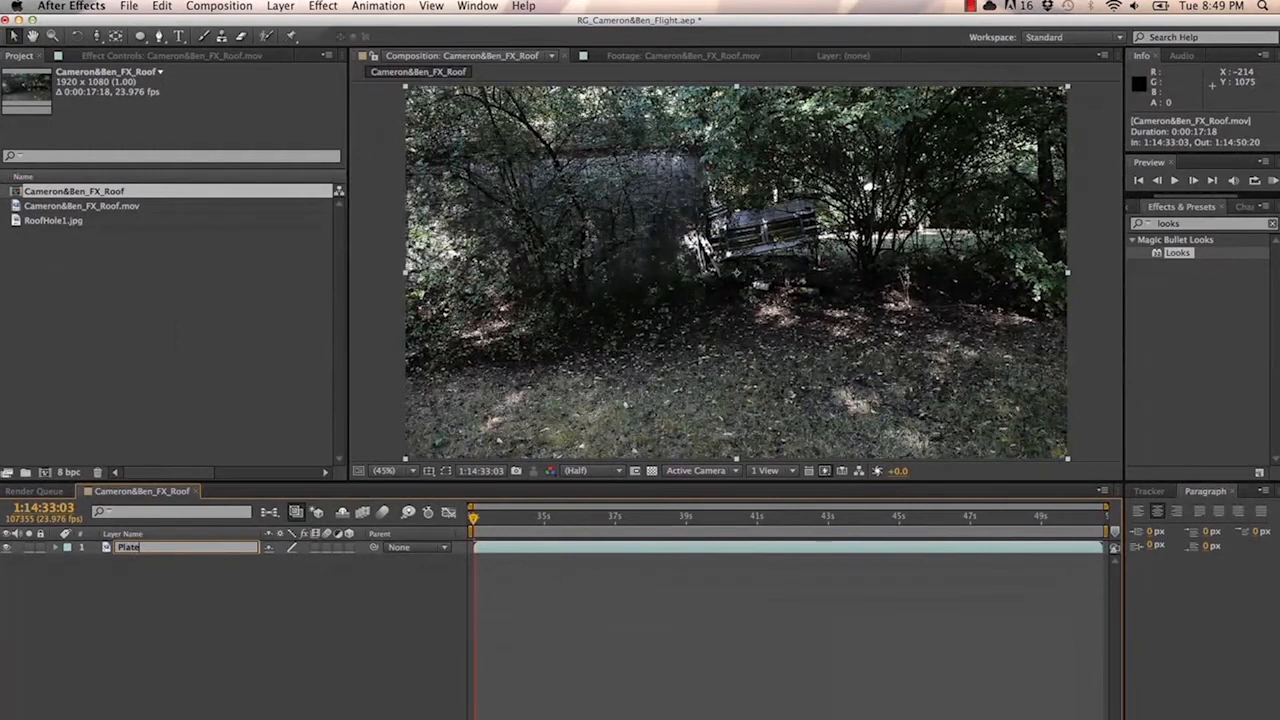
Preview the footage to the jump's peak, duplicate the Plate layer and rename the copy "Plate -" followed by the jumping man's first name
key(space)
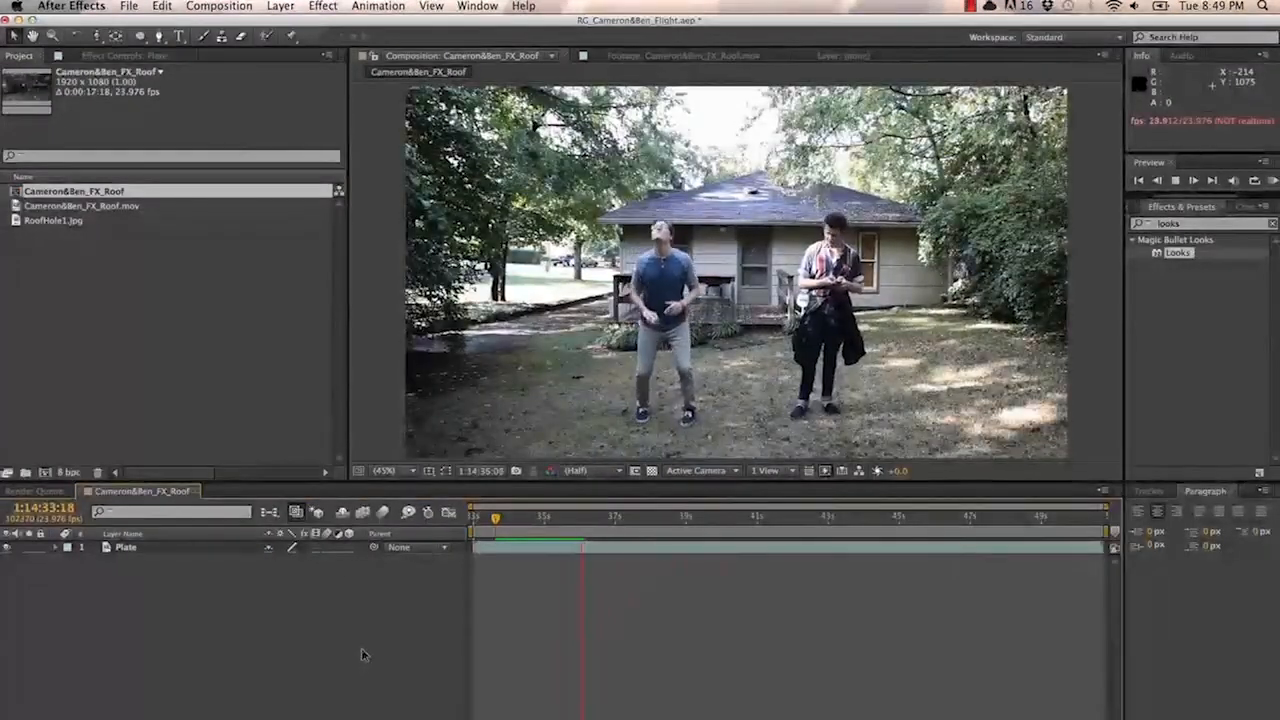
click(128, 547)
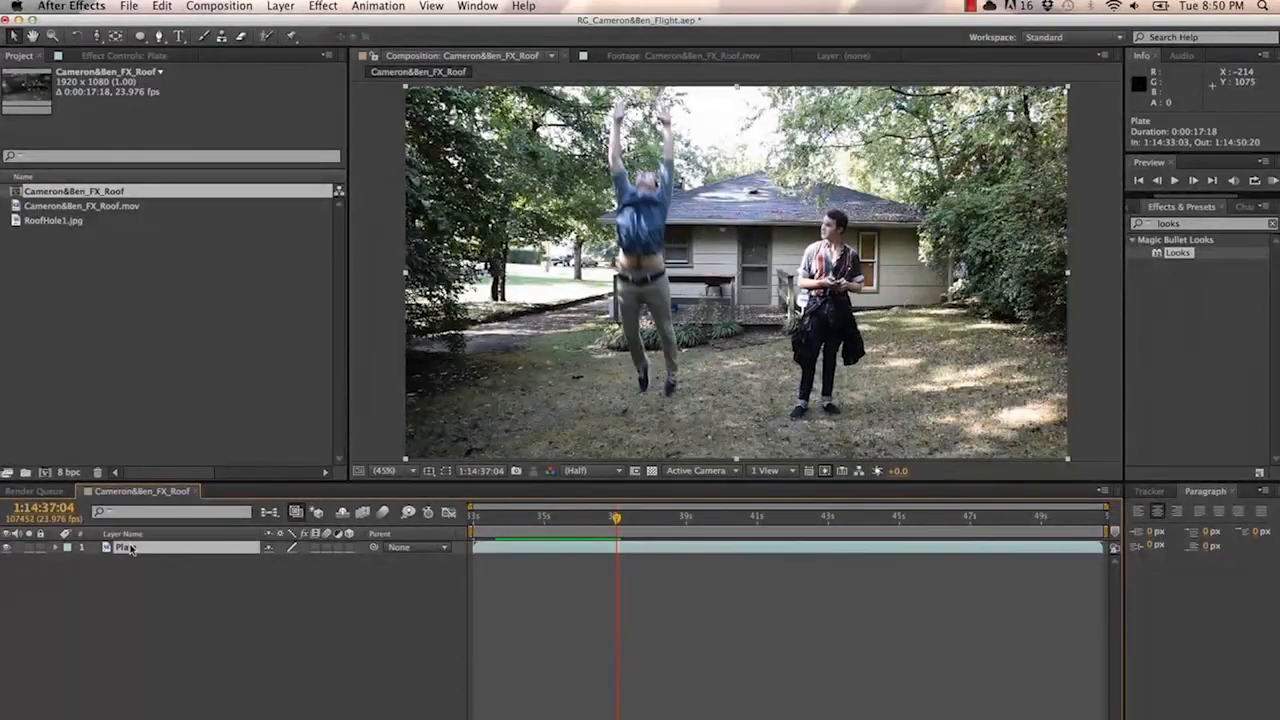
key(super+d)
right_click(130, 548)
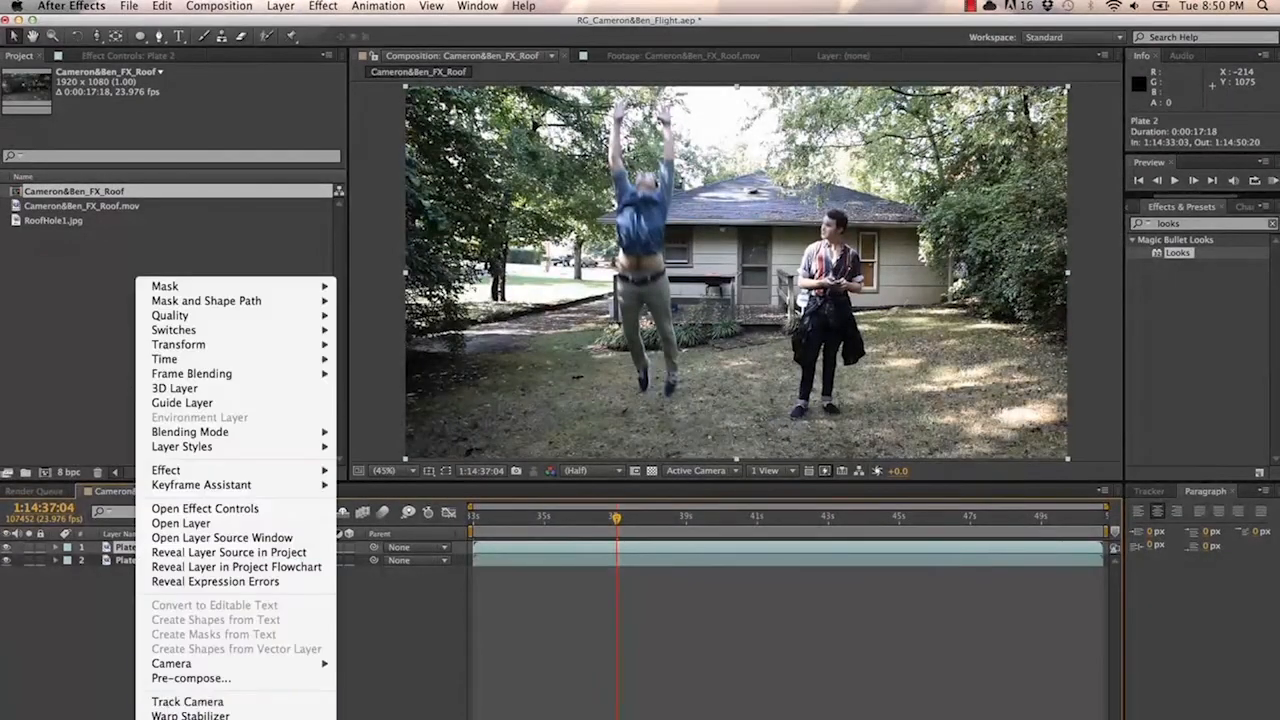
key(Escape)
key(Return)
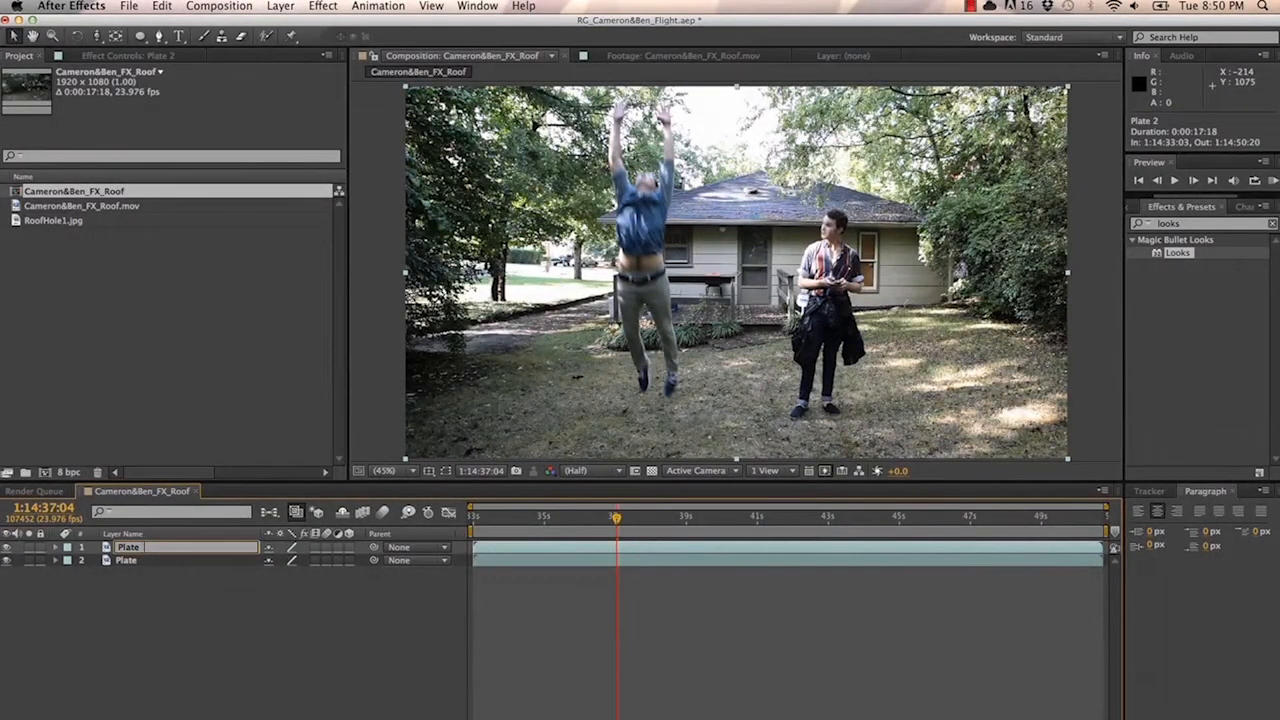
text(- Cameron)
key(Return)
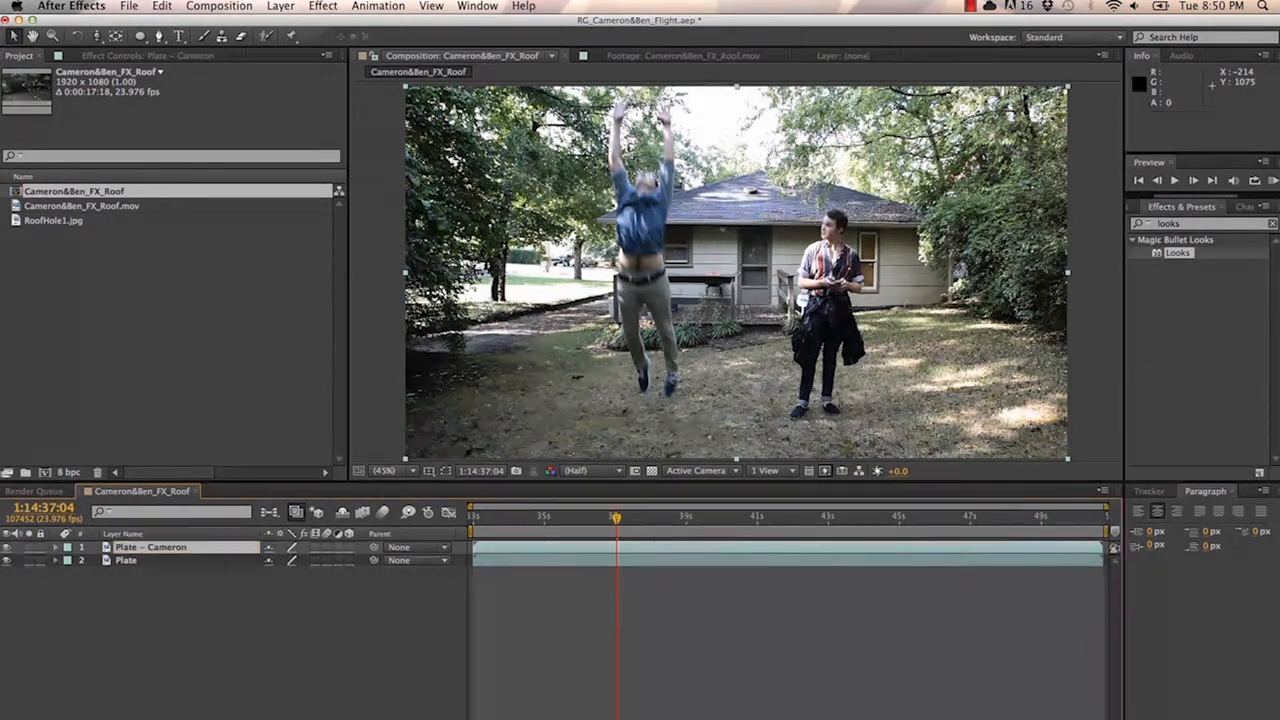
Mask the jumping man on the duplicated layer with a closed Pen tool outline around his arms, torso and legs
click(159, 38)
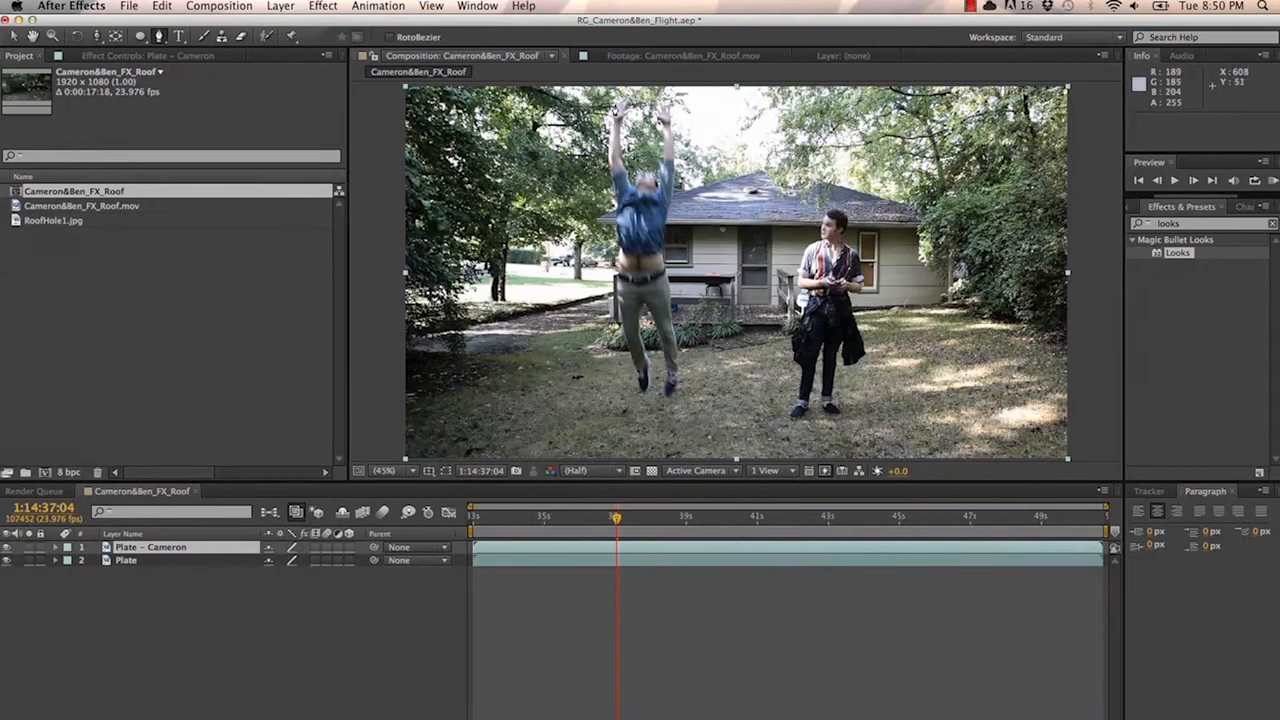
click(616, 103)
click(612, 122)
click(611, 145)
click(611, 166)
click(613, 187)
click(643, 306)
click(651, 317)
click(655, 335)
click(660, 344)
click(664, 362)
click(664, 382)
click(667, 397)
scroll(674, 398, up, 1)
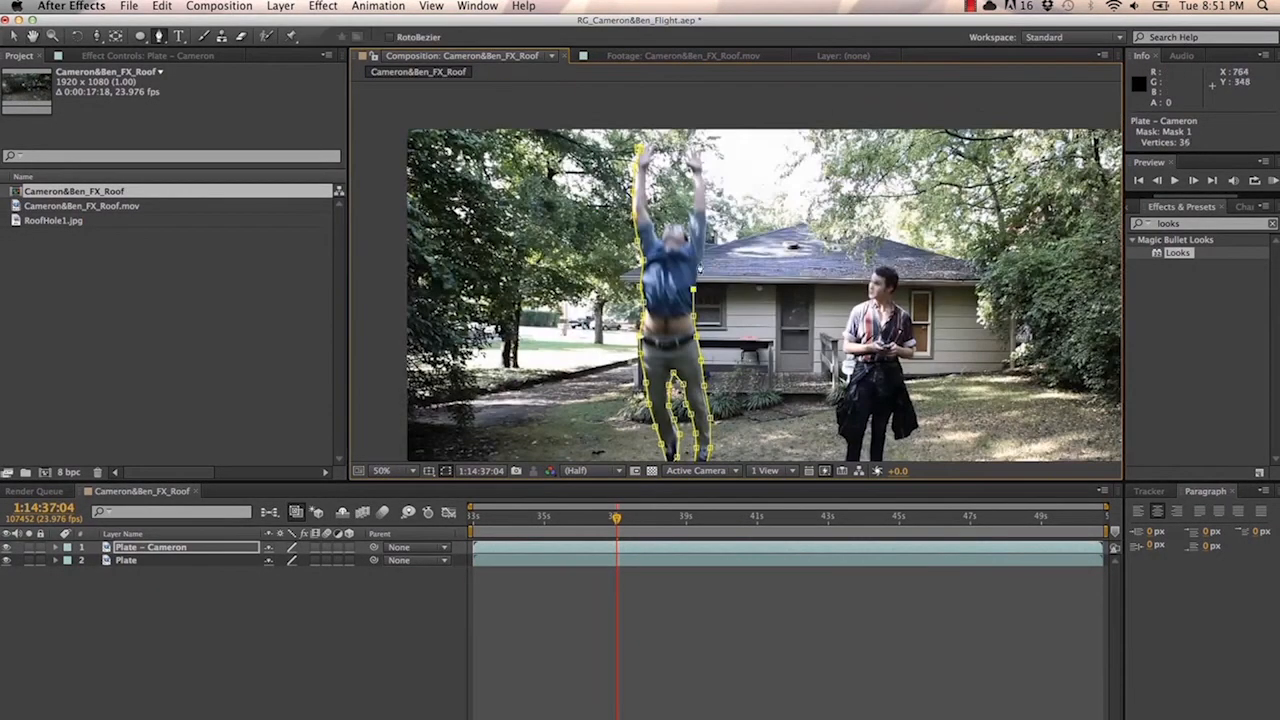
click(640, 150)
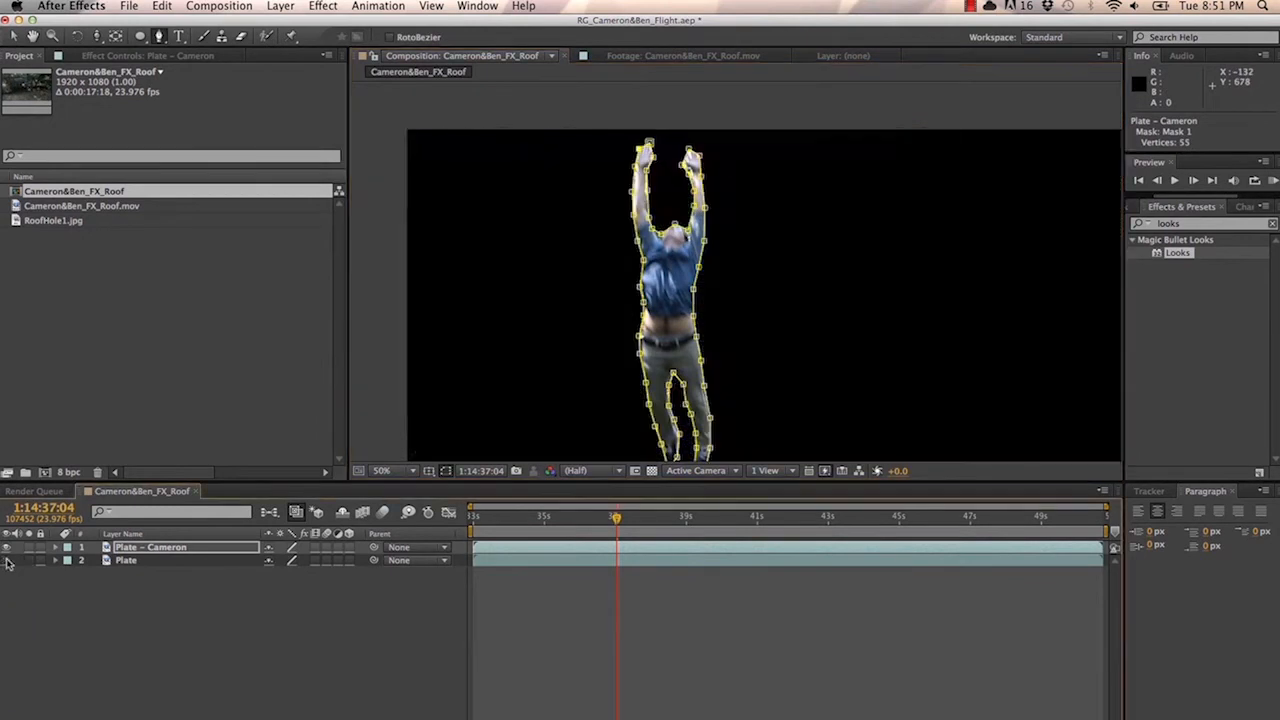
Freeze the masked layer's frame at 1:14:37:04 and trim the layer's start to that time
click(280, 6)
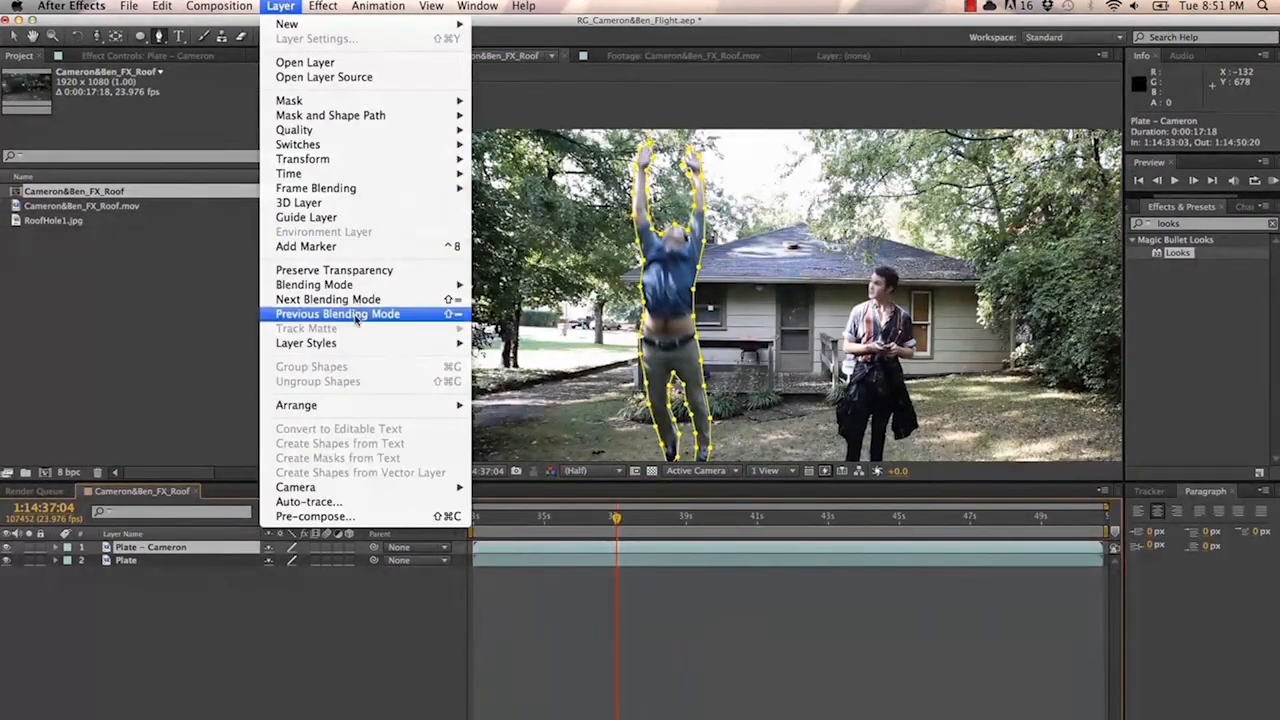
mouse_move(455, 173)
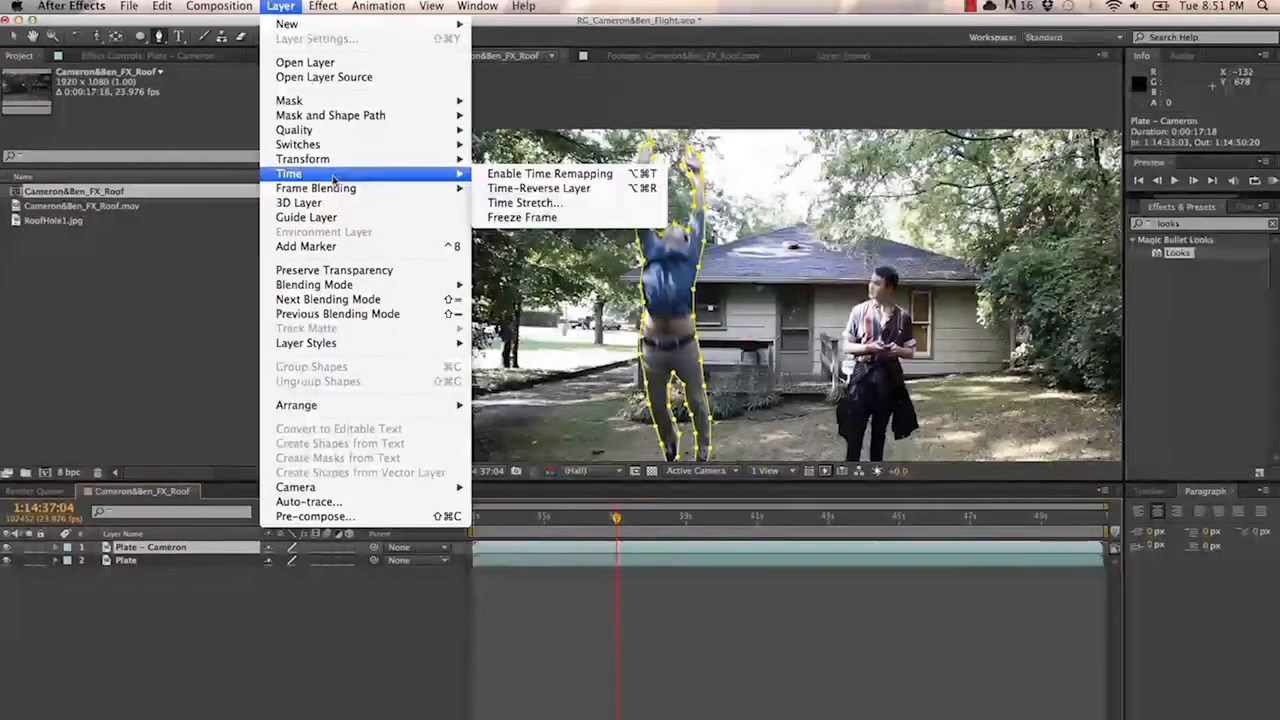
click(530, 217)
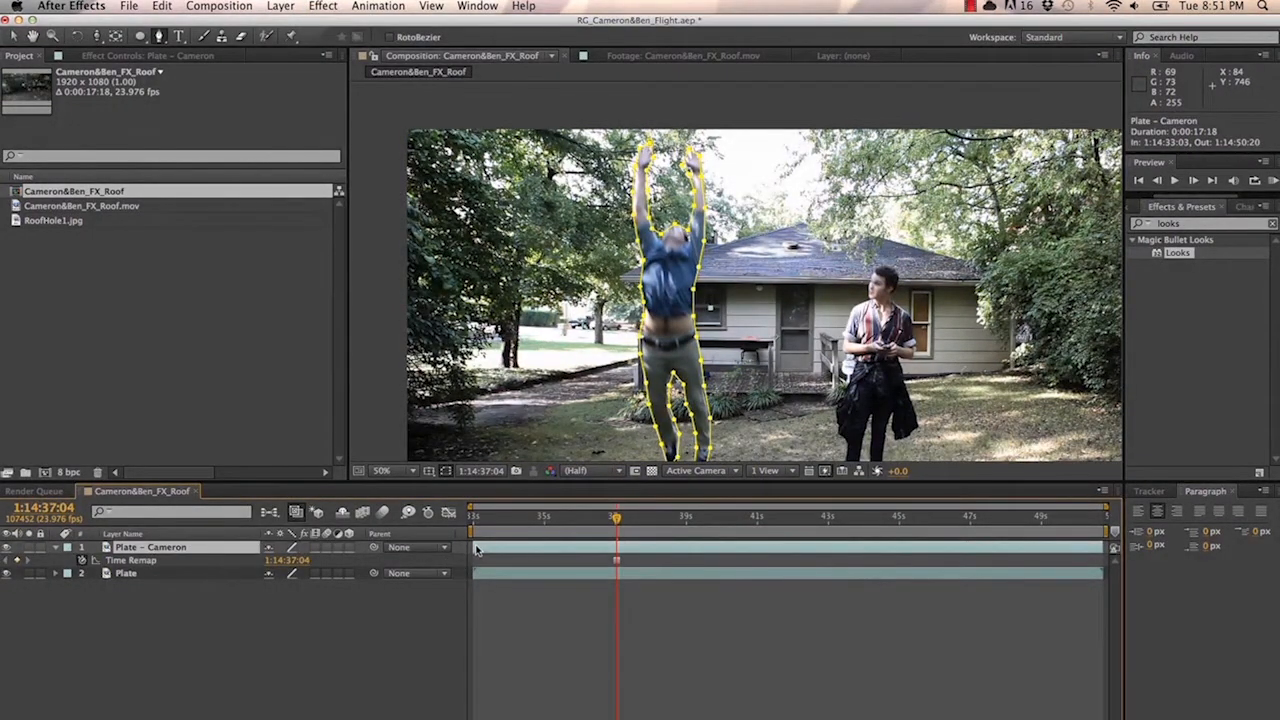
key(alt+bracketleft)
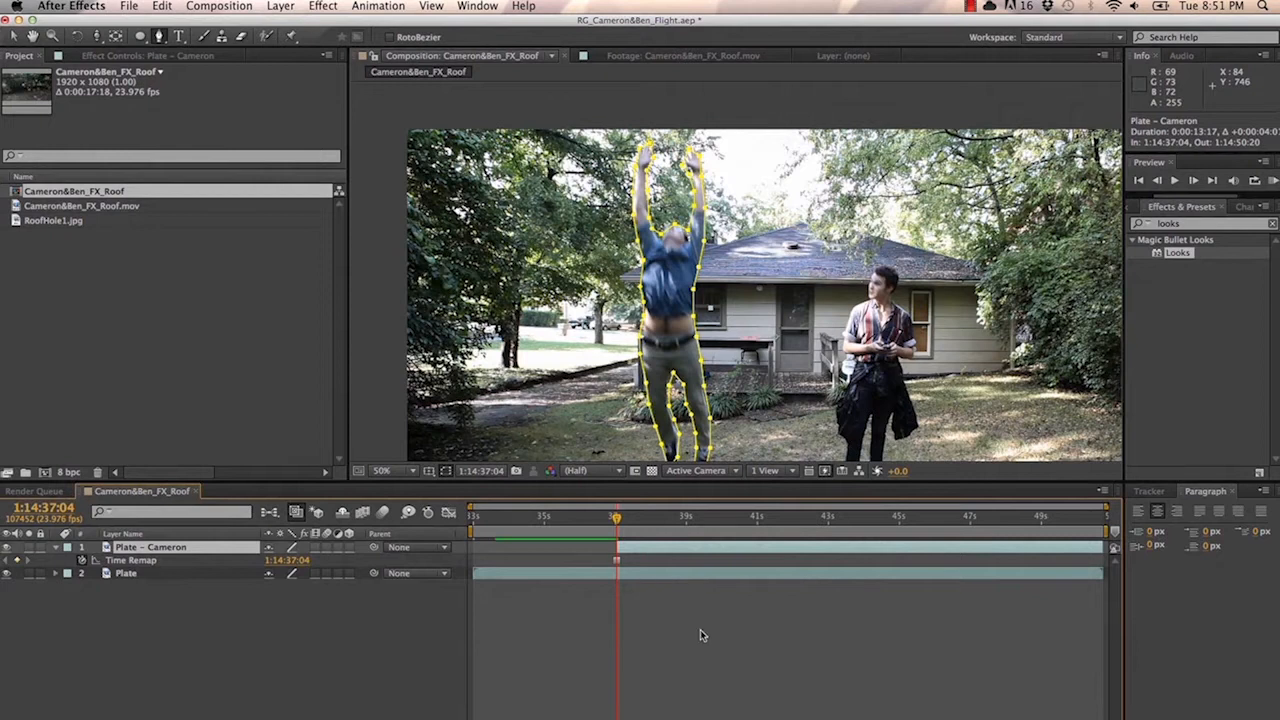
click(324, 651)
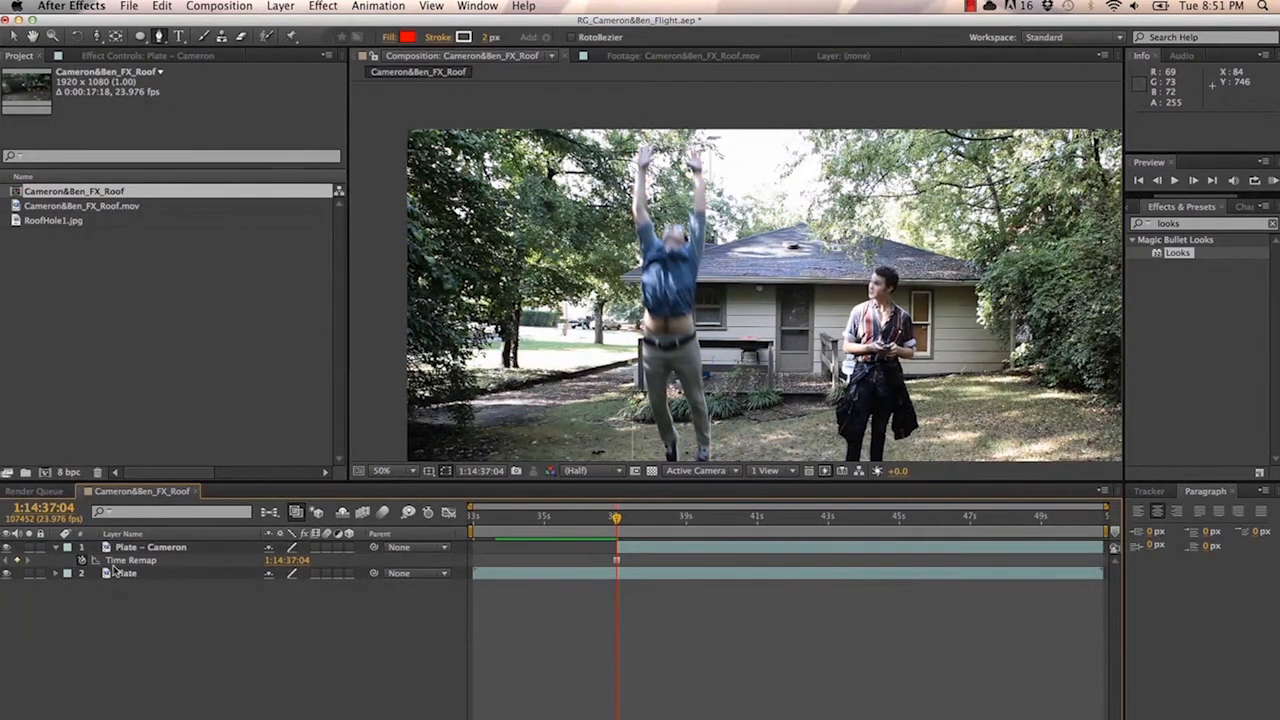
Expand the masked layer's transform properties and add a Position keyframe at 1:14:37:04
click(56, 548)
click(56, 548)
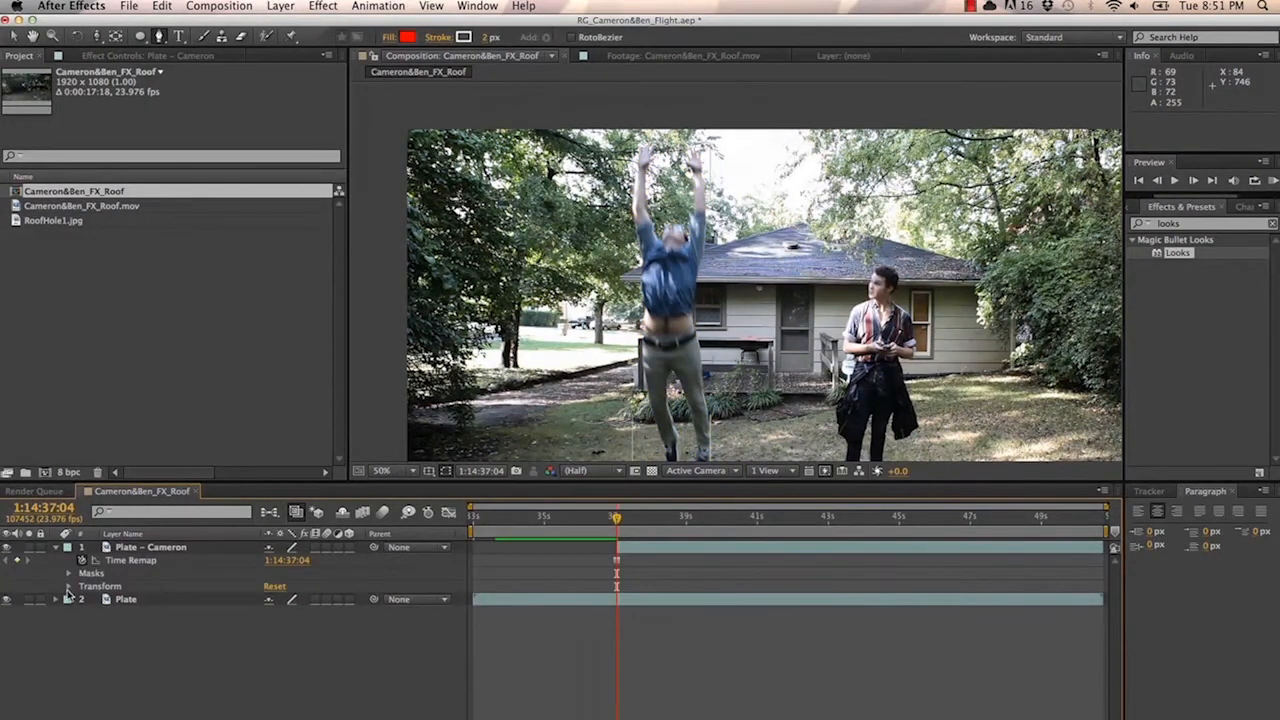
click(68, 586)
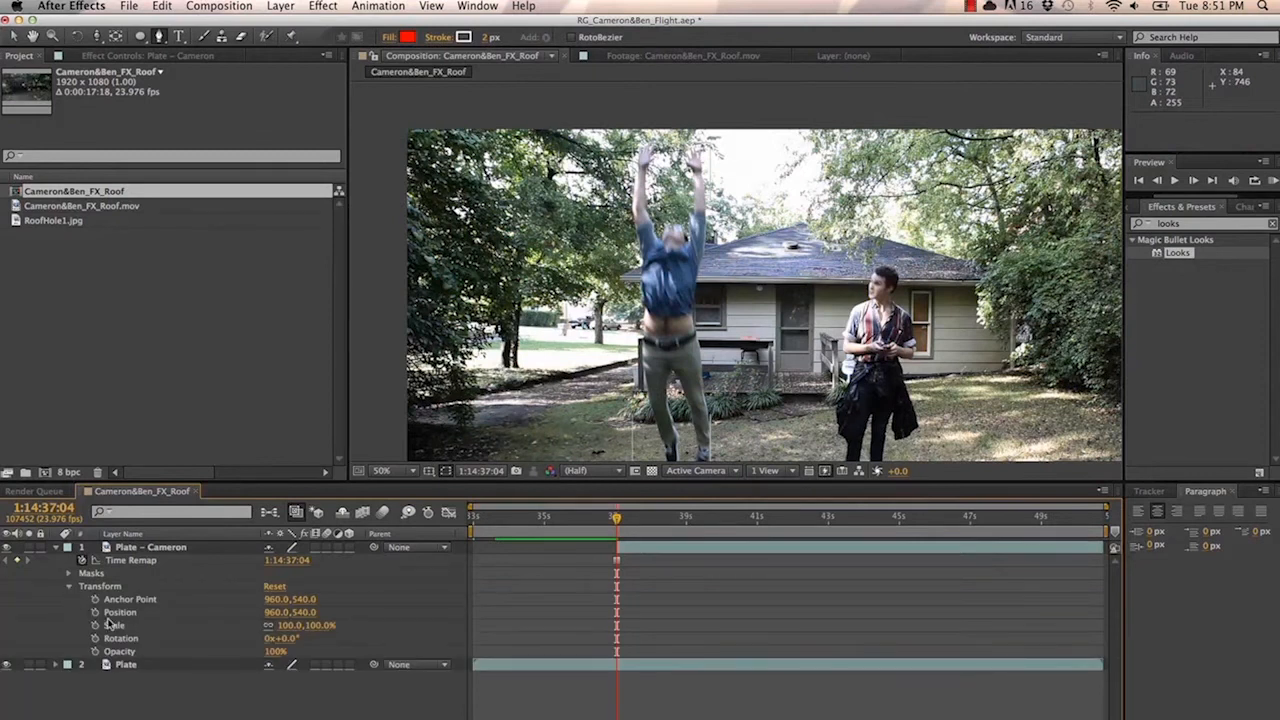
click(95, 612)
Move the masked man above the frame by setting Position to 942, -540 at 1:14:37:07, and preview the launch
key(Page_Down)
key(Page_Down)
key(Page_Down)
drag(302, 617, 180, 617)
drag(280, 612, 3, 608)
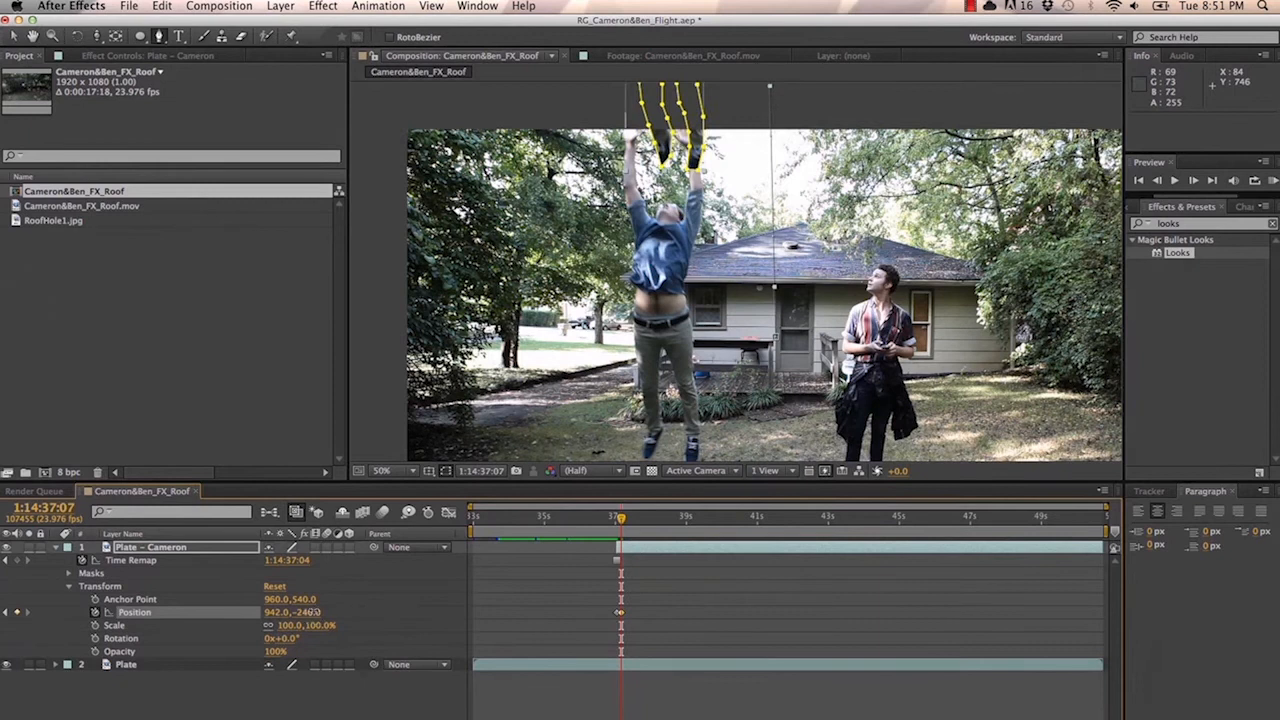
drag(314, 619, 140, 615)
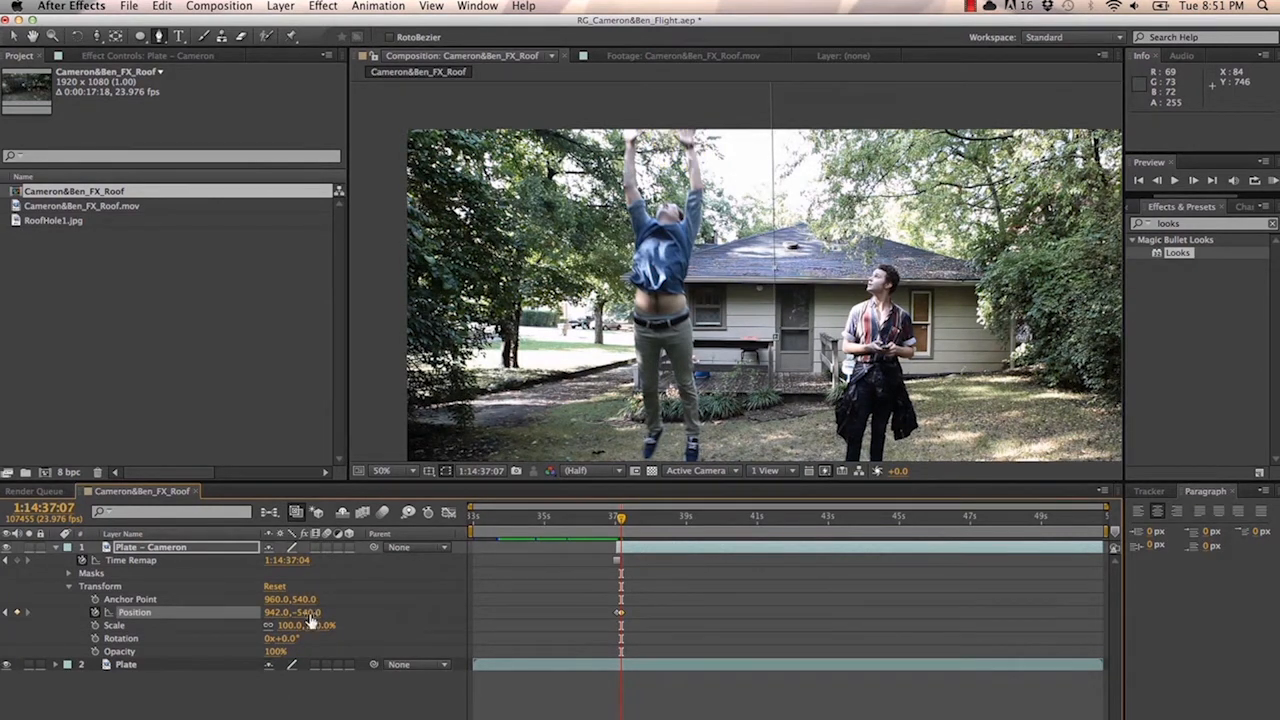
key(space)
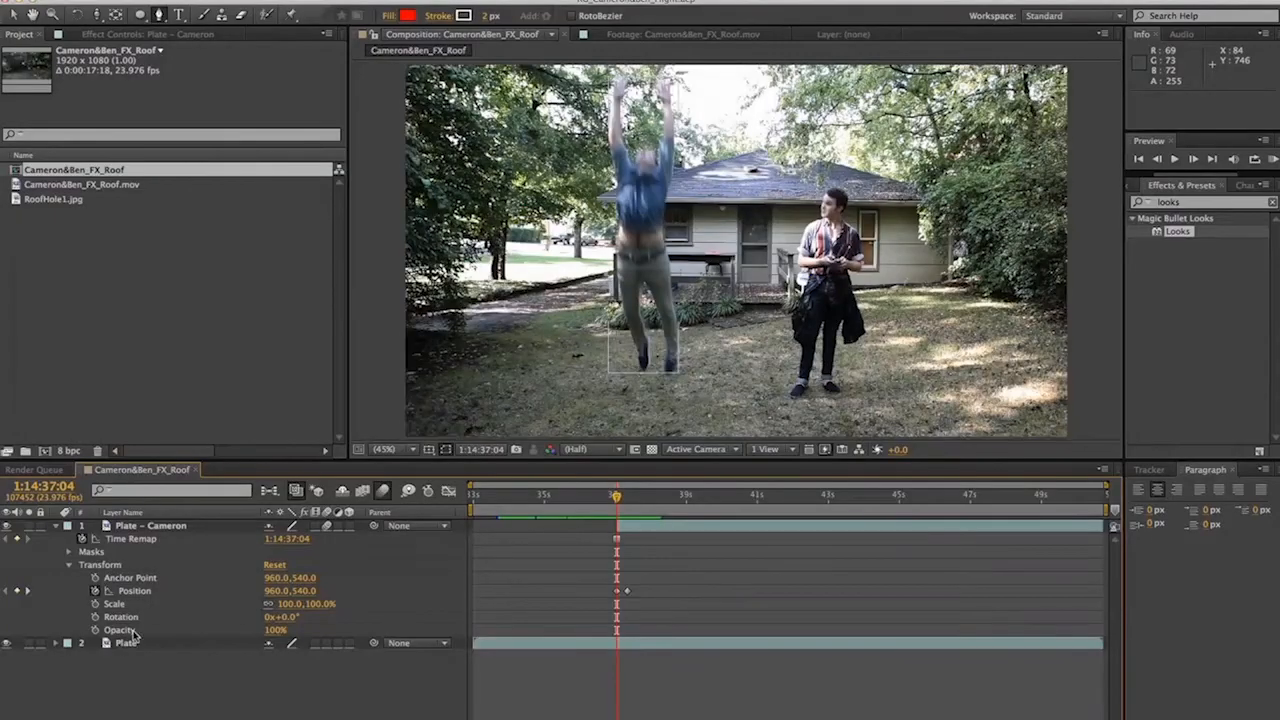
Open the Plate layer and set up the Clone Stamp with a locked source time of frame 148 and 32% source overlay
double_click(126, 643)
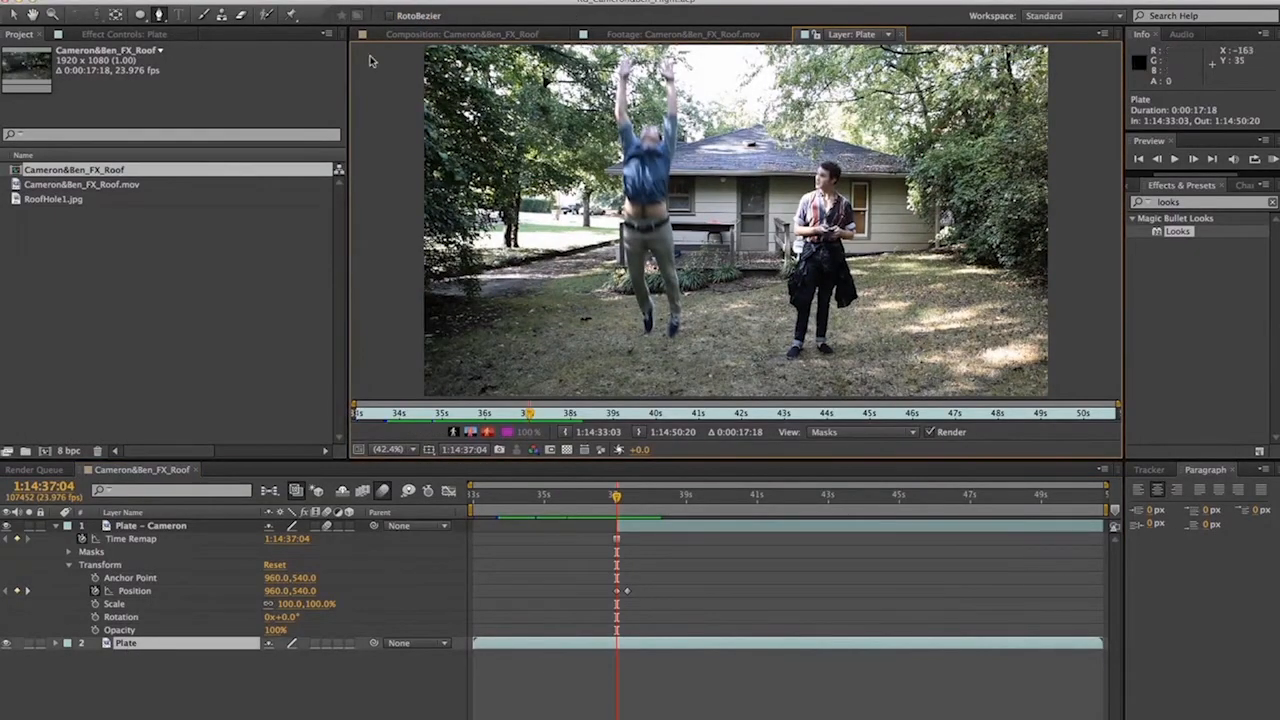
click(226, 16)
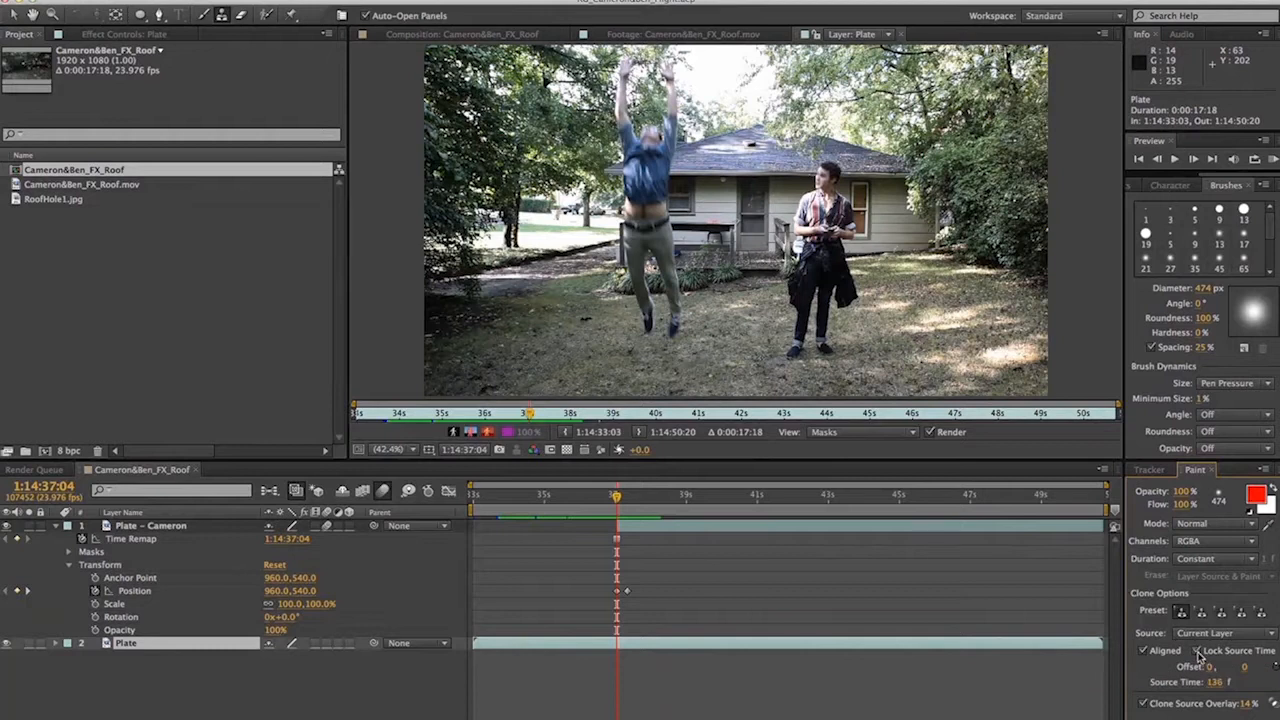
click(1215, 688)
click(1248, 703)
drag(1215, 683, 1238, 686)
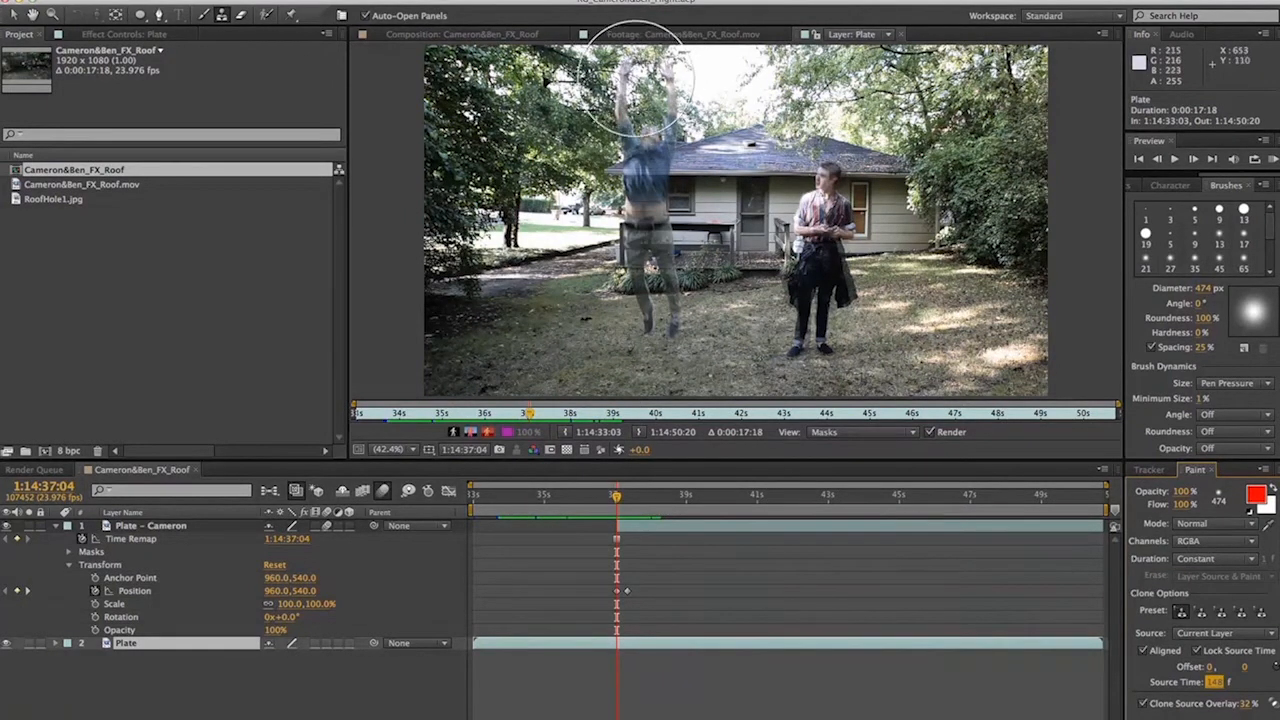
Paint out the jumping man on the Plate layer with the Clone Stamp and compare the result with the preceding frame
mouse_move(637, 77)
mouse_down()
mouse_move(633, 149)
mouse_move(636, 64)
mouse_move(658, 111)
mouse_move(643, 72)
mouse_move(633, 164)
mouse_move(636, 202)
mouse_move(635, 90)
mouse_move(653, 300)
mouse_move(644, 196)
mouse_move(657, 294)
mouse_up()
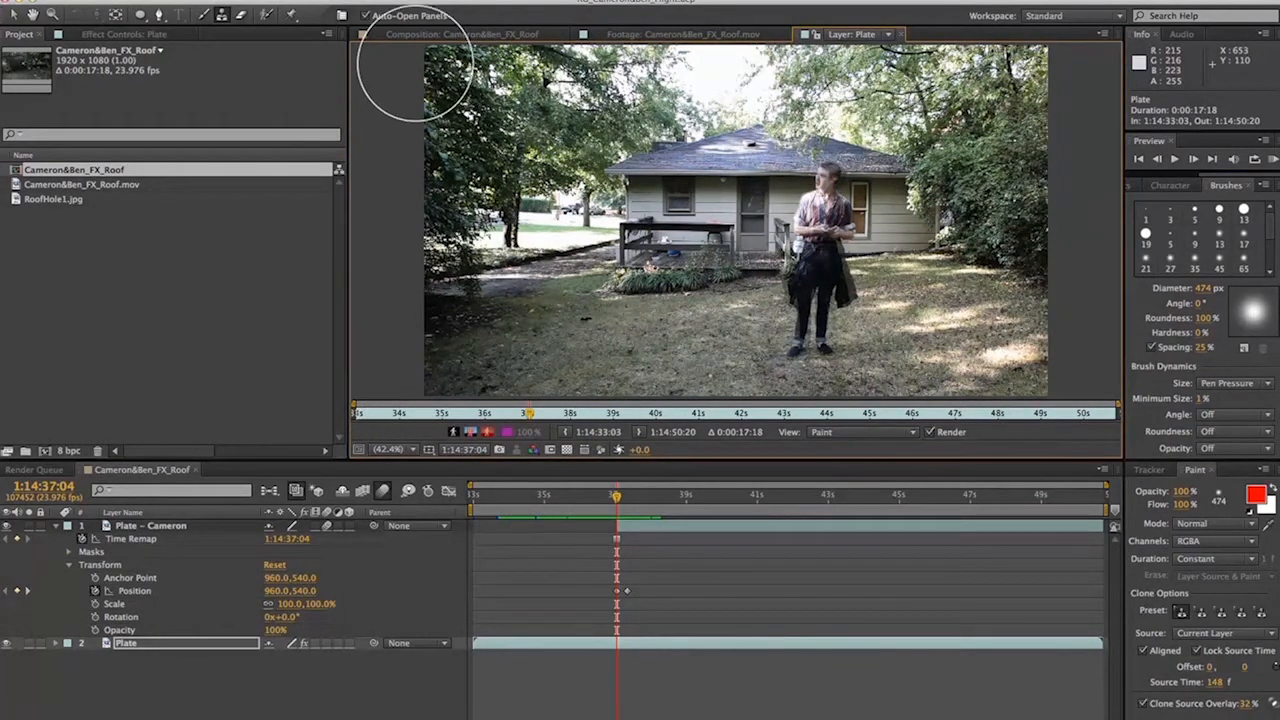
drag(459, 171, 443, 216)
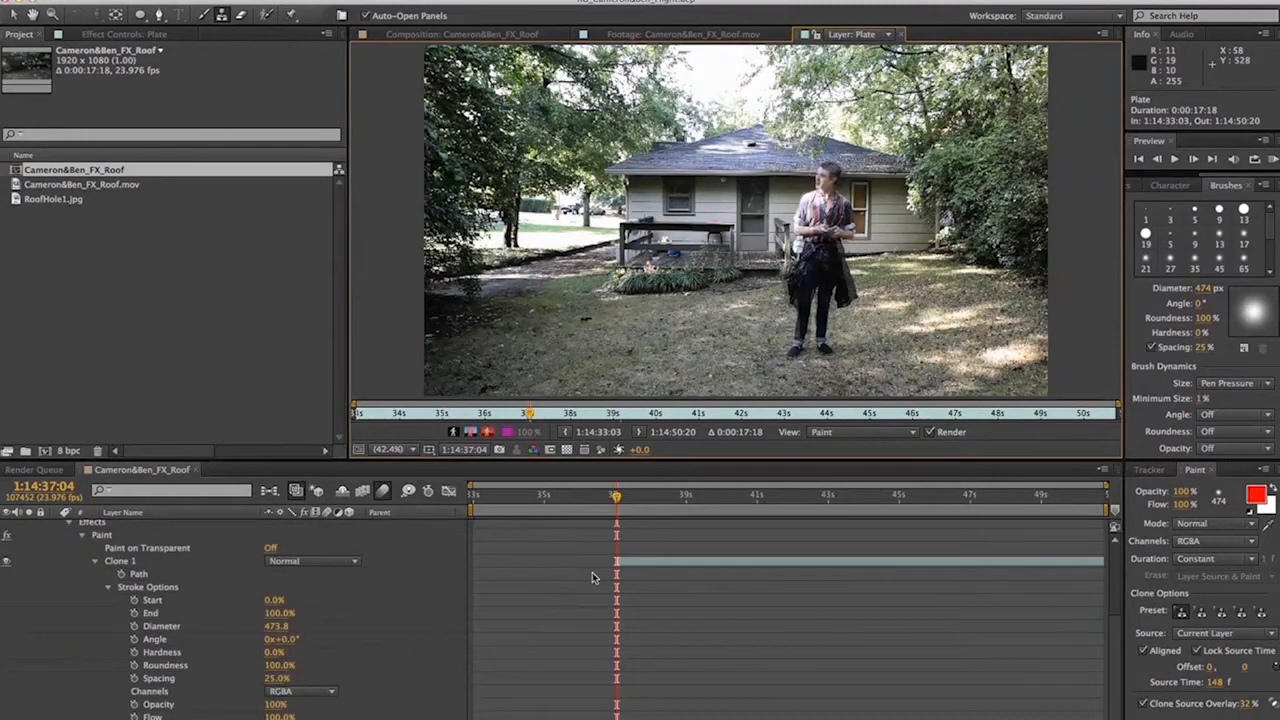
key(Page_Up)
key(Page_Down)
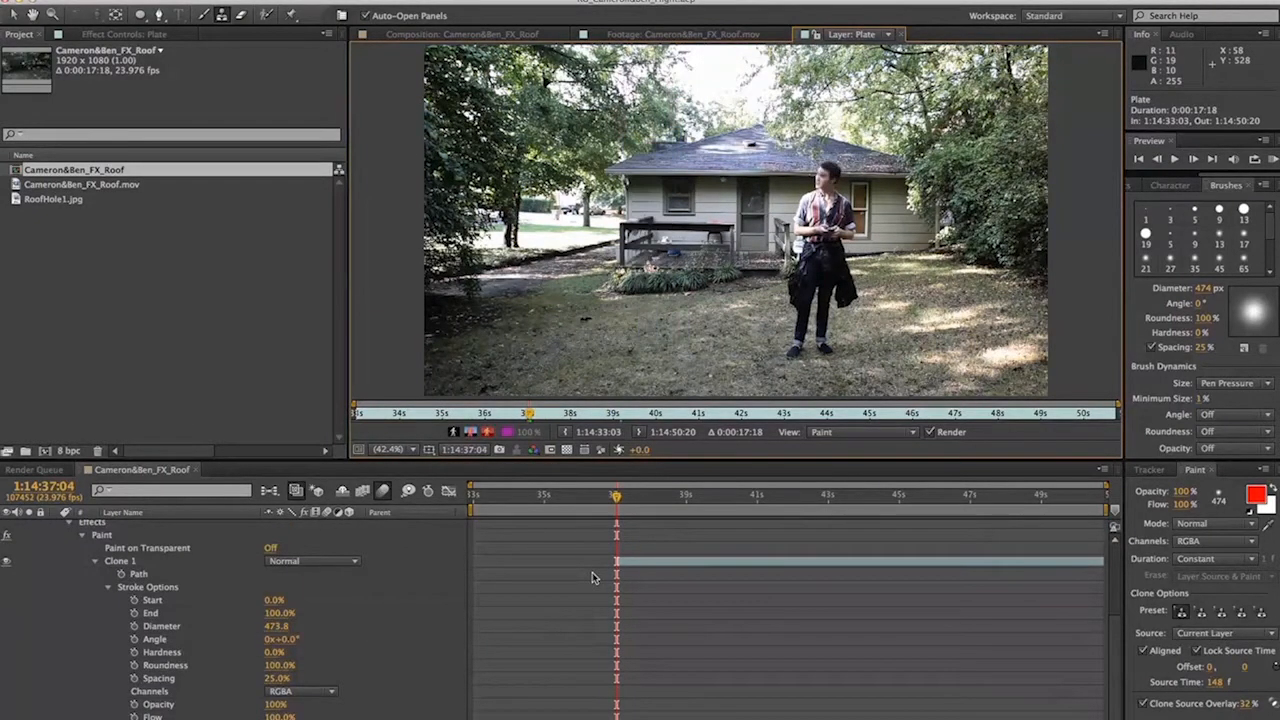
Return to the composition and play back the launch from 1:14:36:18 to check the clean plate behind it
click(498, 36)
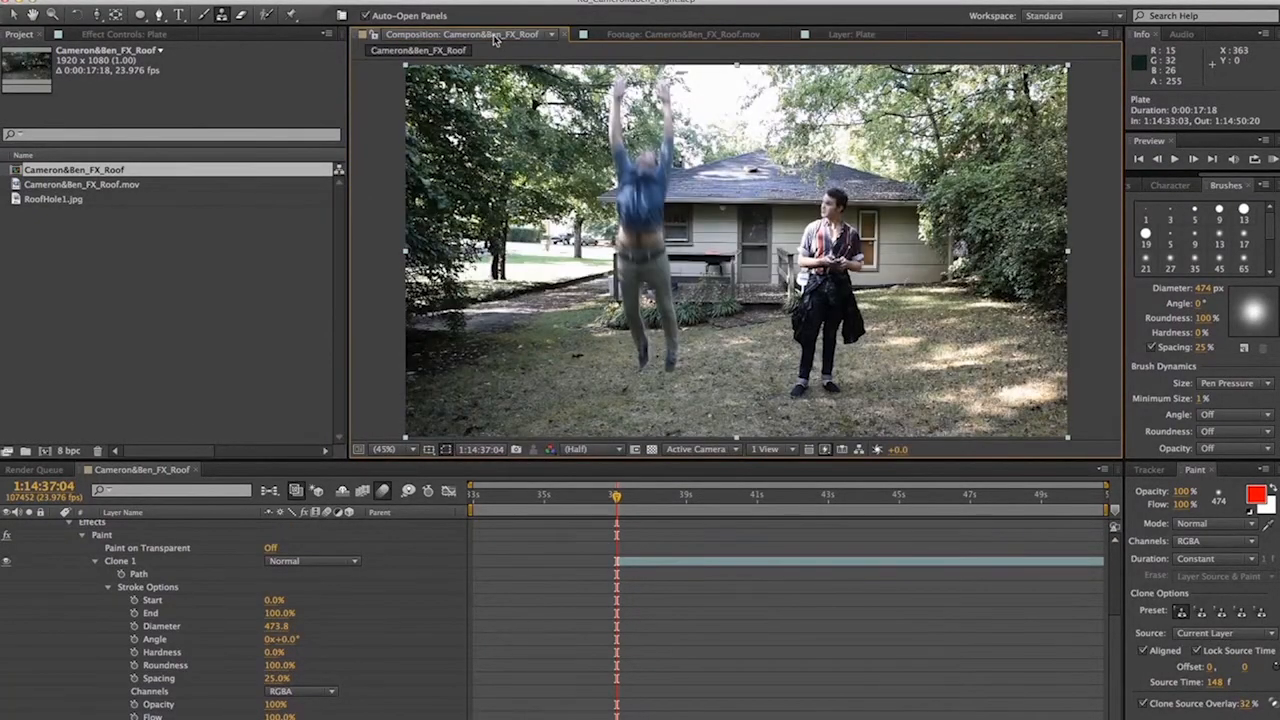
key(Page_Up)
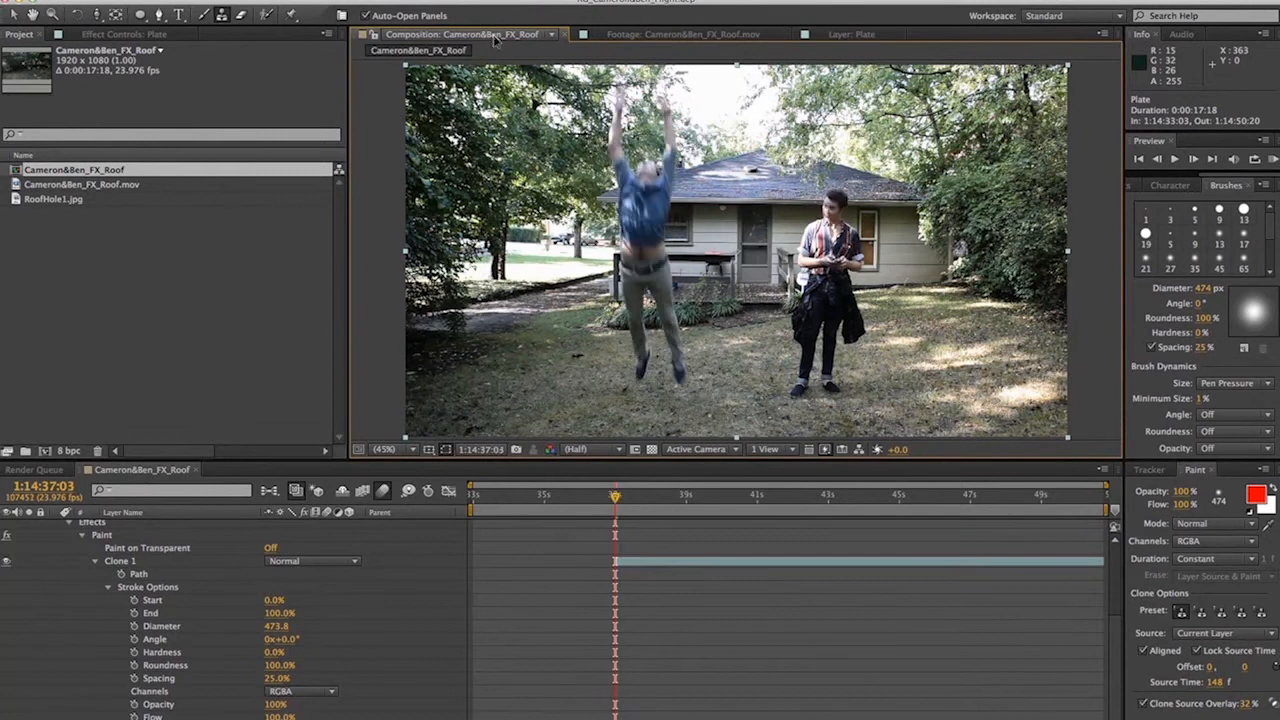
click(603, 508)
key(space)
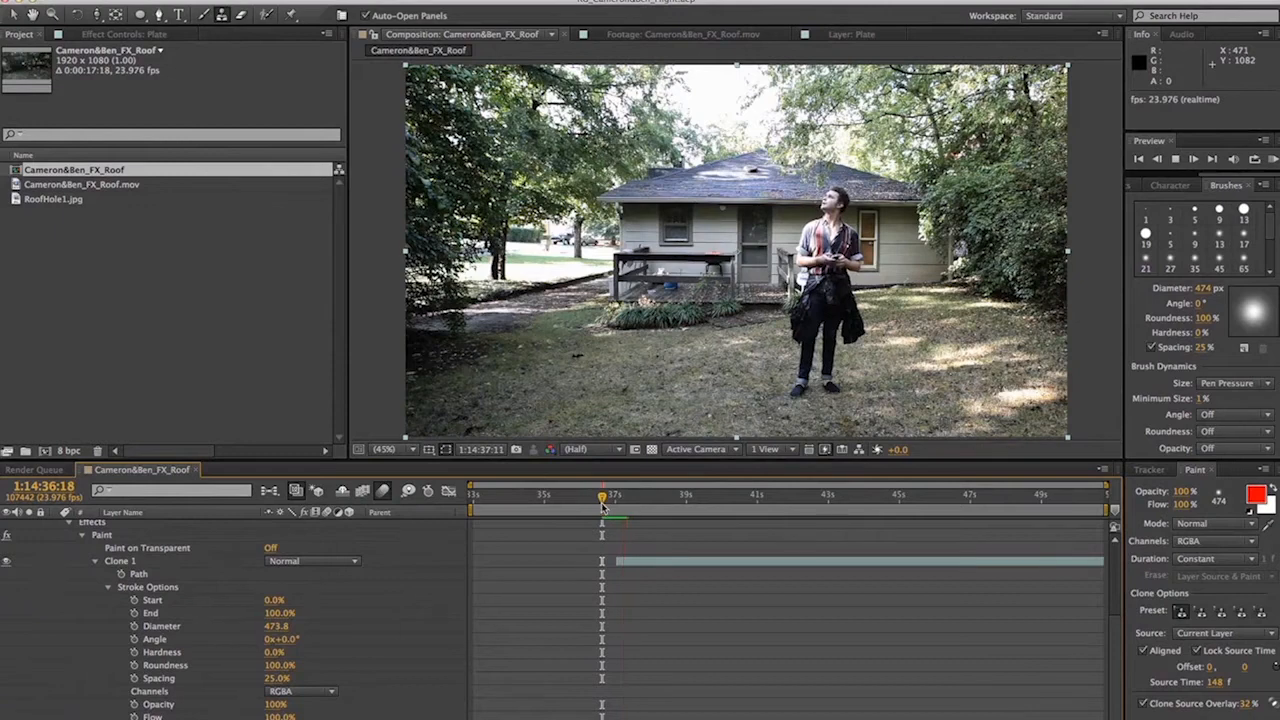
key(space)
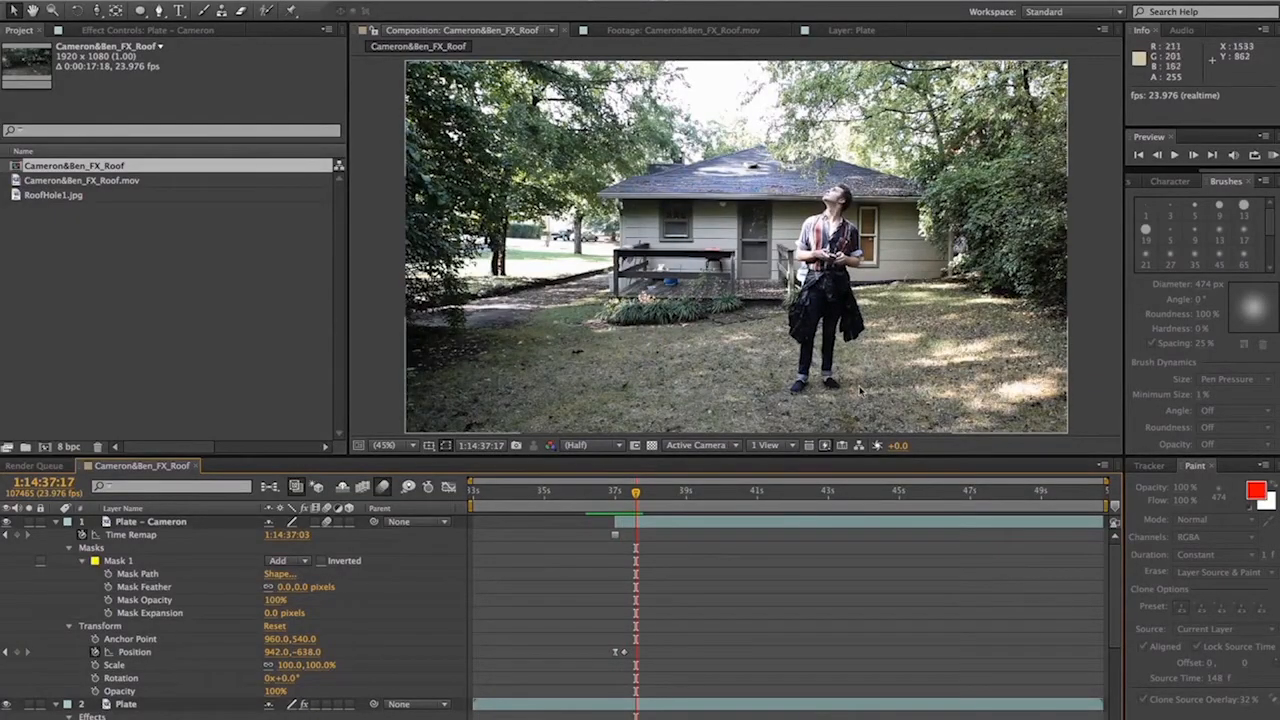
Duplicate the painted Plate layer and rename the copy "Plate - Shadow"
drag(632, 500, 624, 494)
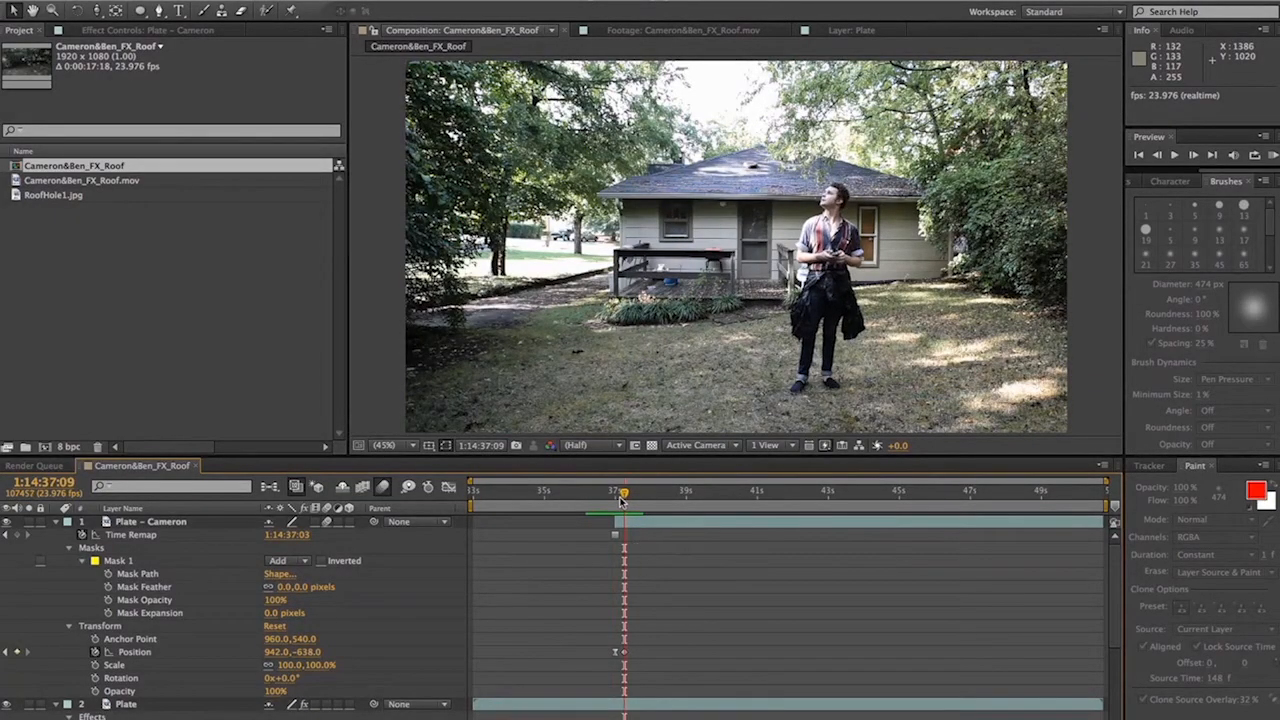
click(140, 708)
key(ctrl+d)
right_click(140, 708)
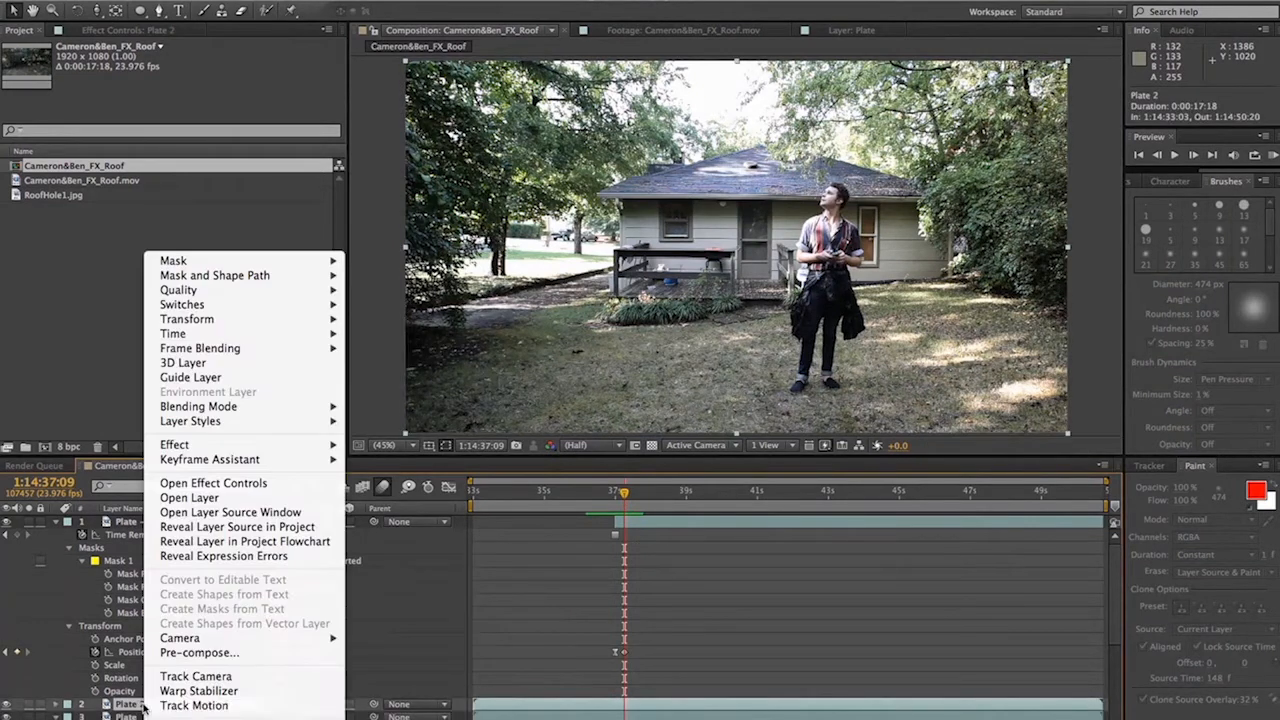
key(Escape)
key(Return)
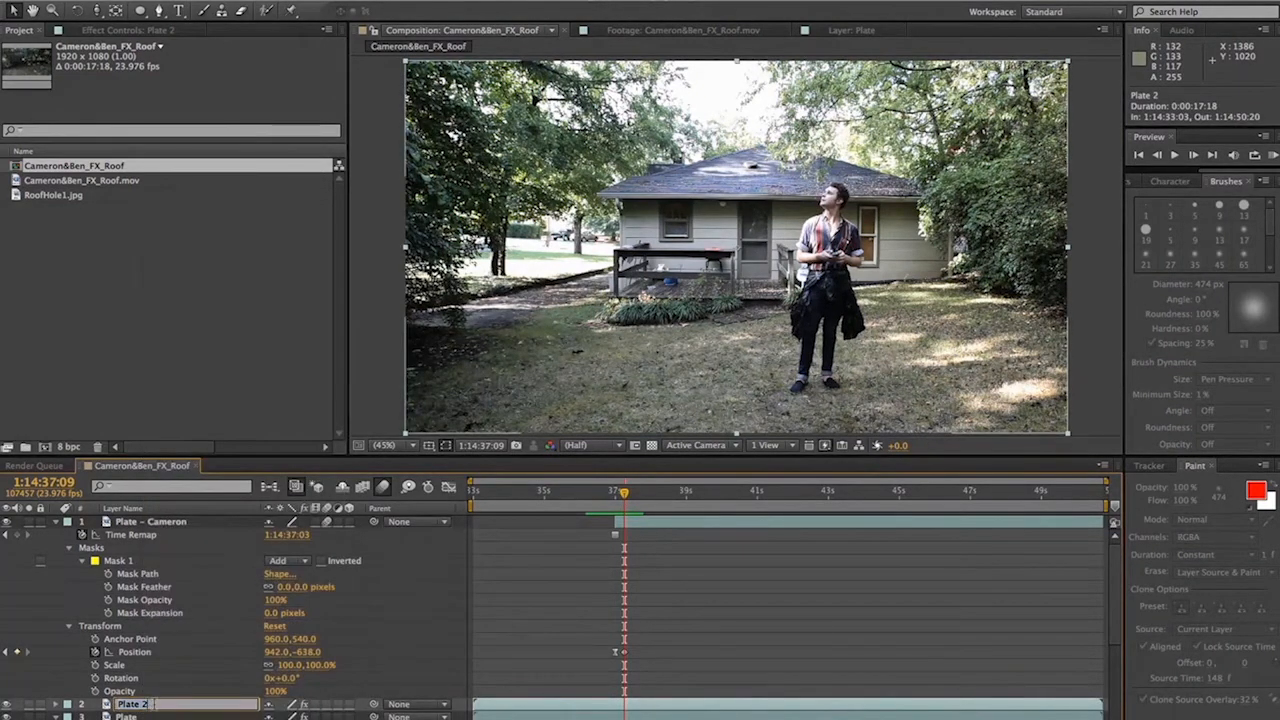
text(Plate - Shadow)
key(Return)
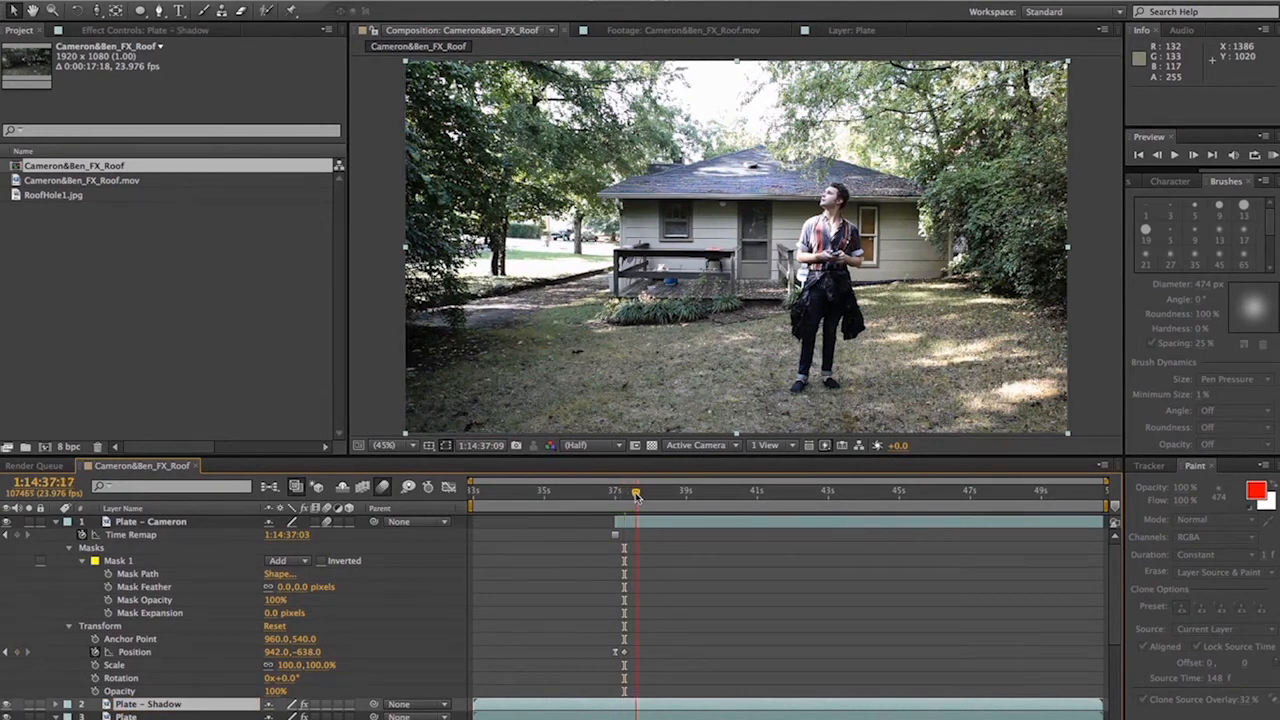
Enable time remapping on the Plate - Shadow layer and add a Time Remap keyframe at 1:14:37:03
drag(636, 496, 615, 494)
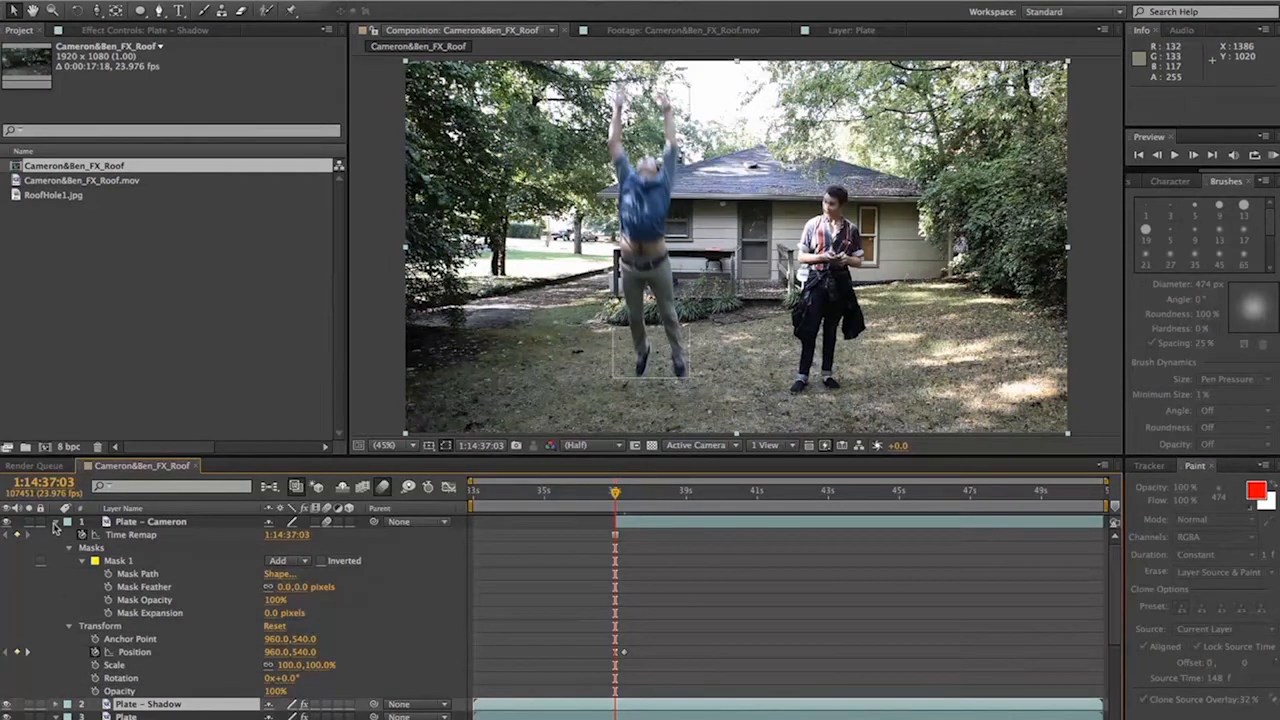
click(55, 522)
click(56, 548)
click(56, 549)
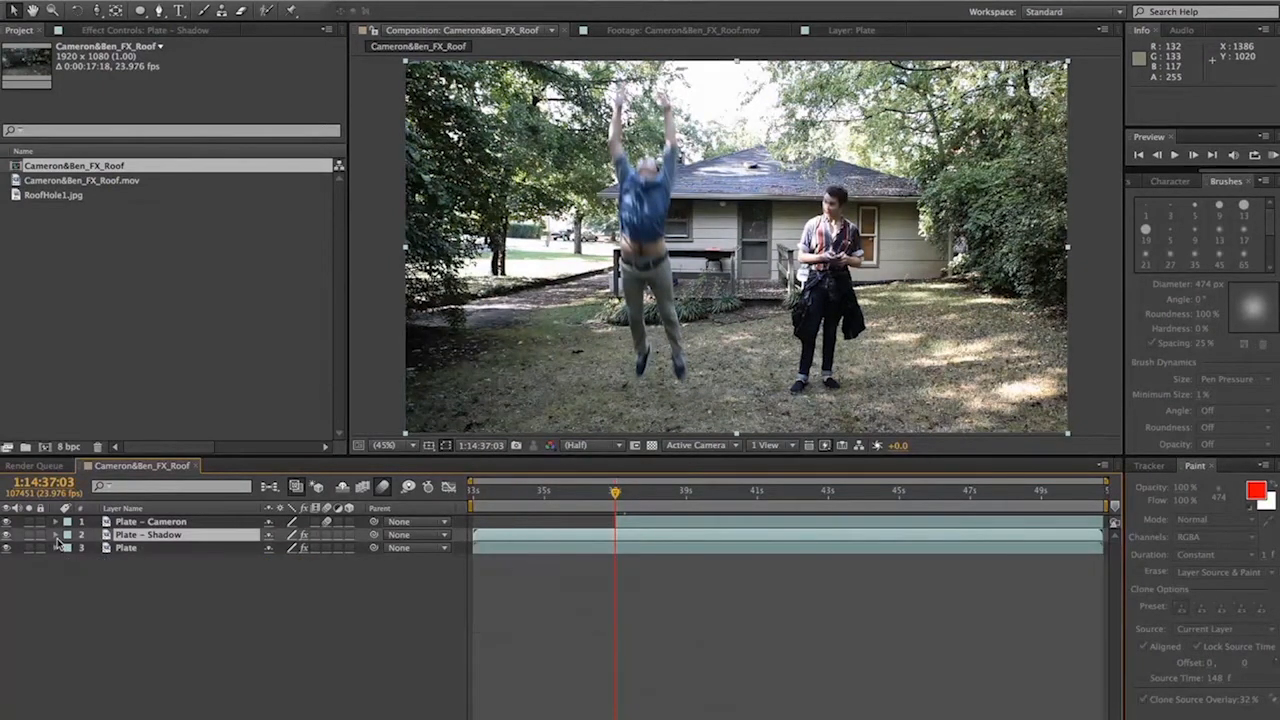
click(280, 1)
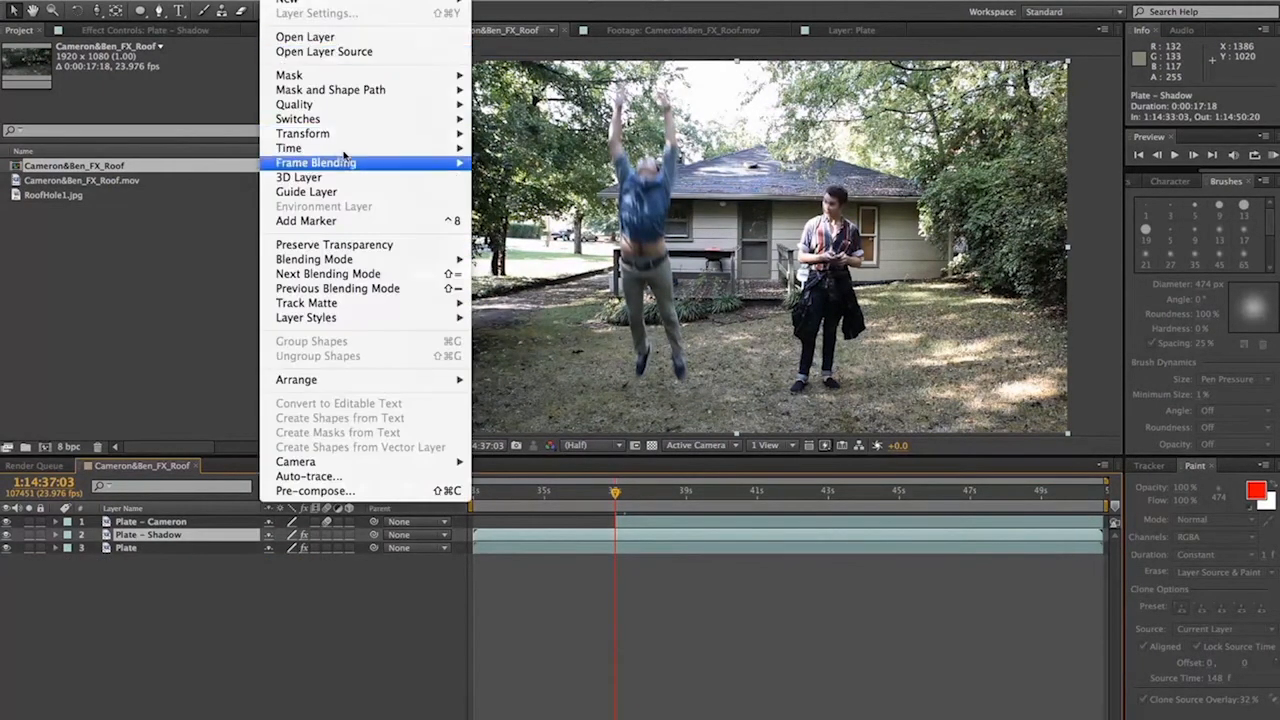
mouse_move(337, 152)
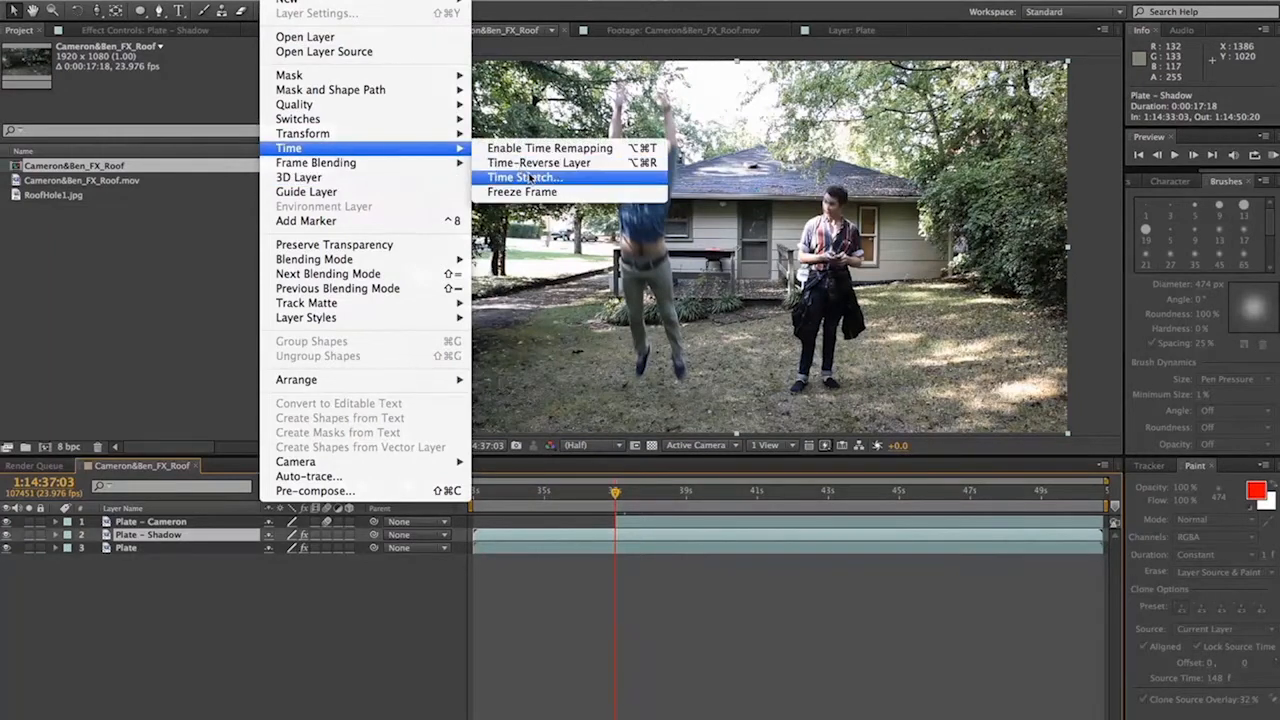
click(532, 147)
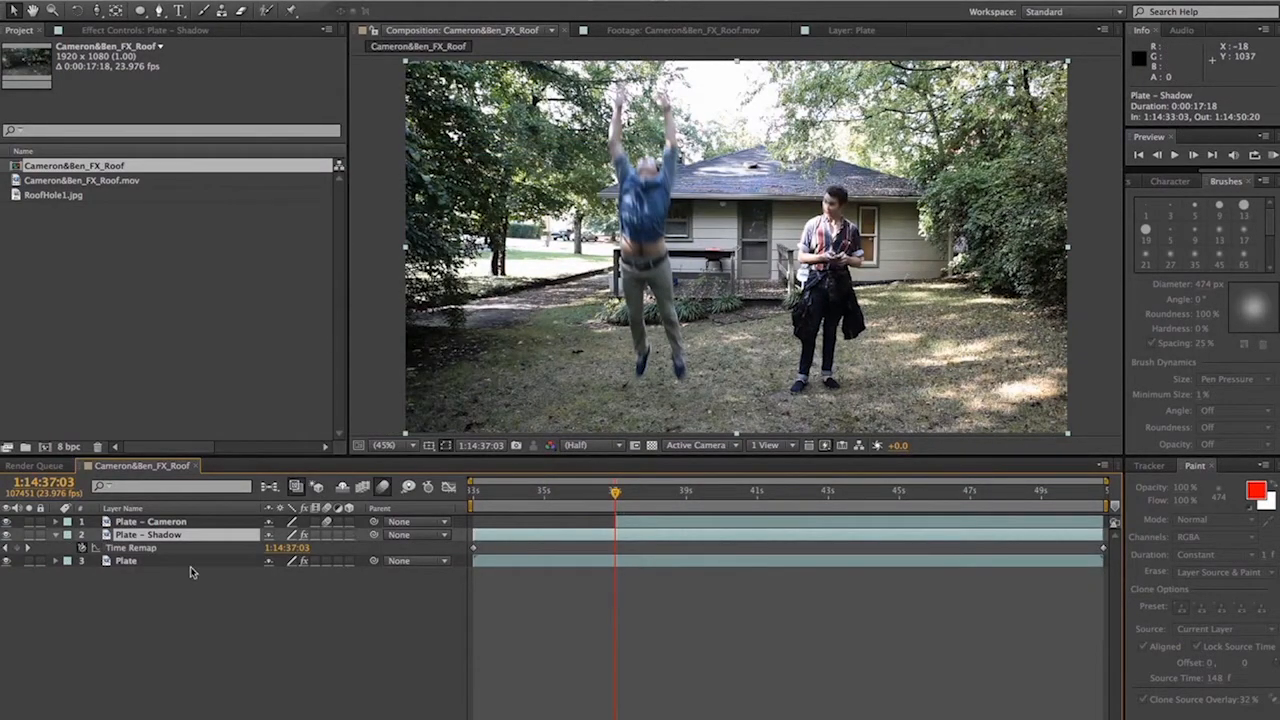
click(17, 549)
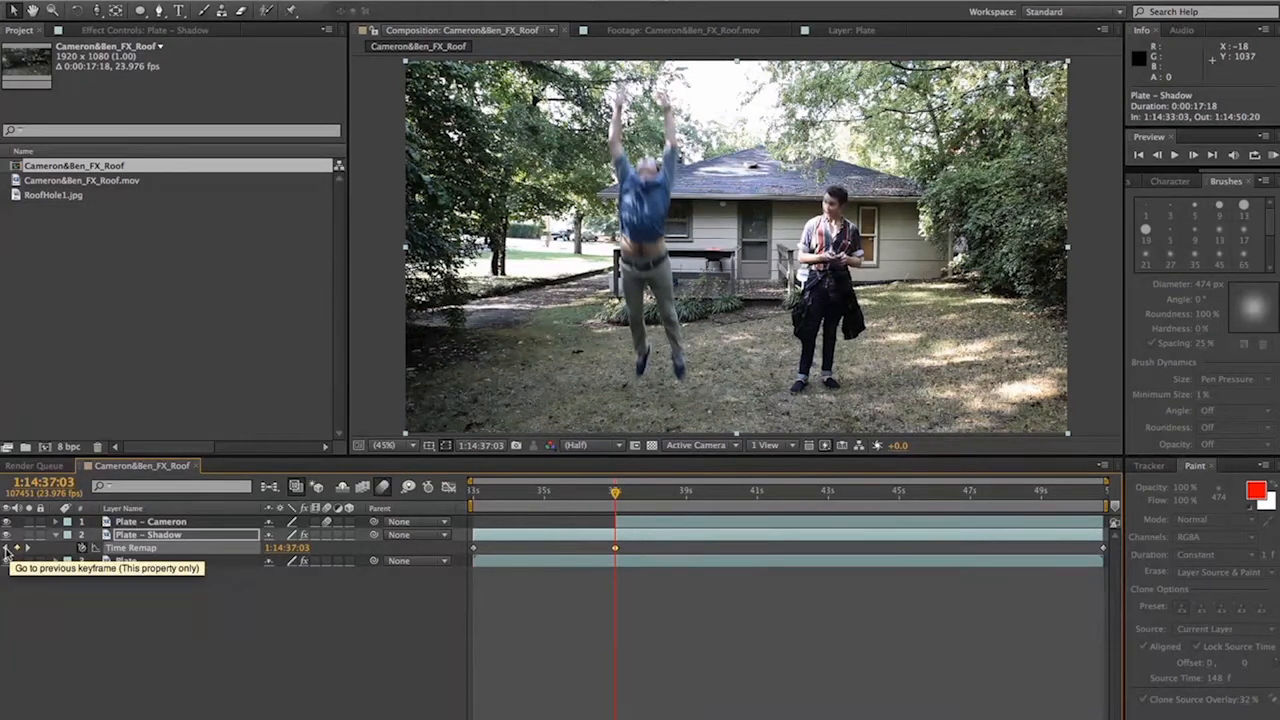
Advance through the shot to 1:14:38:03 and add another Time Remap keyframe on Plate - Shadow there
key(Page_Down)
key(Page_Down)
key(Page_Down)
key(Page_Down)
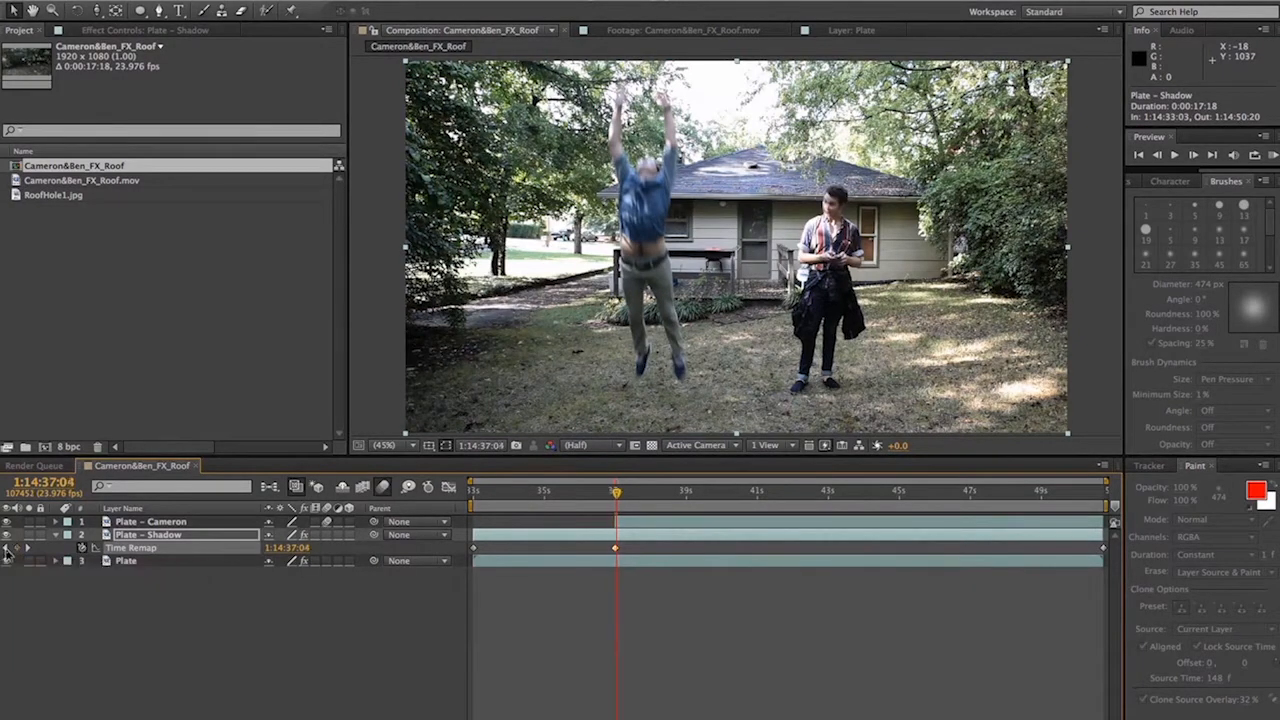
key(Page_Down)
key(Page_Down)
key(Page_Down)
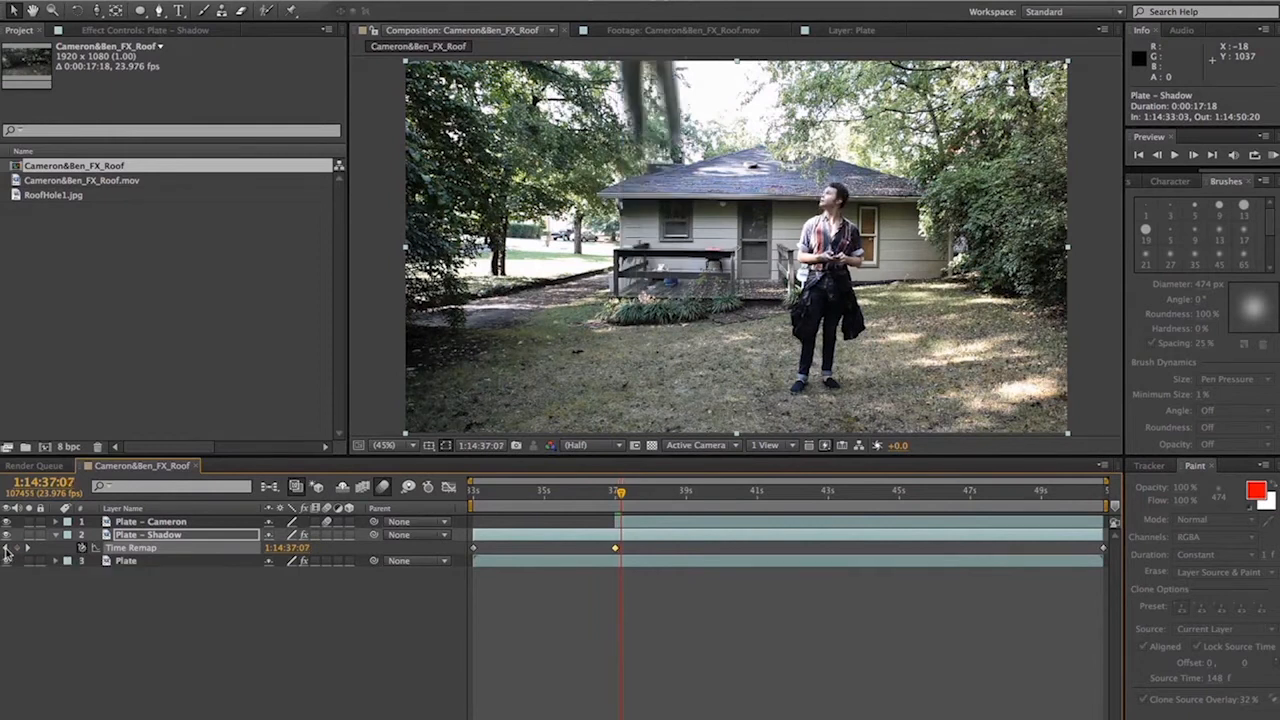
key(space)
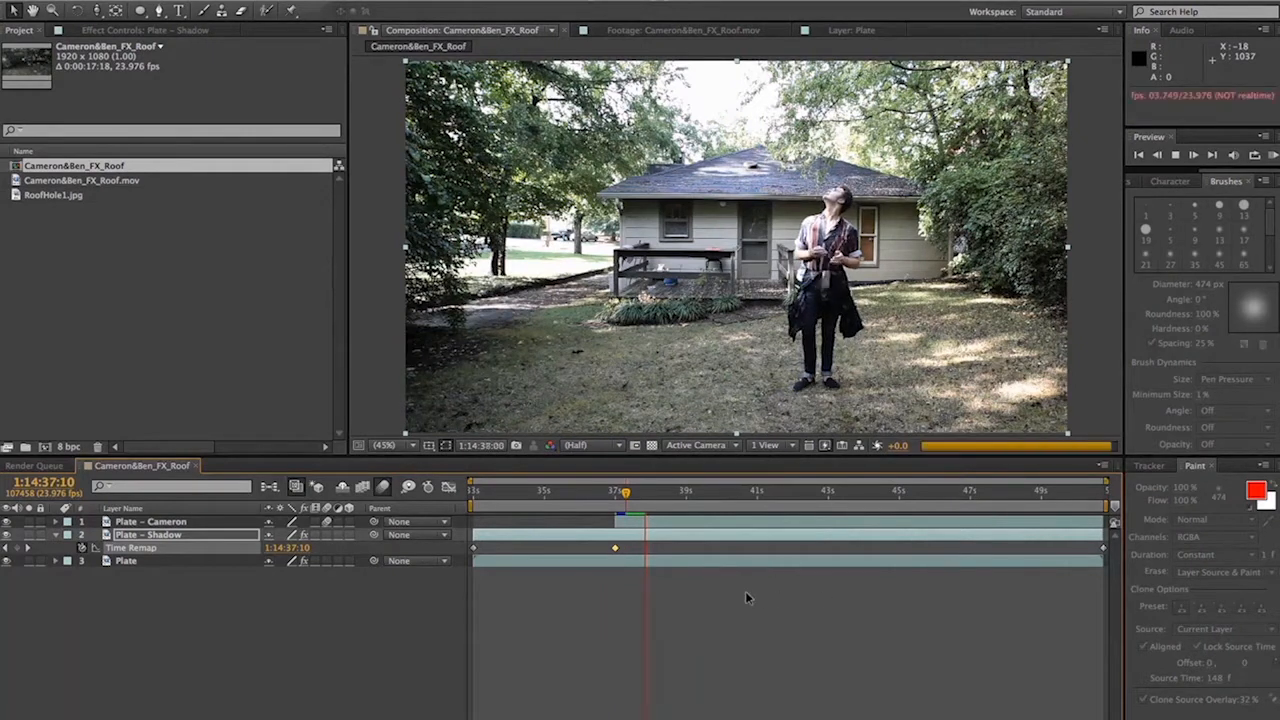
key(space)
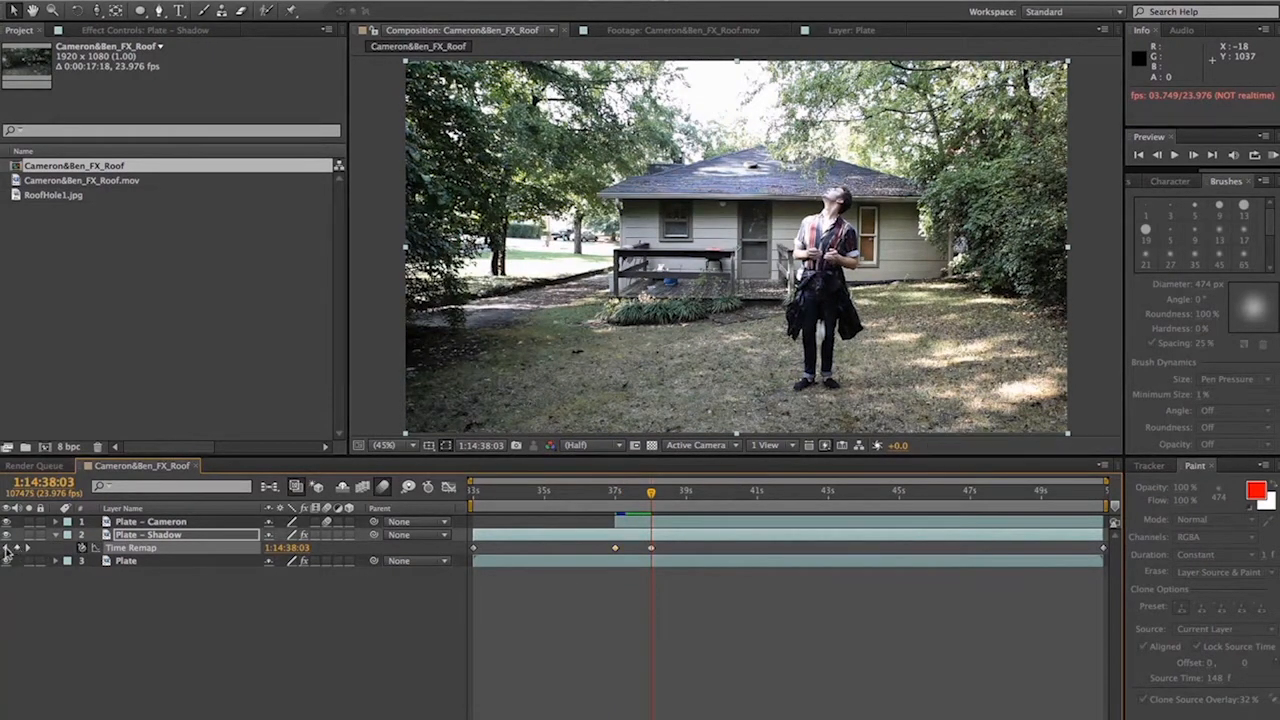
Delete the Time Remap keyframes at the start and end of the Plate - Shadow layer
click(6, 549)
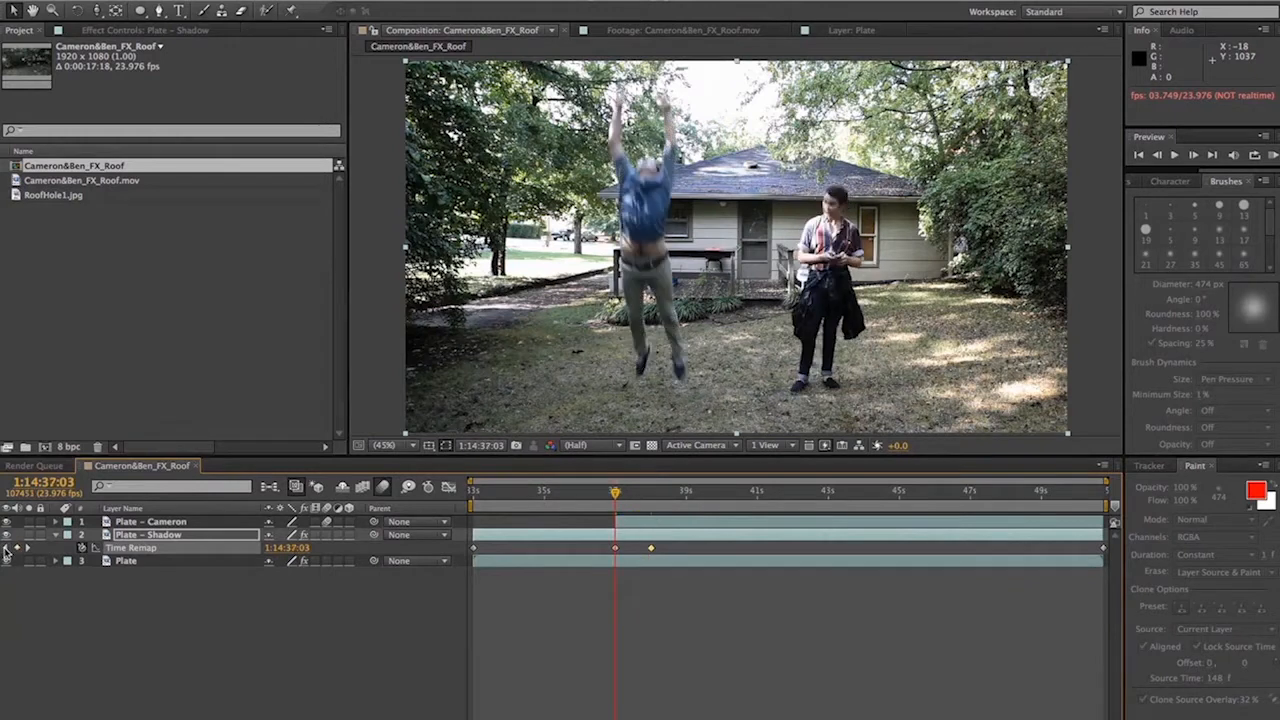
click(6, 549)
click(17, 549)
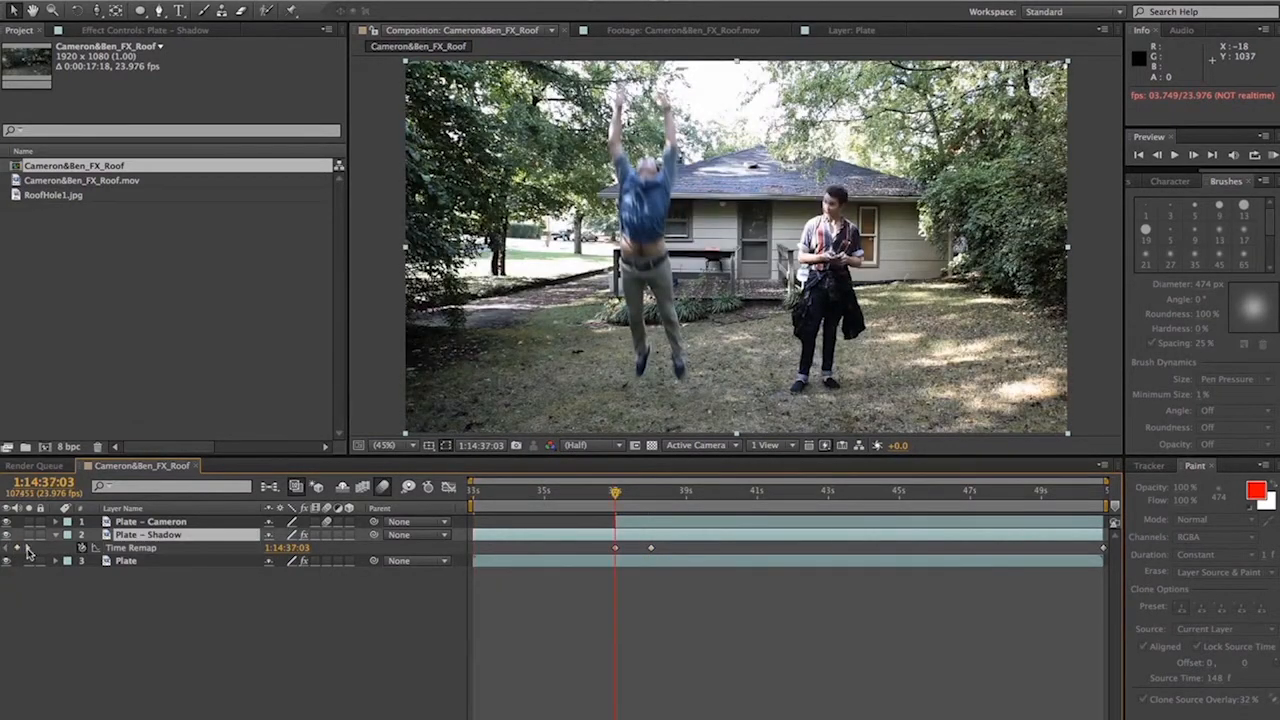
click(29, 549)
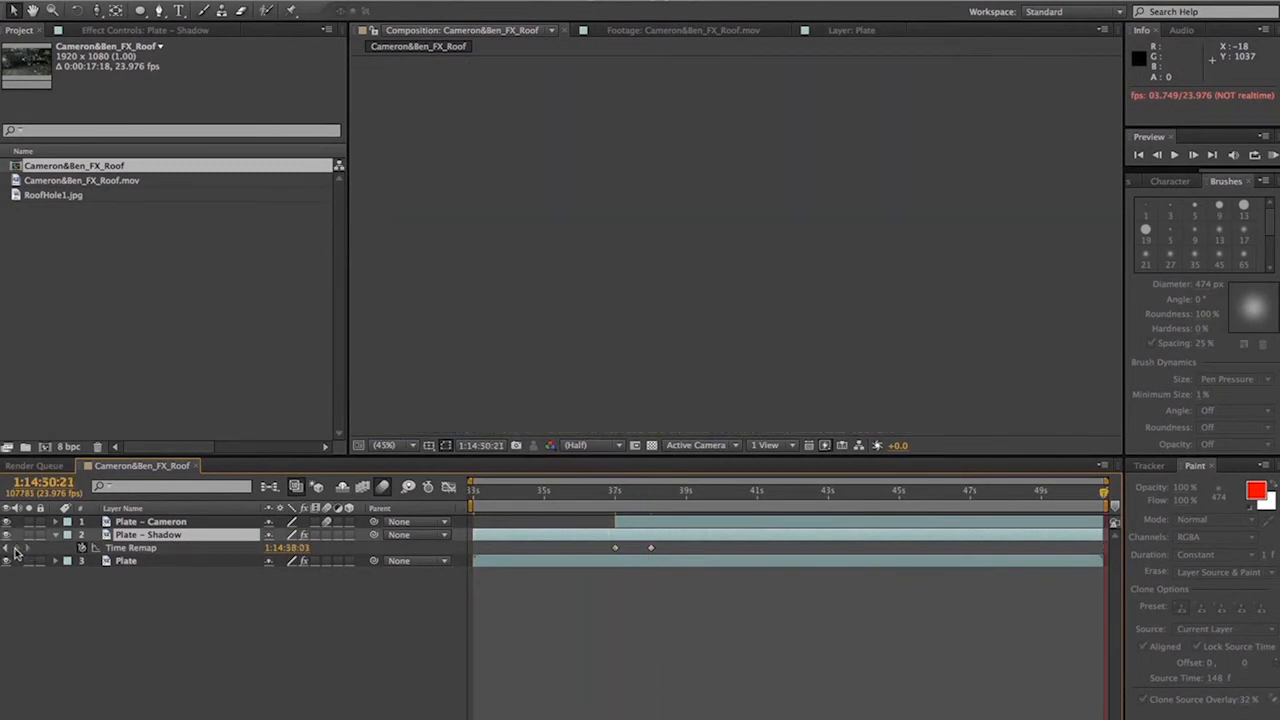
click(6, 549)
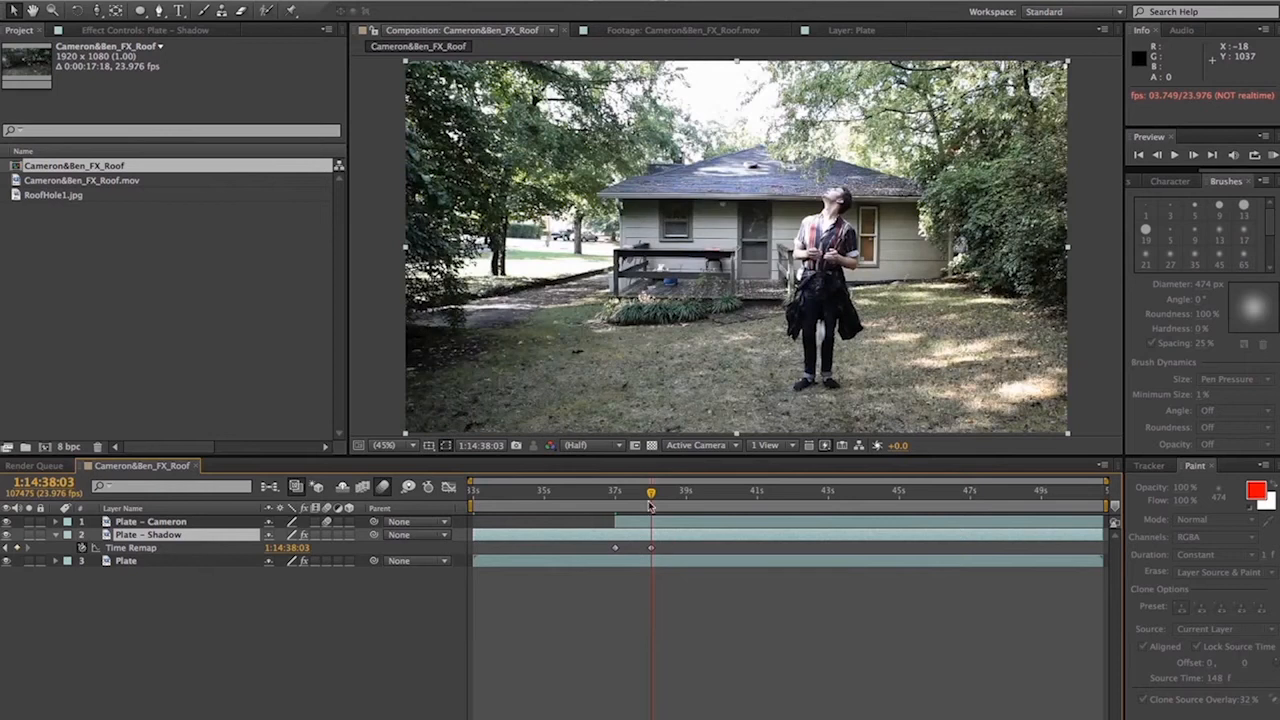
Move the second Time Remap keyframe of Plate - Shadow to 1:14:37:09 and play back the launch
drag(641, 495, 613, 497)
key(space)
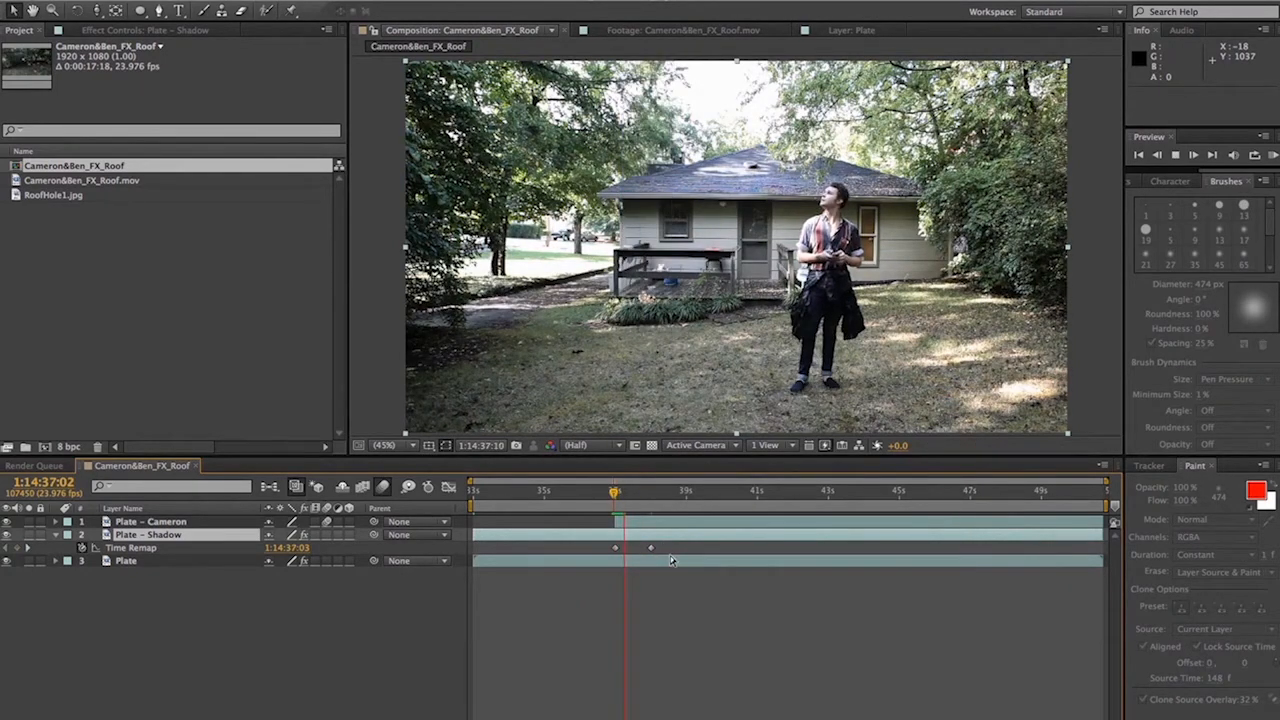
drag(651, 548, 623, 549)
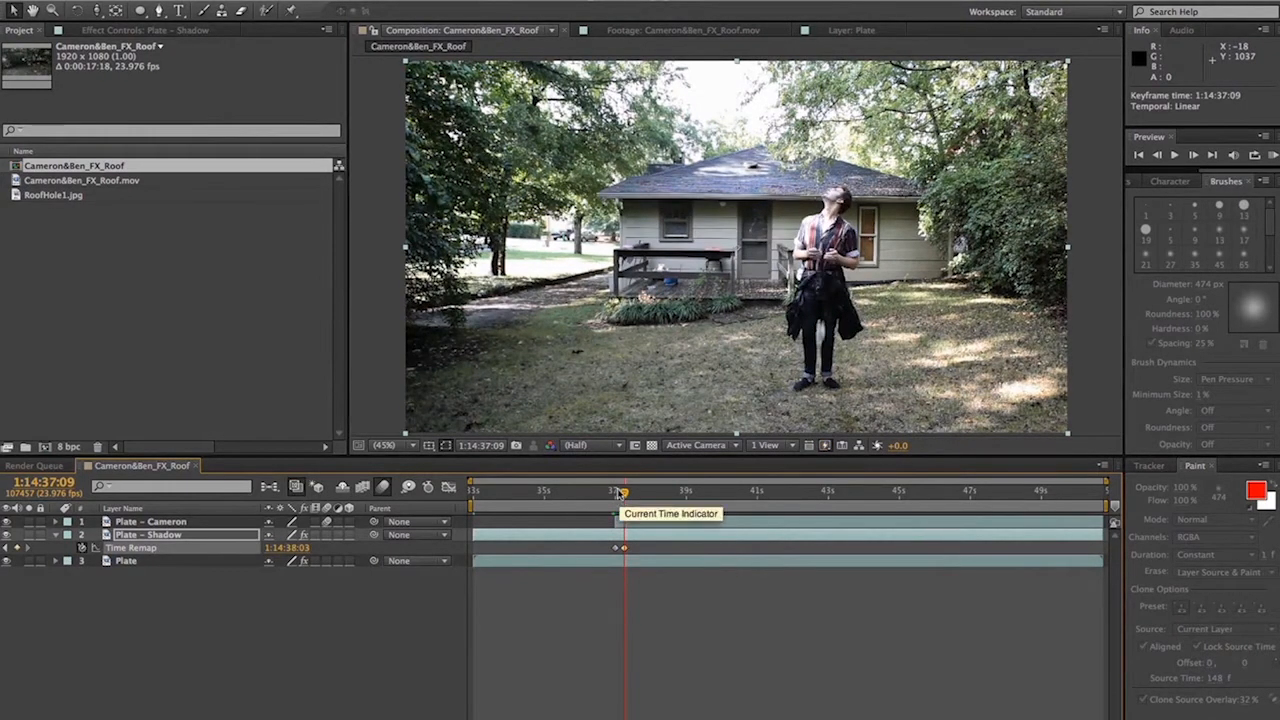
drag(623, 492, 608, 495)
key(space)
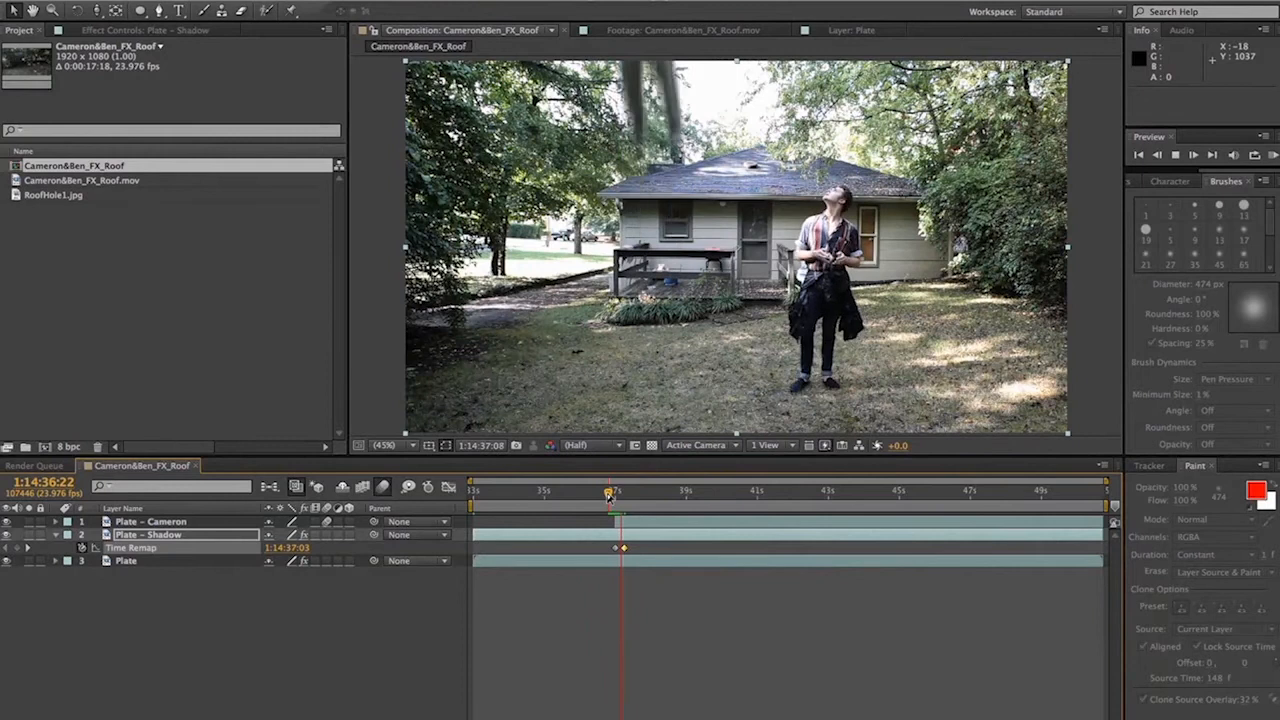
key(space)
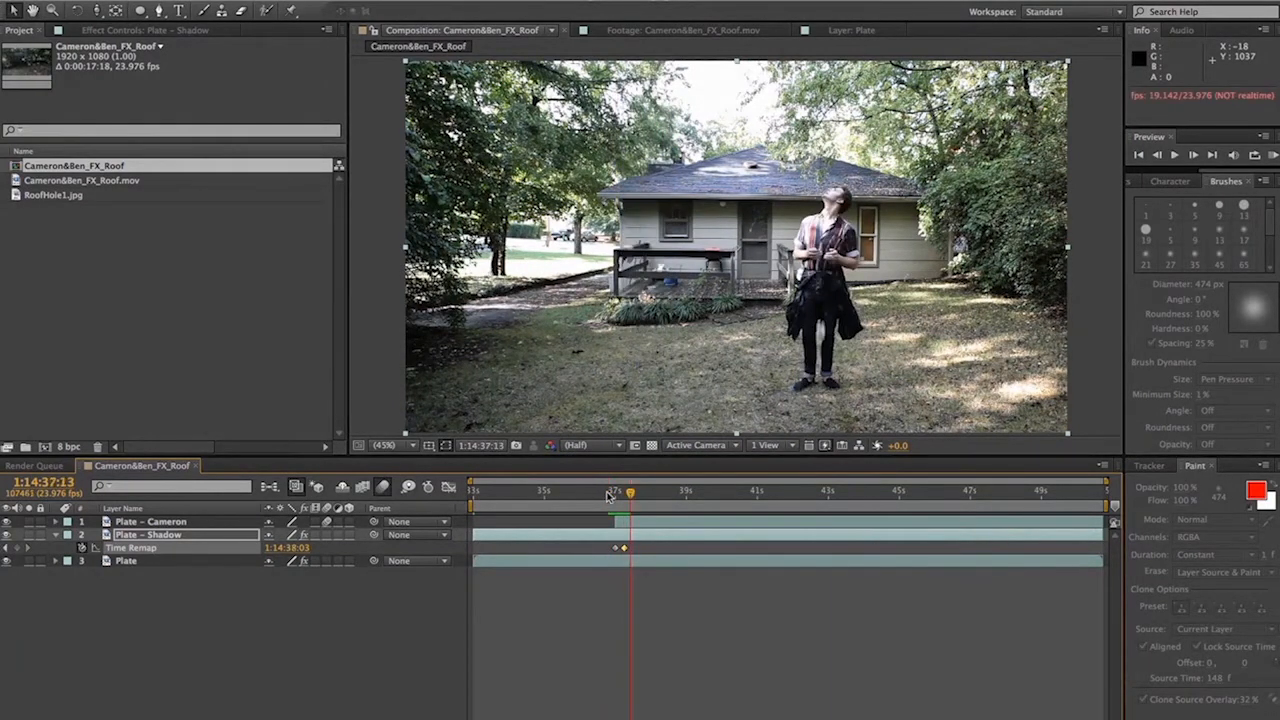
At 1:14:37:03, draw a Pen mask on Plate - Shadow around the sunlit foreground ground beside the standing man's feet, extending beyond the frame
click(615, 493)
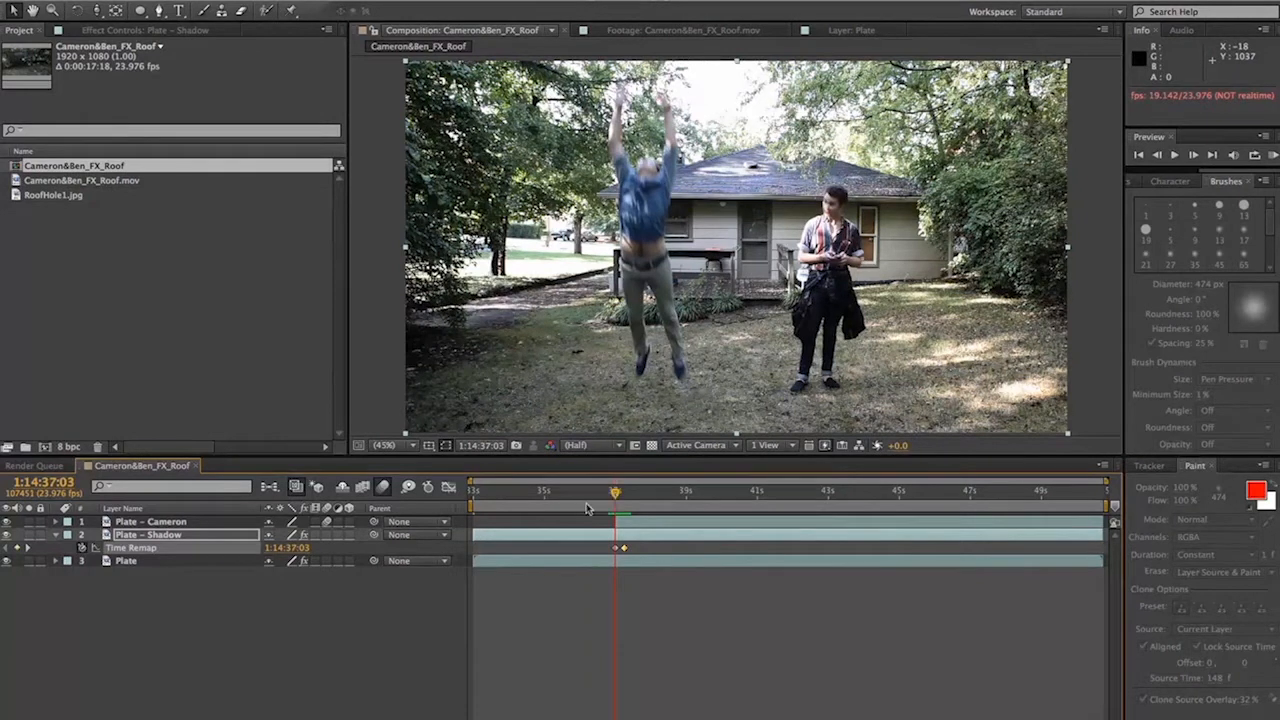
click(155, 535)
click(158, 10)
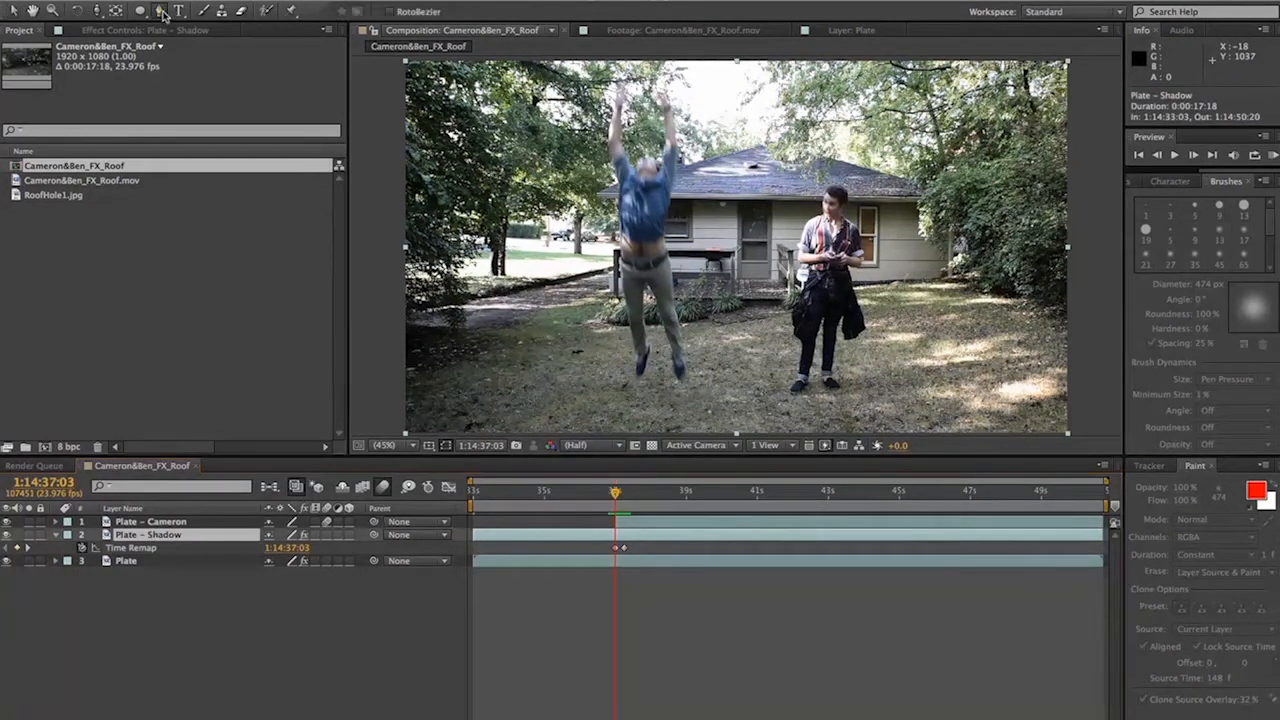
click(783, 402)
click(840, 391)
click(857, 366)
click(888, 338)
click(955, 330)
click(1035, 323)
click(1090, 326)
click(1098, 427)
key(comma)
click(962, 398)
click(787, 387)
click(734, 384)
click(741, 336)
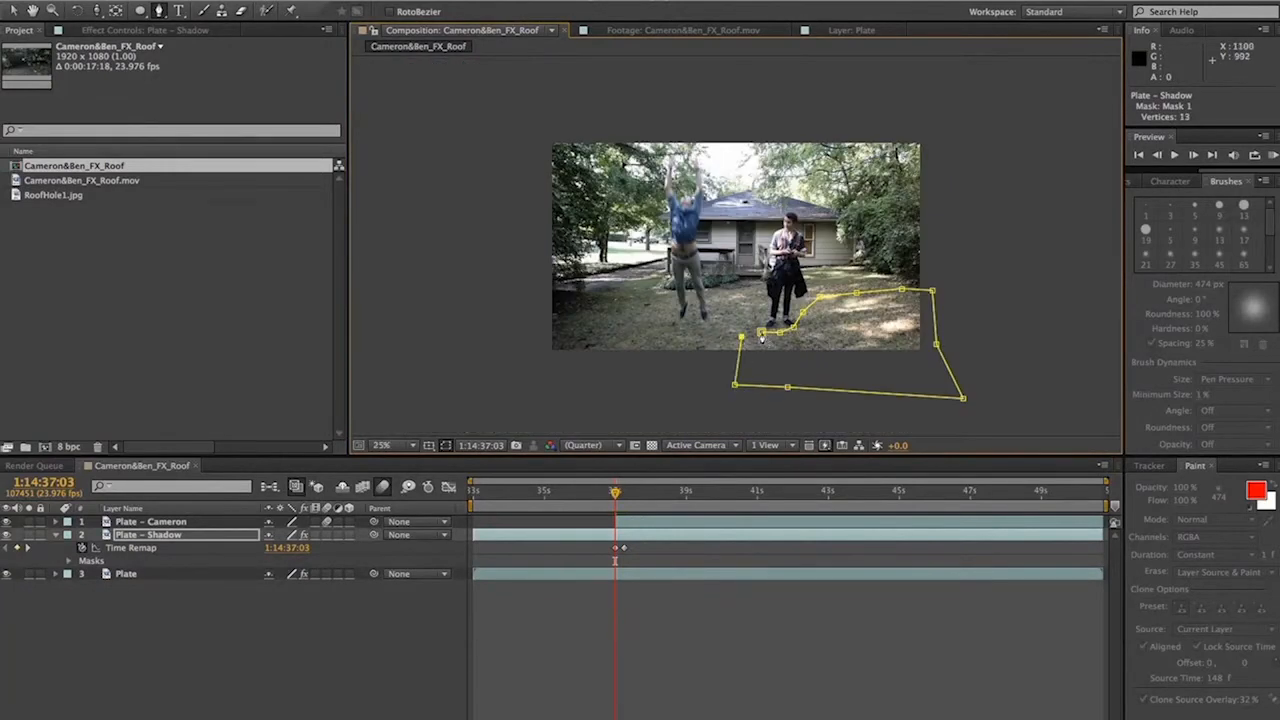
Hide the Plate layer to isolate the masked ground and increase the Mask Feather of Mask 1 on Plate - Shadow
click(5, 574)
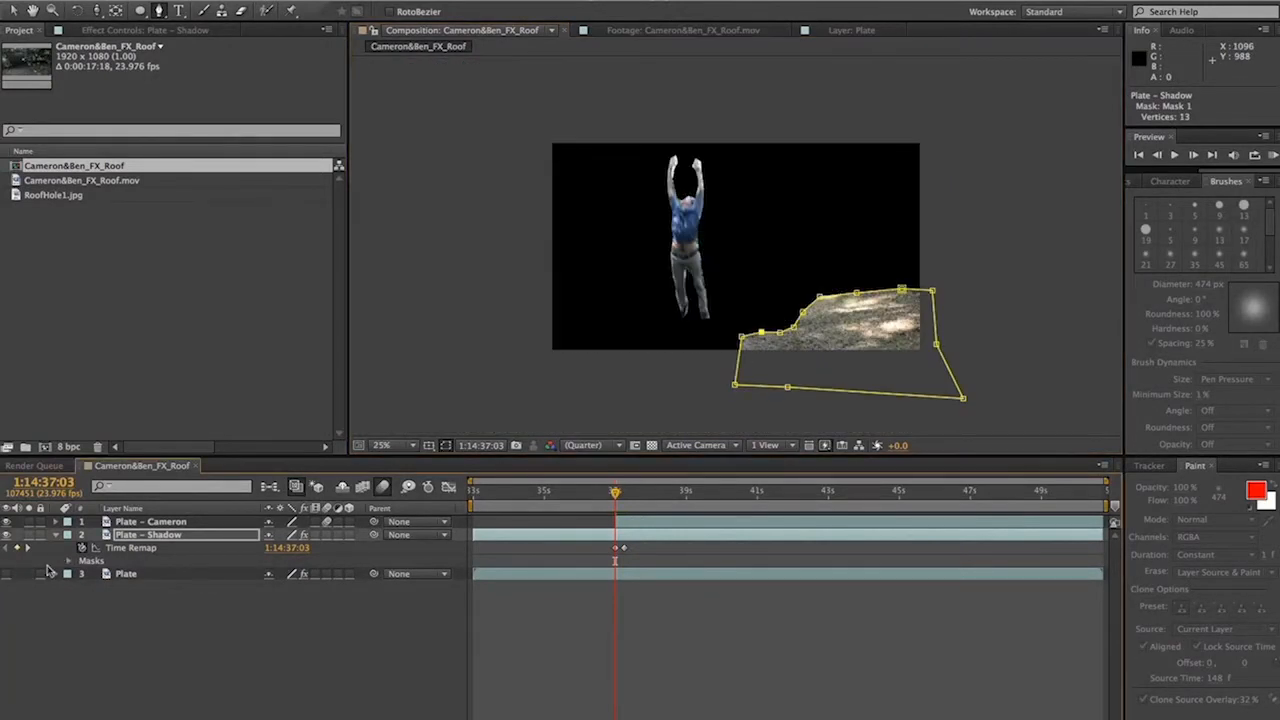
click(69, 562)
click(83, 574)
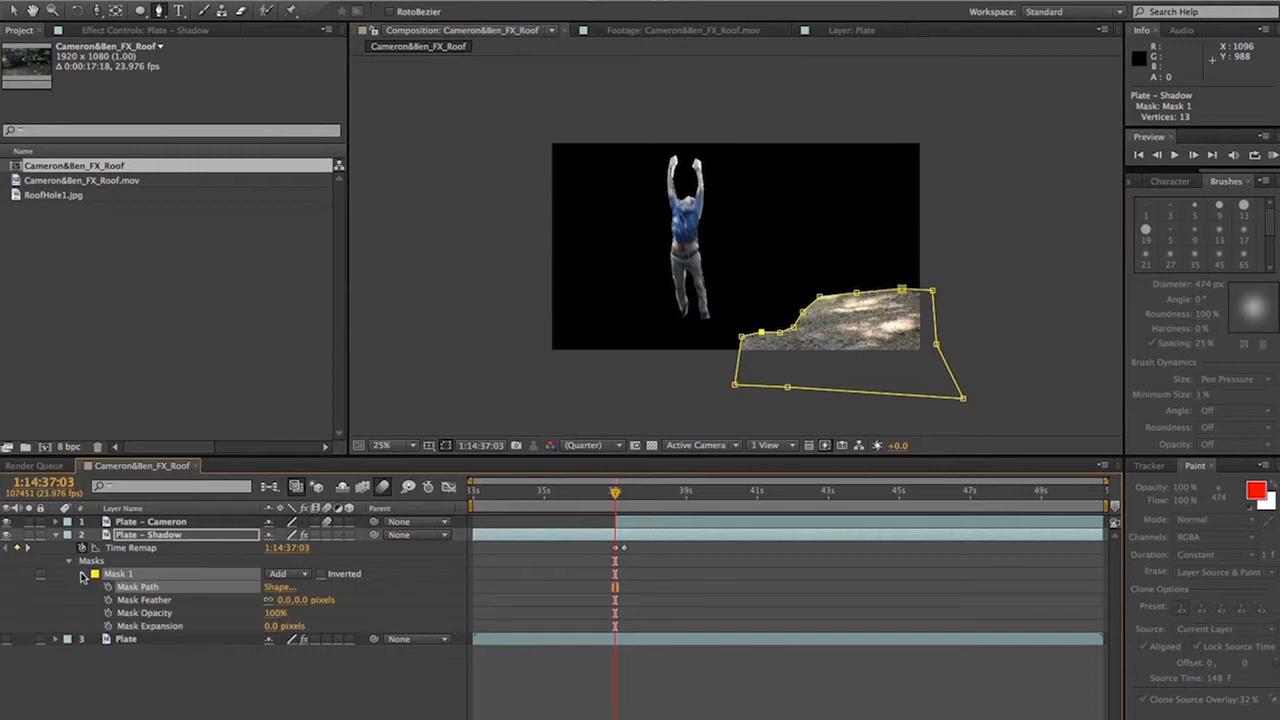
drag(285, 600, 380, 604)
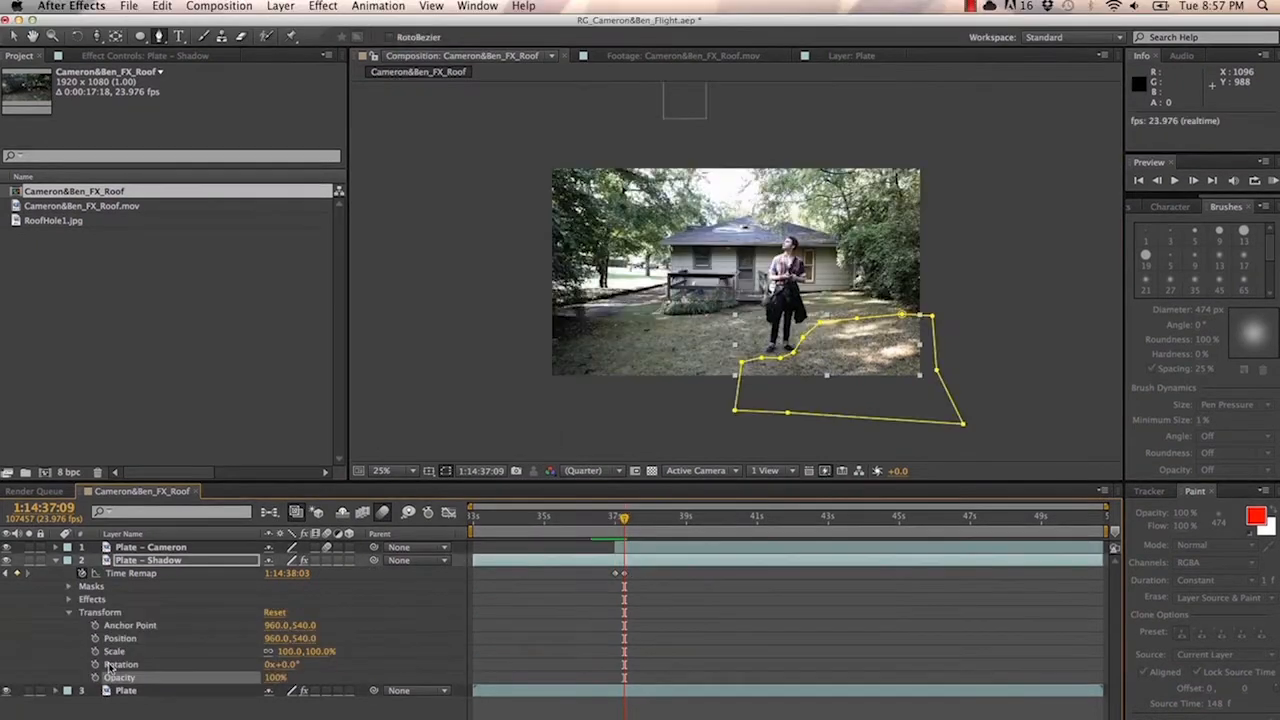
Keyframe the Opacity of Plate - Shadow from 100% at 1:14:38:18 to 0% at 1:14:39:17 and play back the fade
click(96, 678)
key(space)
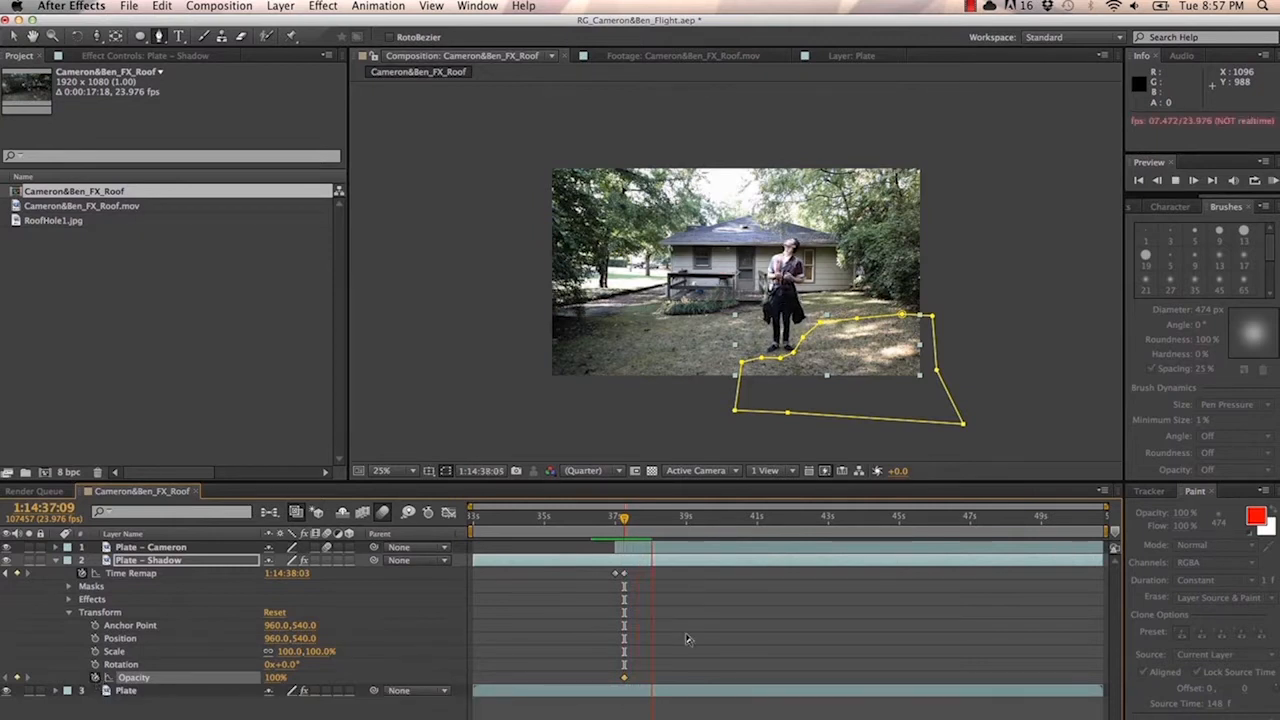
key(space)
drag(625, 678, 637, 679)
click(707, 516)
click(275, 677)
text(0)
key(Return)
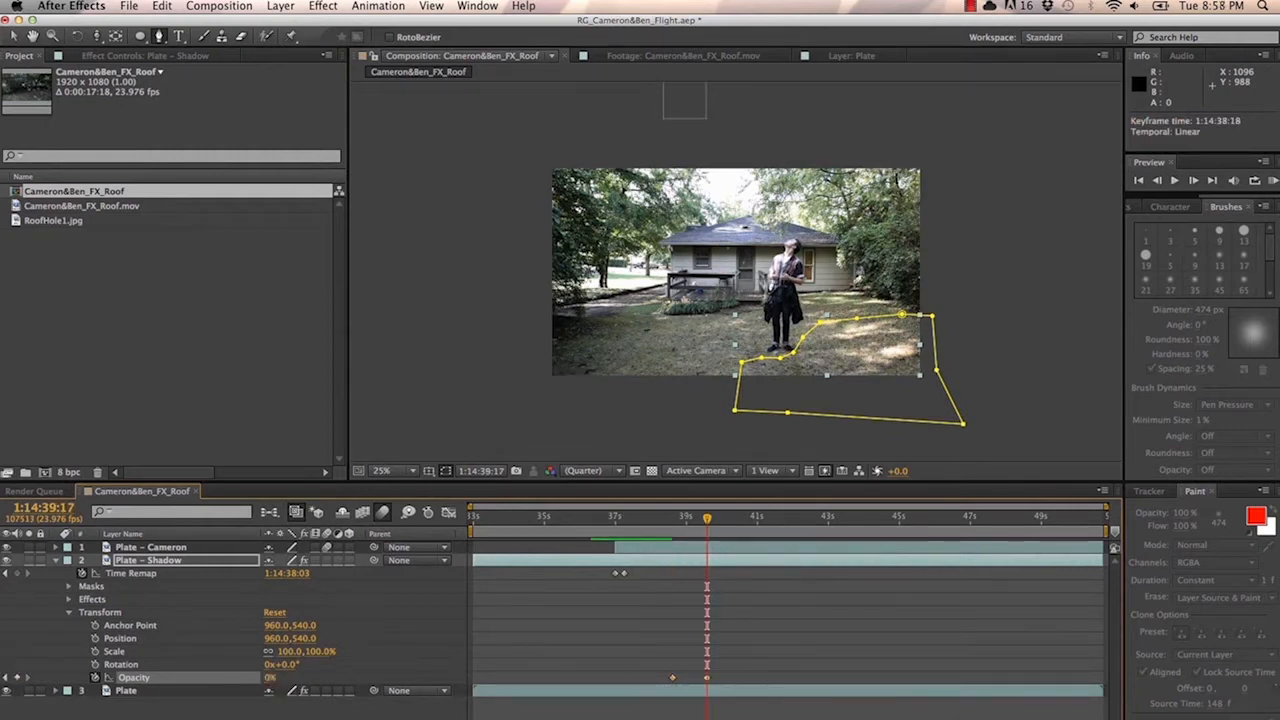
click(670, 516)
key(space)
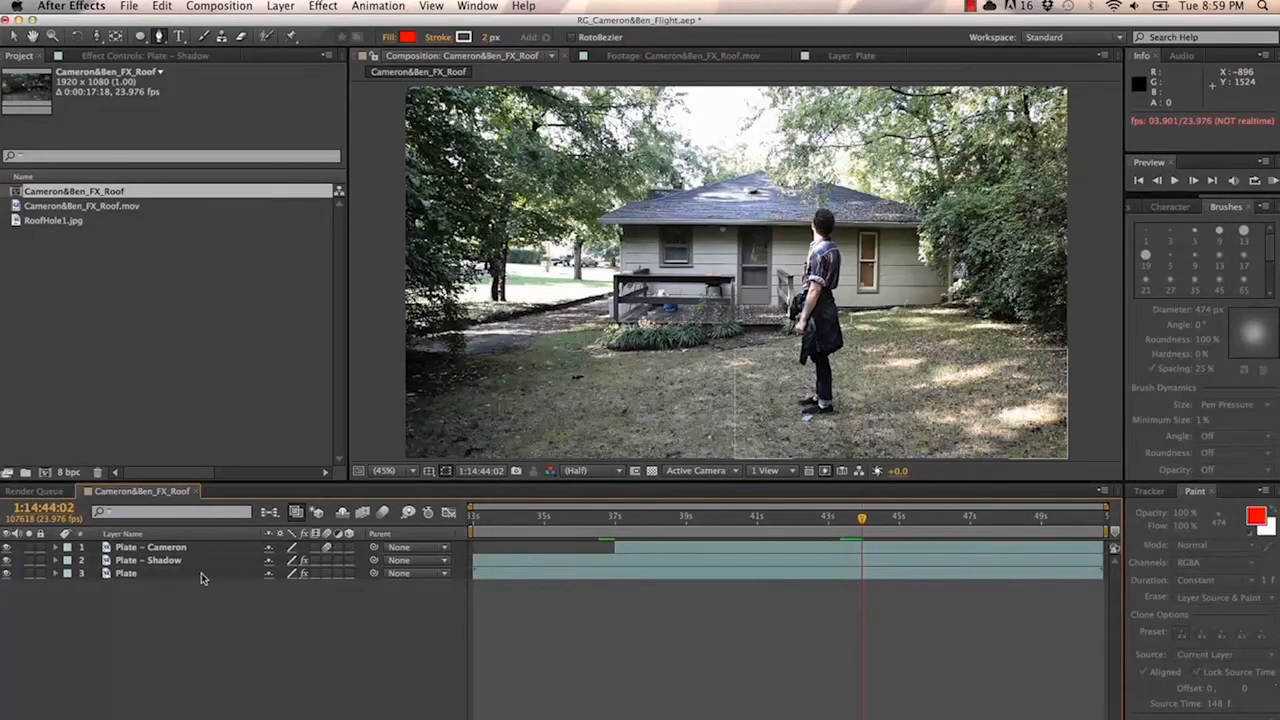
Duplicate the cut-out jumping man layer and replace the number in the copy's name with "Falling"
click(169, 549)
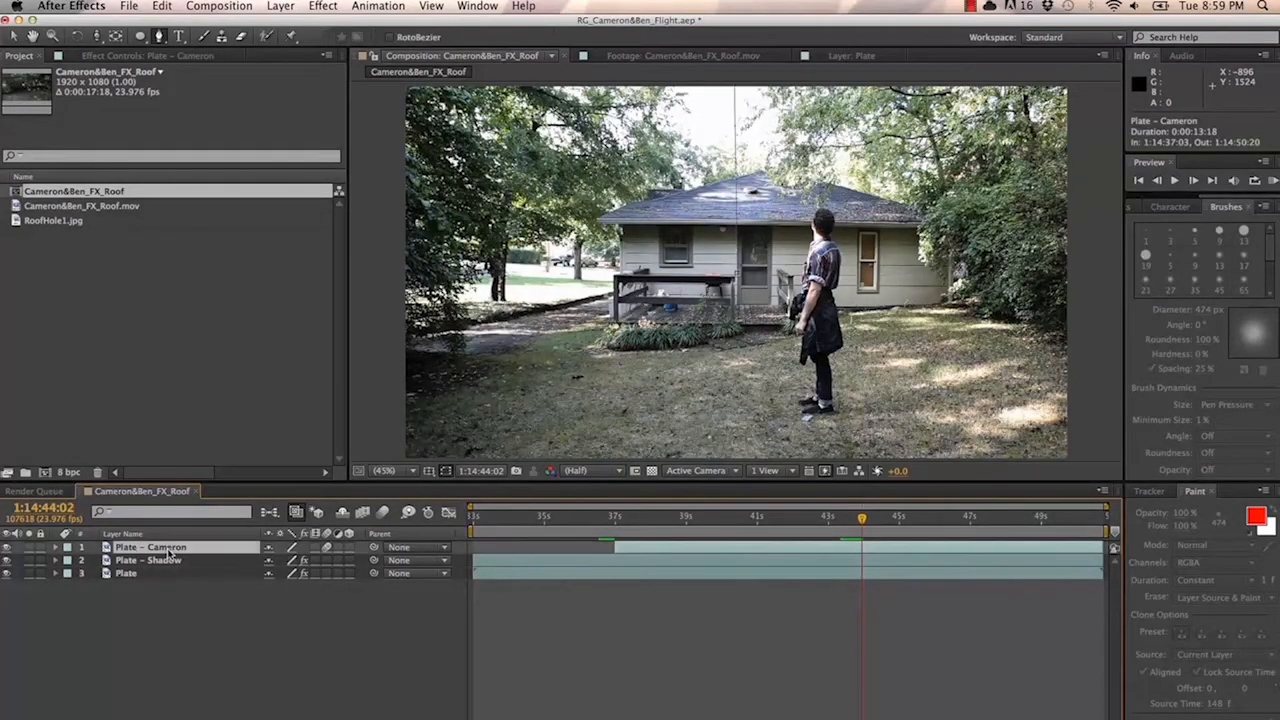
key(super+d)
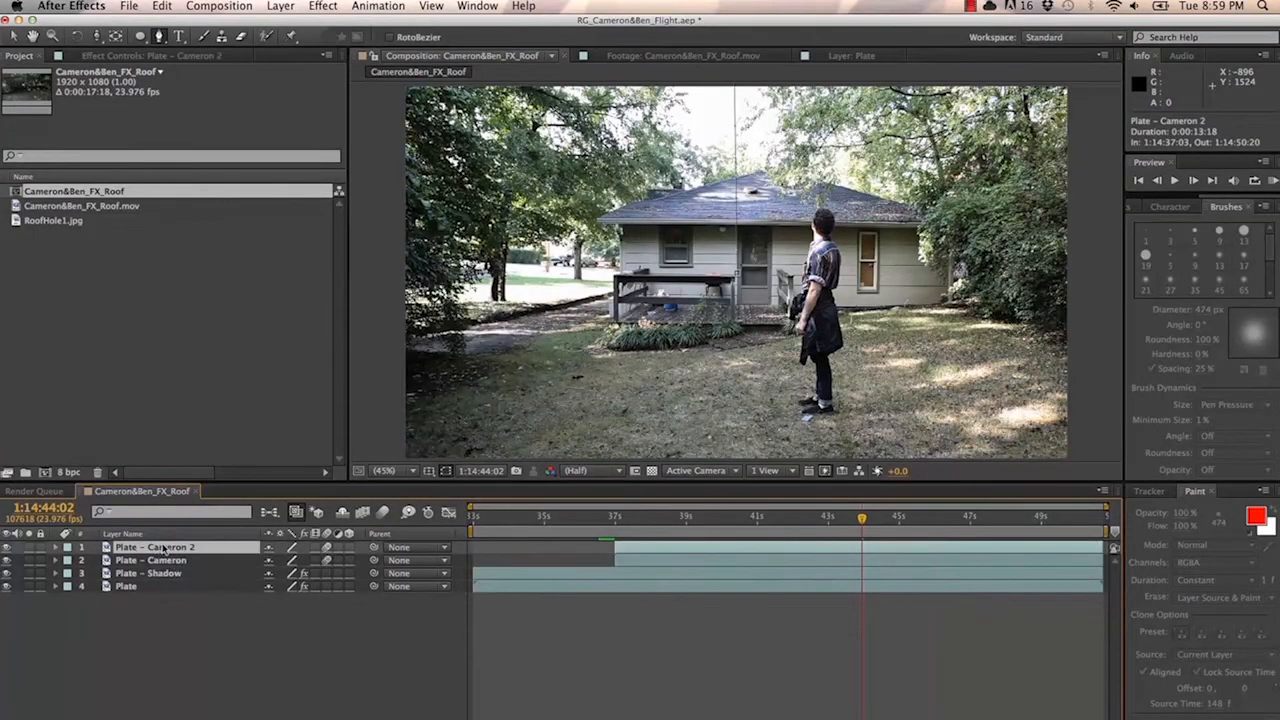
right_click(163, 548)
click(200, 719)
key(Right)
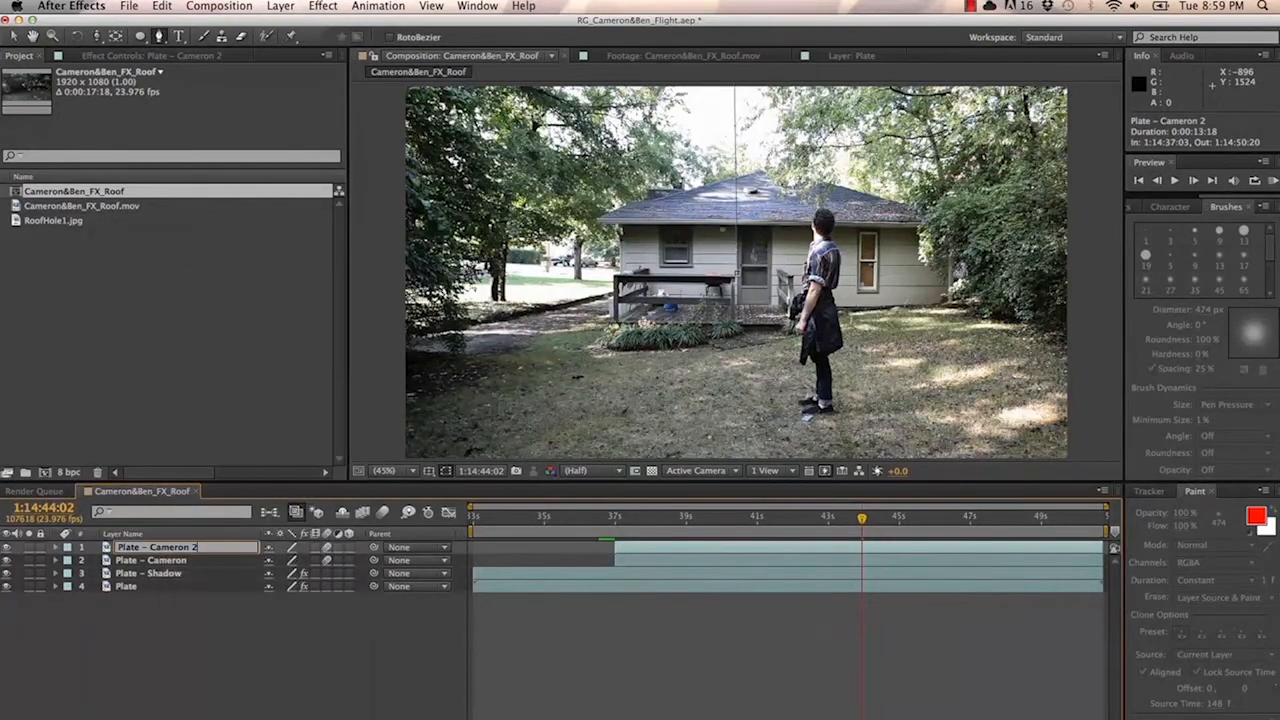
text(Falling)
key(Return)
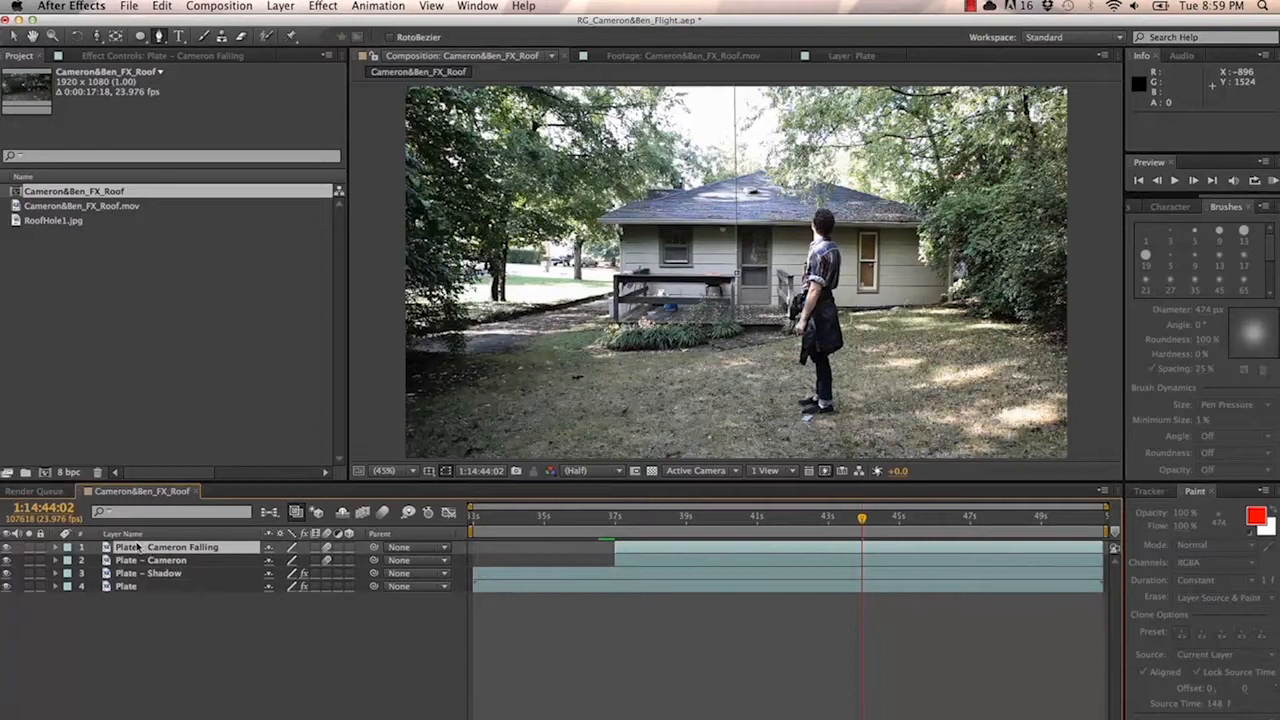
Remove the position animation from the Falling layer, place it at 974, 219 above the roof and scale it to 32%
click(56, 549)
click(70, 587)
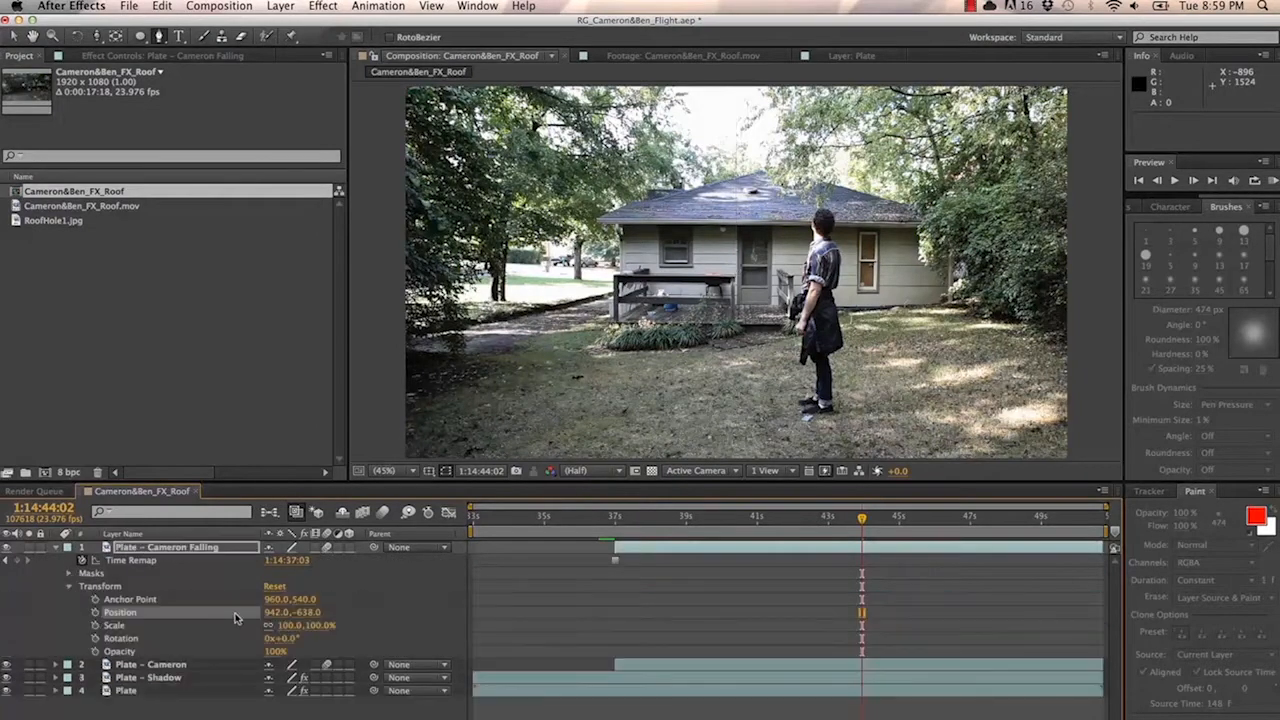
drag(300, 612, 1077, 700)
drag(295, 628, 98, 623)
drag(288, 628, 285, 630)
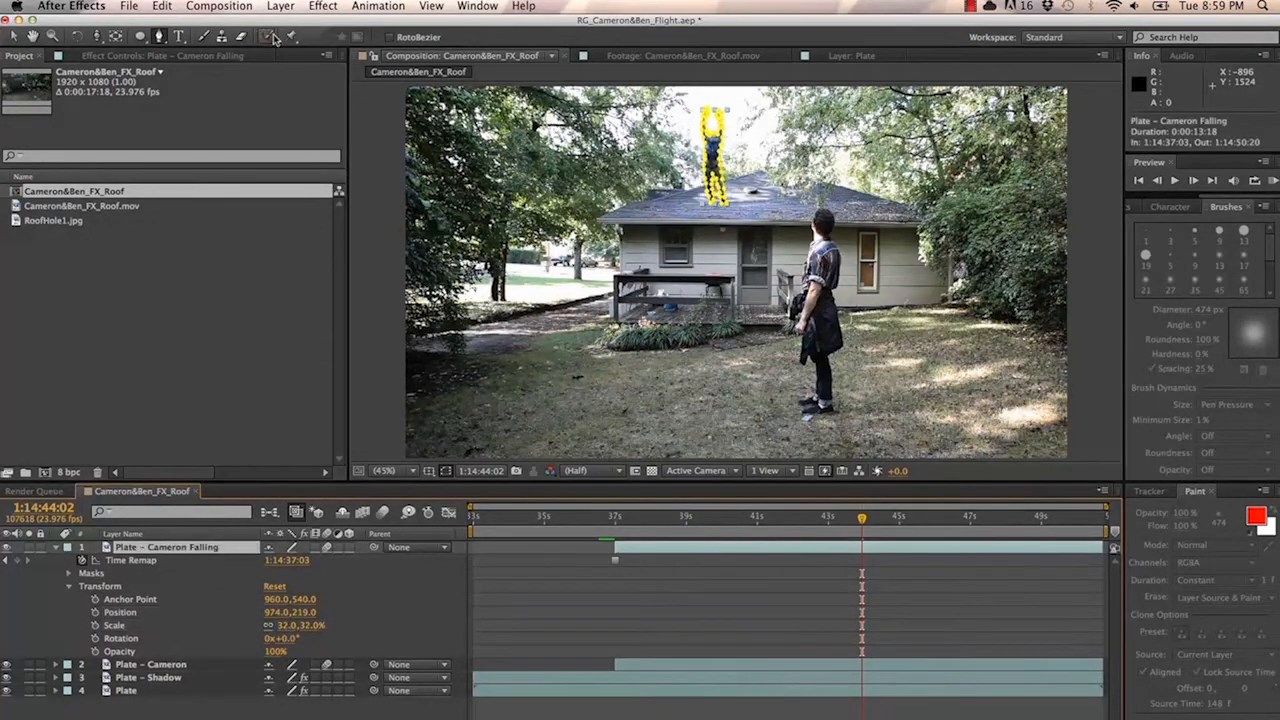
Open the Falling layer by itself and place Puppet pins on the man's hands, elbows, shoulders, head, waist, hips and feet
click(290, 37)
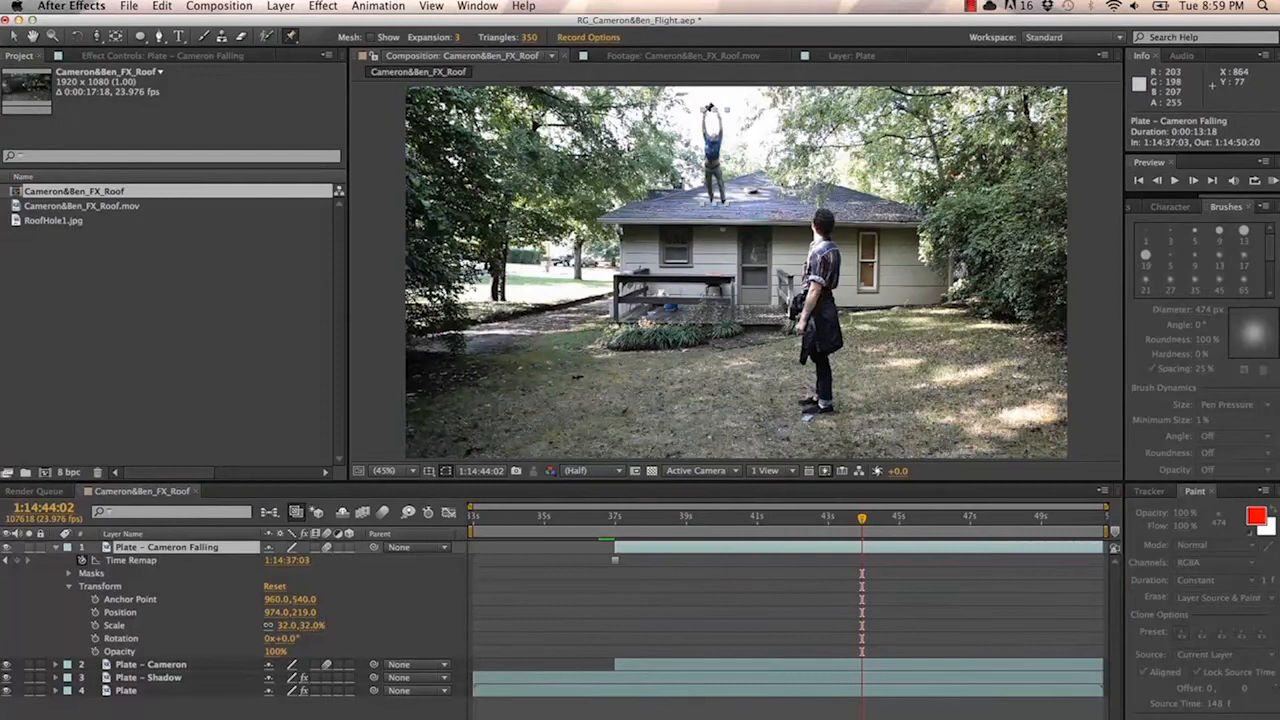
double_click(166, 547)
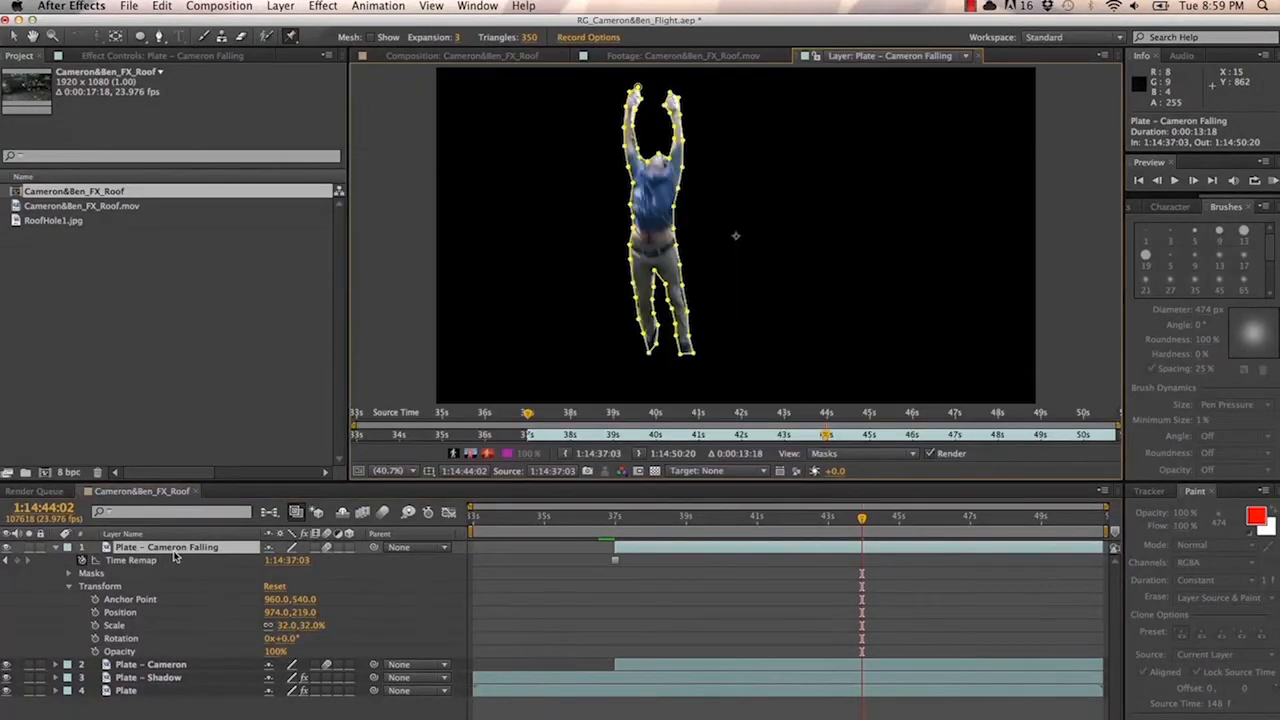
click(667, 102)
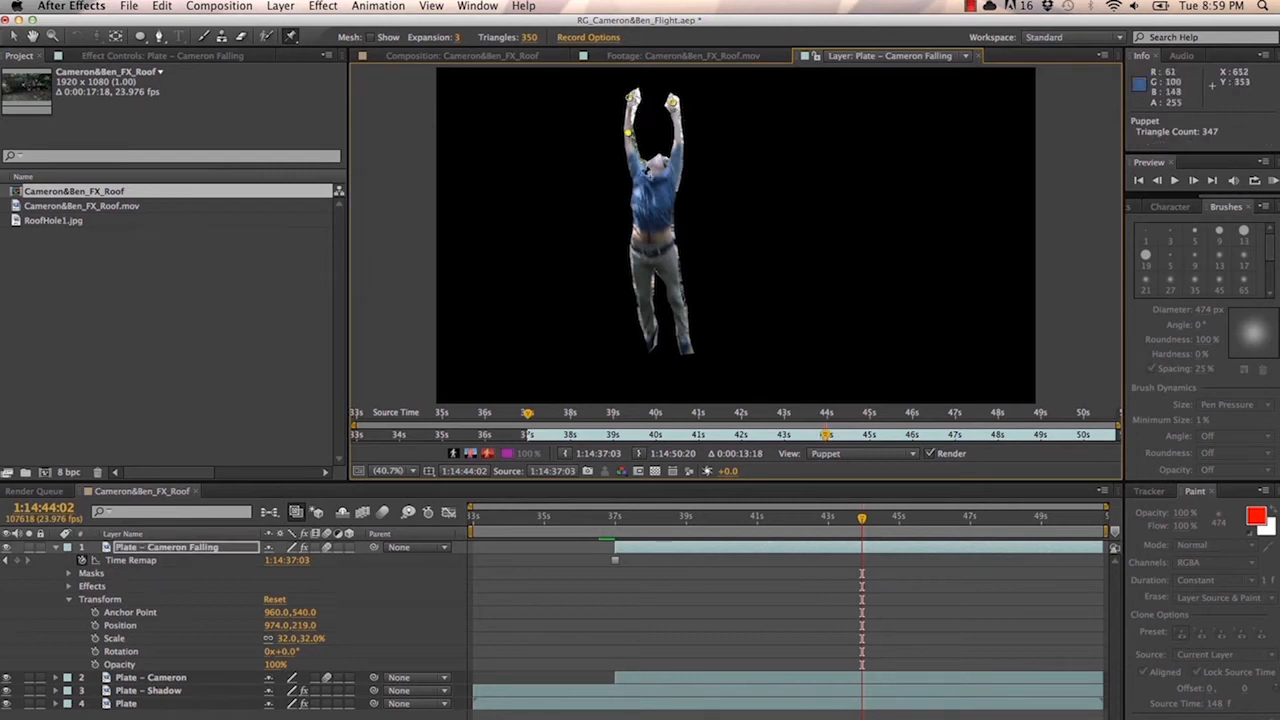
click(673, 178)
click(680, 140)
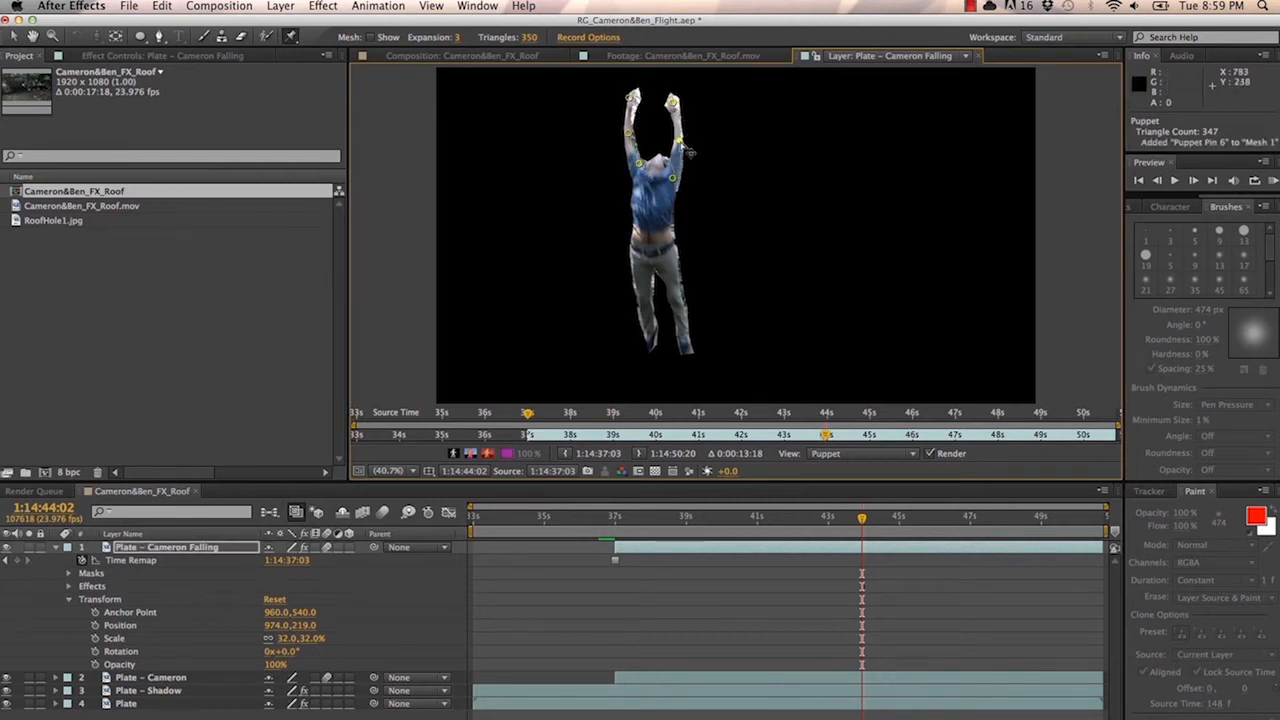
click(650, 225)
click(637, 257)
click(683, 342)
click(651, 330)
click(655, 162)
Repose the man with the Puppet pins, lowering both raised arms to his sides and bringing his feet closer together
click(13, 36)
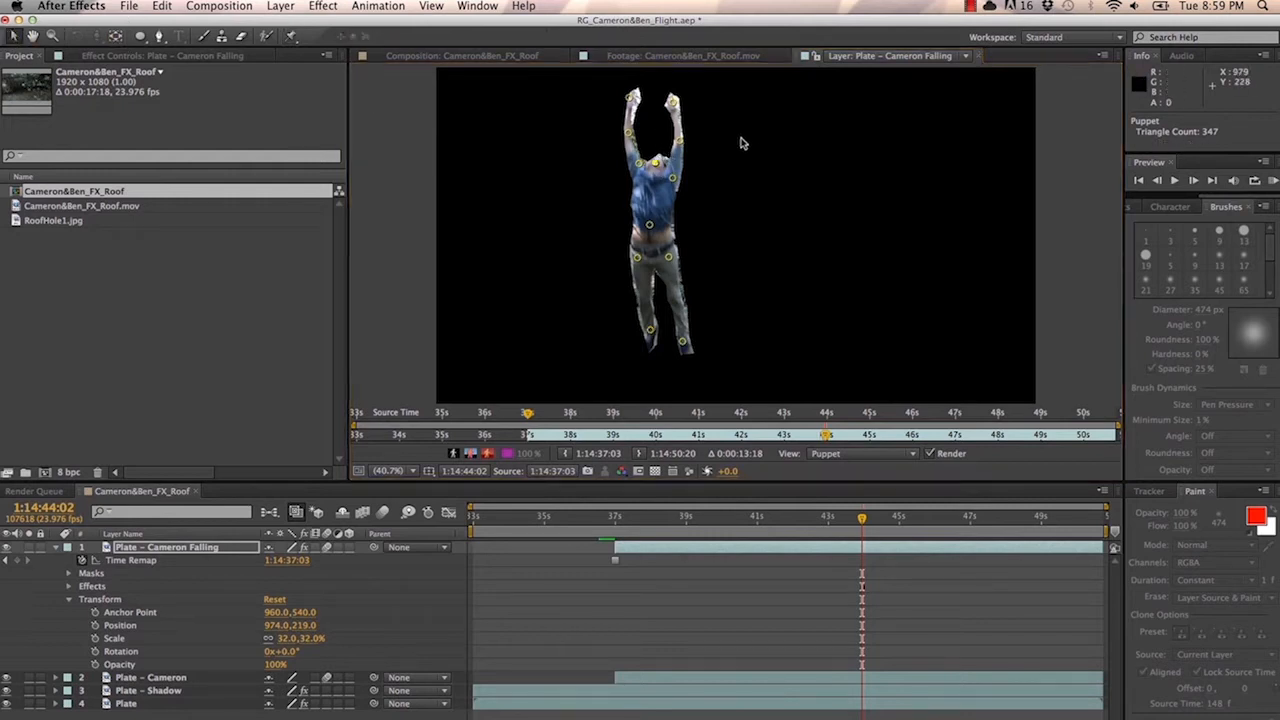
drag(634, 99, 571, 213)
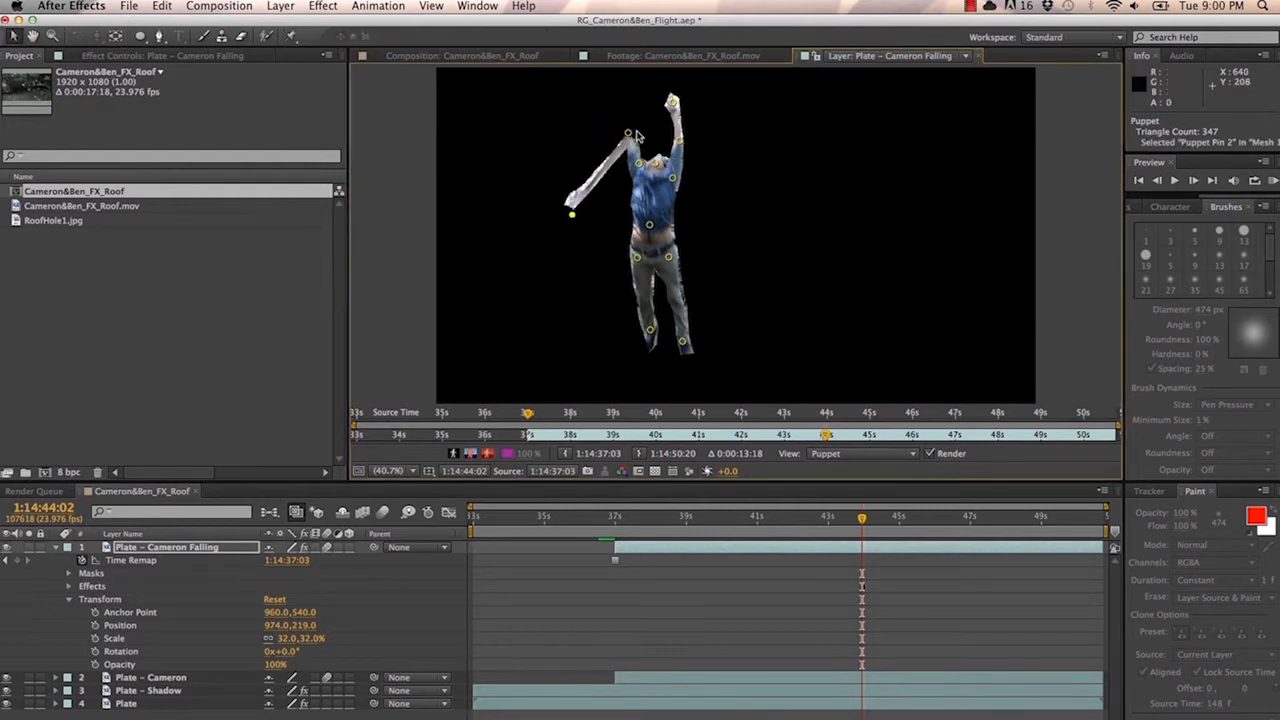
drag(628, 140, 622, 222)
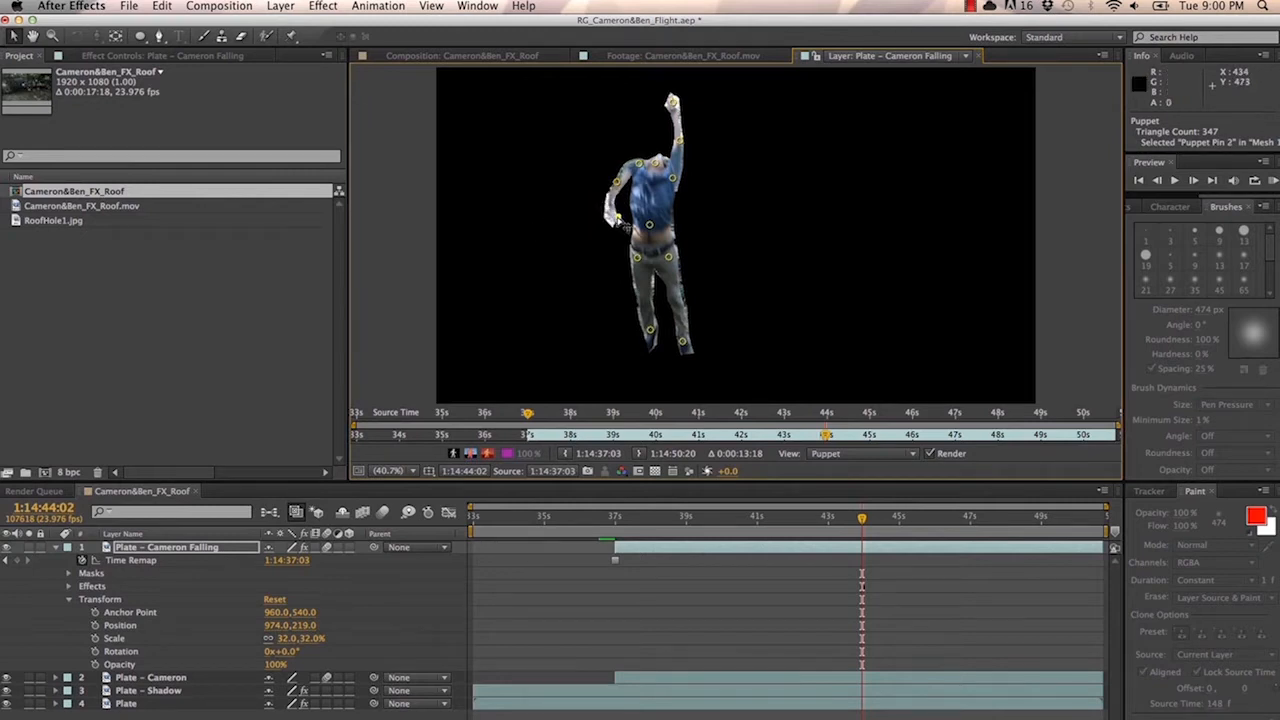
drag(679, 141, 691, 201)
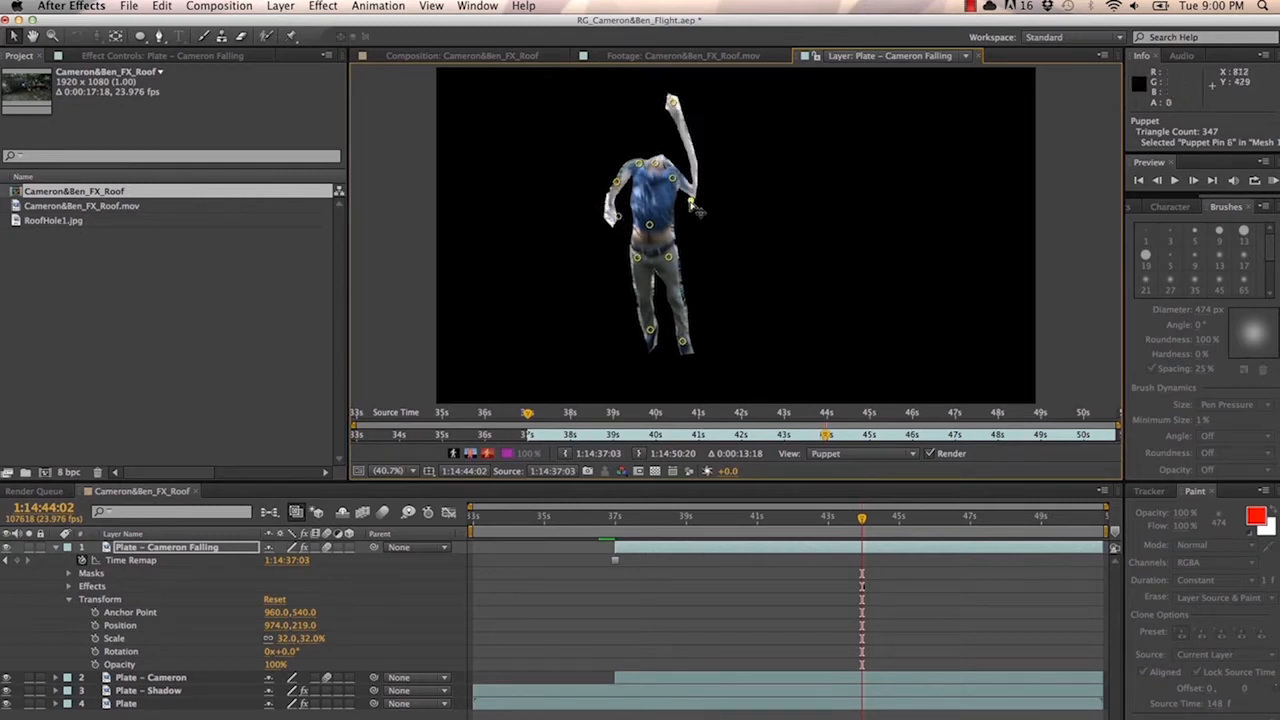
drag(672, 102, 686, 191)
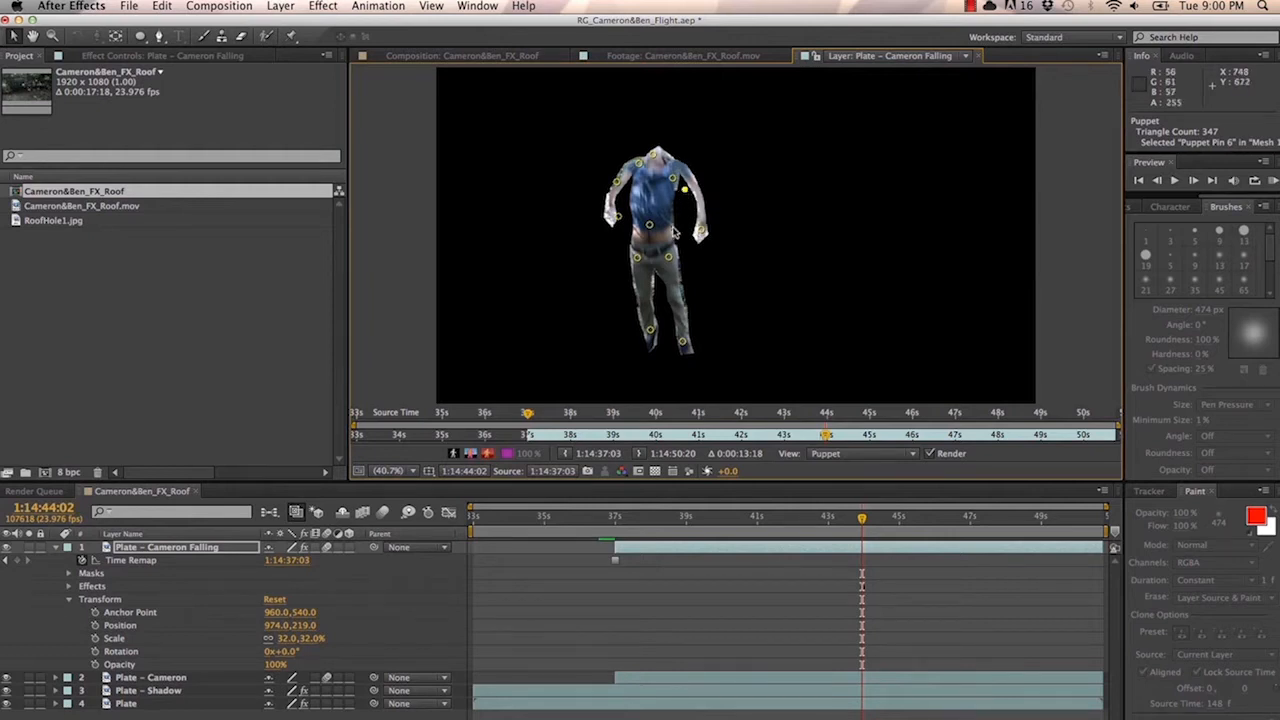
mouse_move(650, 330)
mouse_down()
mouse_move(671, 343)
mouse_move(646, 338)
mouse_up()
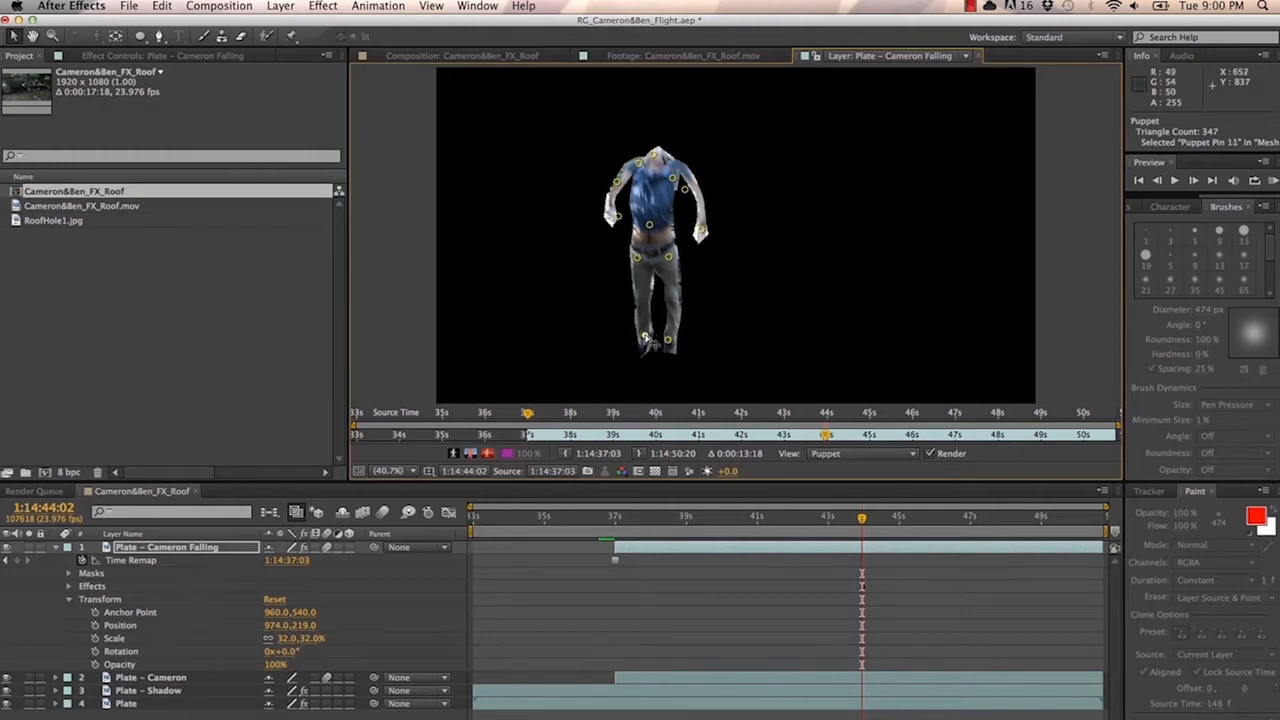
Keyframe the Falling layer's Position at 974, 512 at 1:14:44:02 and at 974, -500 at 1:14:43:14
click(95, 625)
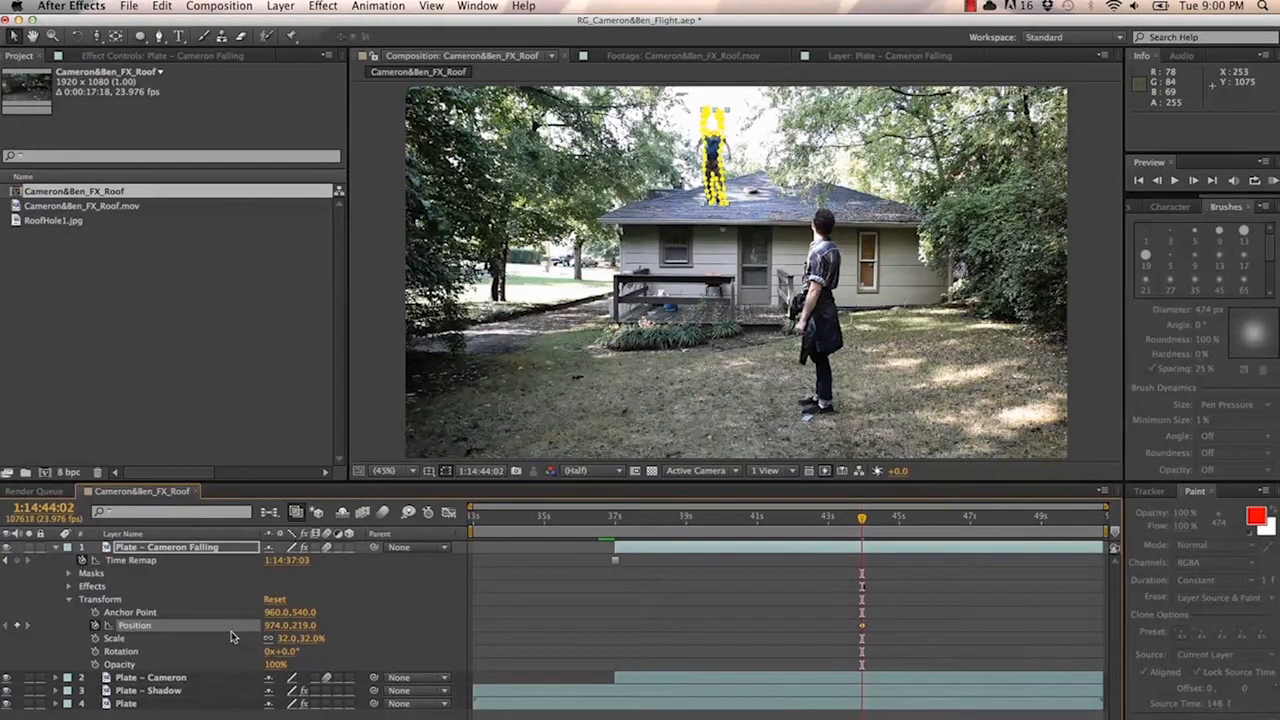
drag(303, 626, 504, 657)
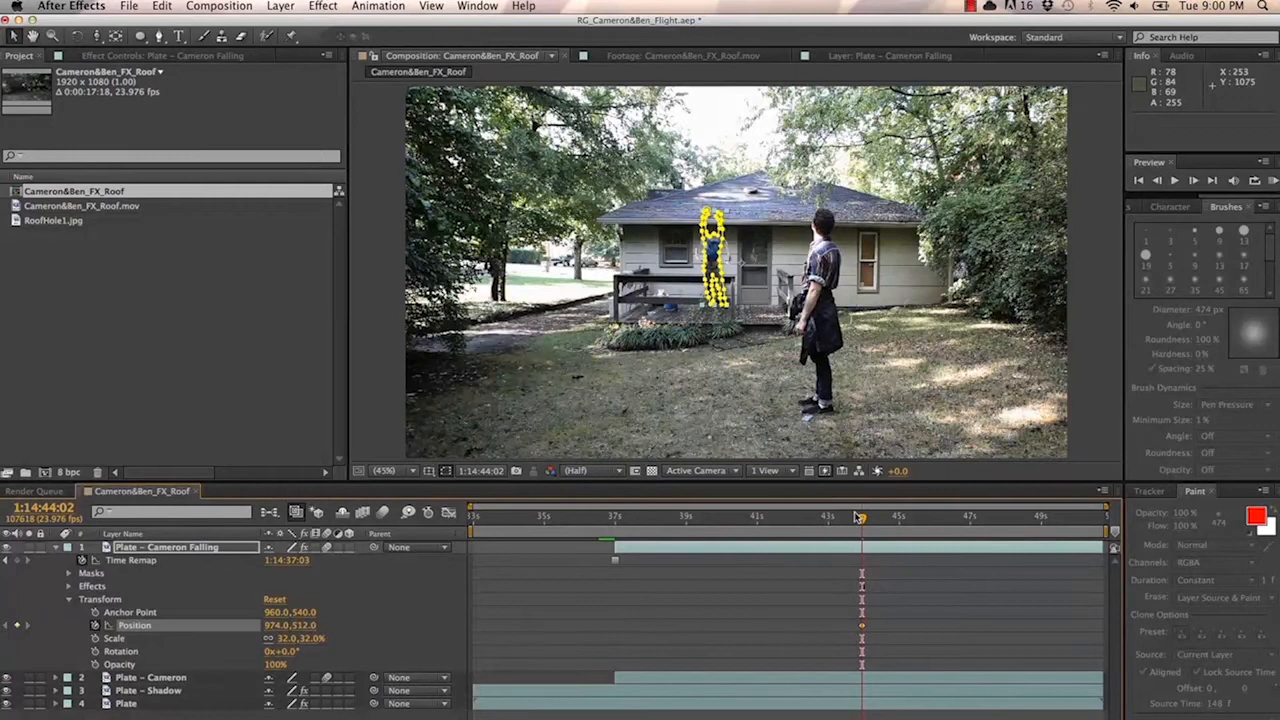
drag(858, 516, 854, 517)
key(Page_Up)
key(Page_Up)
key(Page_Up)
key(Page_Up)
key(Page_Up)
drag(309, 628, 350, 670)
drag(305, 627, 2, 663)
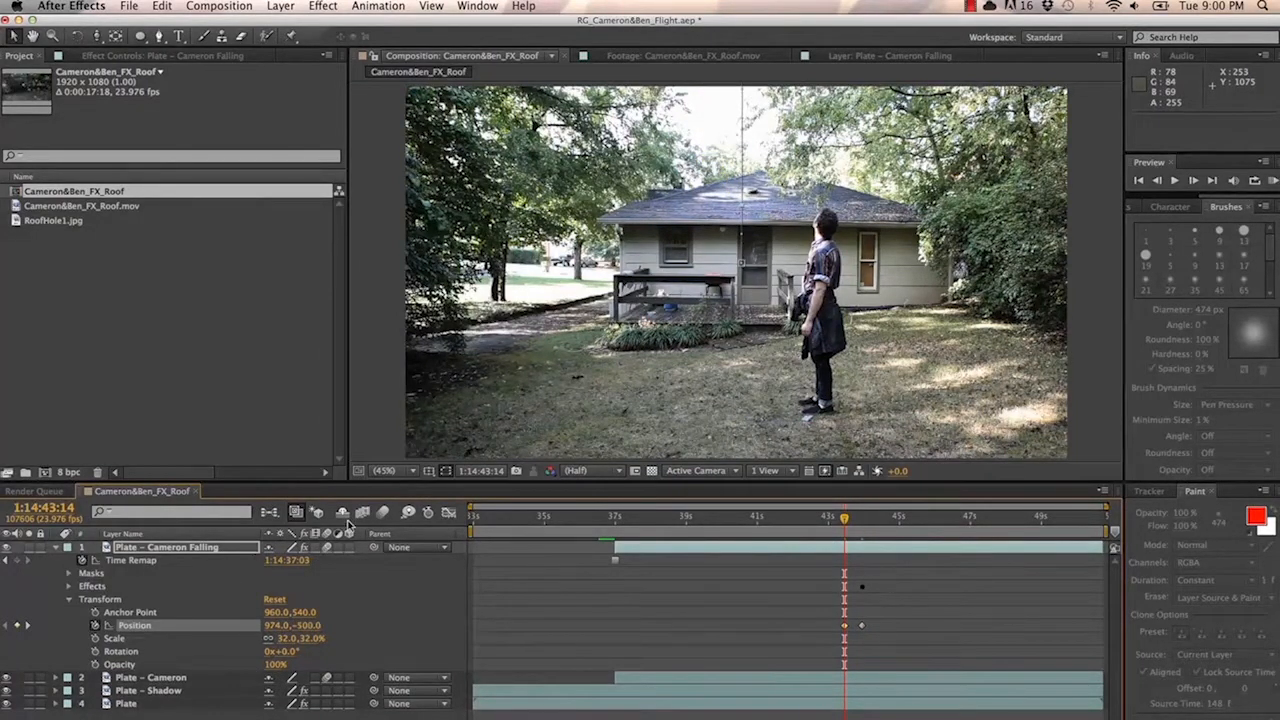
Play back the fall with motion blur enabled for the composition and save the project
click(414, 586)
key(space)
key(space)
click(836, 522)
key(space)
key(space)
click(836, 522)
key(space)
key(space)
key(super+s)
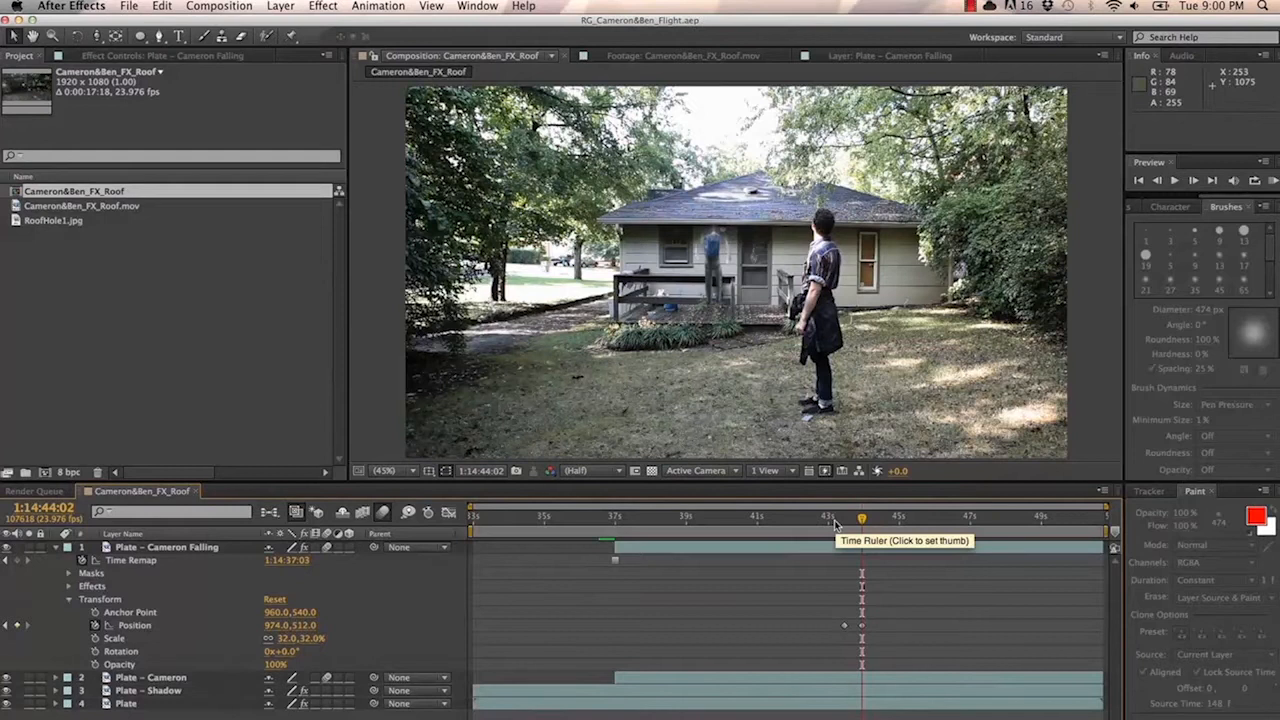
Add a black 1920 × 1080 solid above the Falling layer and lower it to about 953, 898, covering the house and lower roof
click(163, 548)
click(280, 6)
mouse_move(300, 23)
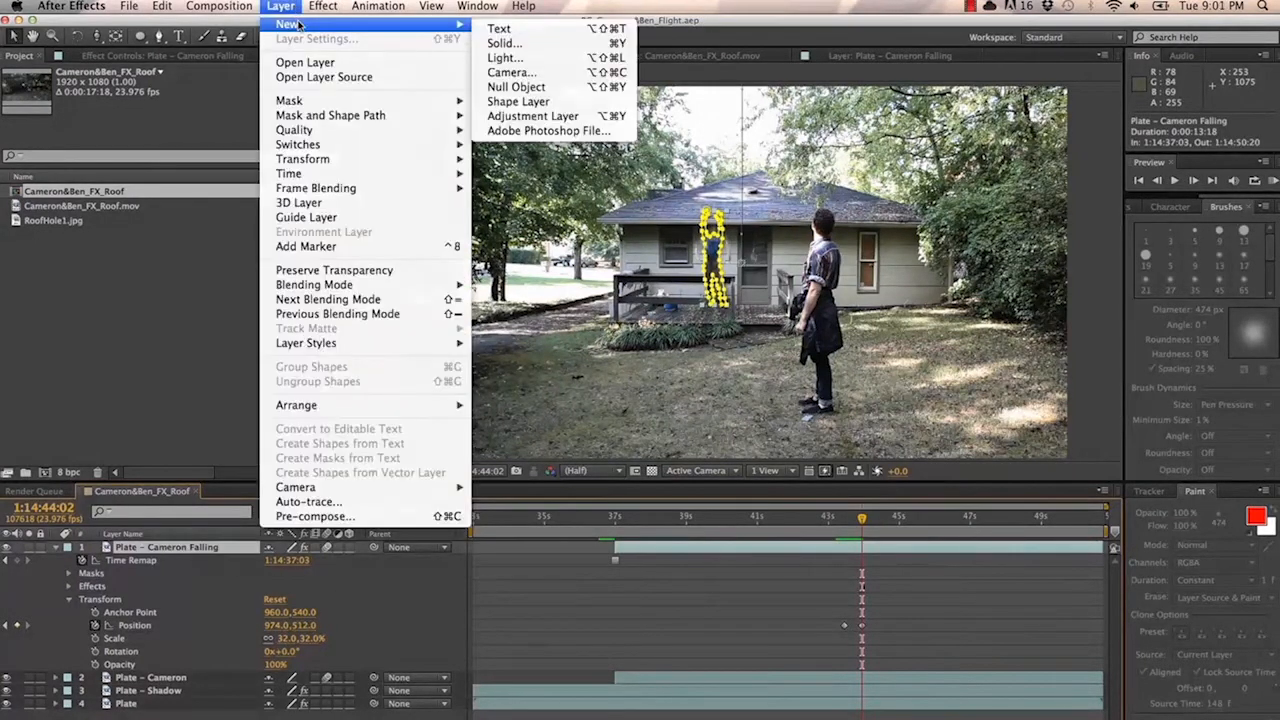
click(533, 42)
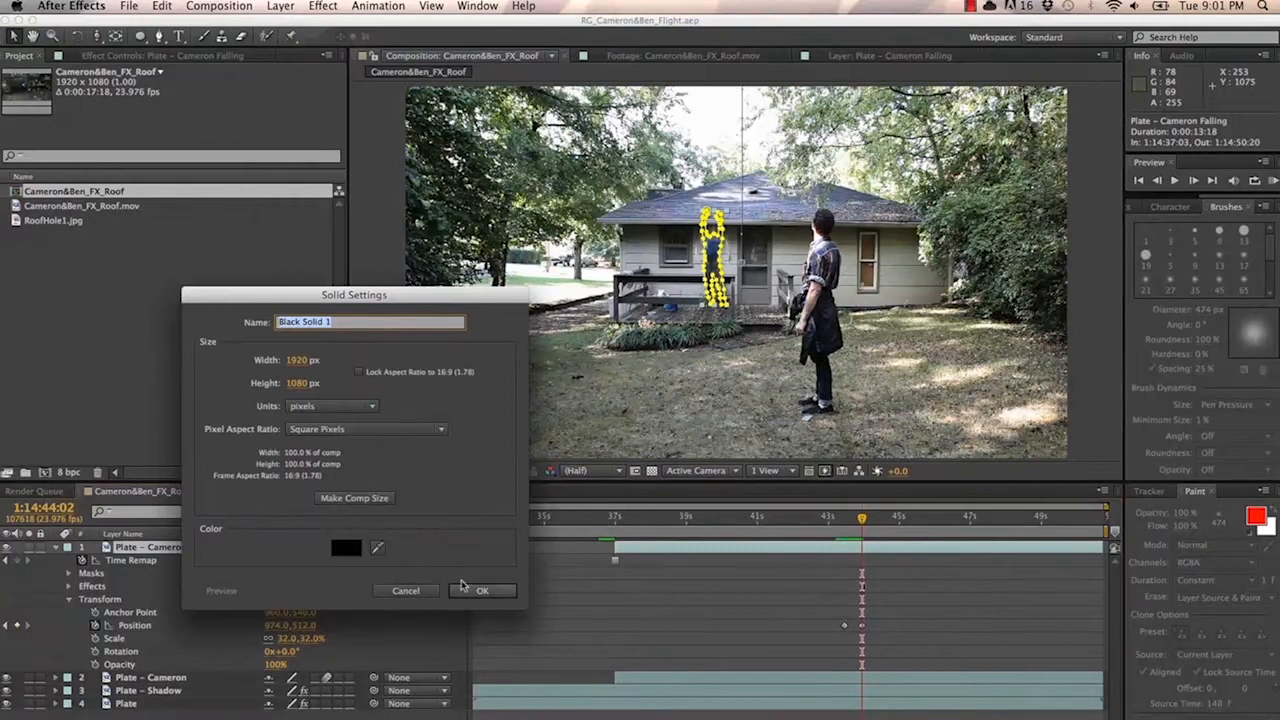
click(477, 590)
drag(740, 240, 694, 320)
key(Return)
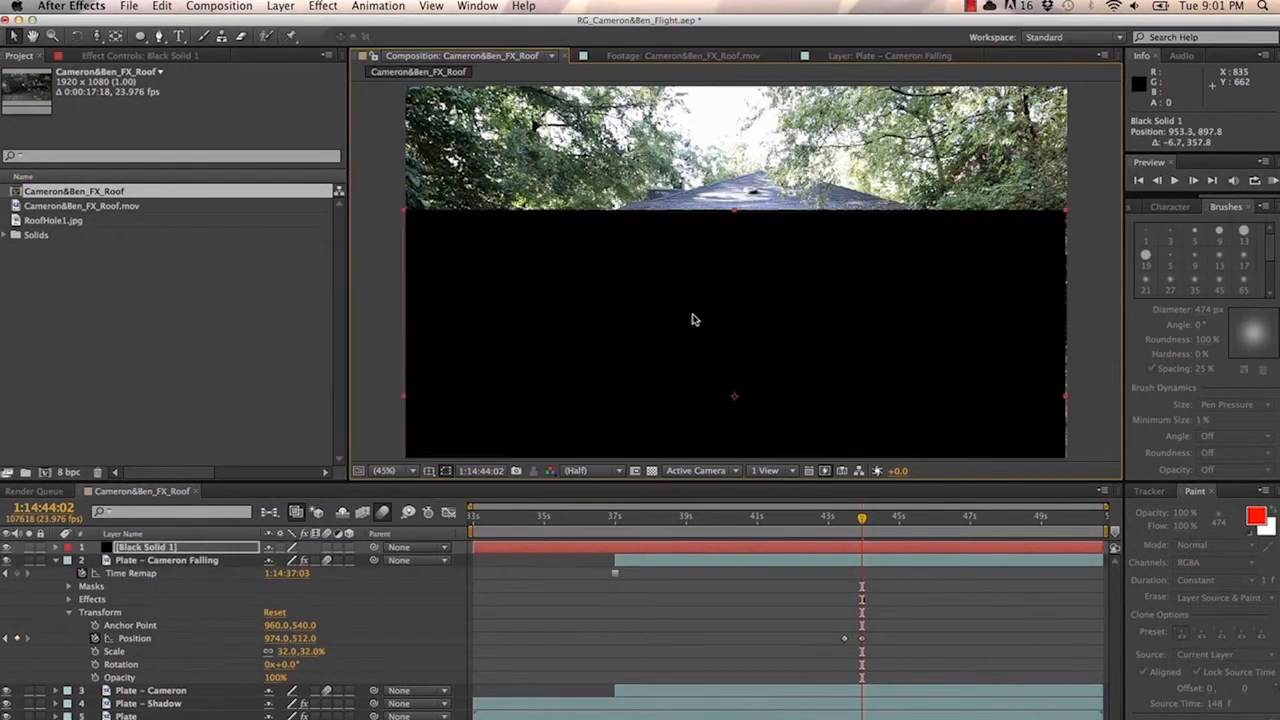
Set the Falling layer's track matte to Alpha Inverted Matte "[Black Solid 1]" and preview the fall behind the roof
click(213, 562)
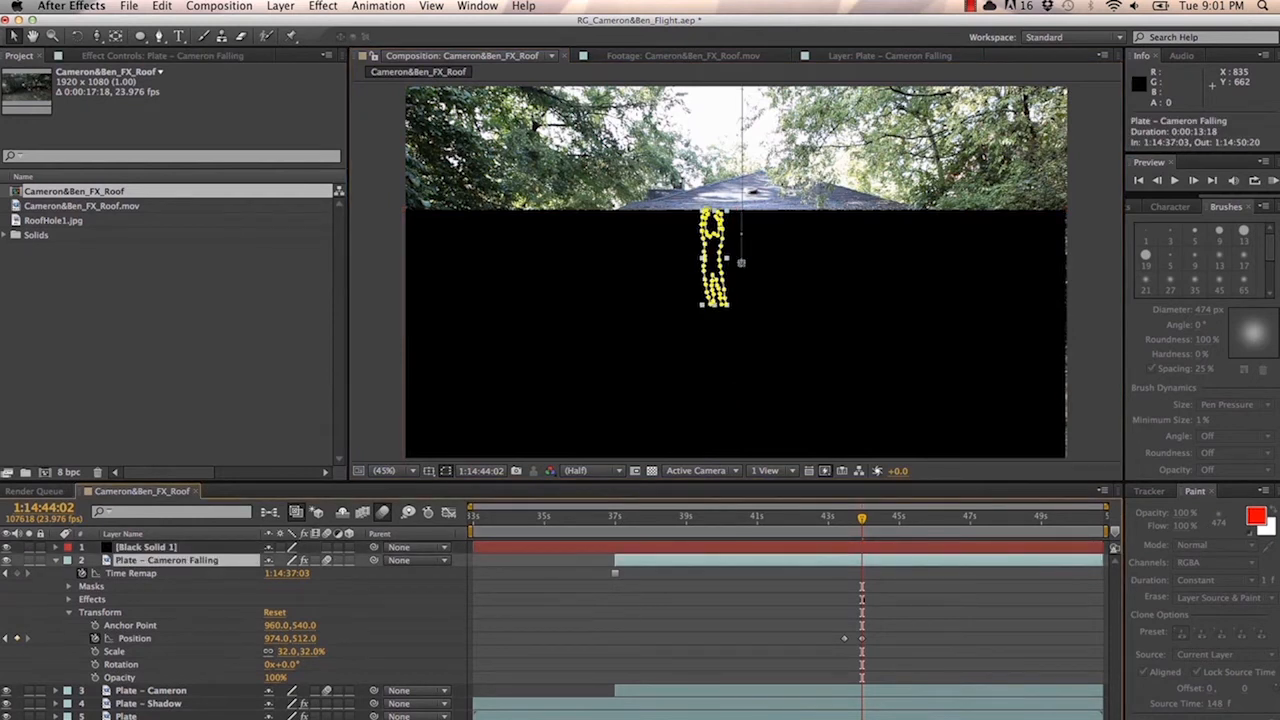
key(F4)
click(357, 566)
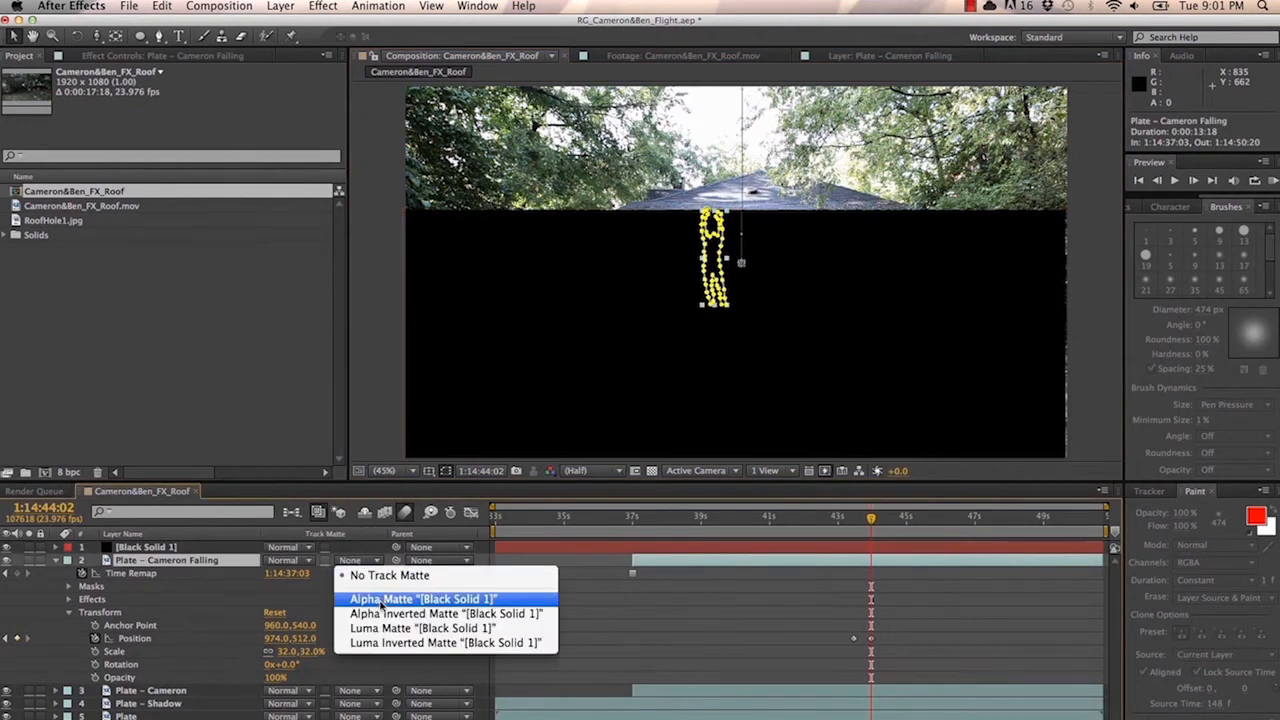
click(380, 610)
click(453, 599)
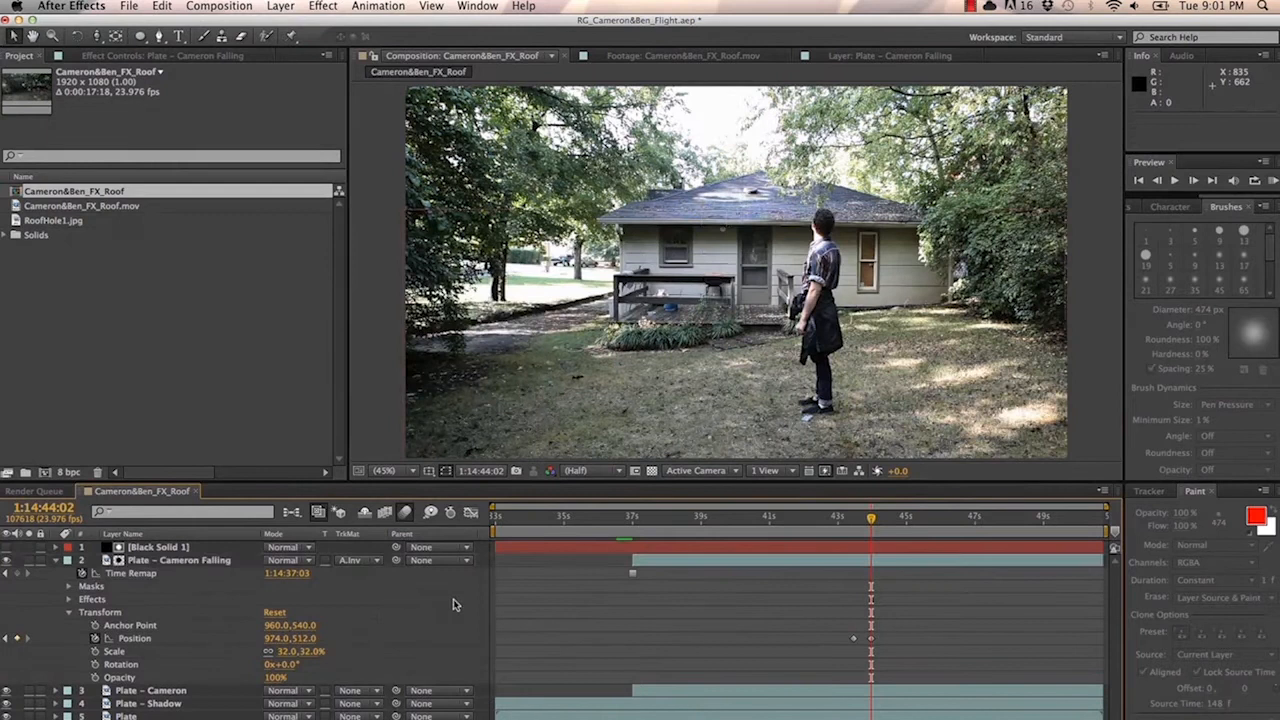
click(801, 519)
drag(801, 519, 824, 533)
key(KP_0)
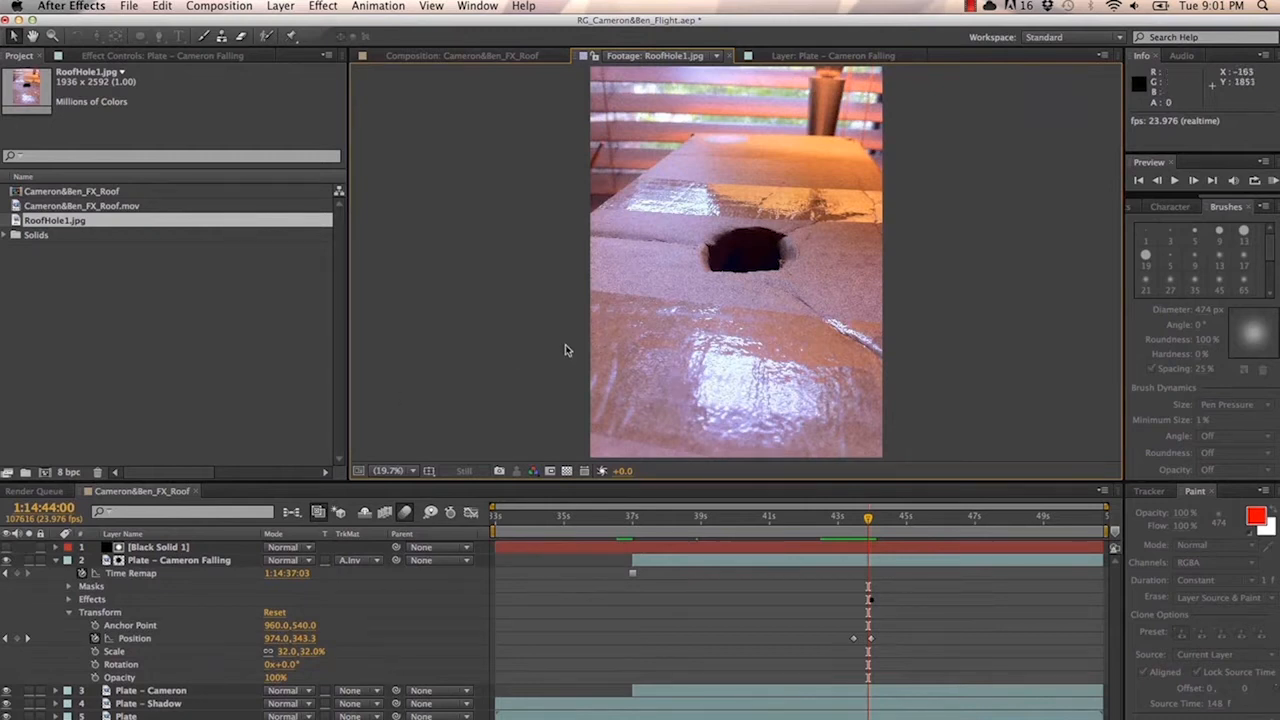
Add RoofHole1.jpg as the uppermost layer and draw a closed ten-point Pen mask loosely around the hole
drag(83, 229, 172, 548)
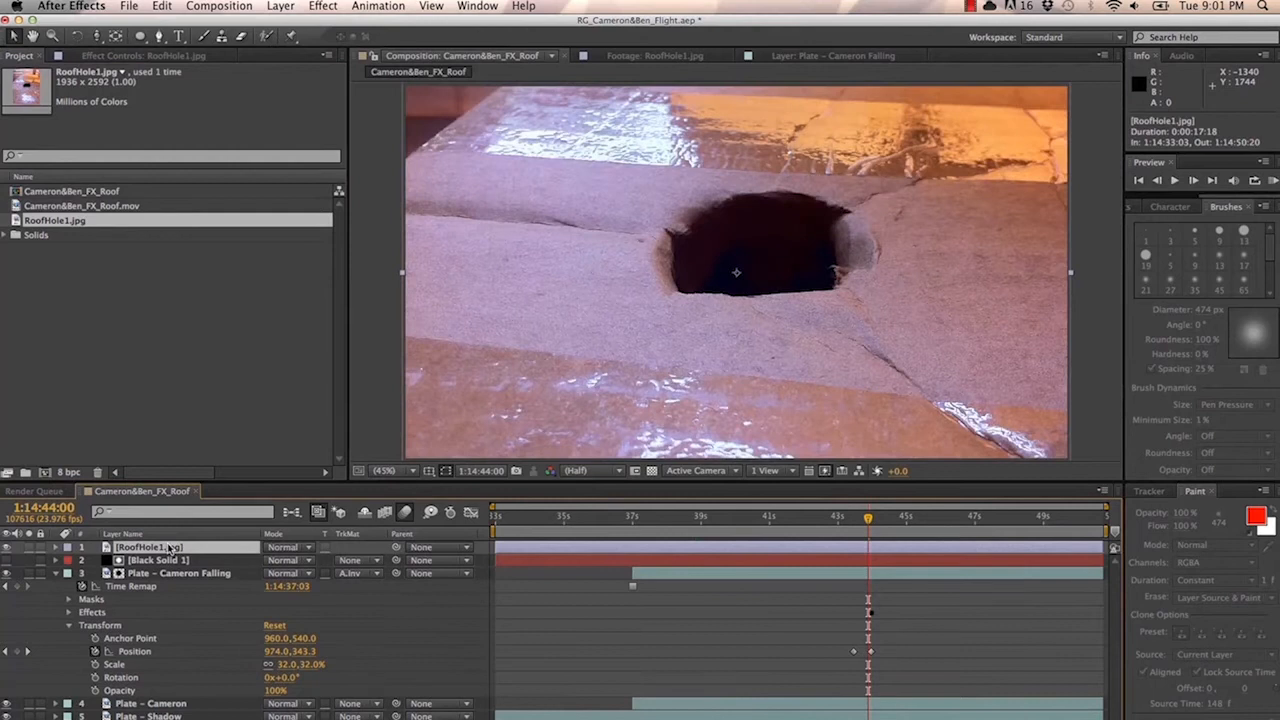
click(162, 35)
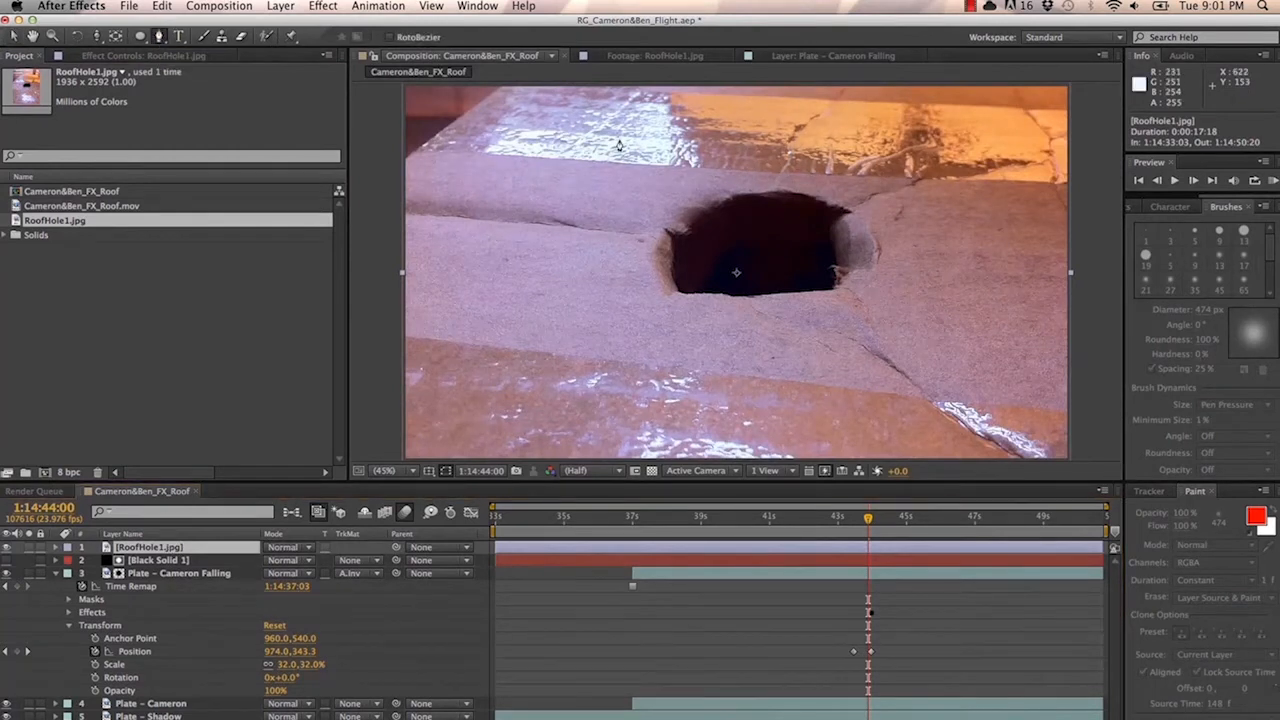
click(705, 162)
click(650, 184)
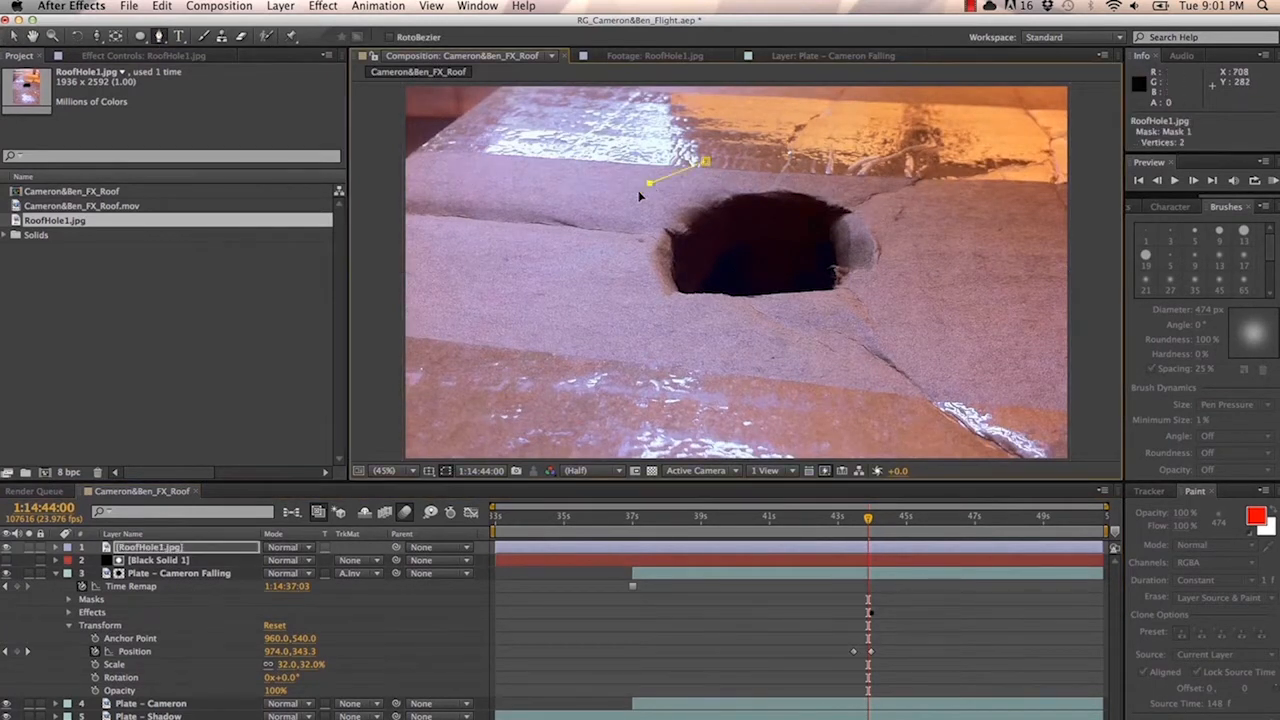
click(620, 310)
click(728, 348)
click(880, 352)
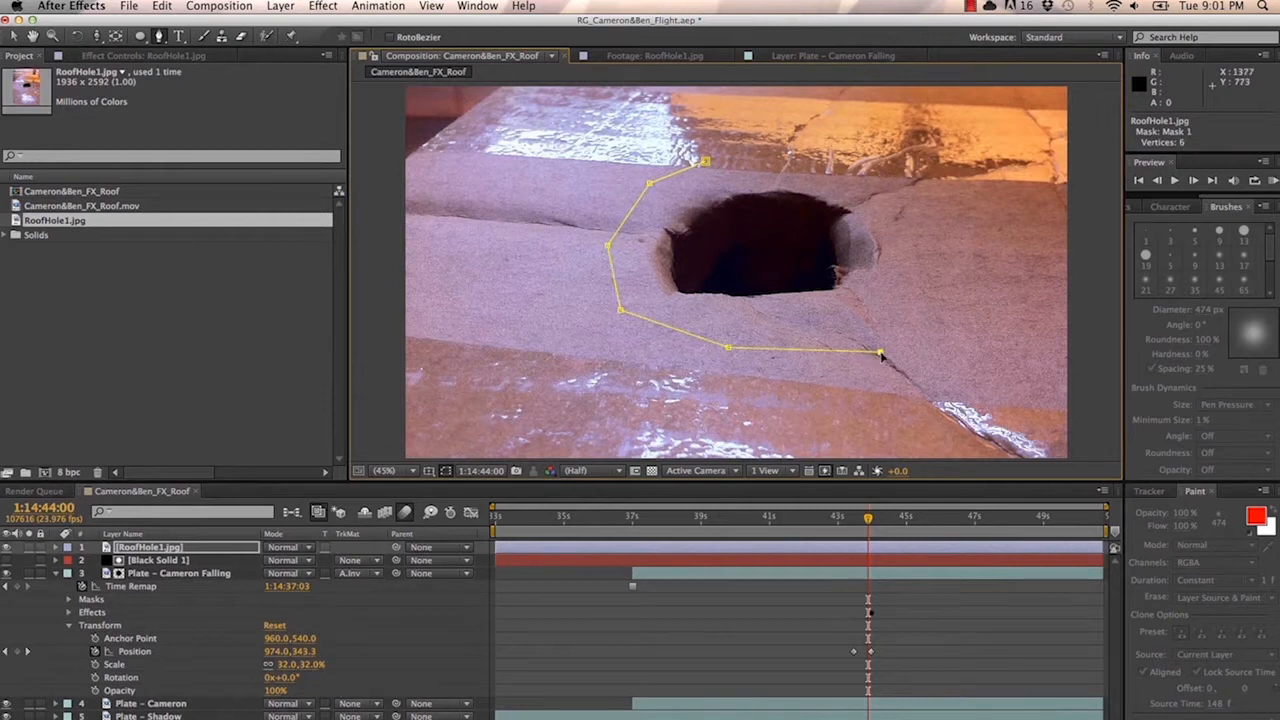
click(946, 298)
click(924, 186)
click(845, 158)
click(755, 148)
click(705, 162)
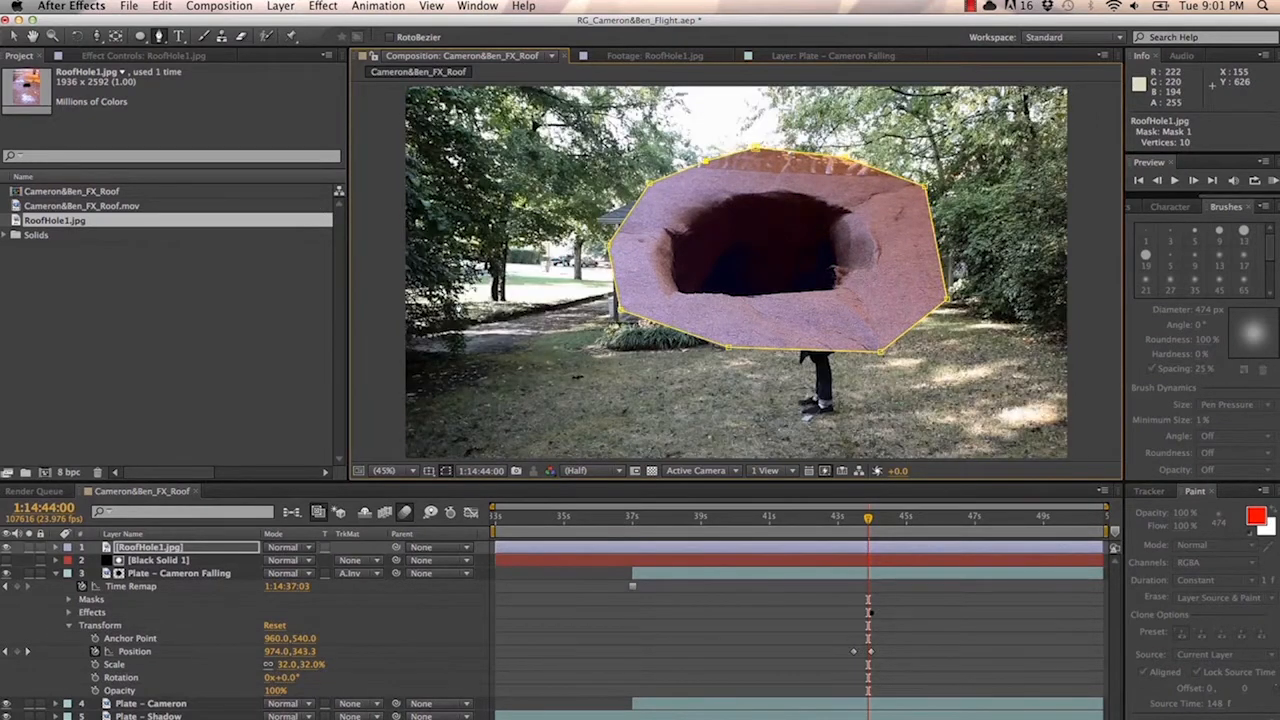
Scale the RoofHole1.jpg layer to 13% wide and 7% high and place it on the roof at 877.8, 357.8
click(147, 549)
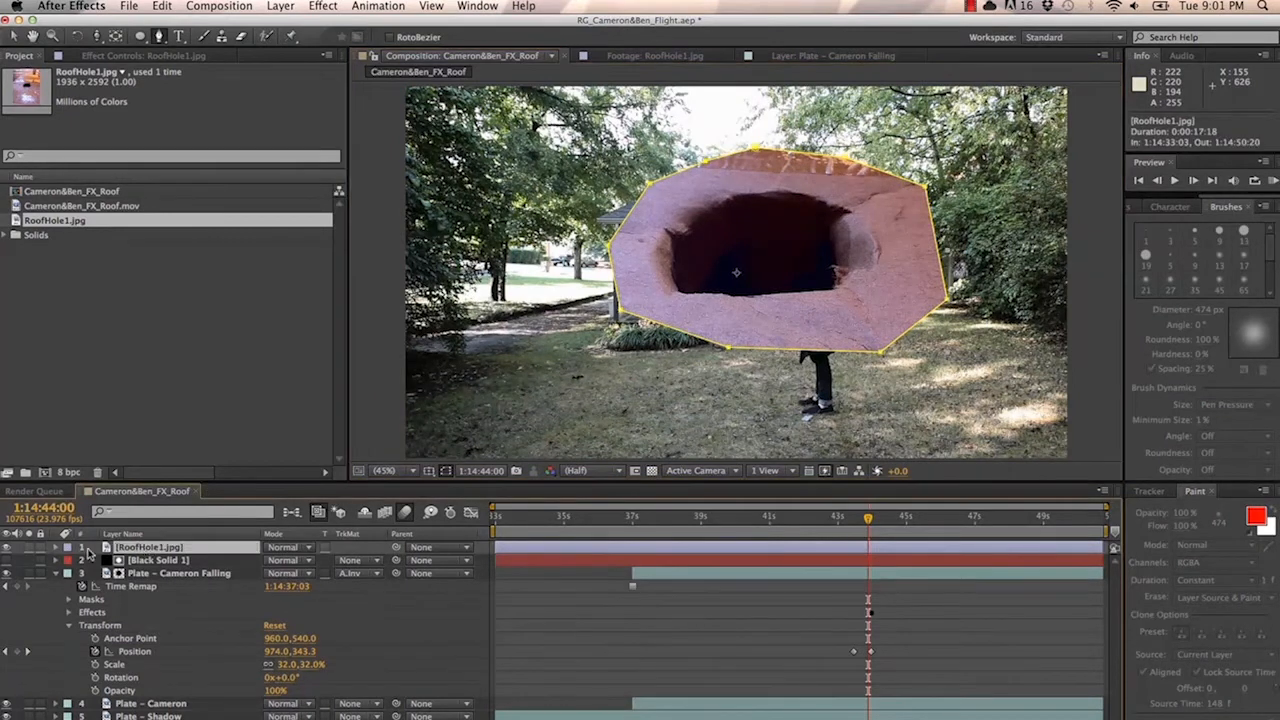
click(57, 548)
click(69, 573)
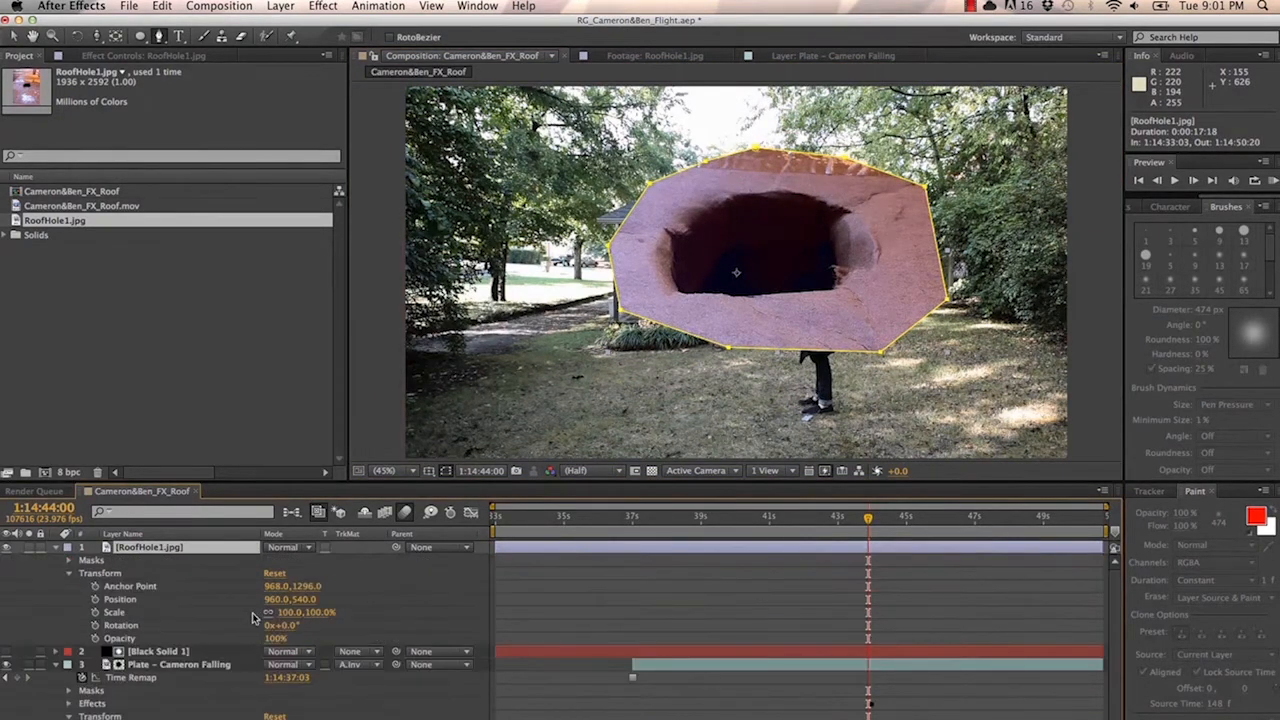
drag(285, 612, 228, 625)
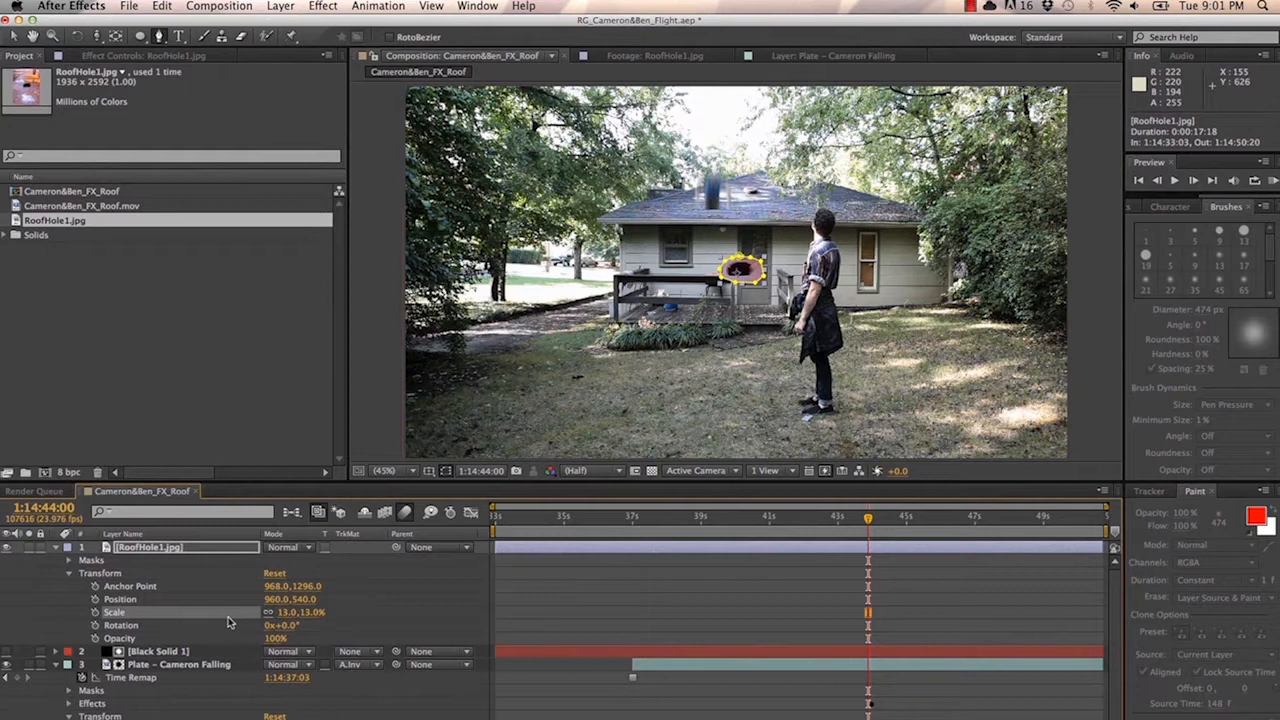
drag(745, 265, 717, 197)
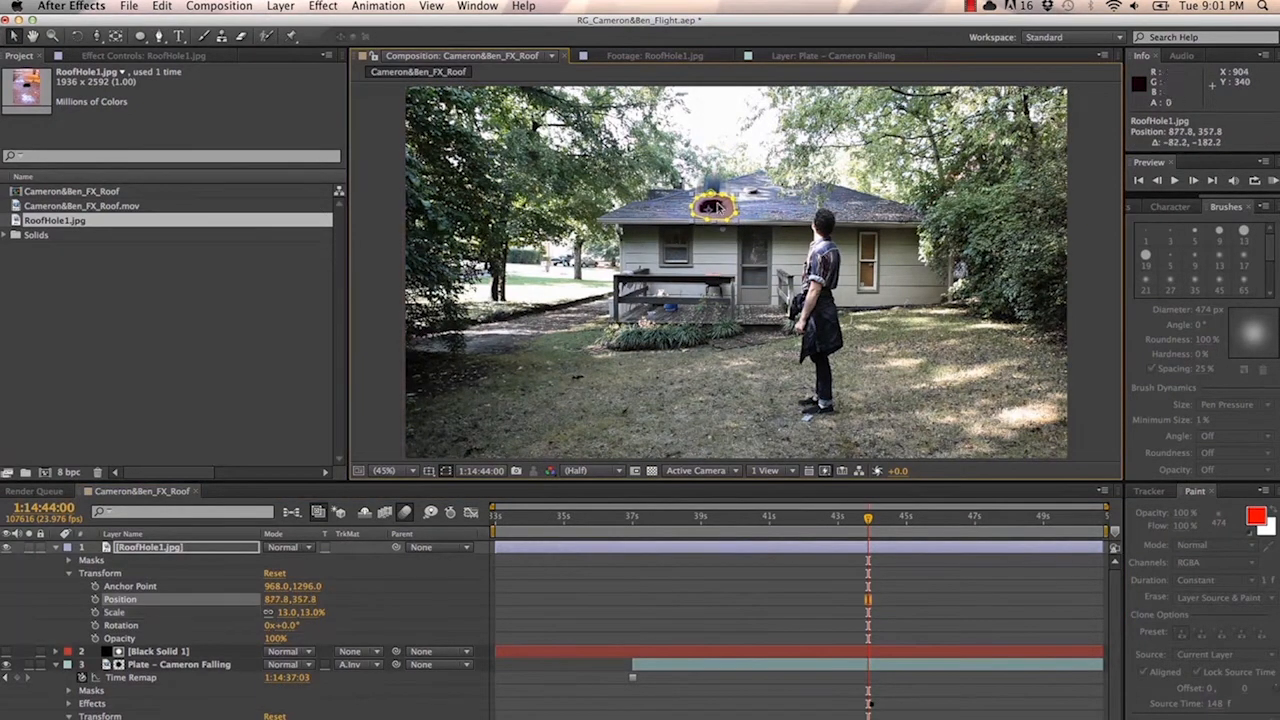
click(268, 612)
drag(311, 612, 304, 615)
Apply the Hue/Saturation effect to the RoofHole1.jpg layer and lower Master Saturation to -100
key(period)
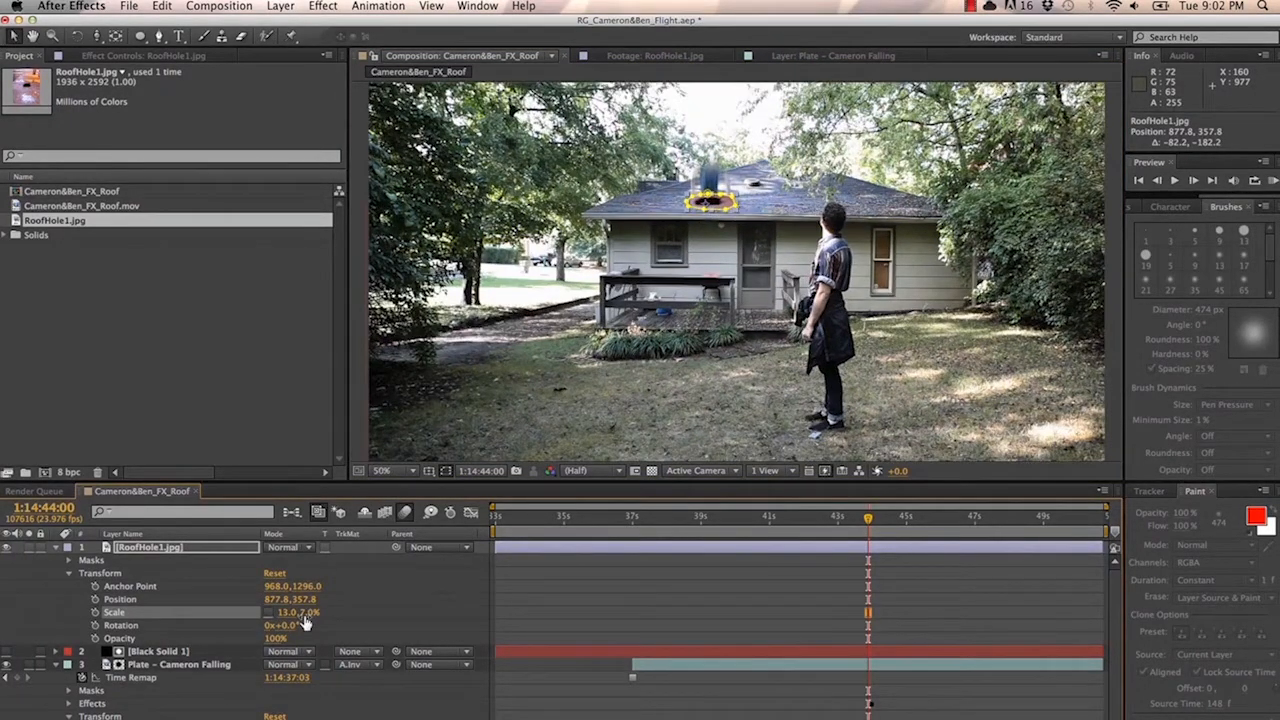
key(slash)
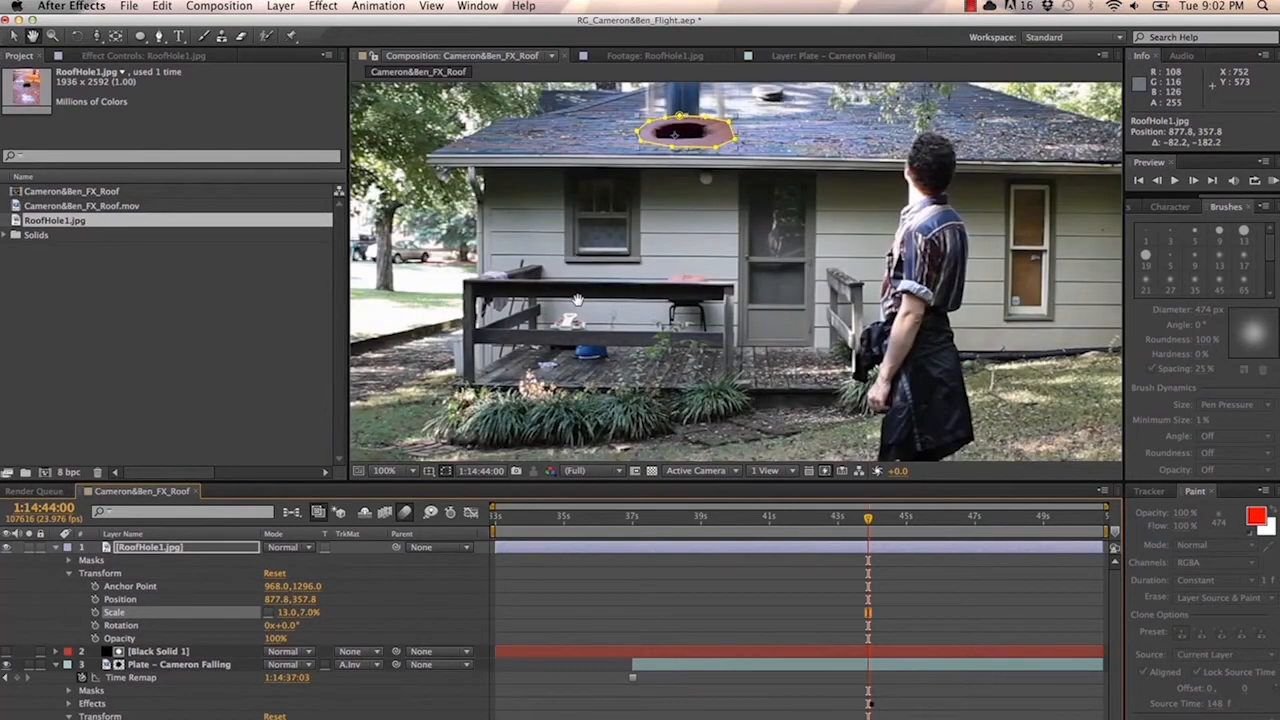
drag(577, 300, 597, 400)
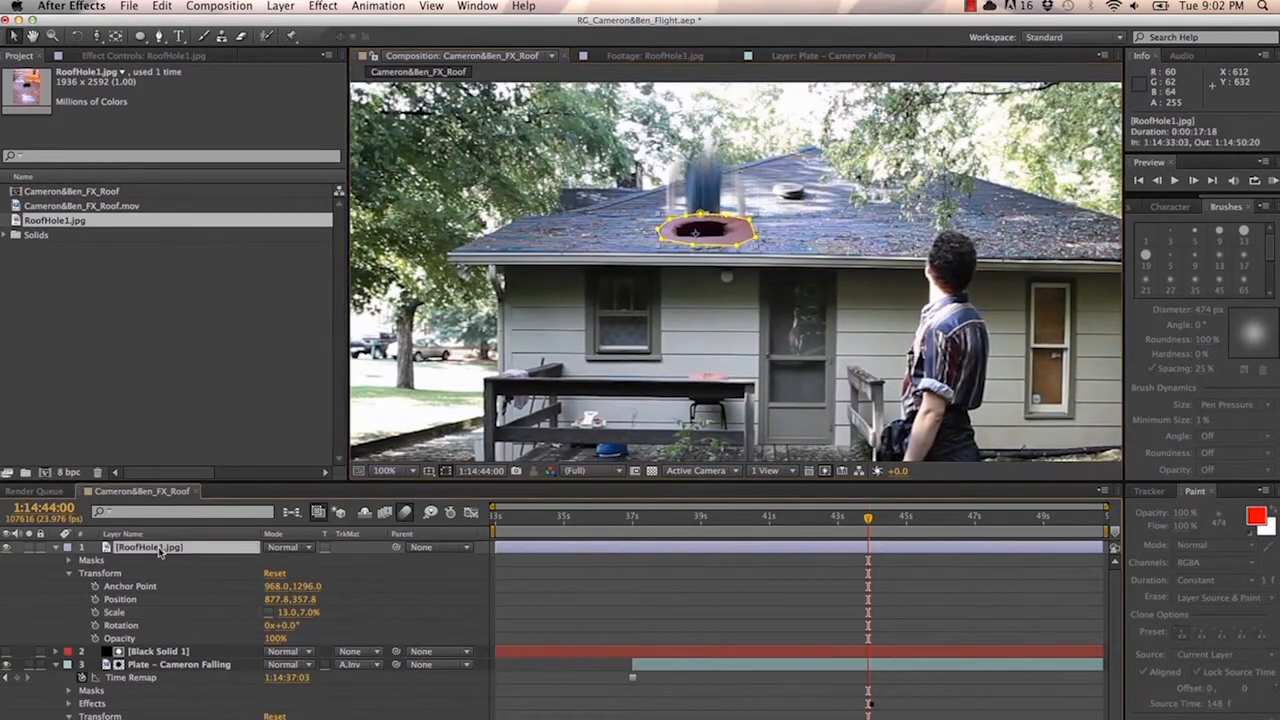
click(1131, 208)
click(1197, 224)
text(brightn)
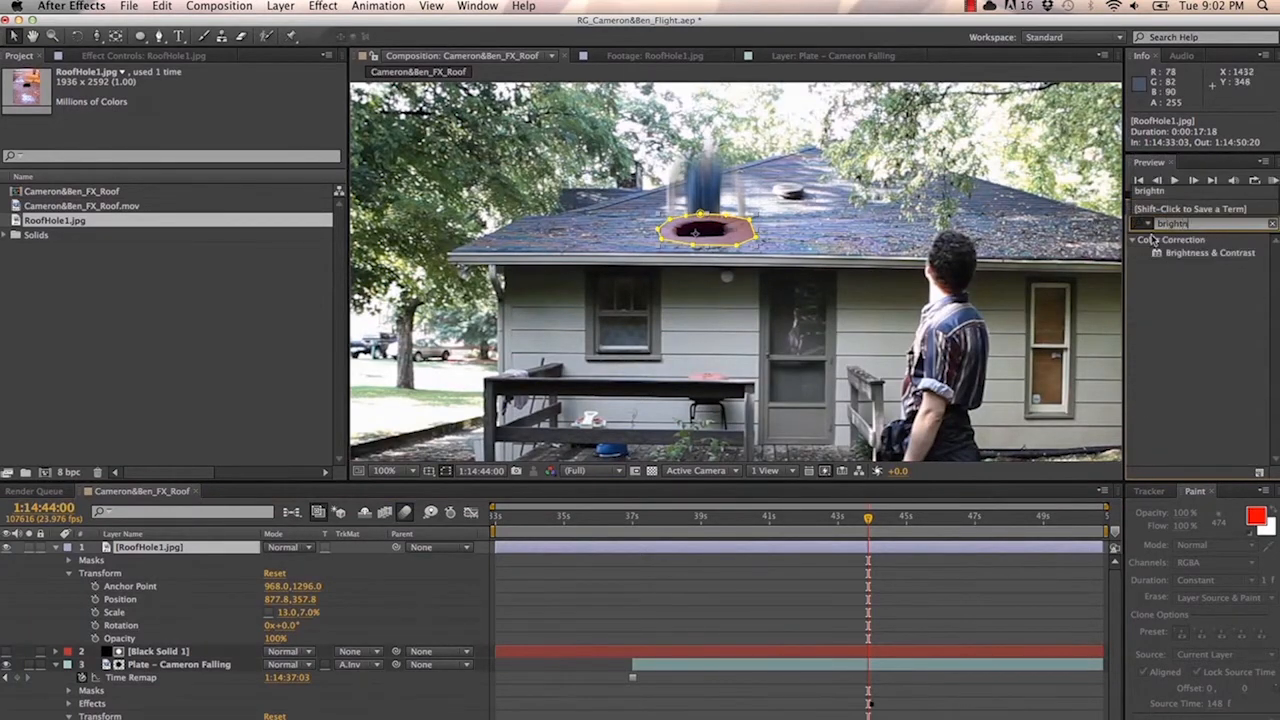
double_click(1200, 222)
text(hue sa)
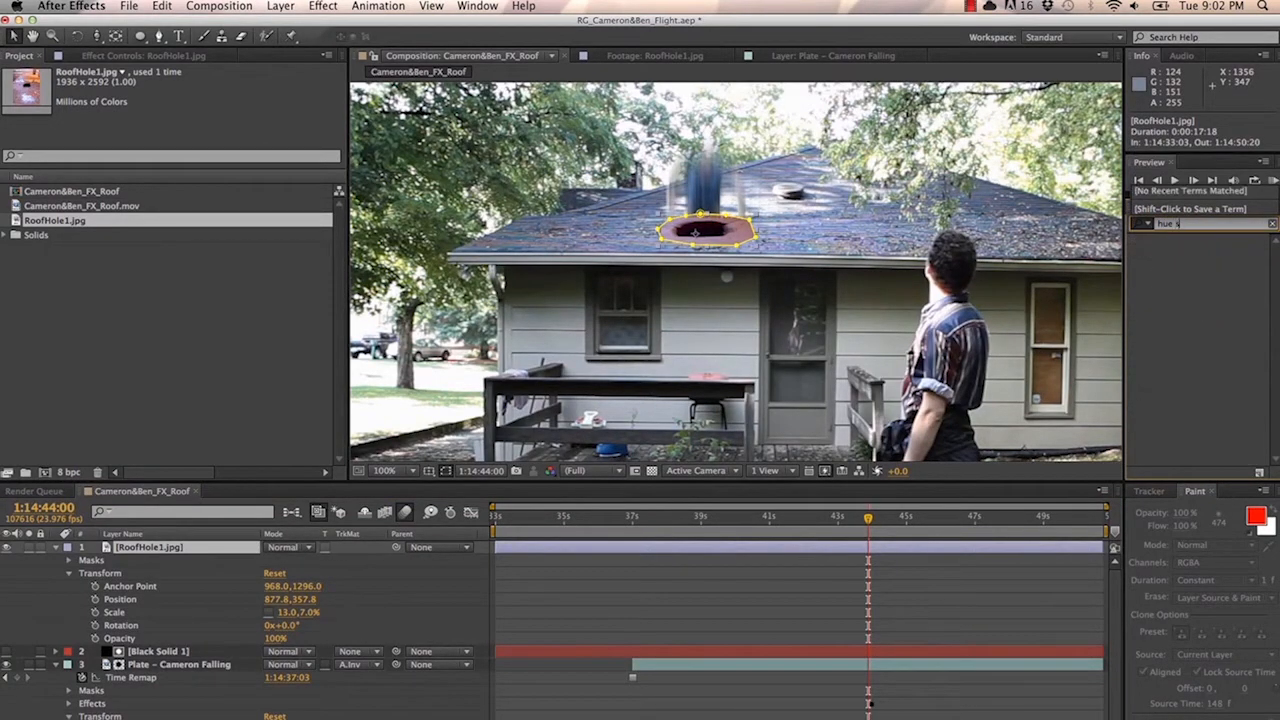
key(BackSpace)
key(BackSpace)
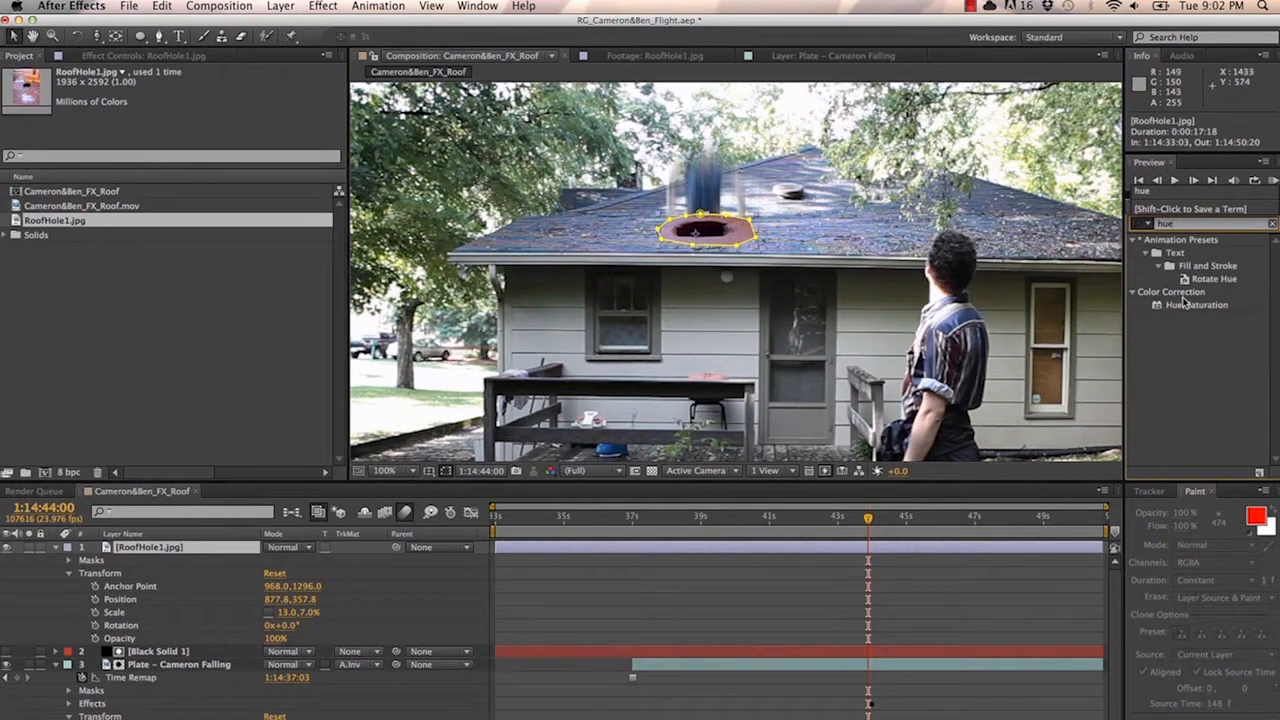
drag(1186, 306, 225, 550)
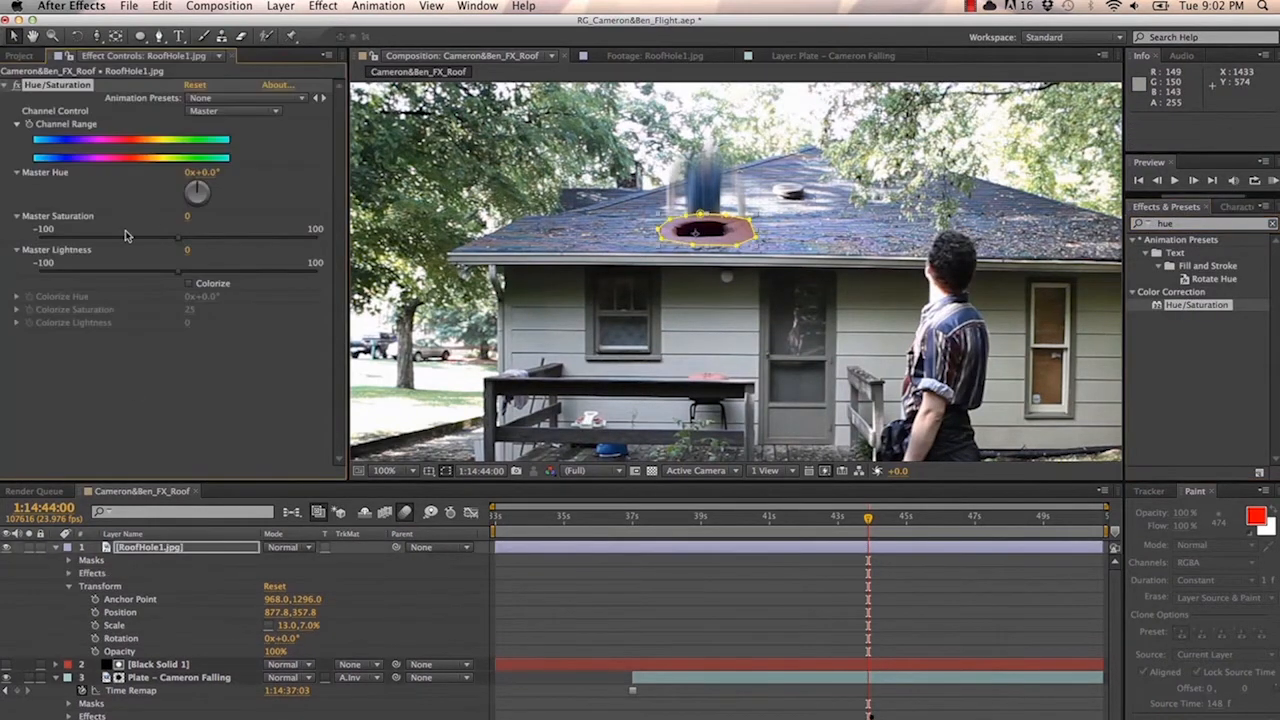
drag(148, 237, 35, 258)
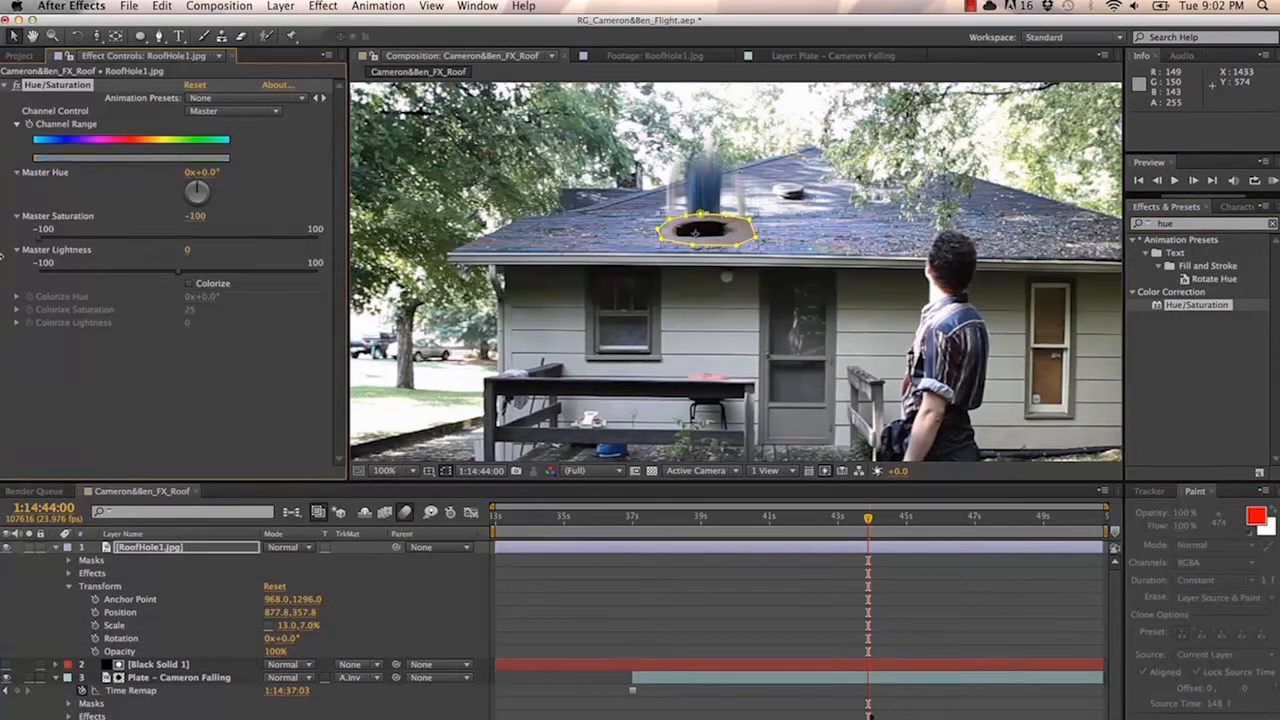
Try the Darken, Multiply, Color Burn and Linear Burn blending modes on the RoofHole1.jpg layer
click(290, 549)
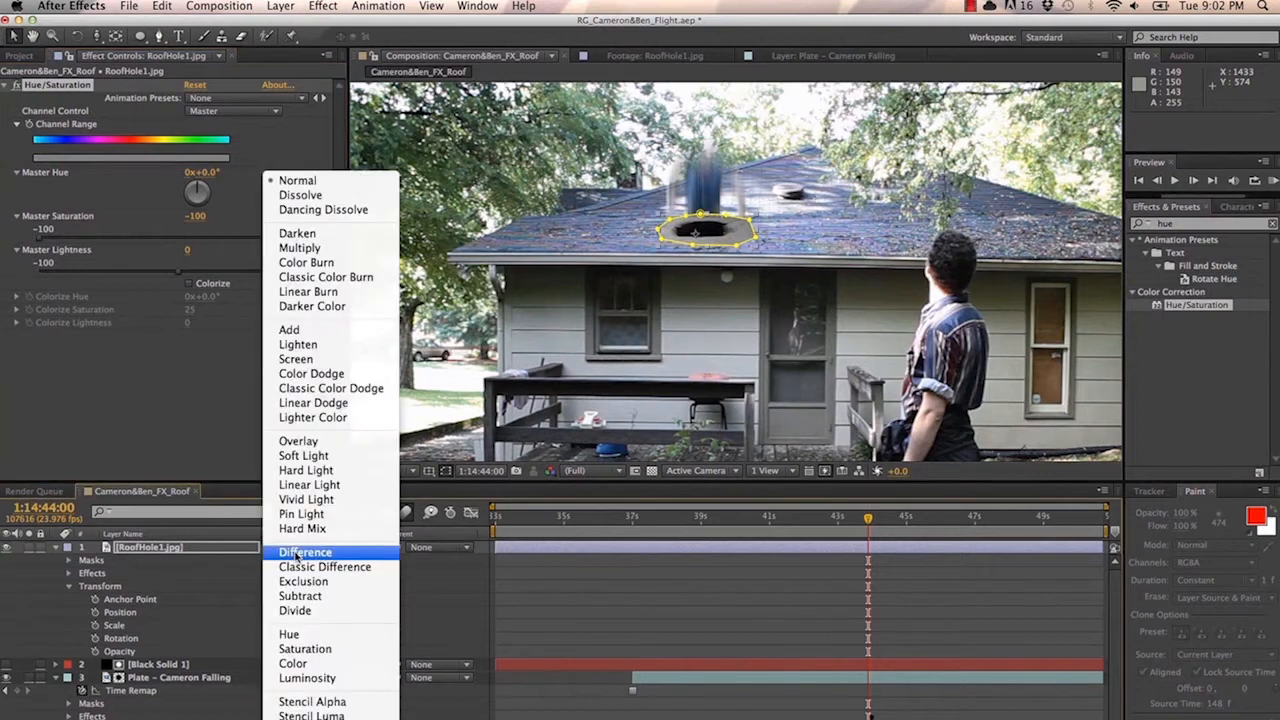
click(298, 233)
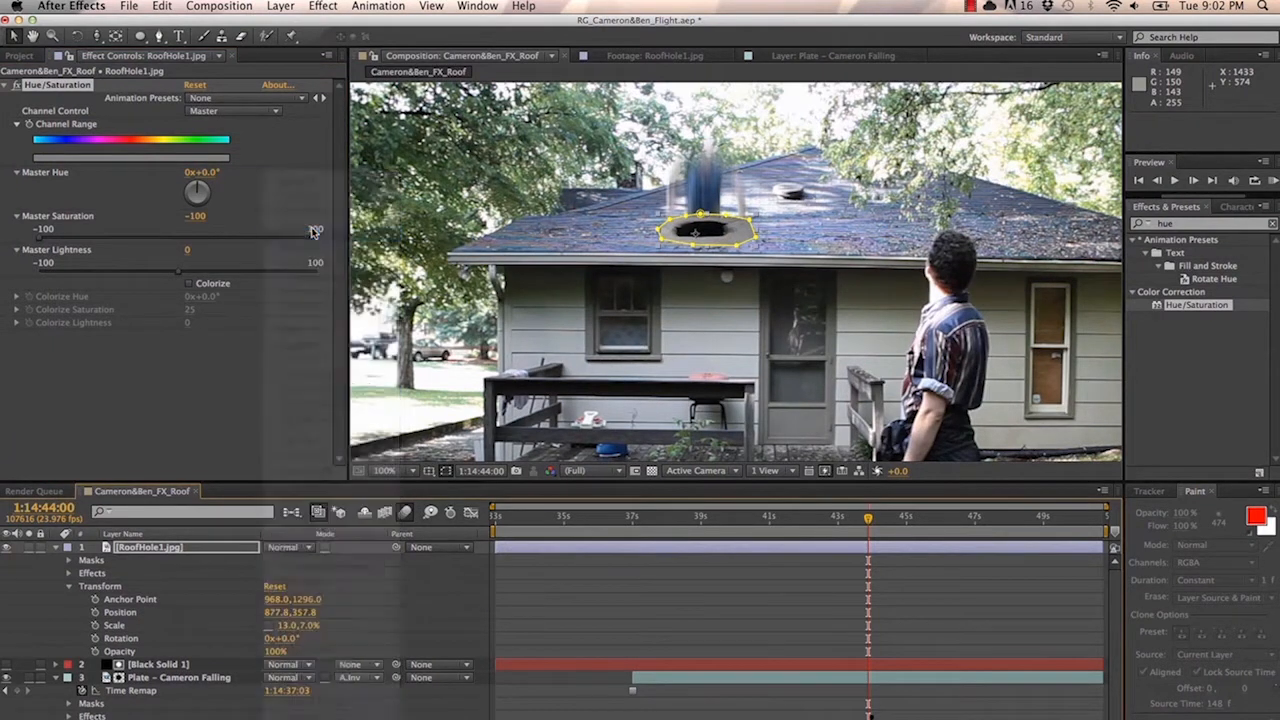
click(295, 551)
click(299, 247)
click(310, 545)
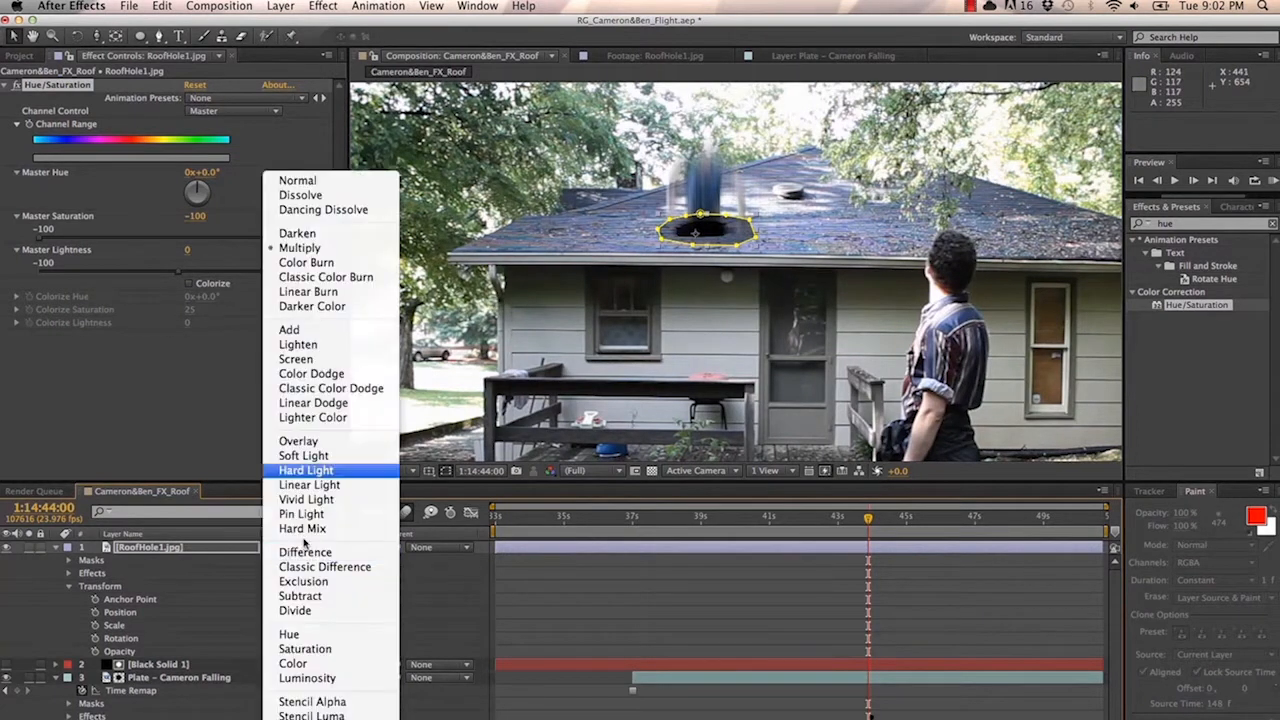
click(313, 272)
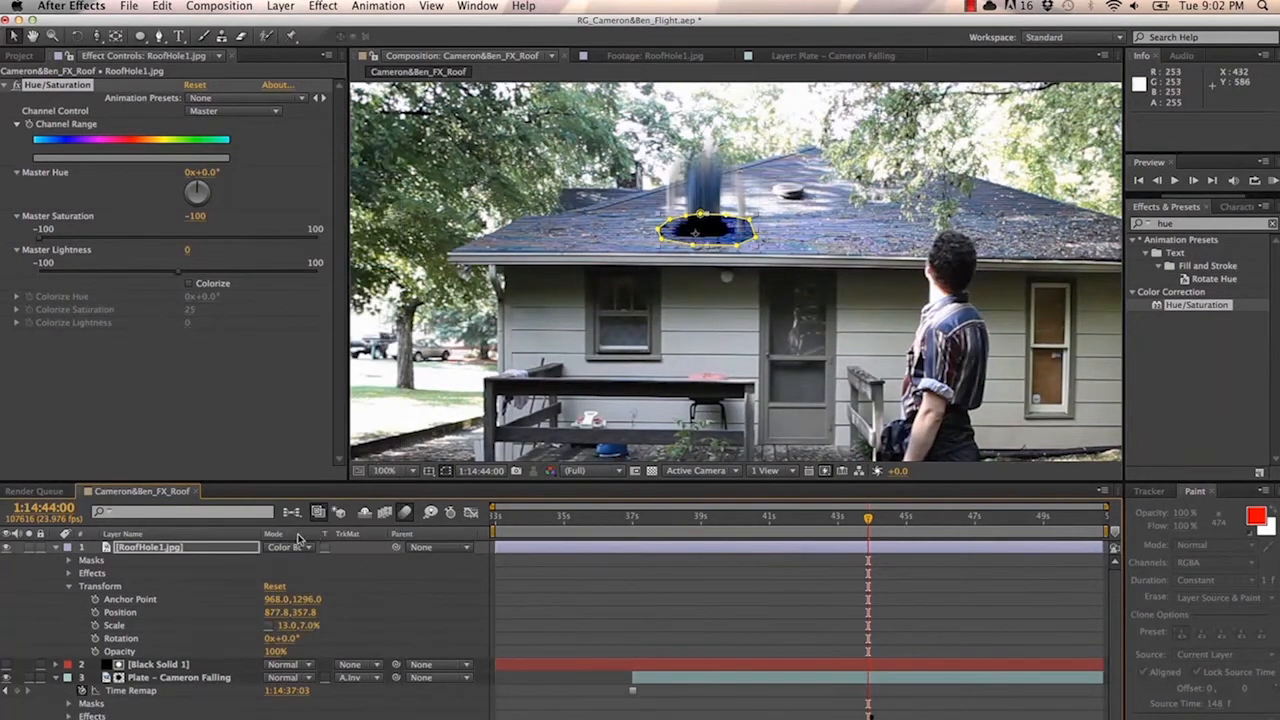
click(300, 546)
click(305, 306)
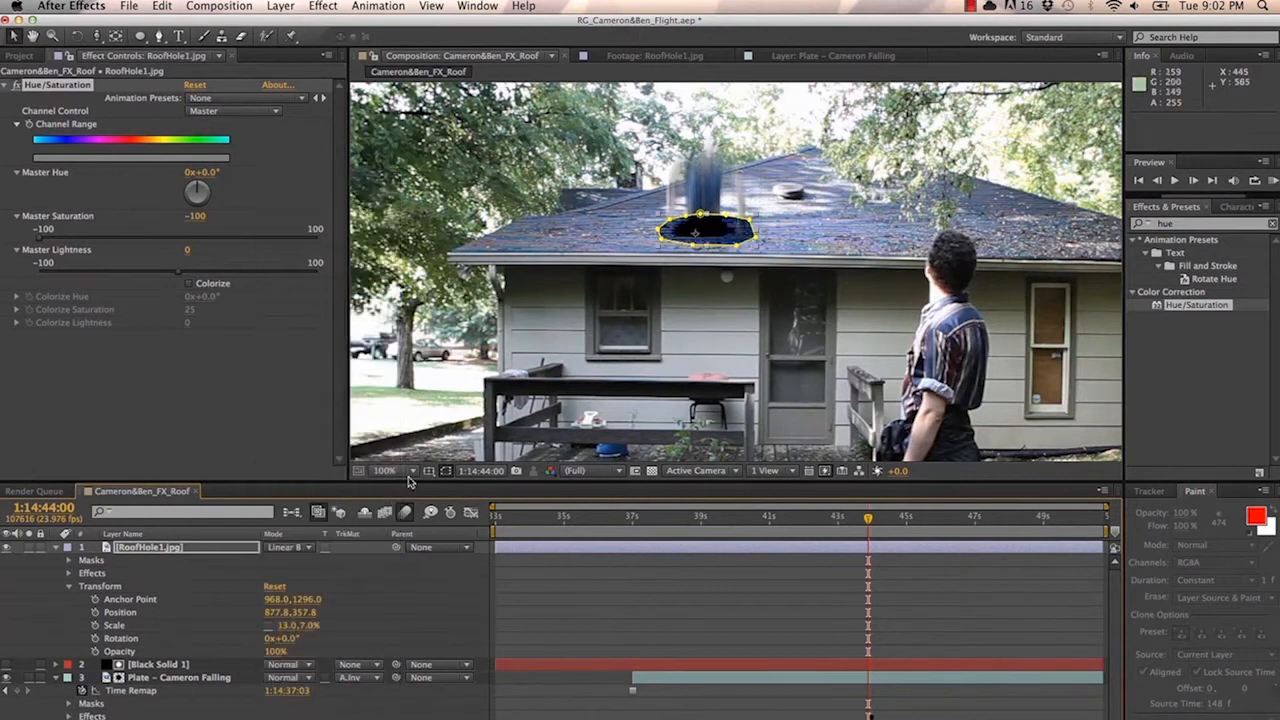
click(329, 570)
Set the RoofHole1.jpg layer's blending mode to Darker Color and deselect the layer
click(295, 546)
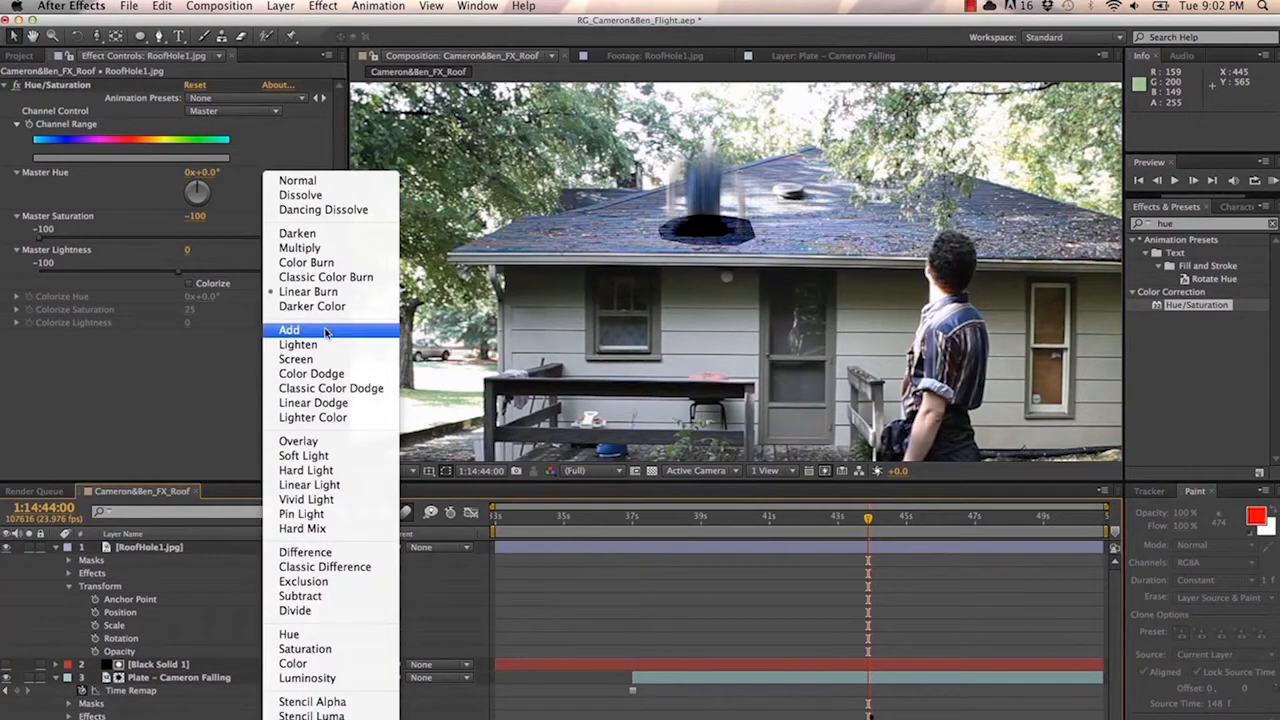
click(305, 314)
click(406, 600)
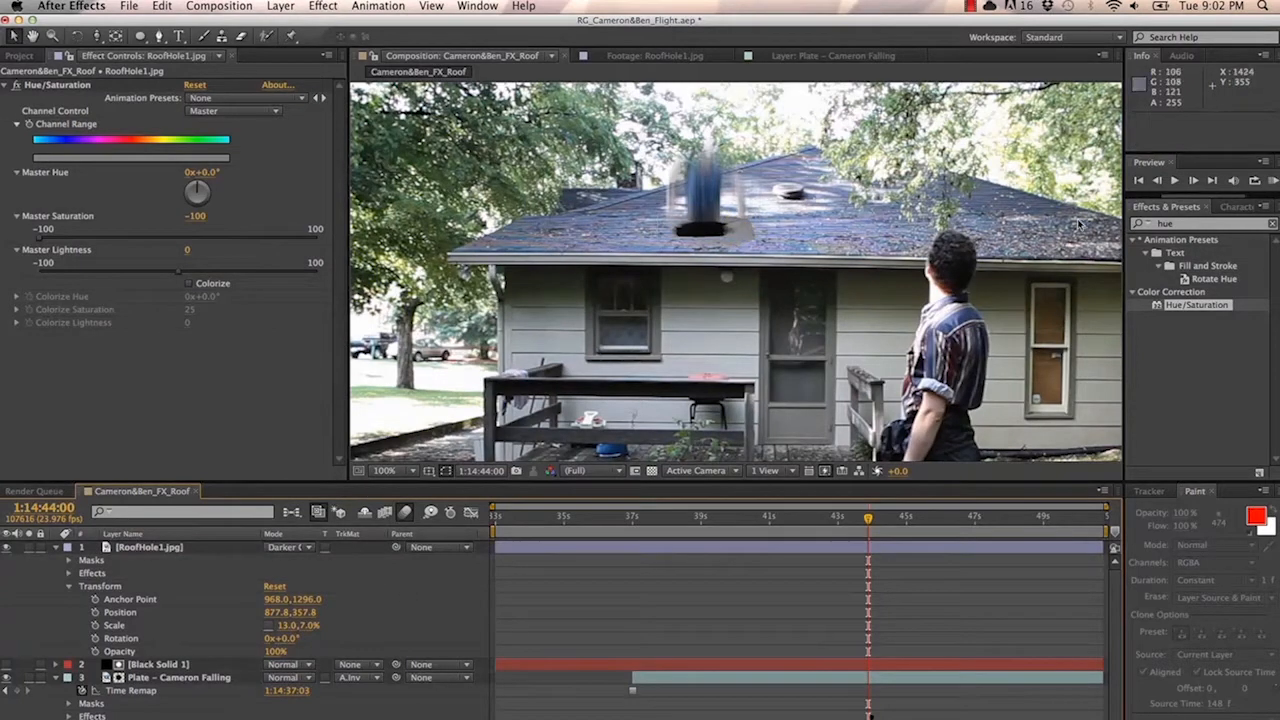
Raise Master Lightness to 9 in the roof hole's Hue/Saturation effect
click(1160, 222)
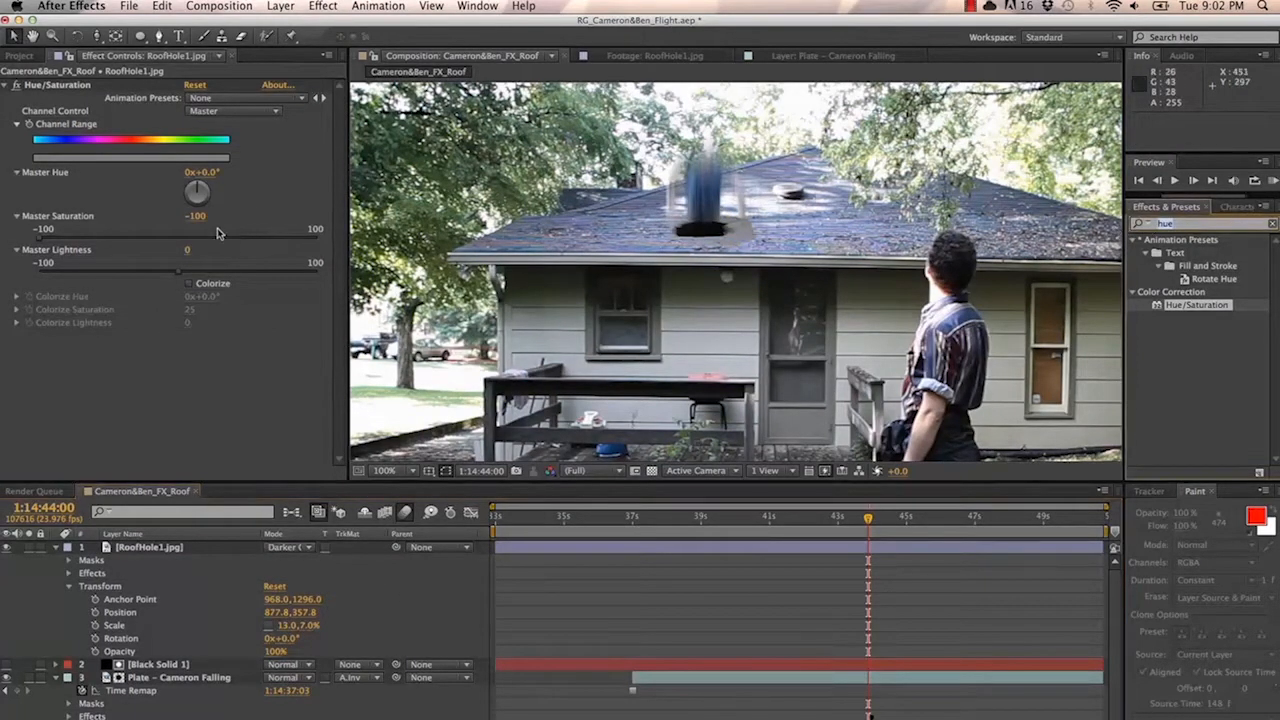
click(197, 272)
drag(202, 276, 190, 276)
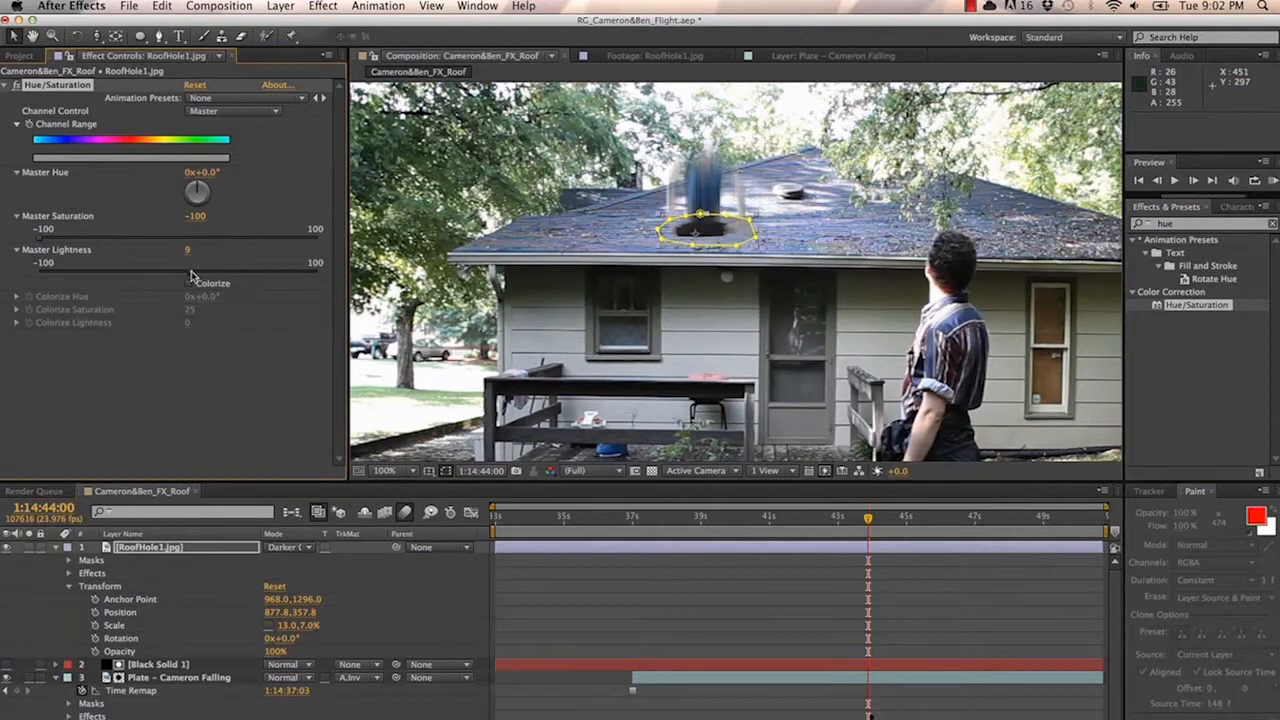
Add Brightness & Contrast below Hue/Saturation on the roof hole layer, with Brightness 33 and Contrast 30
click(1188, 226)
text(brightn)
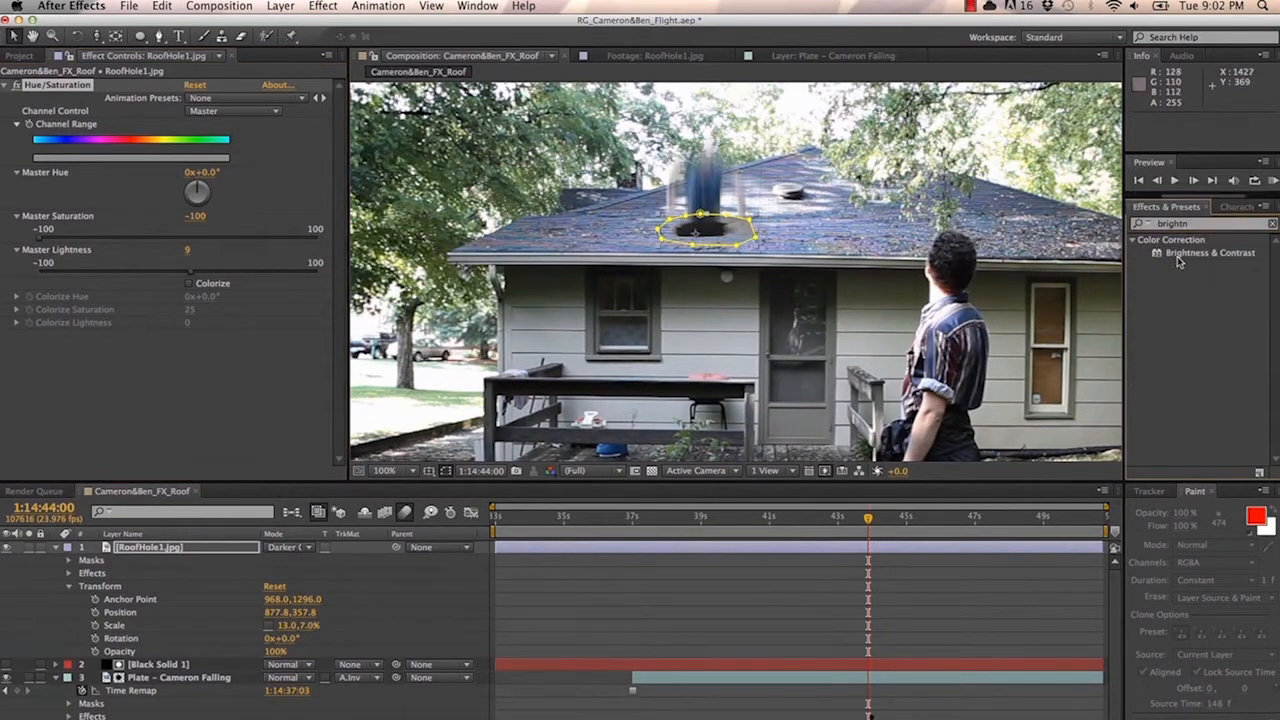
drag(1177, 256, 170, 335)
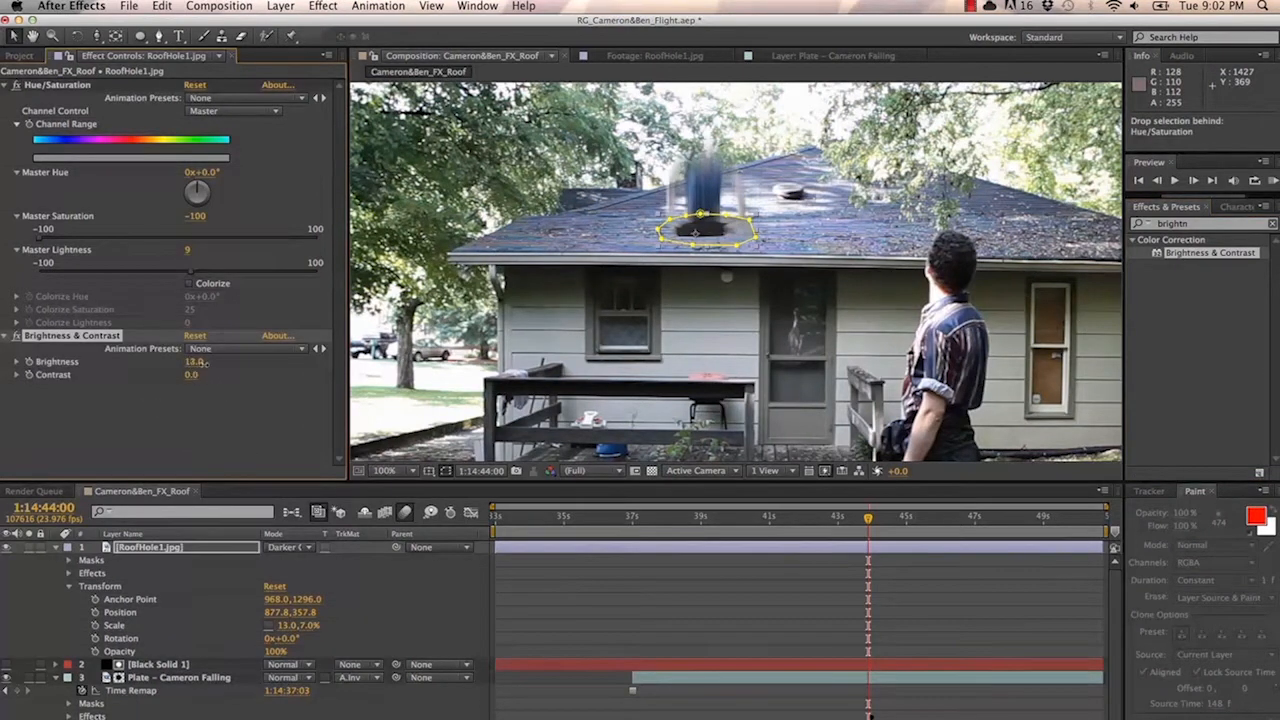
drag(191, 374, 215, 374)
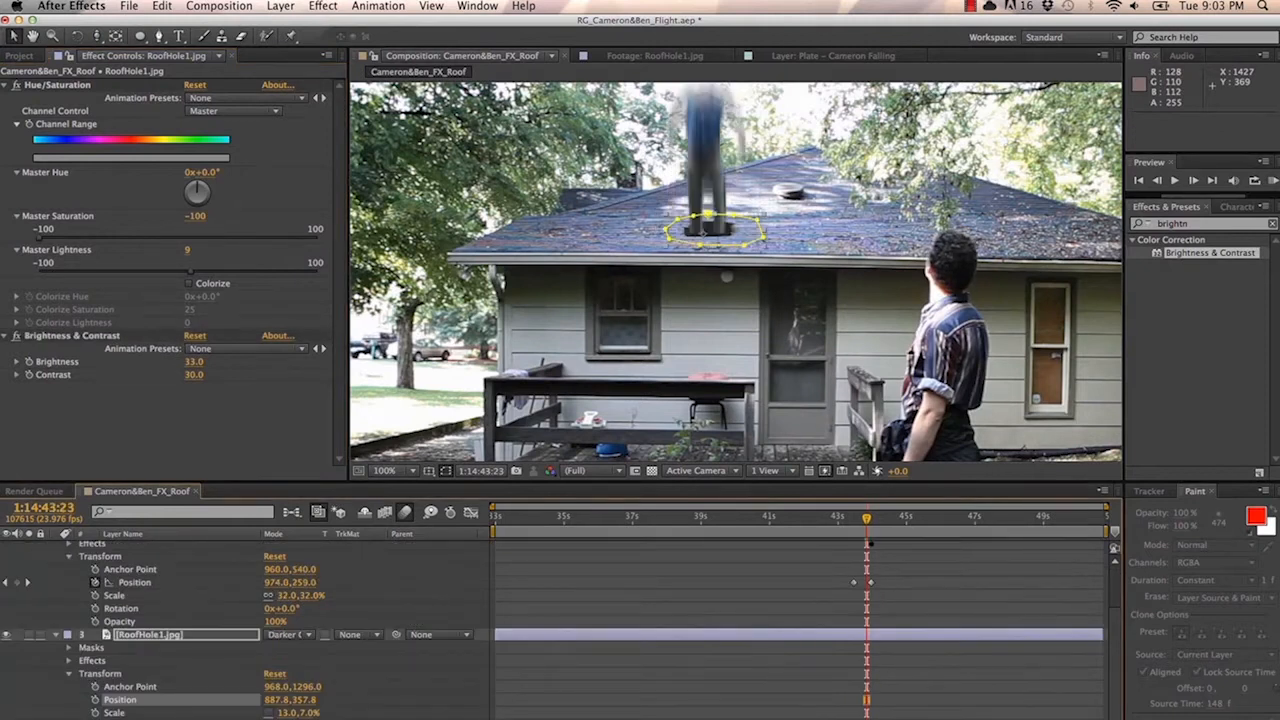
Step through the impact frames from 1:14:43:23 to 1:14:44:01 and preview how the man drops into the roof hole
click(50, 714)
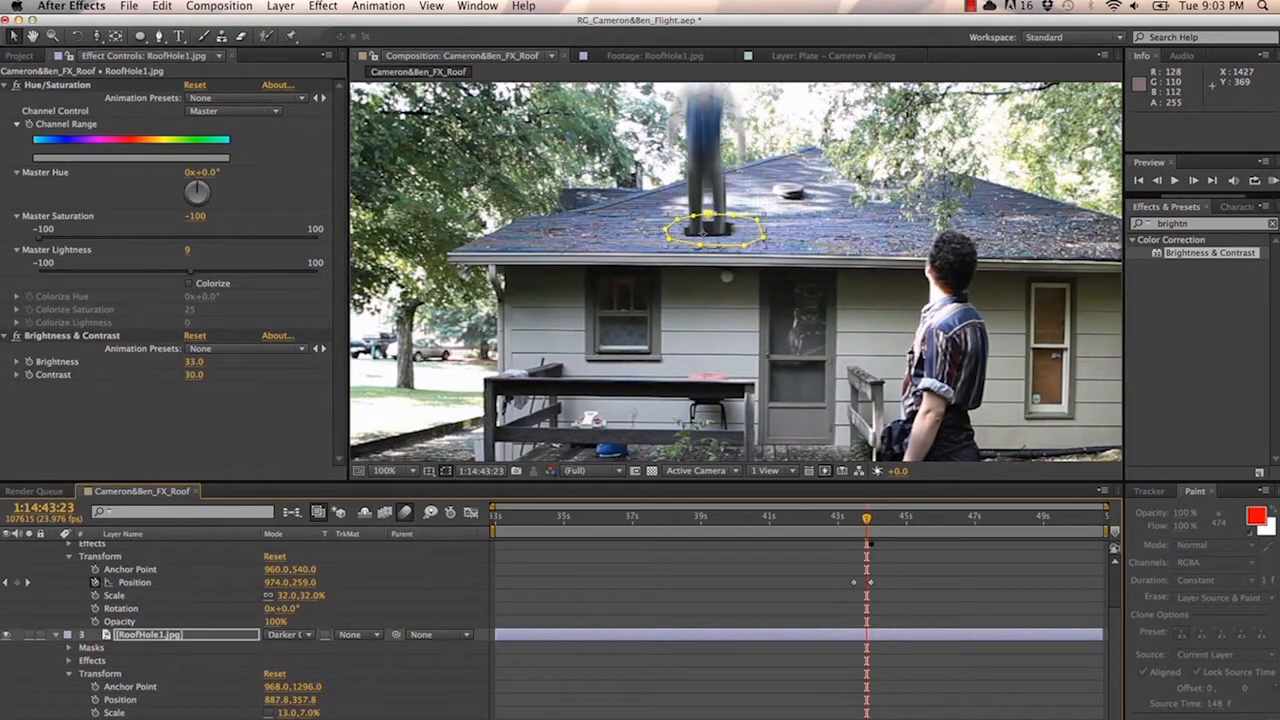
key(Page_Down)
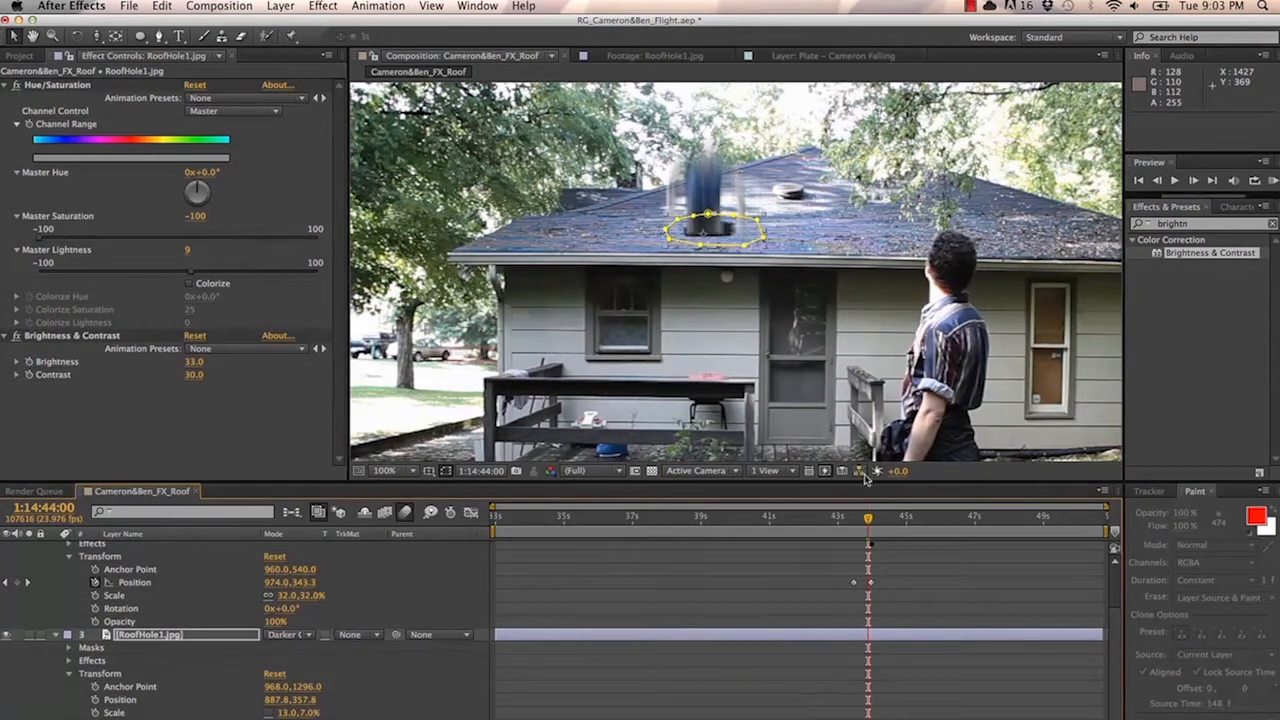
key(Page_Down)
key(Page_Down)
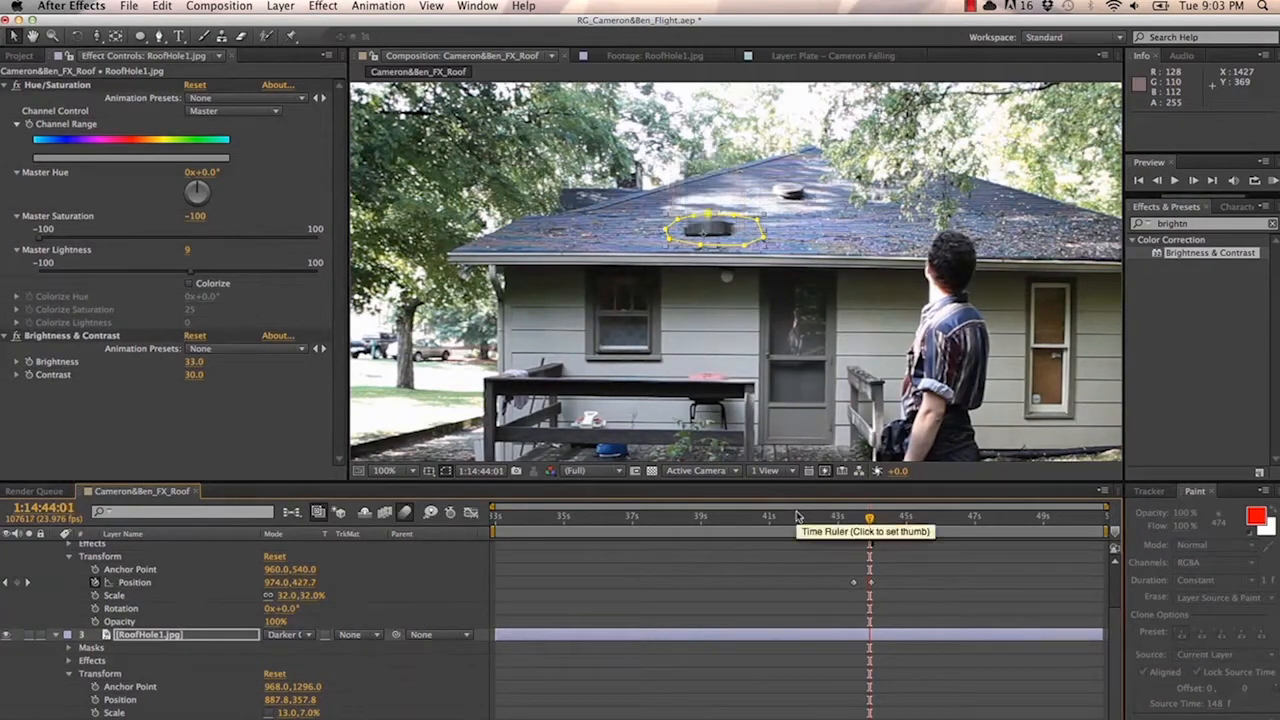
key(space)
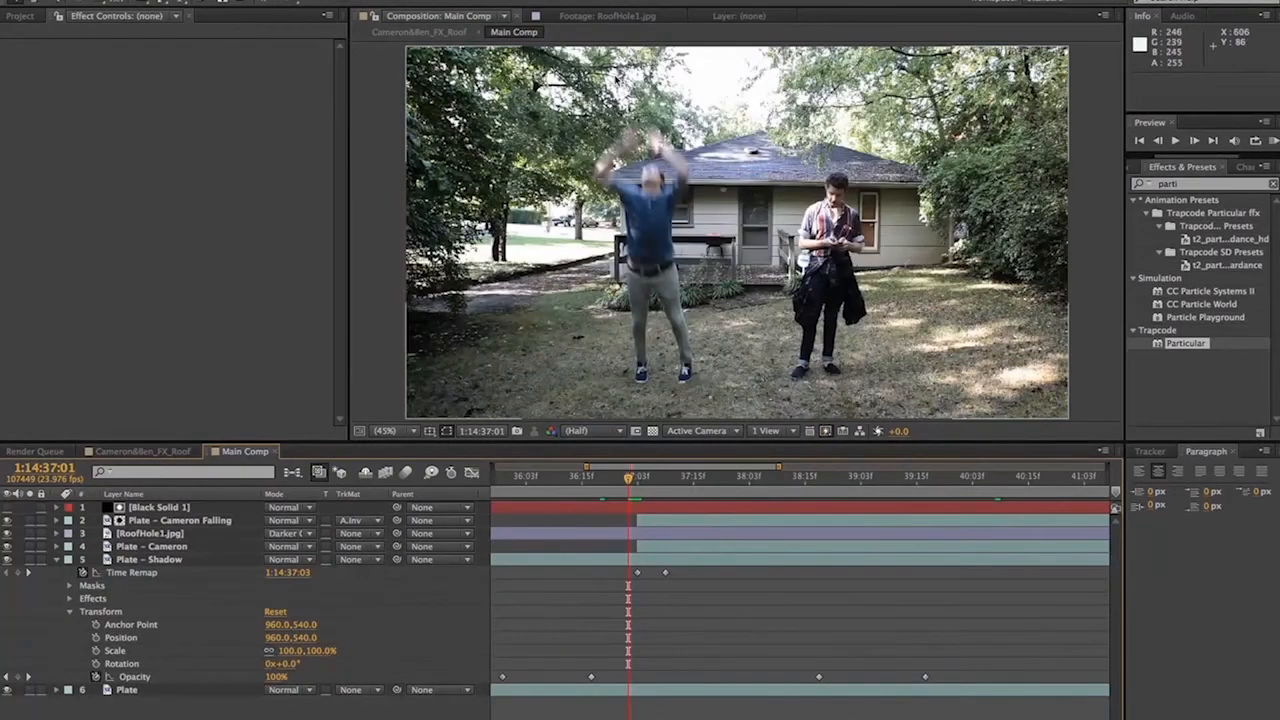
Play back the roof crash in the Main Comp and park the current time at the impact, 1:14:44:00
drag(630, 478, 1014, 491)
scroll(910, 548, right, 5)
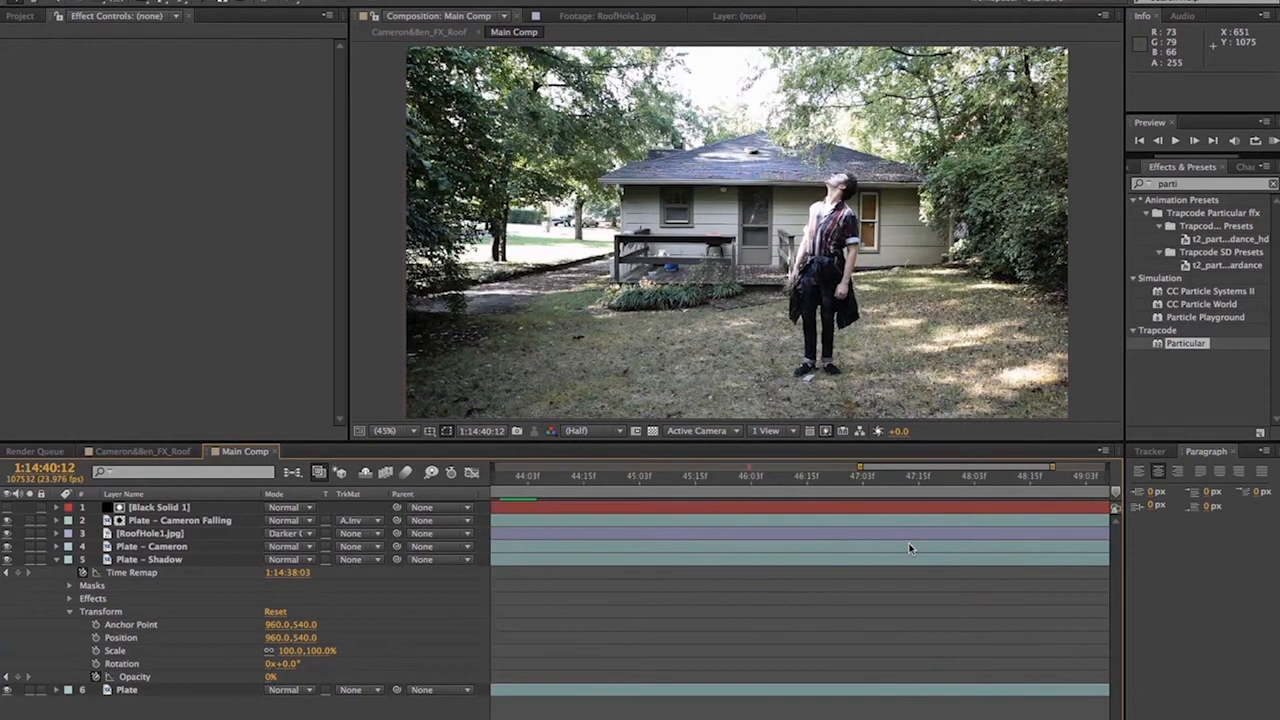
drag(730, 492, 664, 496)
key(space)
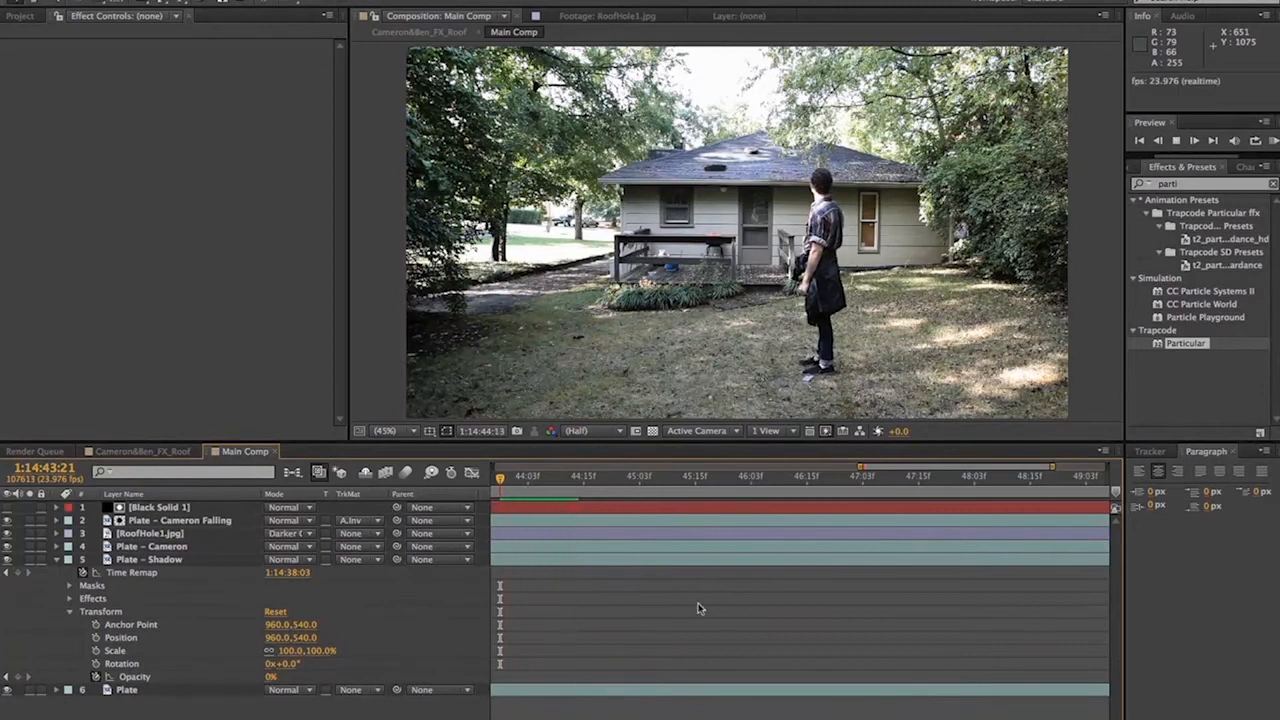
scroll(601, 543, right, 4)
scroll(601, 543, left, 8)
mouse_move(730, 480)
mouse_down()
mouse_move(751, 477)
mouse_move(728, 477)
mouse_up()
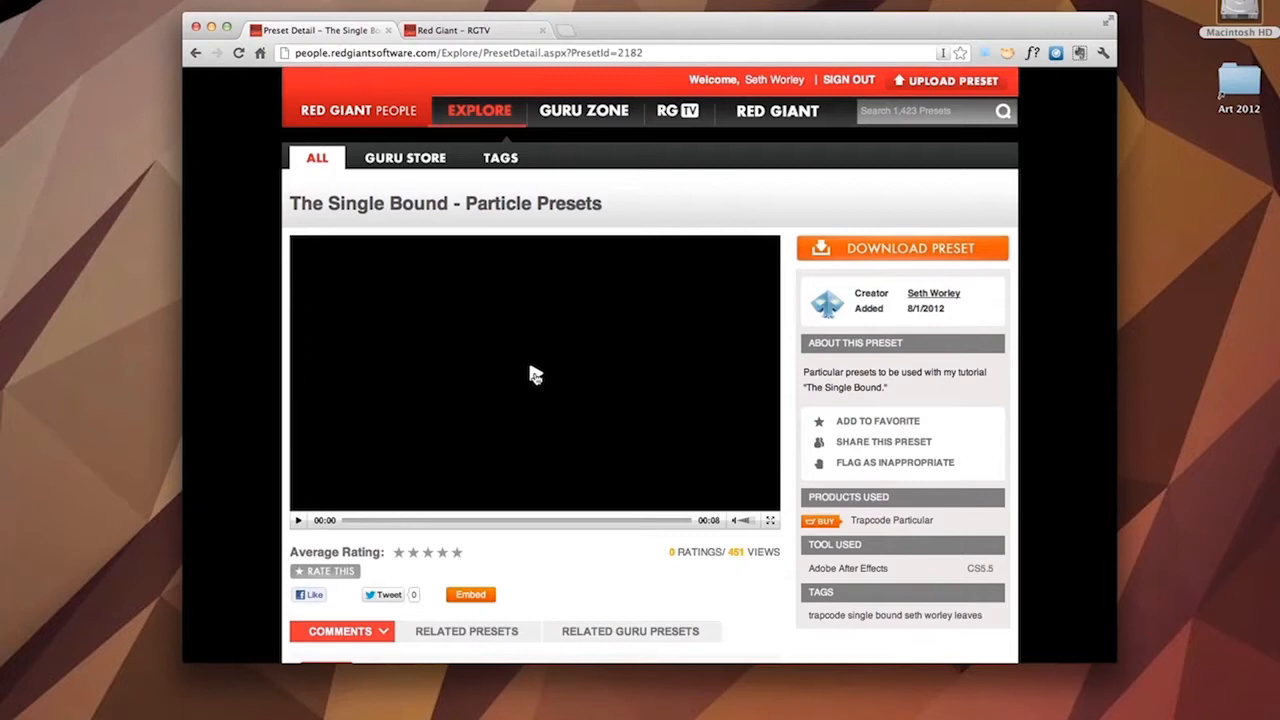
Play the preview video on The Single Bound - Particle Presets web page
click(530, 371)
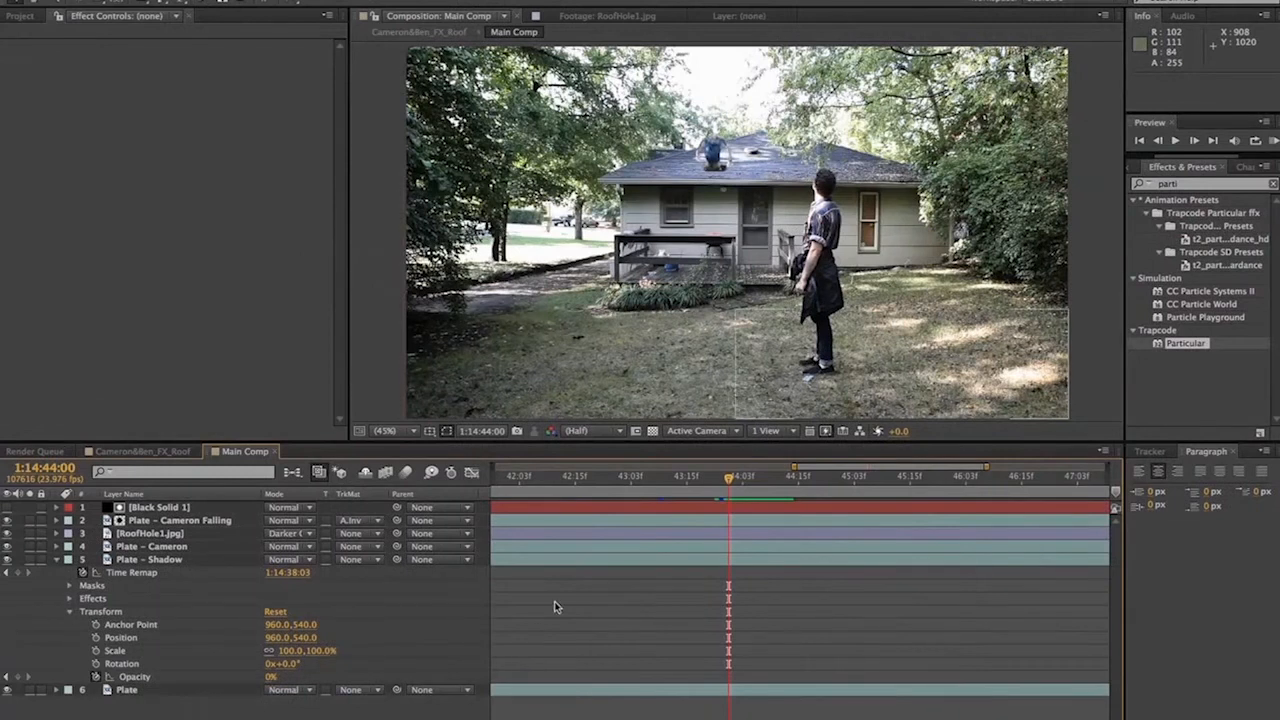
Step back through the impact frames and set the current time to 1:14:43:22, just before the man hits the roof
drag(738, 481, 719, 486)
key(Page_Down)
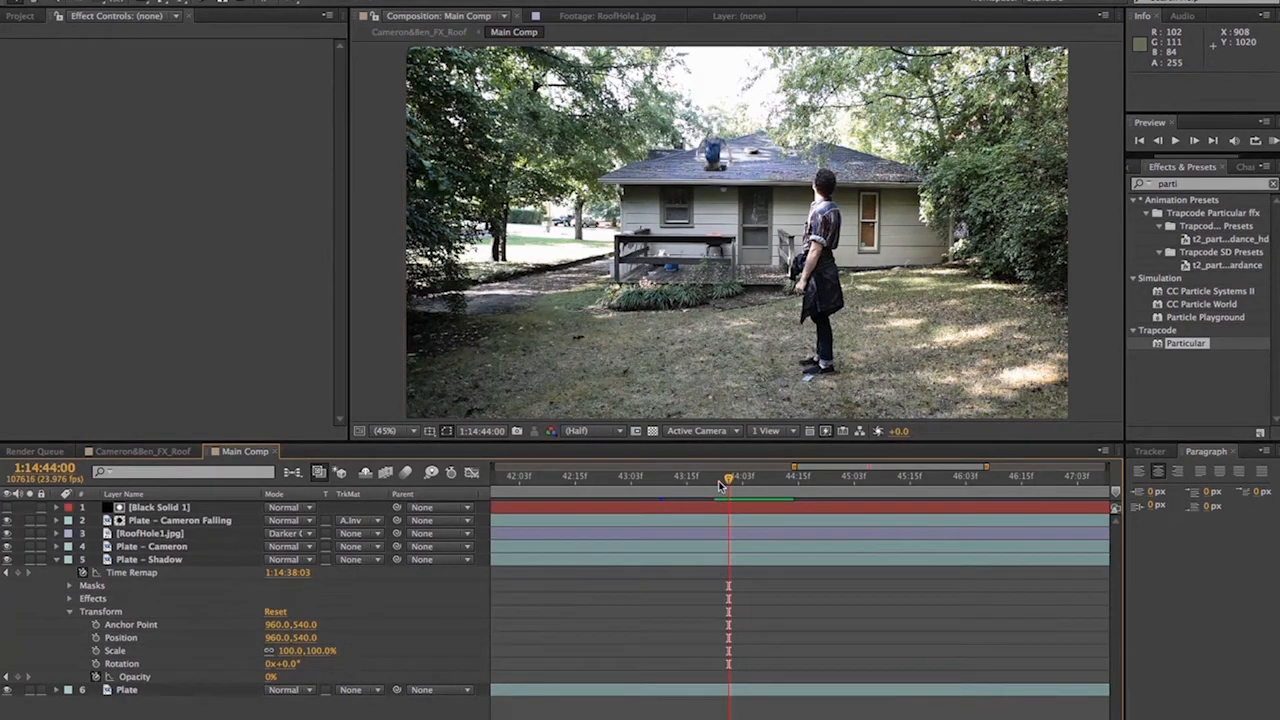
key(Page_Up)
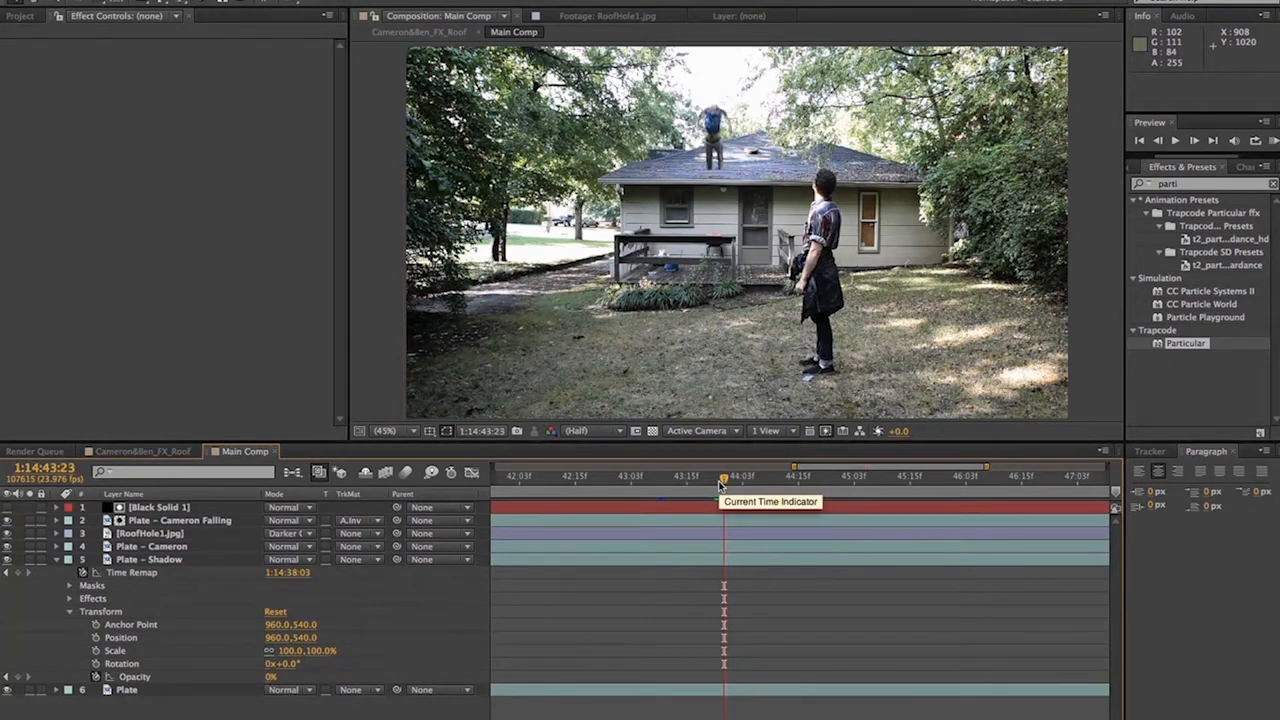
drag(719, 483, 718, 482)
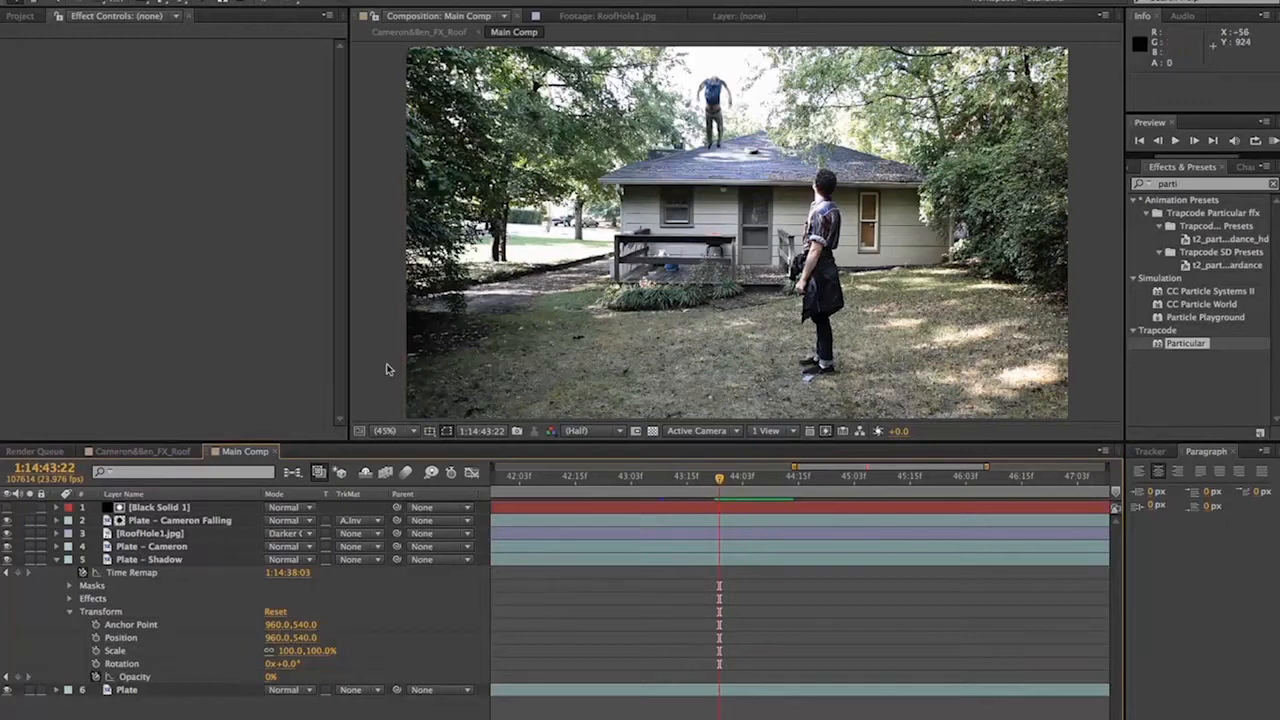
Create a black 1920 × 1080 px solid named Particular - Roof Leaves in the Main Comp
click(279, 1)
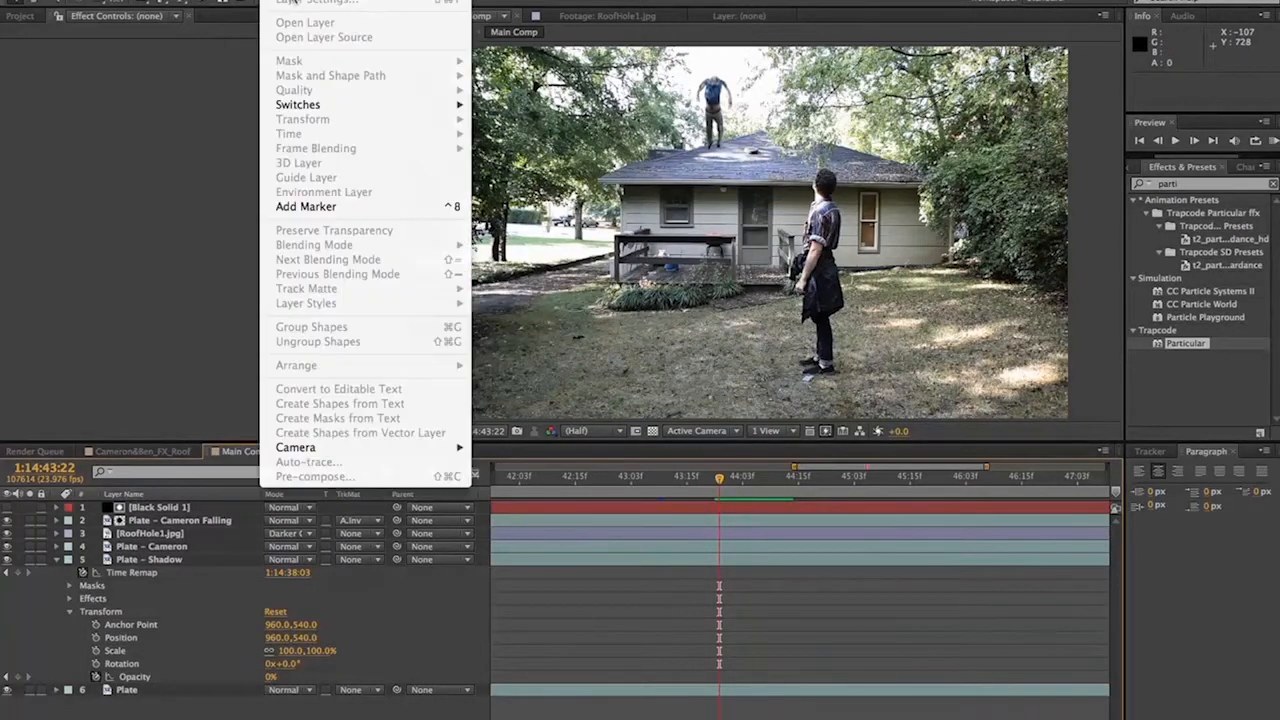
mouse_move(300, 0)
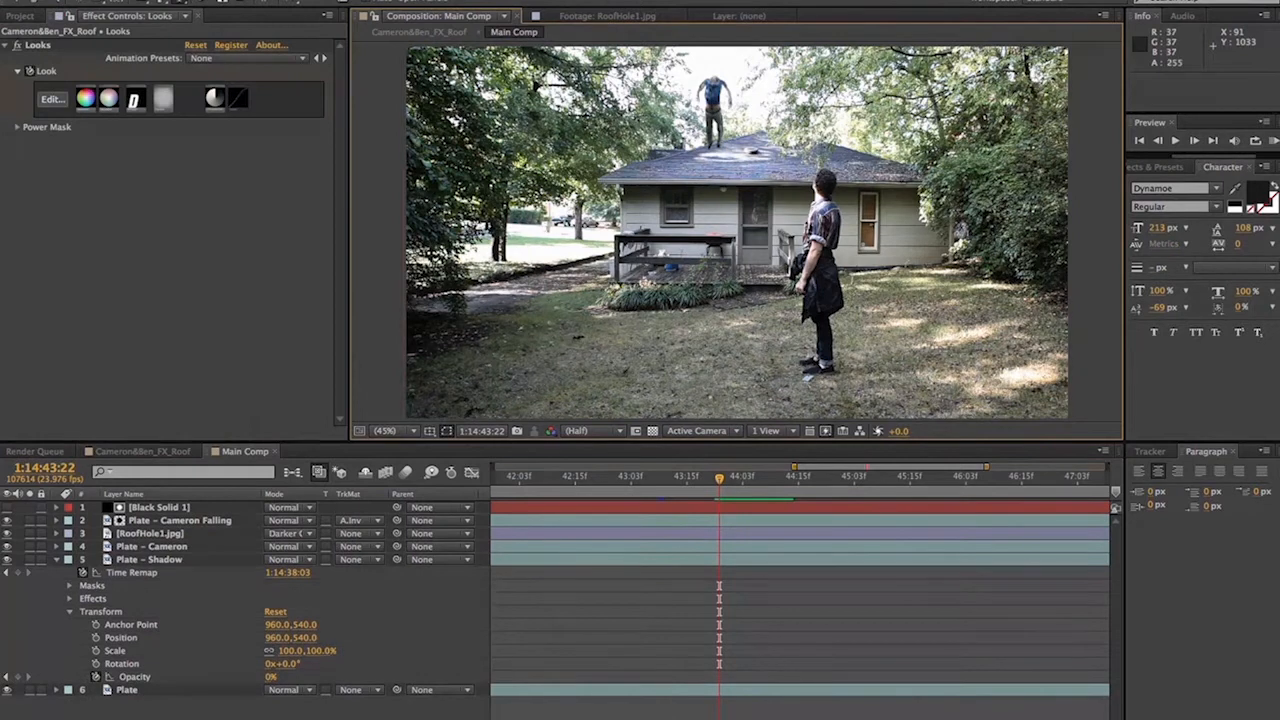
click(279, 1)
mouse_move(300, 1)
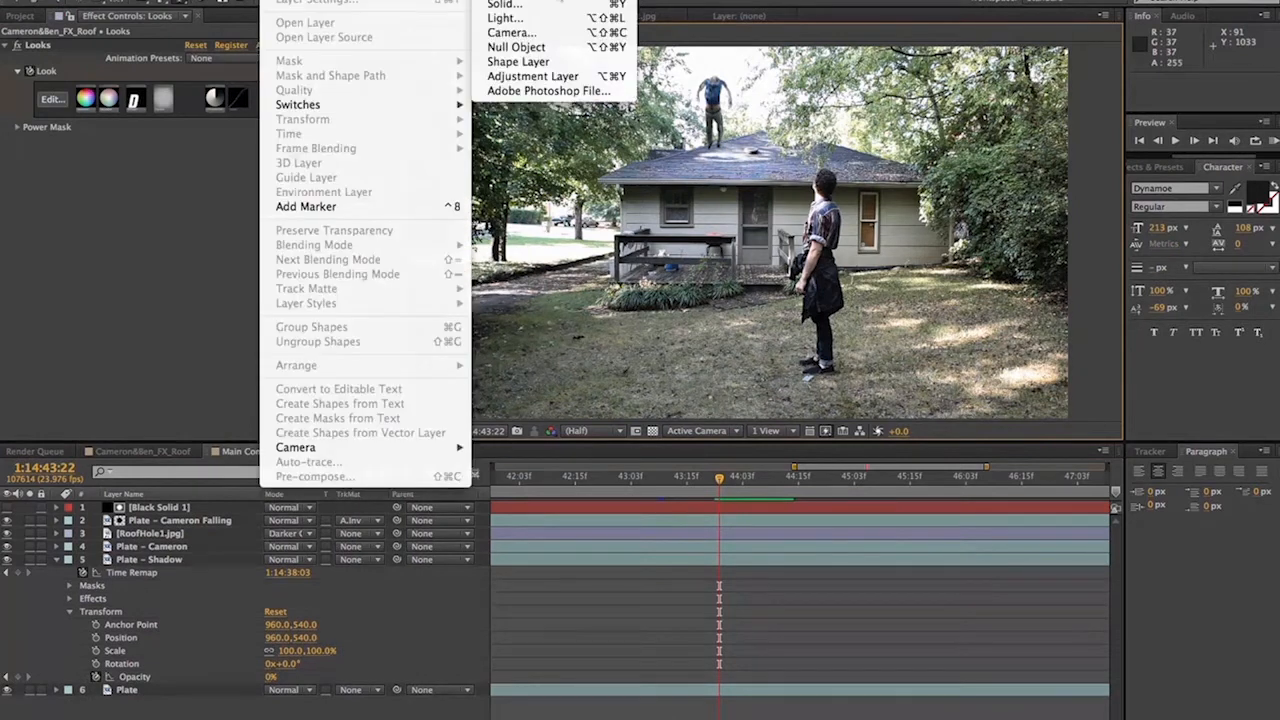
click(540, 1)
text(PArtic)
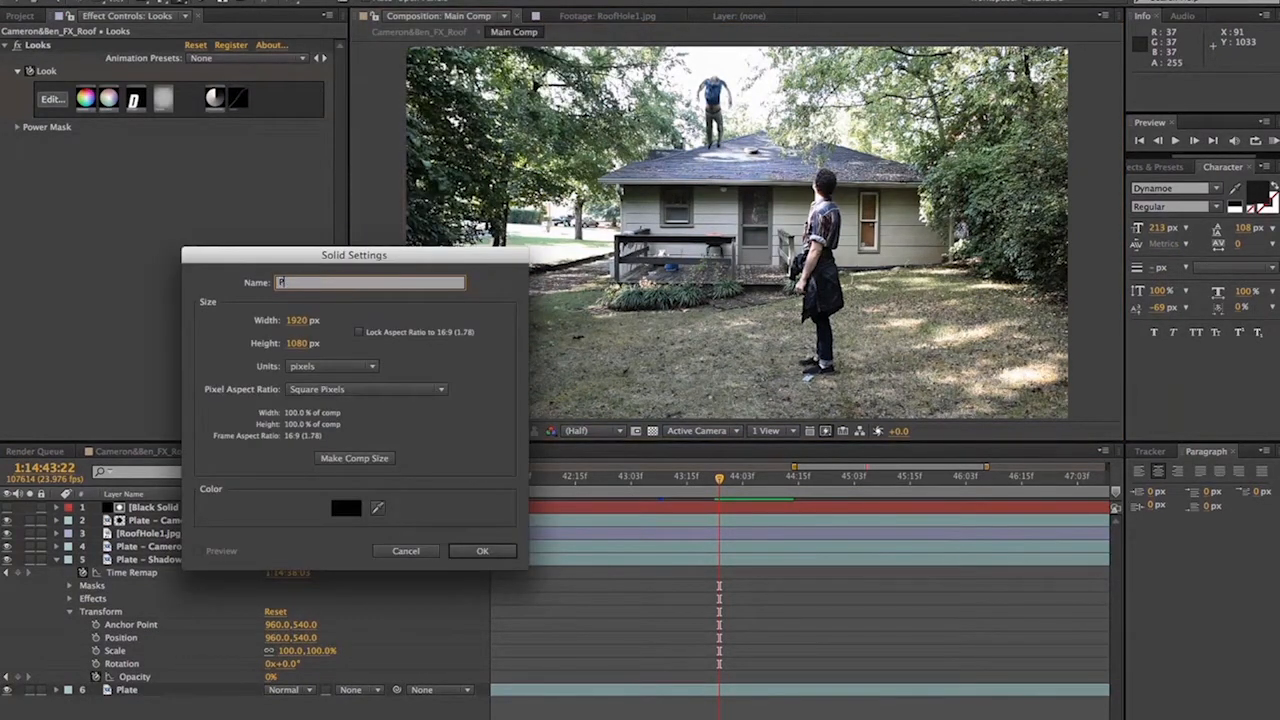
key(BackSpace)
key(BackSpace)
key(BackSpace)
key(BackSpace)
key(BackSpace)
text(articular - Roof LE)
key(BackSpace)
text(eaves)
key(Return)
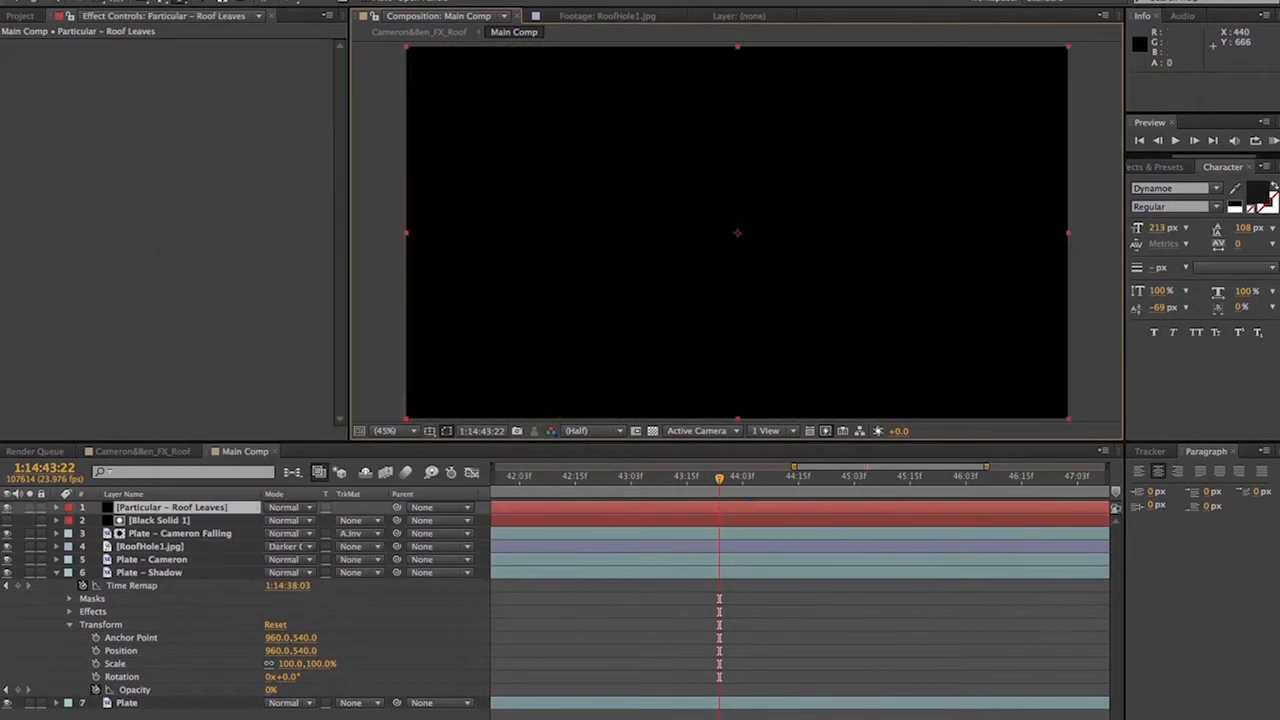
Apply Trapcode Particular to the new solid with the Single Bound - Roof Leaves preset and check the particles around the impact
click(1160, 167)
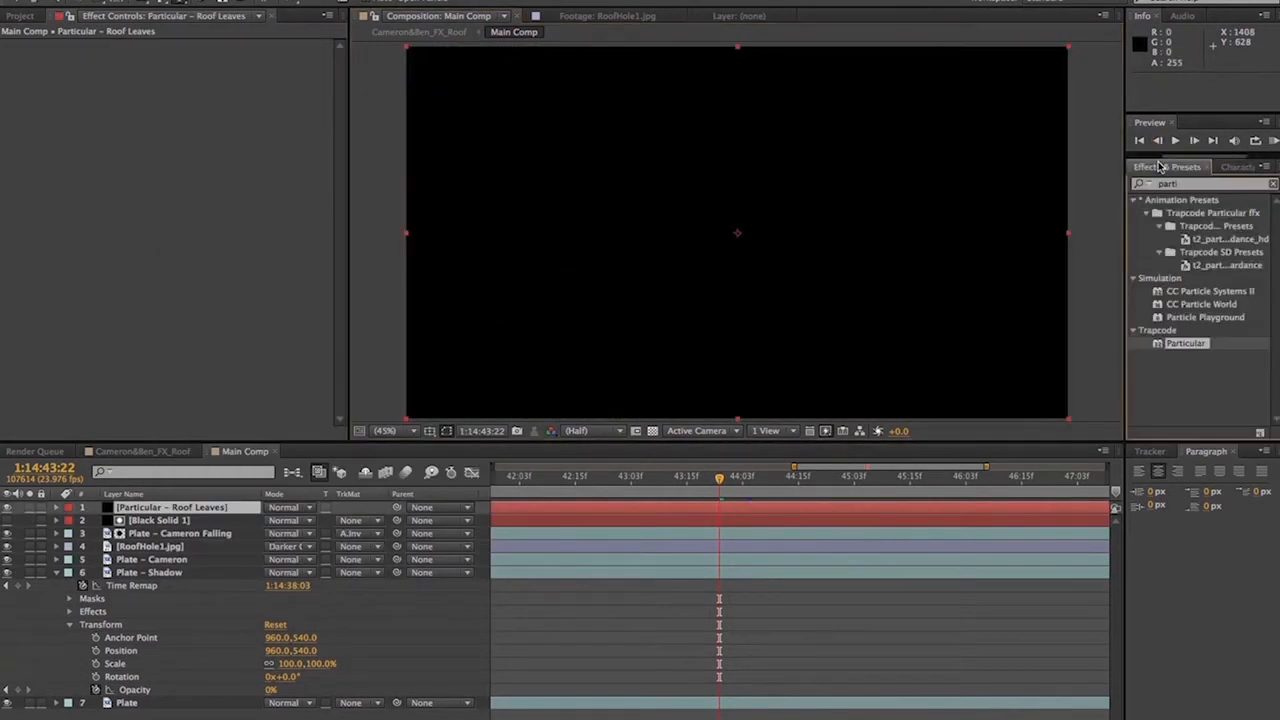
drag(1188, 344, 175, 507)
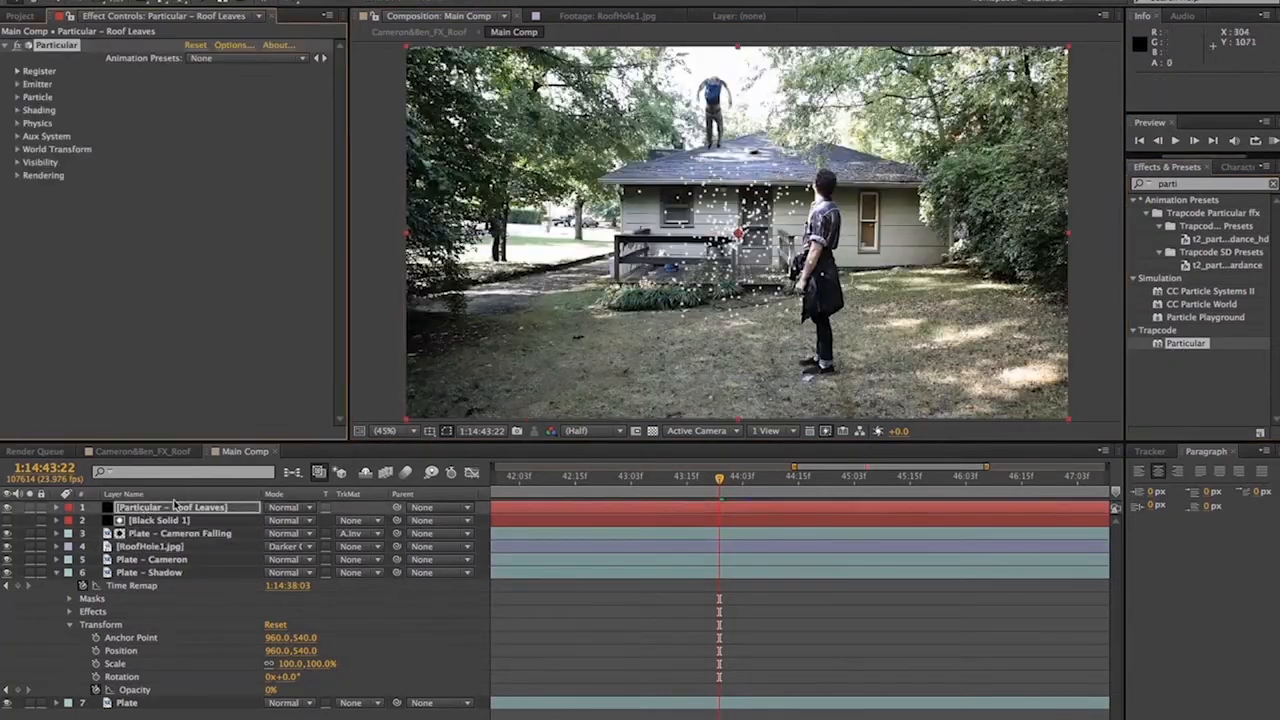
click(227, 57)
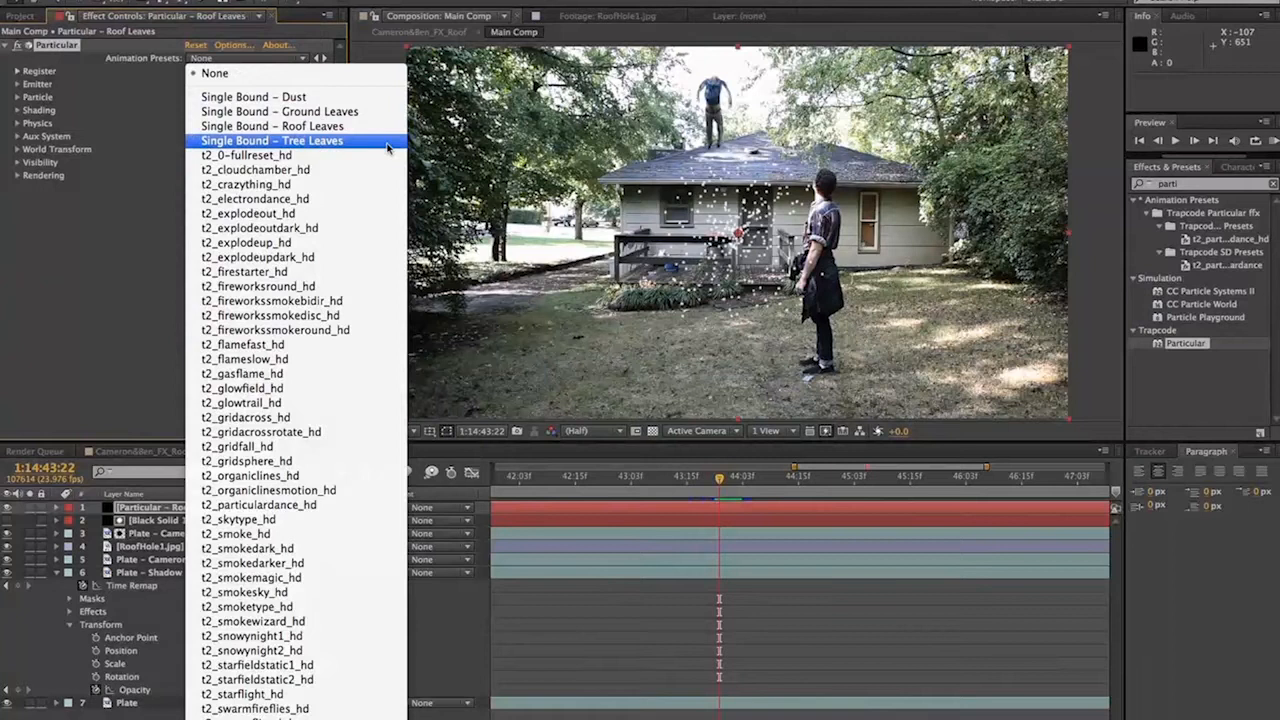
click(306, 127)
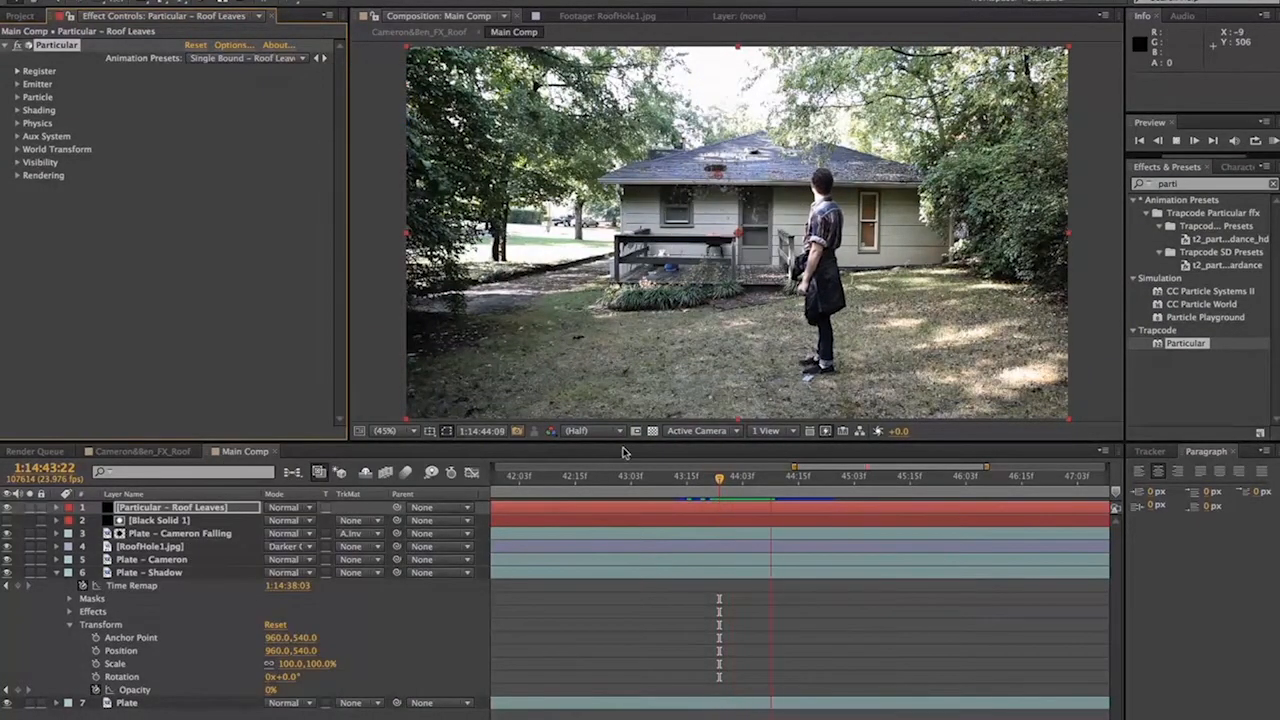
click(699, 479)
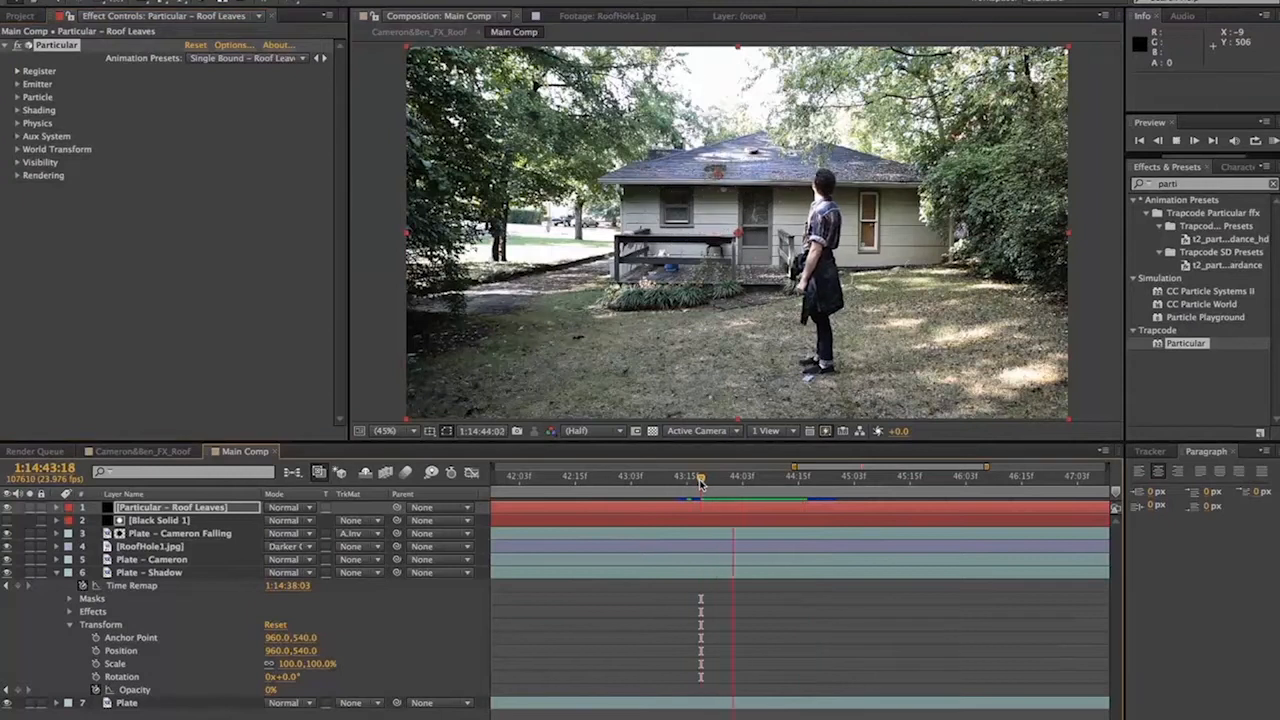
drag(699, 479, 762, 488)
Reveal Particular's Emitter properties and their Particles/sec keyframes on the Roof Leaves layer, with the current time at 1:14:43:22
click(57, 508)
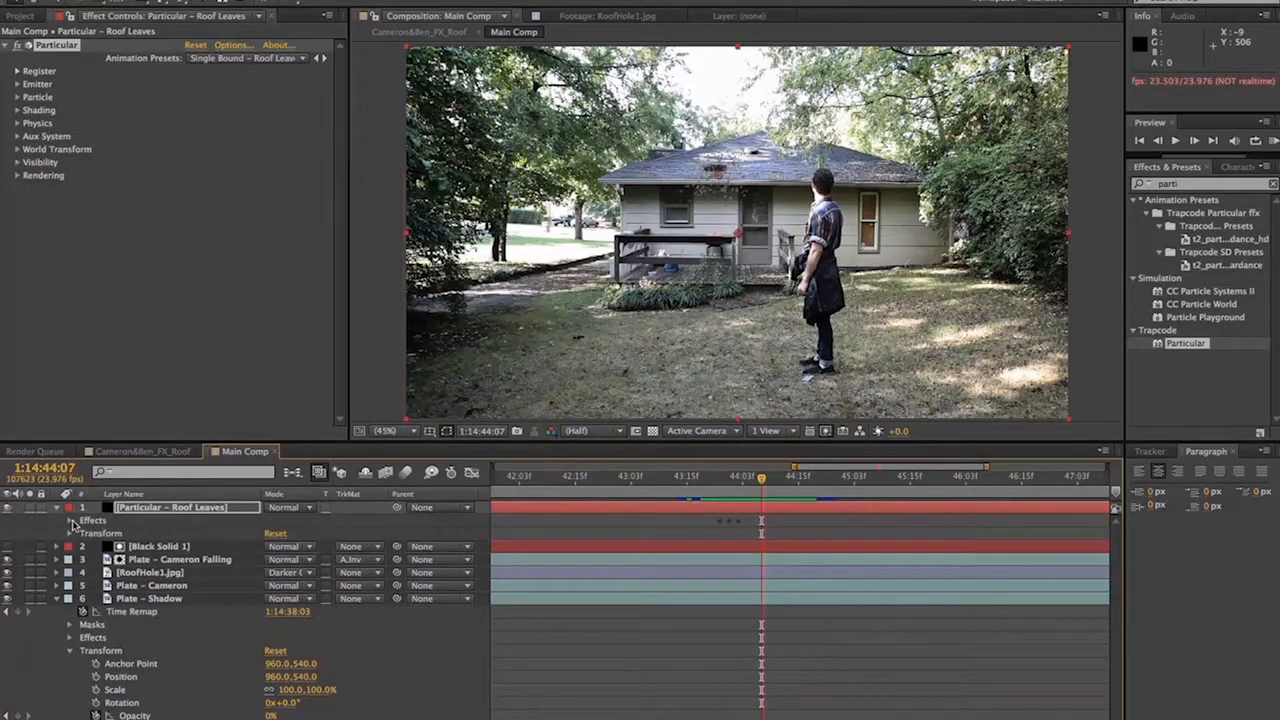
click(70, 521)
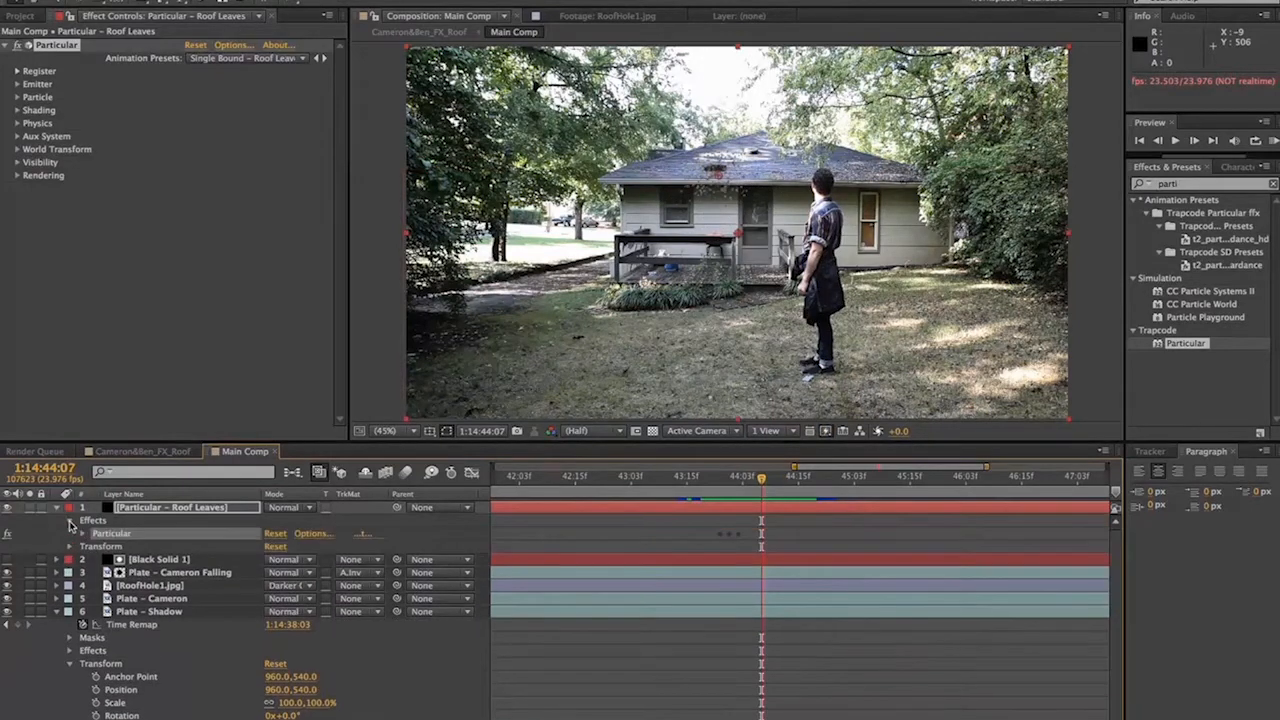
click(18, 85)
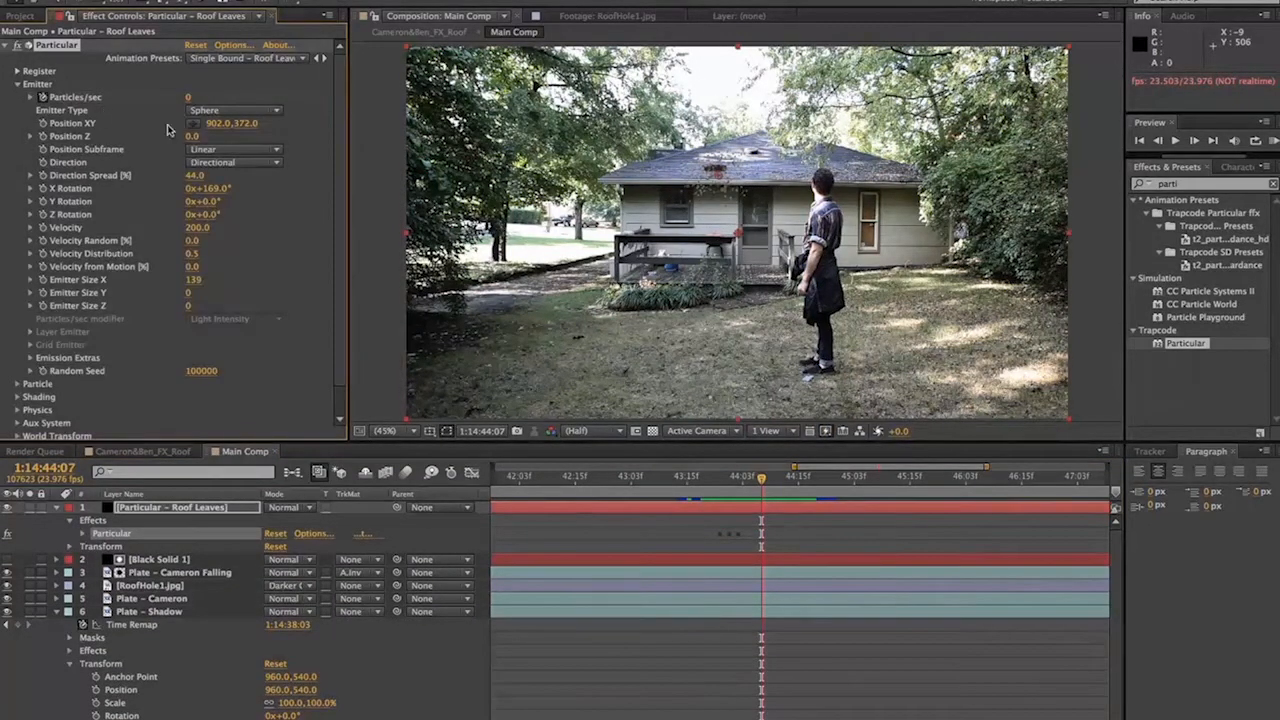
drag(741, 478, 719, 478)
click(83, 534)
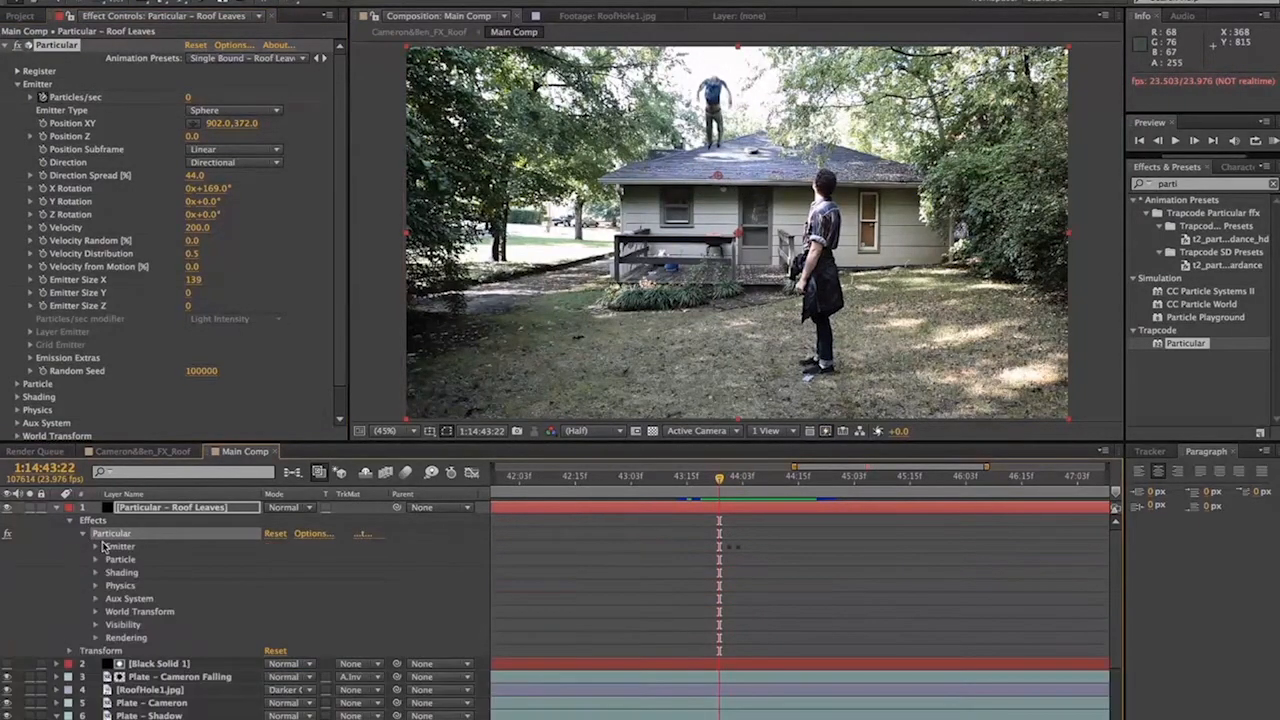
click(96, 547)
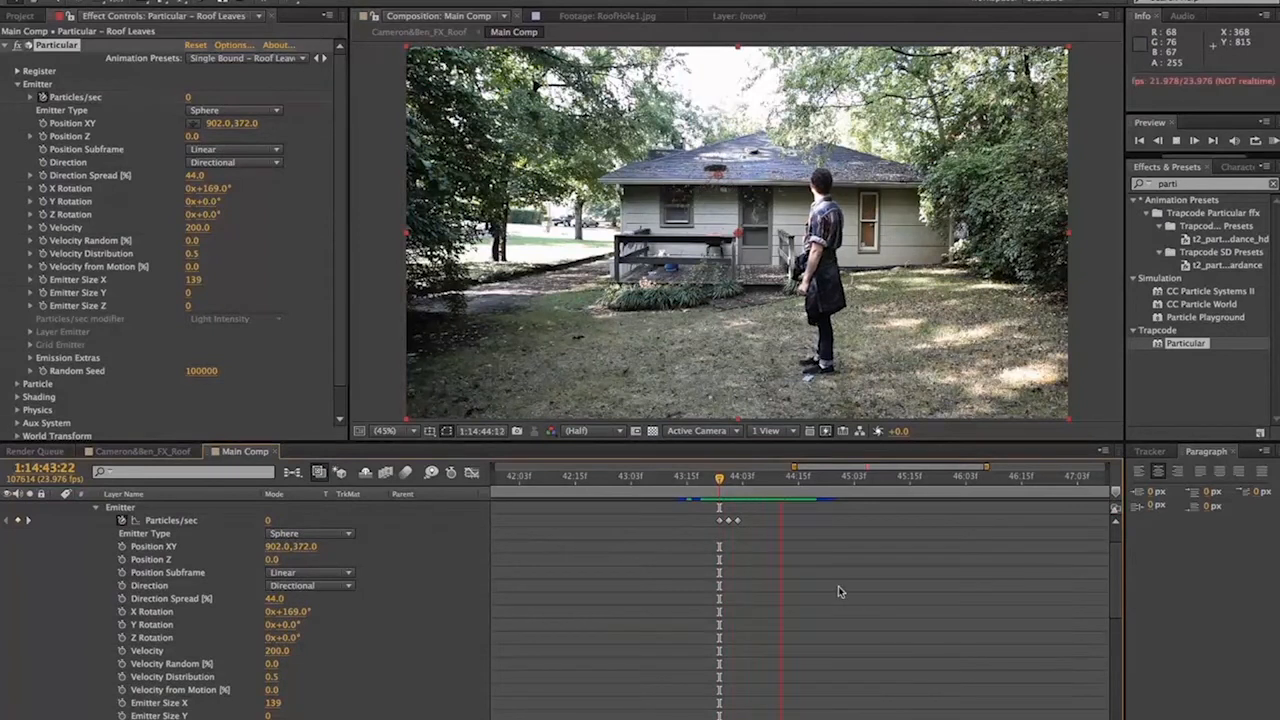
Step through the Particles/sec keyframes starting at 1:14:43:22 and play back the particle burst
click(714, 477)
click(718, 478)
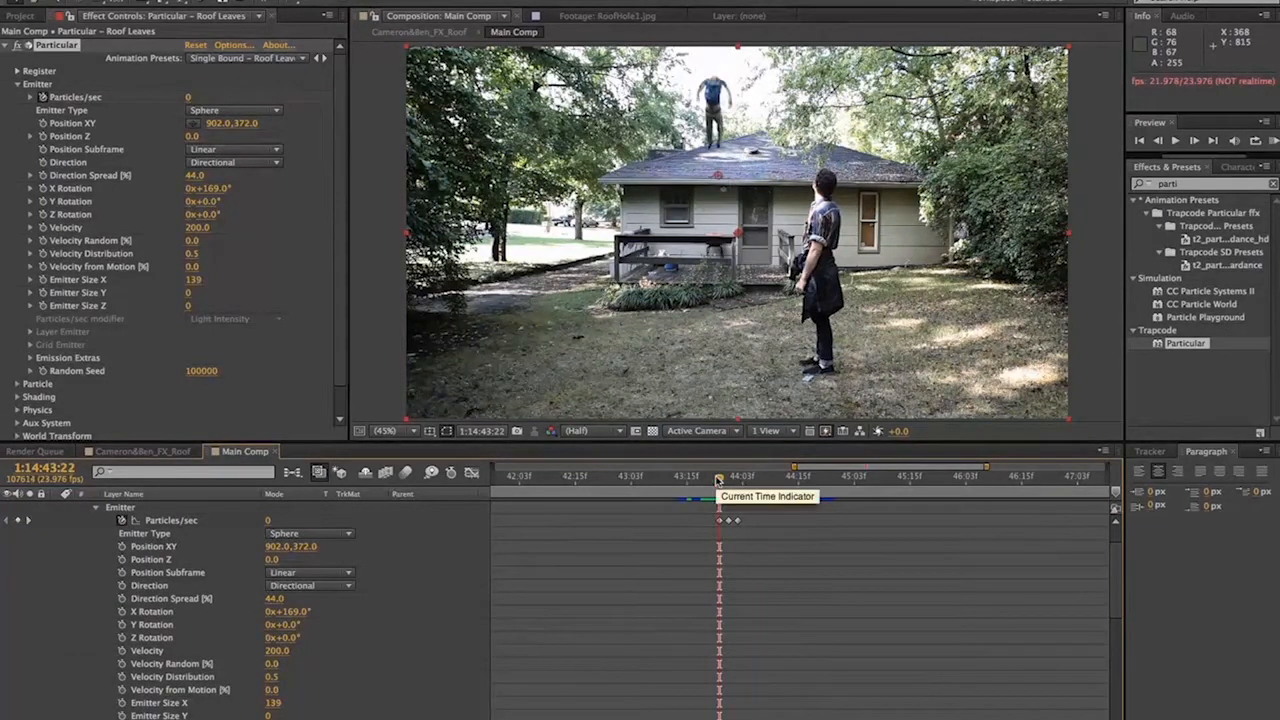
key(Page_Down)
key(Page_Down)
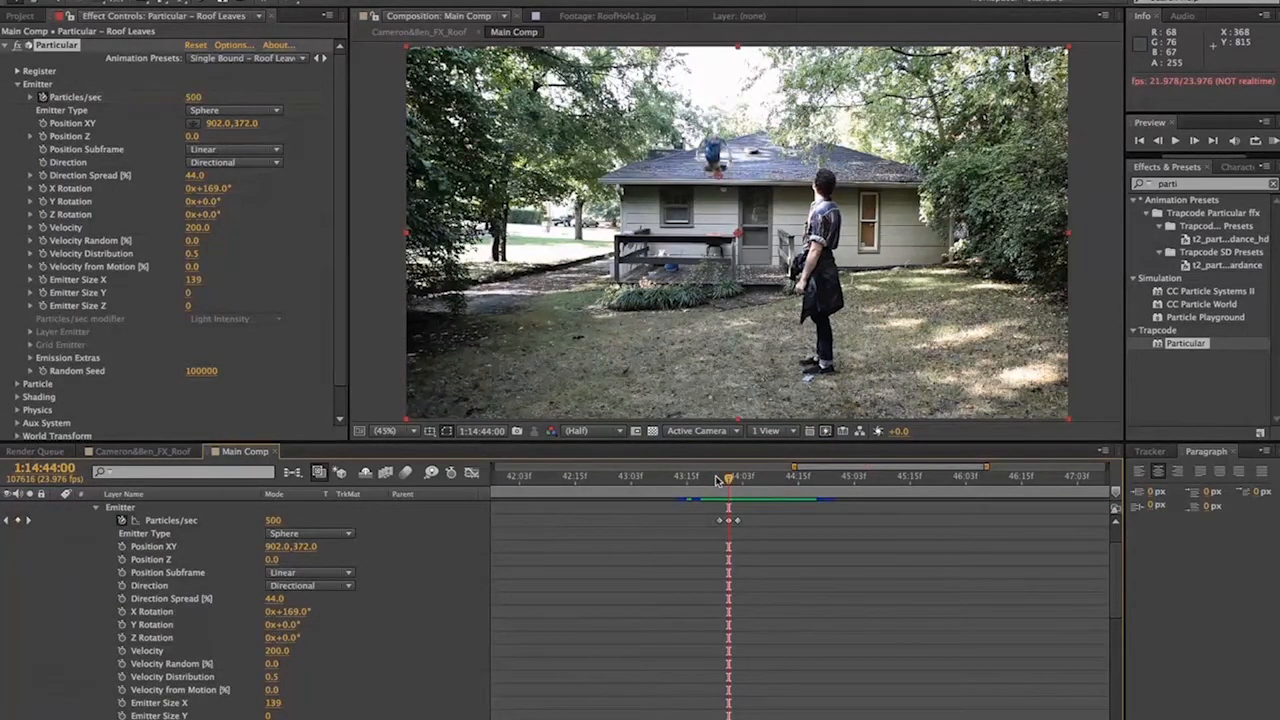
key(Page_Down)
key(Page_Down)
key(space)
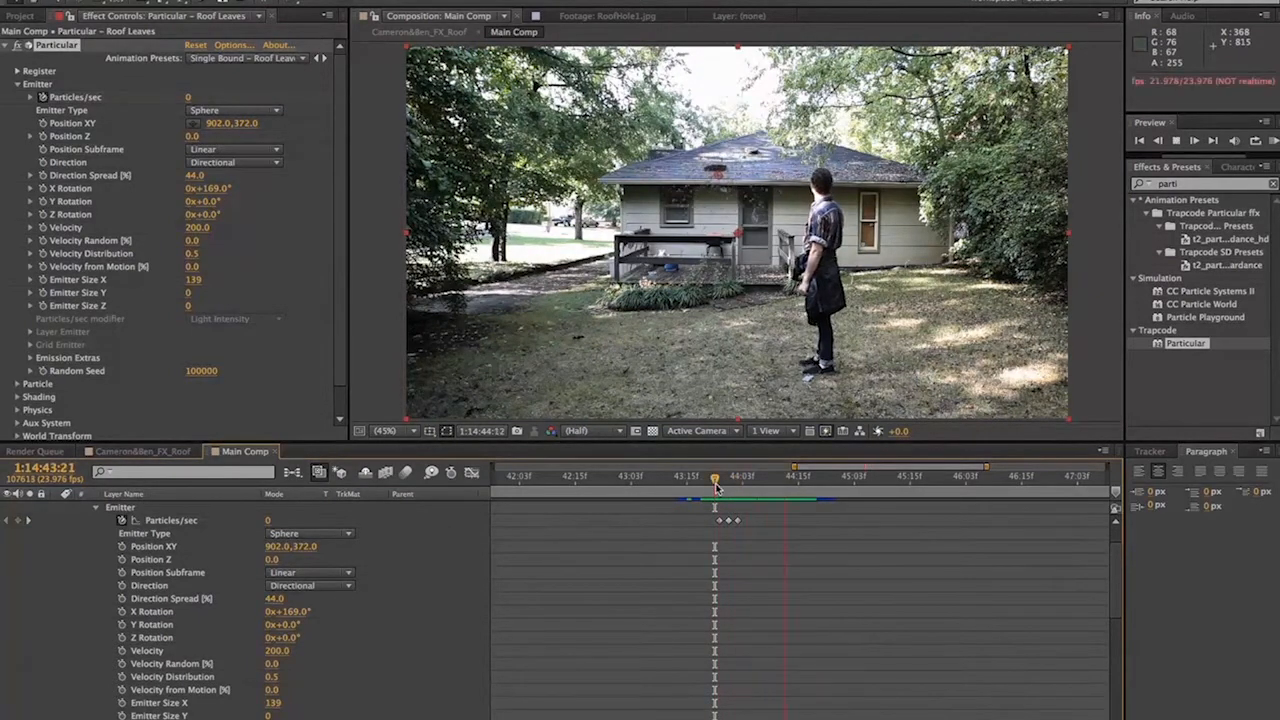
key(space)
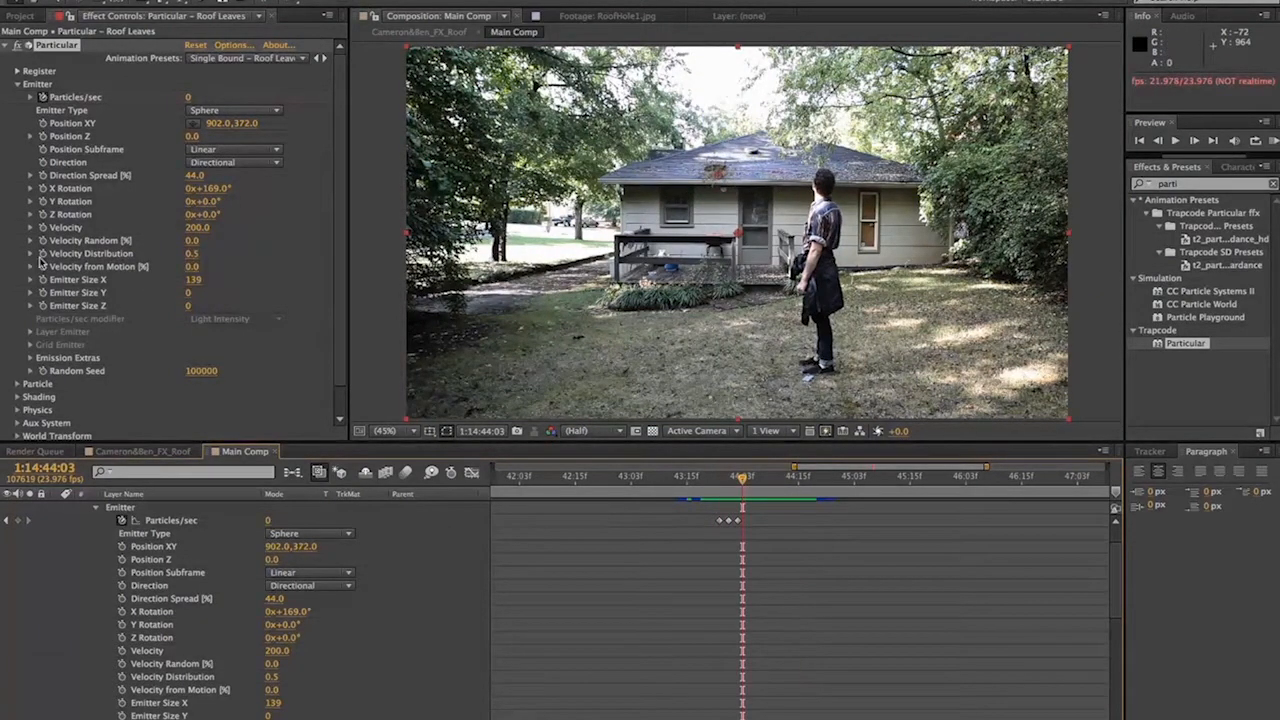
Examine Particular's Emitter and Particle settings, including the color of the first stop in the Color over Life gradient
scroll(76, 277, down, 1)
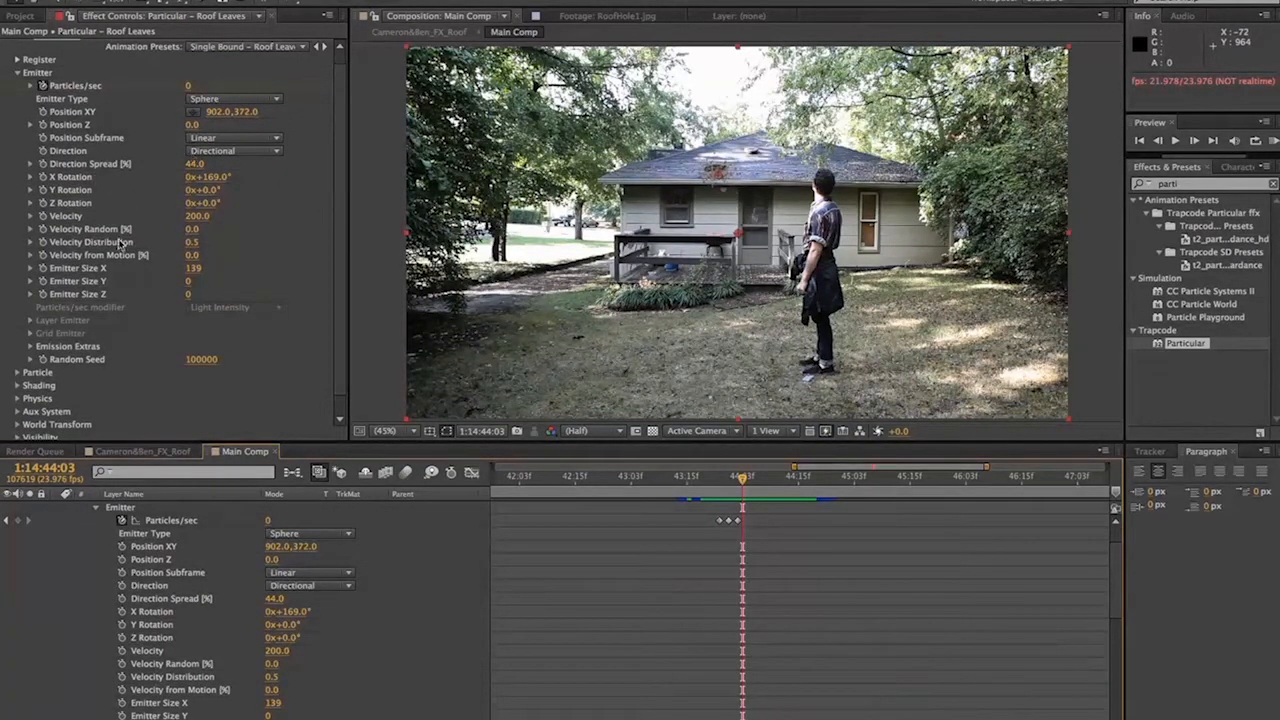
scroll(170, 285, down, 2)
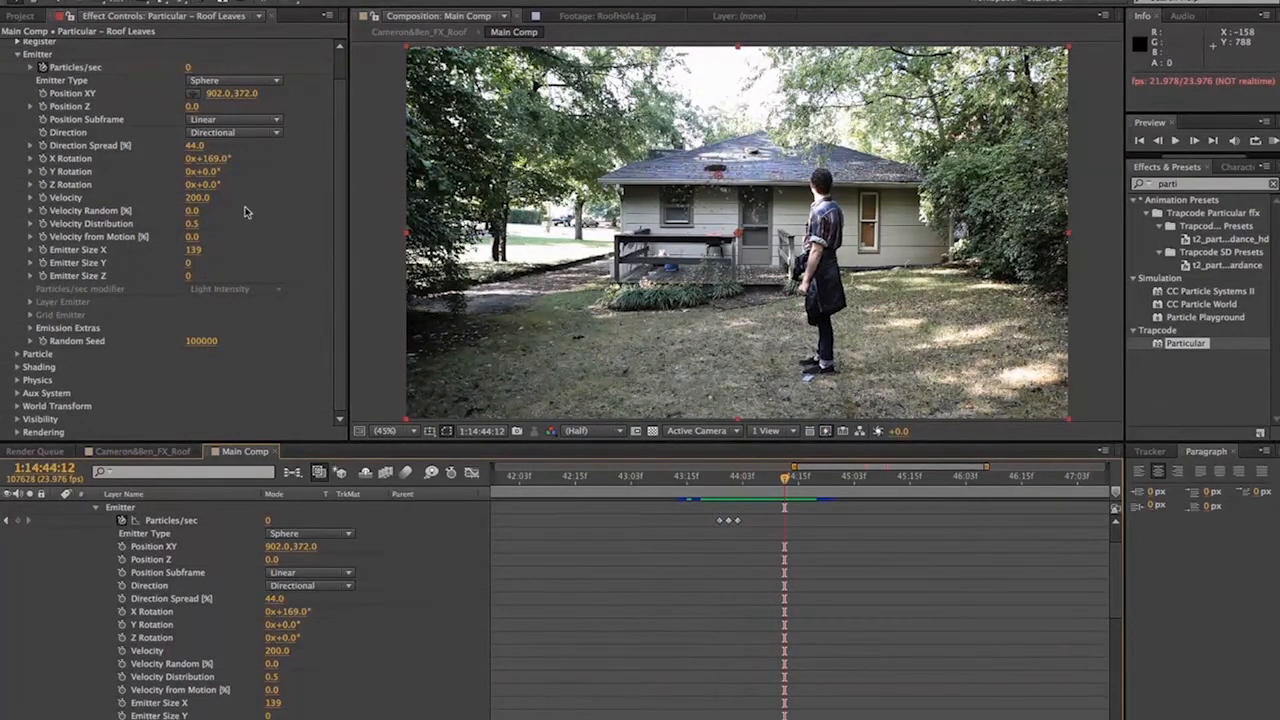
click(17, 358)
scroll(17, 357, down, 4)
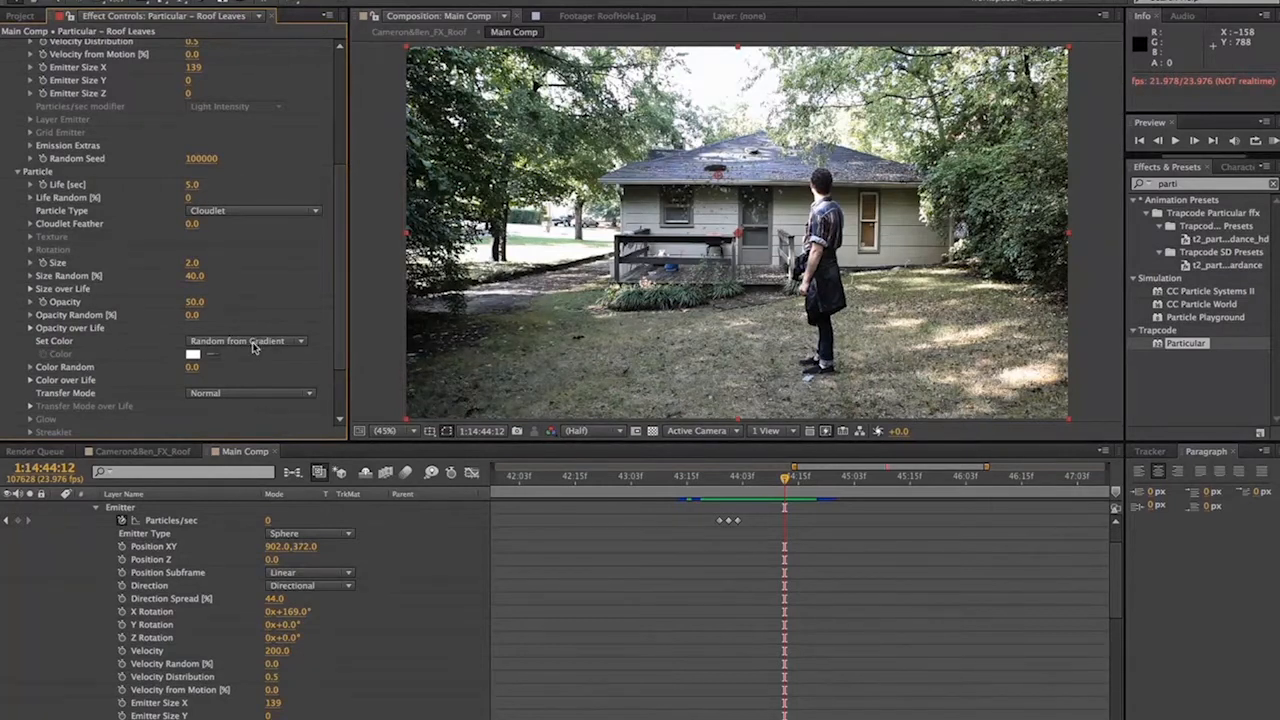
click(30, 381)
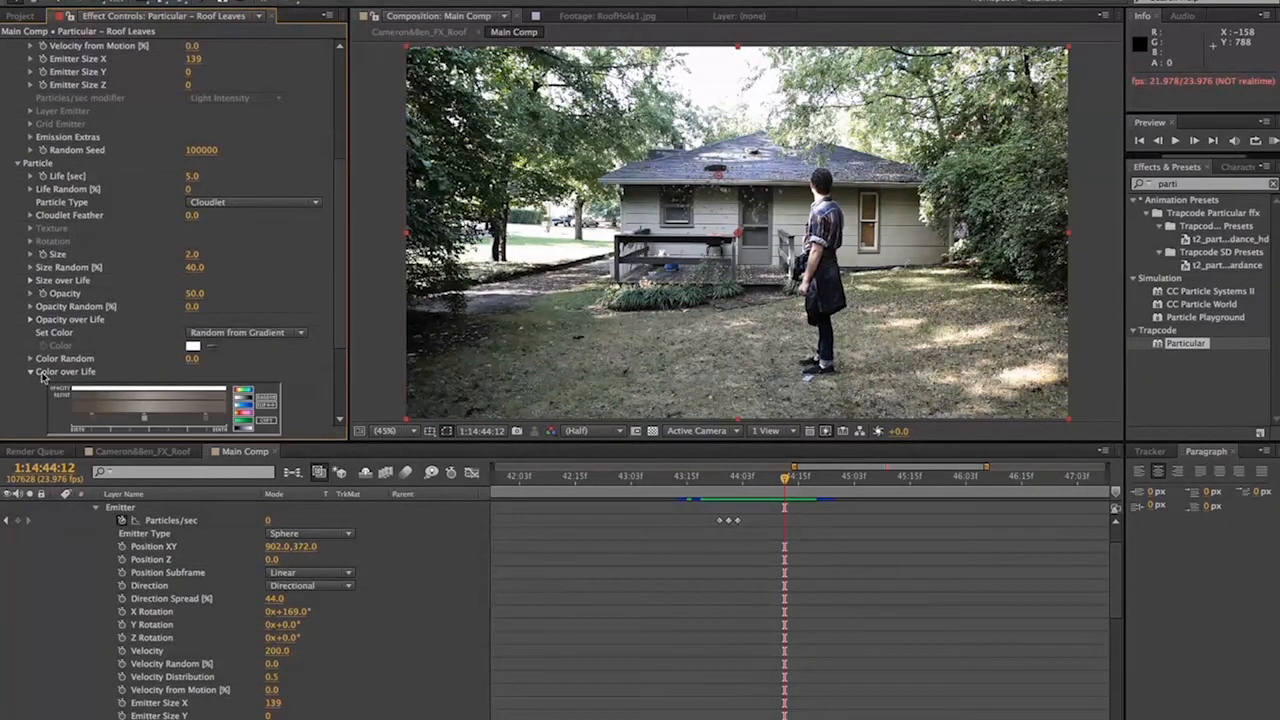
scroll(30, 376, down, 3)
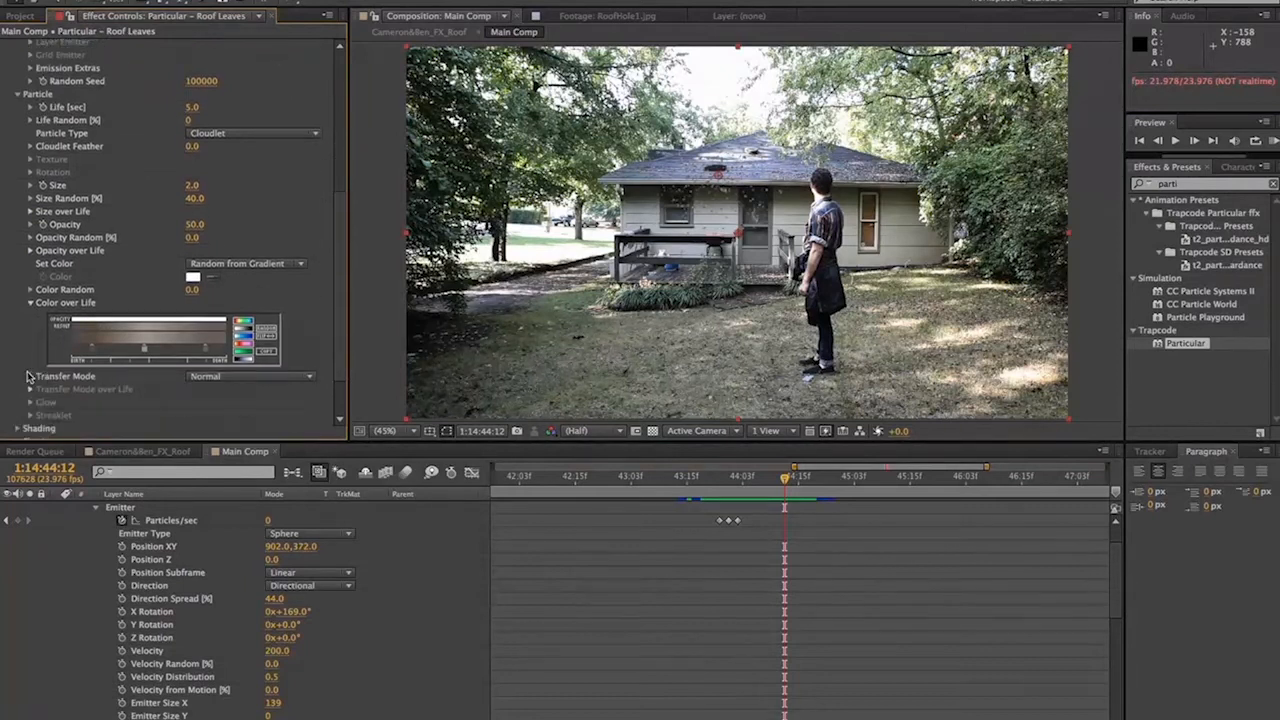
double_click(90, 352)
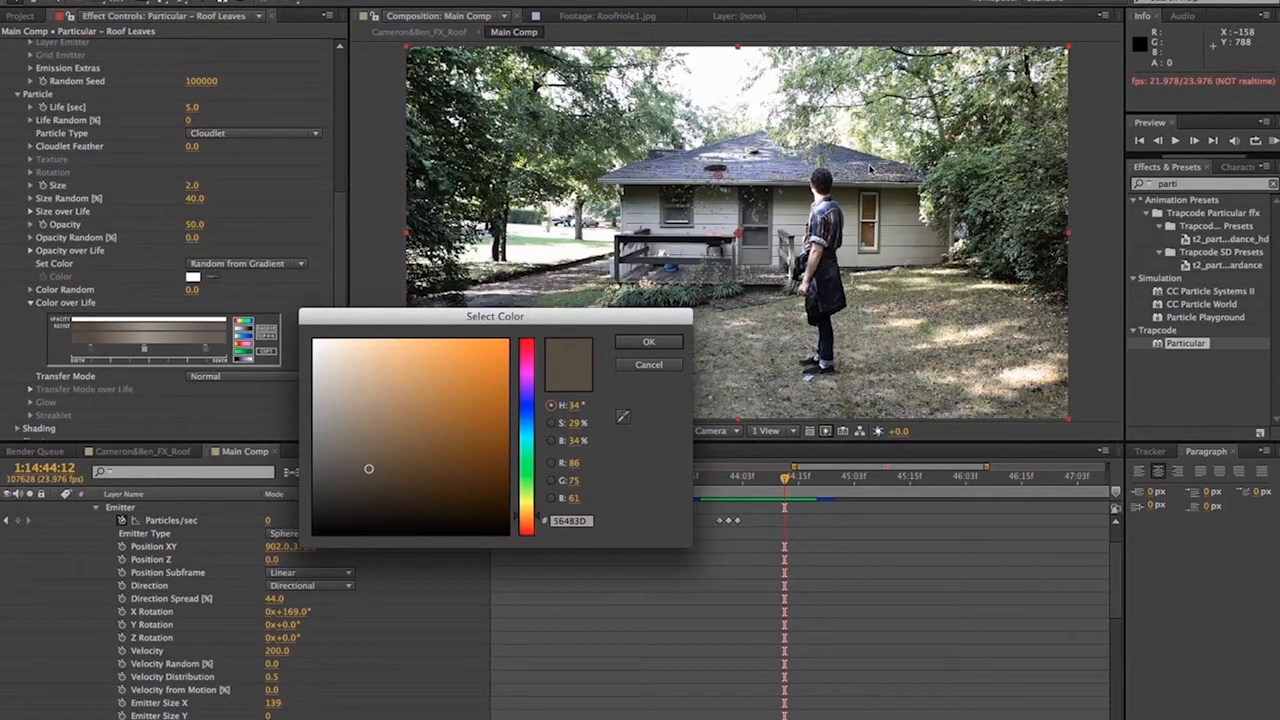
click(652, 343)
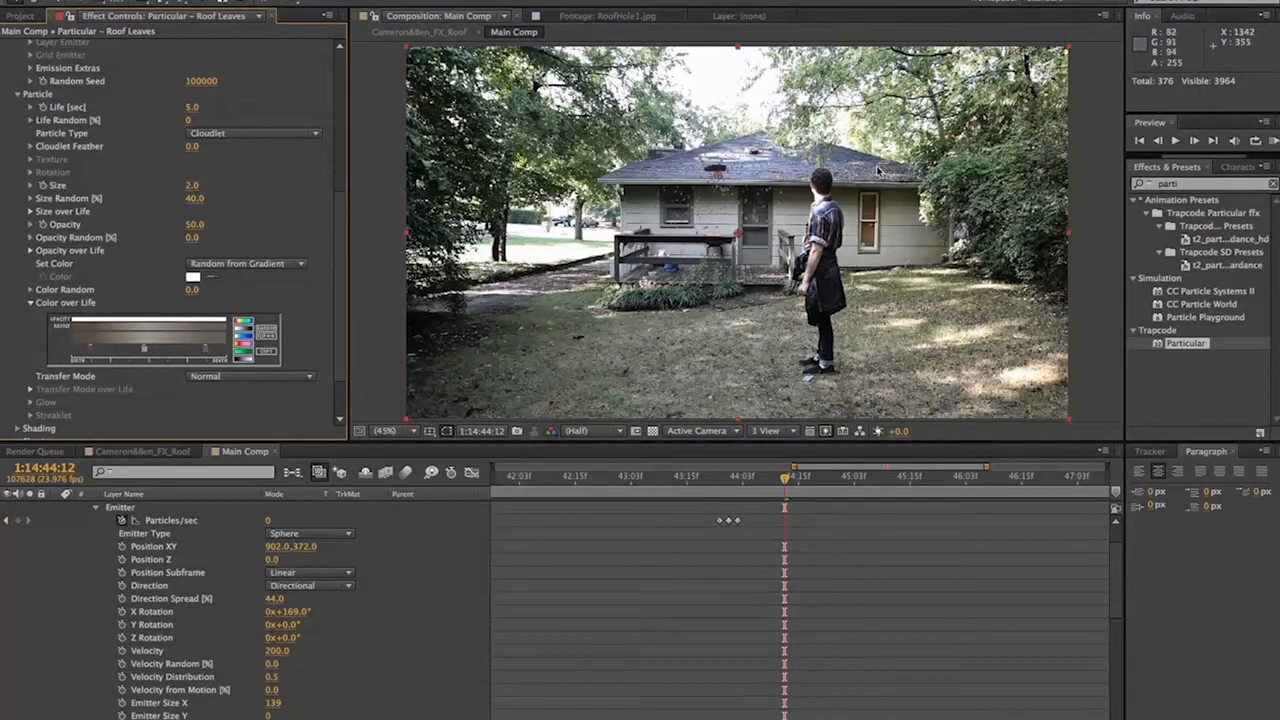
Play back the roof leaves burst from 1:14:43:22 through 1:14:44:20
drag(781, 483, 719, 485)
key(space)
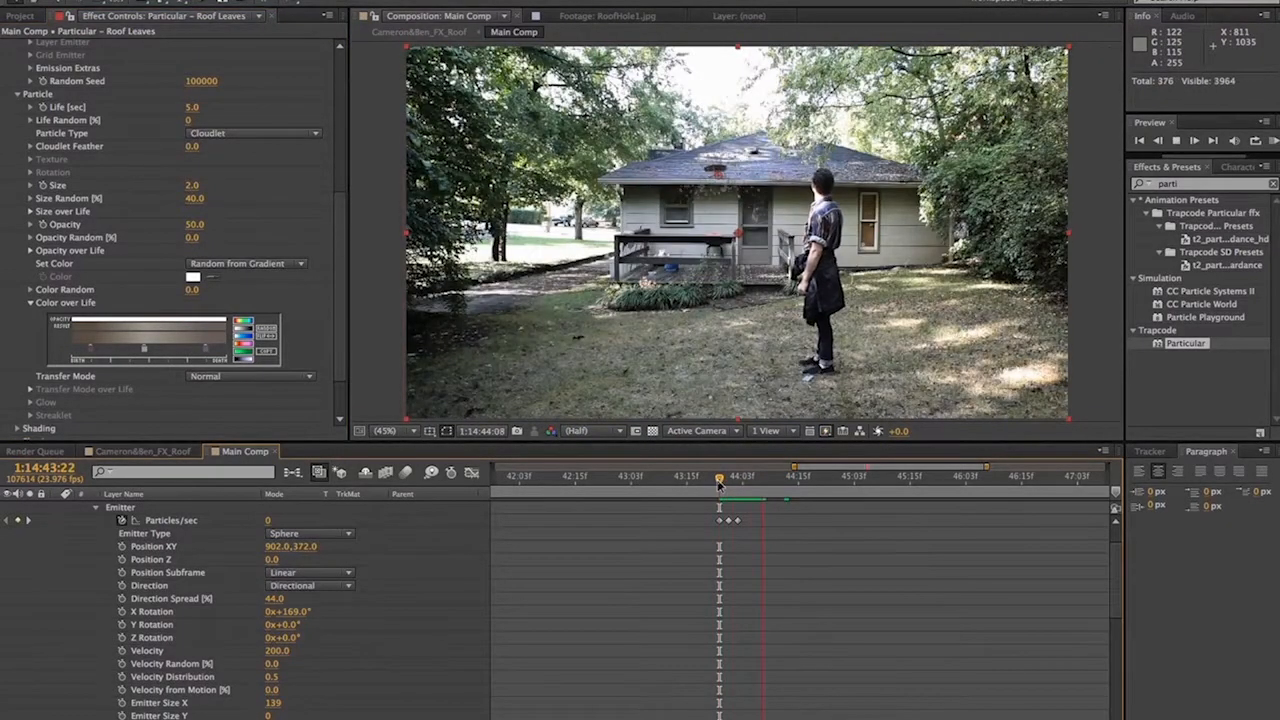
key(space)
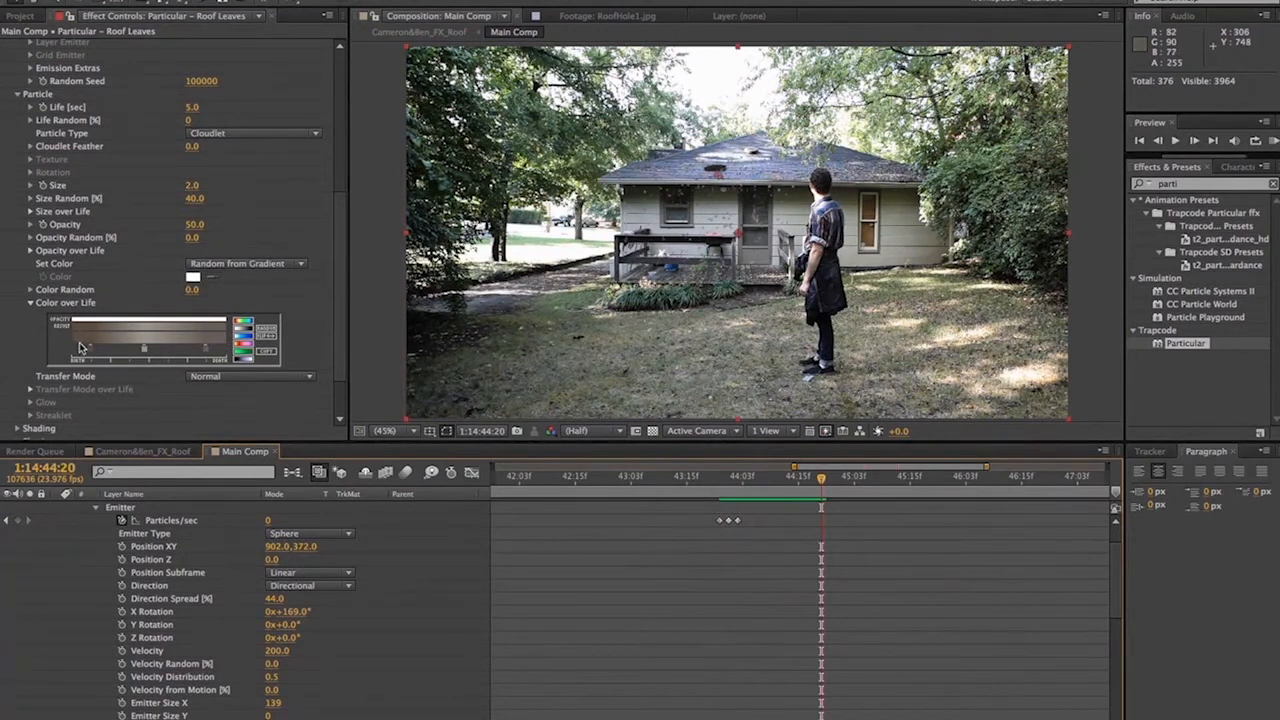
Examine Particular's Physics settings, including the Air and Turbulence Field properties, against the particles in the impact frames
scroll(12, 334, down, 3)
click(17, 380)
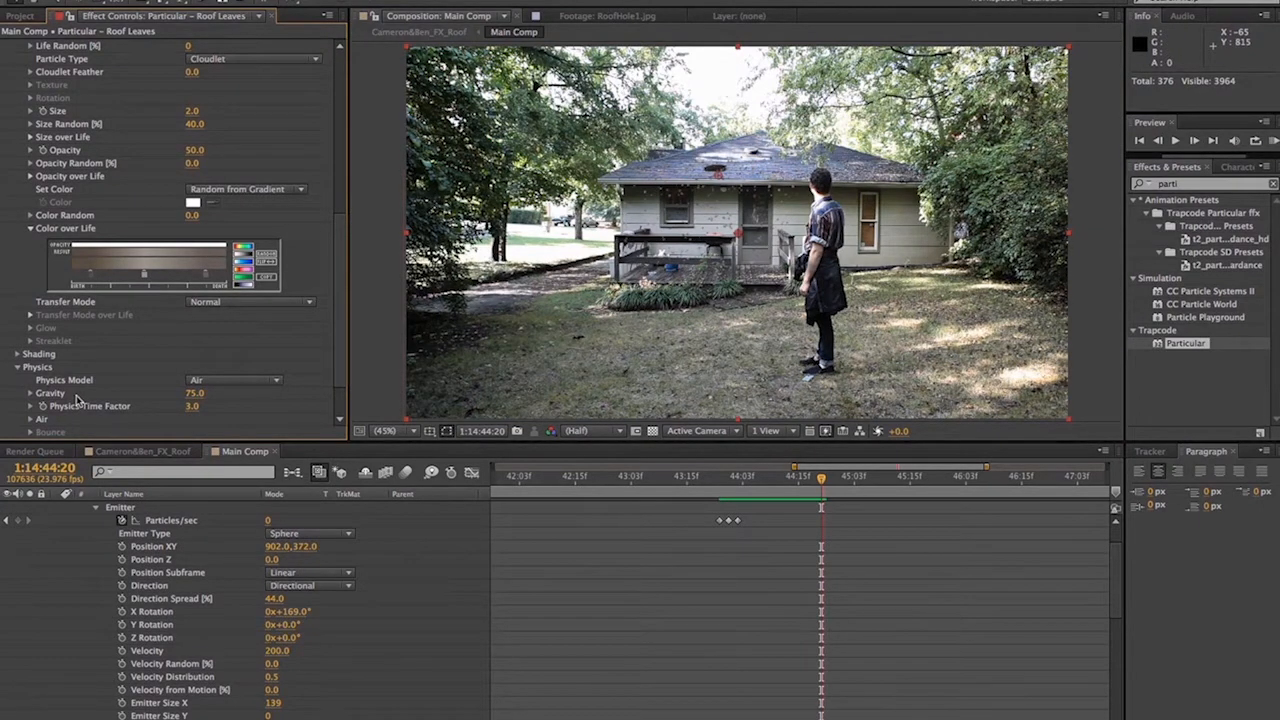
click(30, 419)
scroll(88, 415, down, 6)
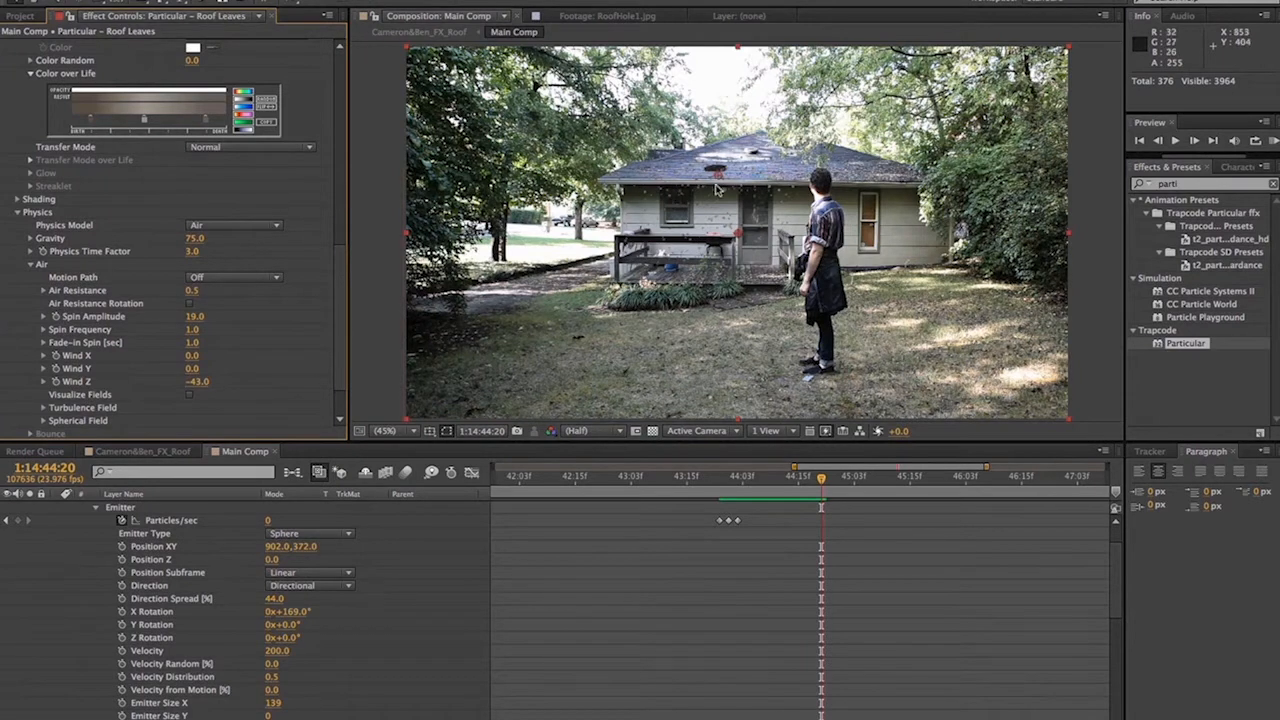
click(766, 481)
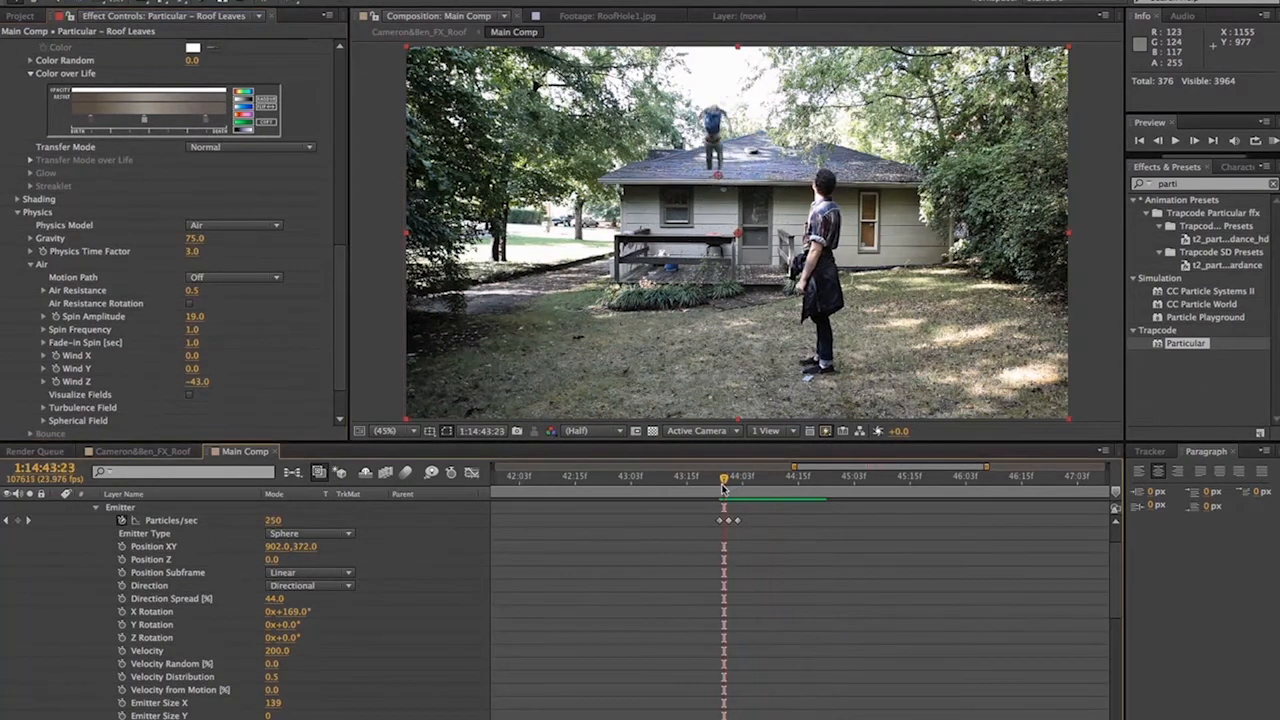
click(43, 408)
scroll(48, 405, down, 4)
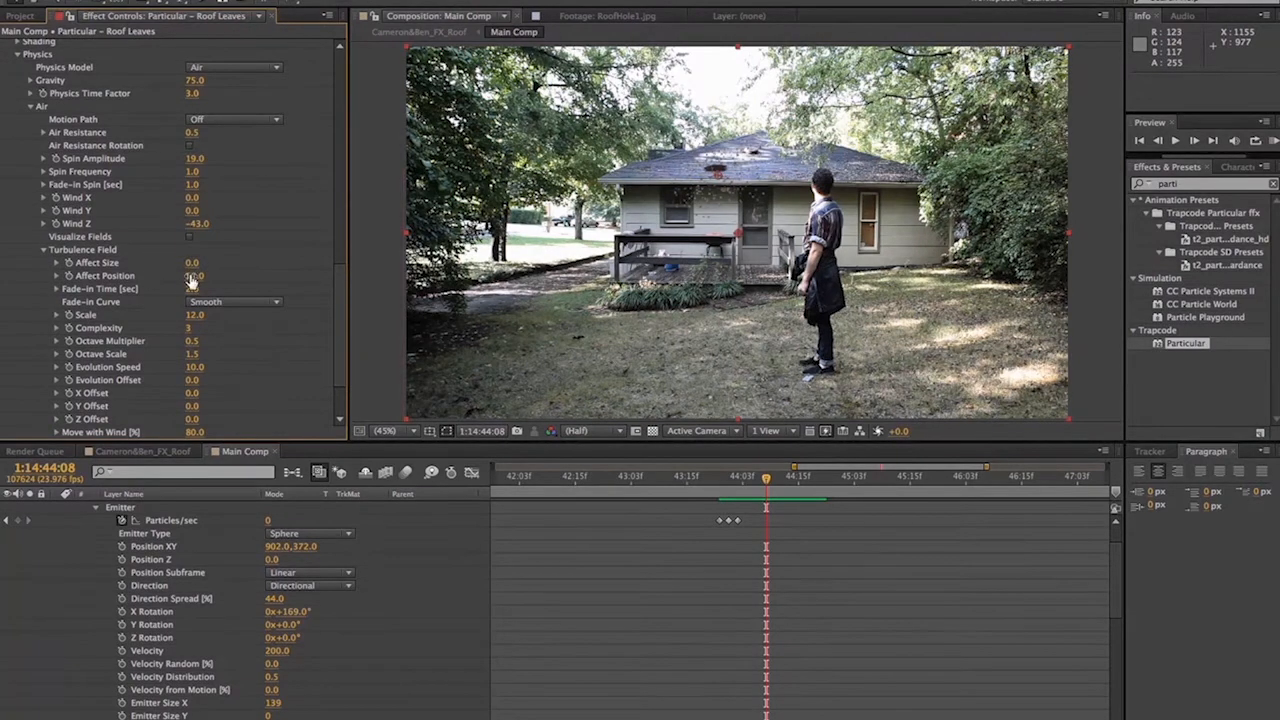
Play back the roof leaves burst repeatedly from the impact frames around 1:14:43:21 to 1:14:43:23
drag(744, 478, 725, 479)
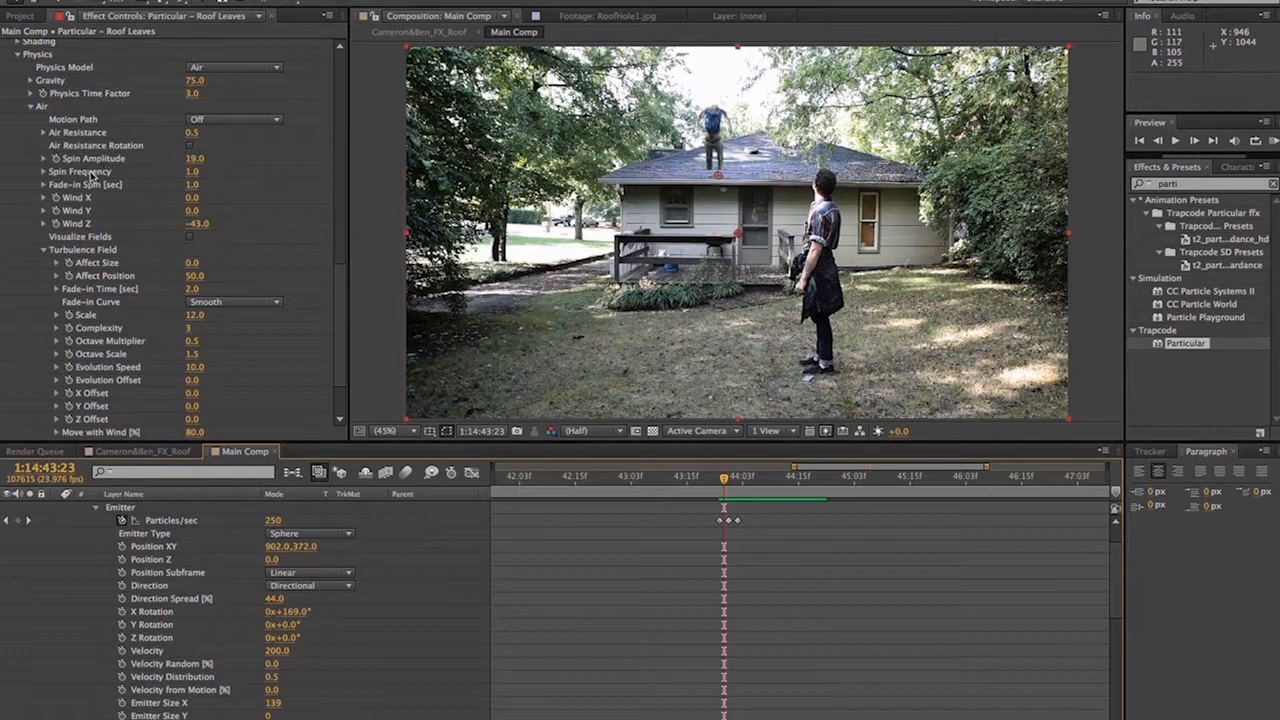
key(space)
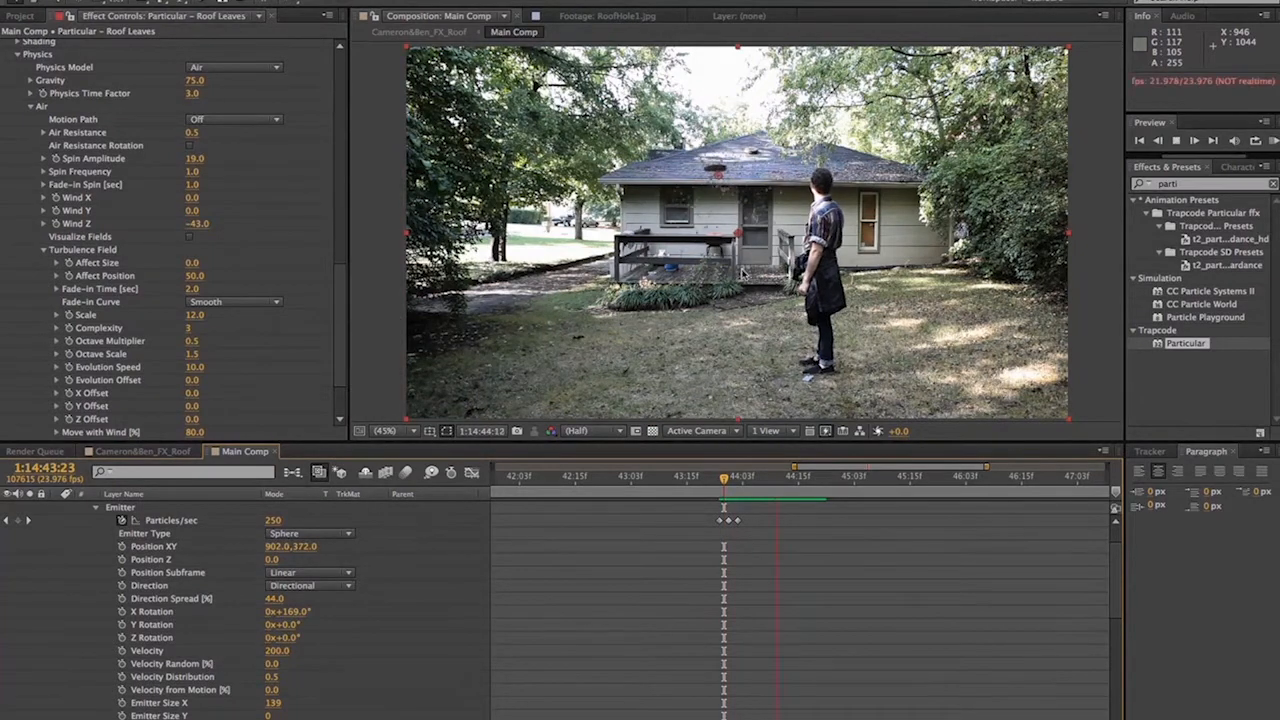
key(space)
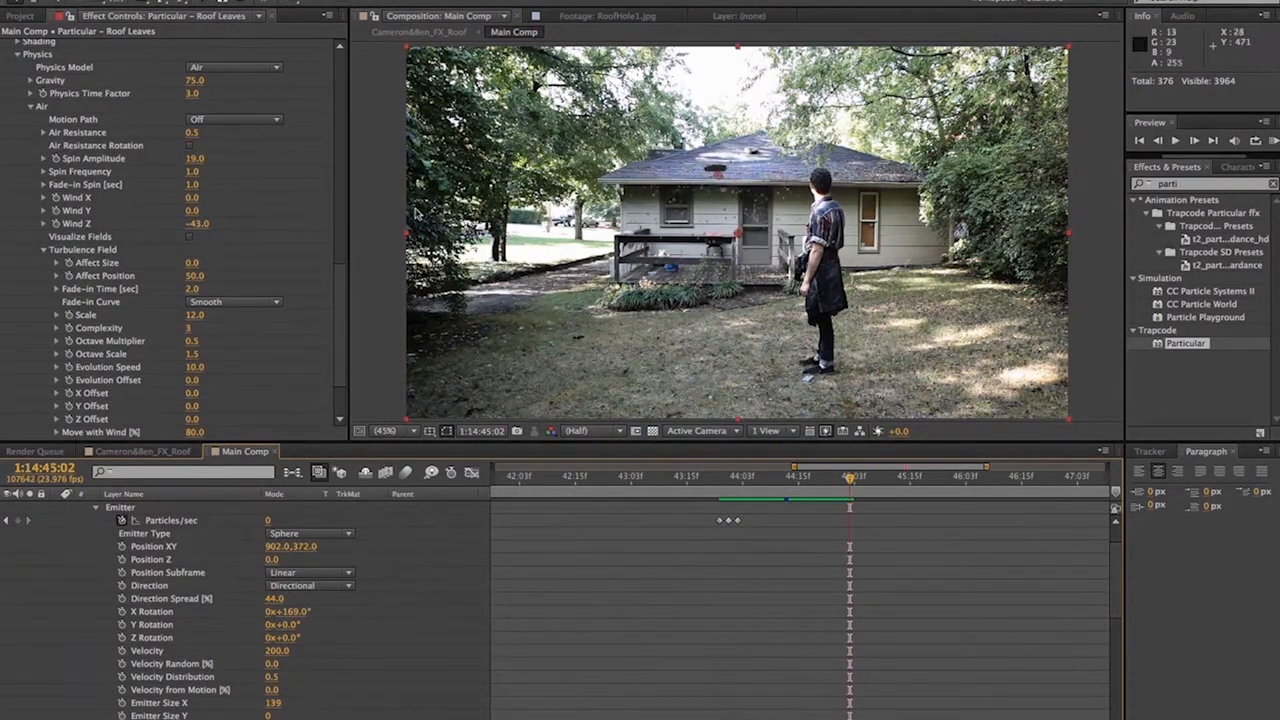
drag(776, 484, 710, 477)
key(space)
key(space)
drag(736, 483, 714, 484)
key(space)
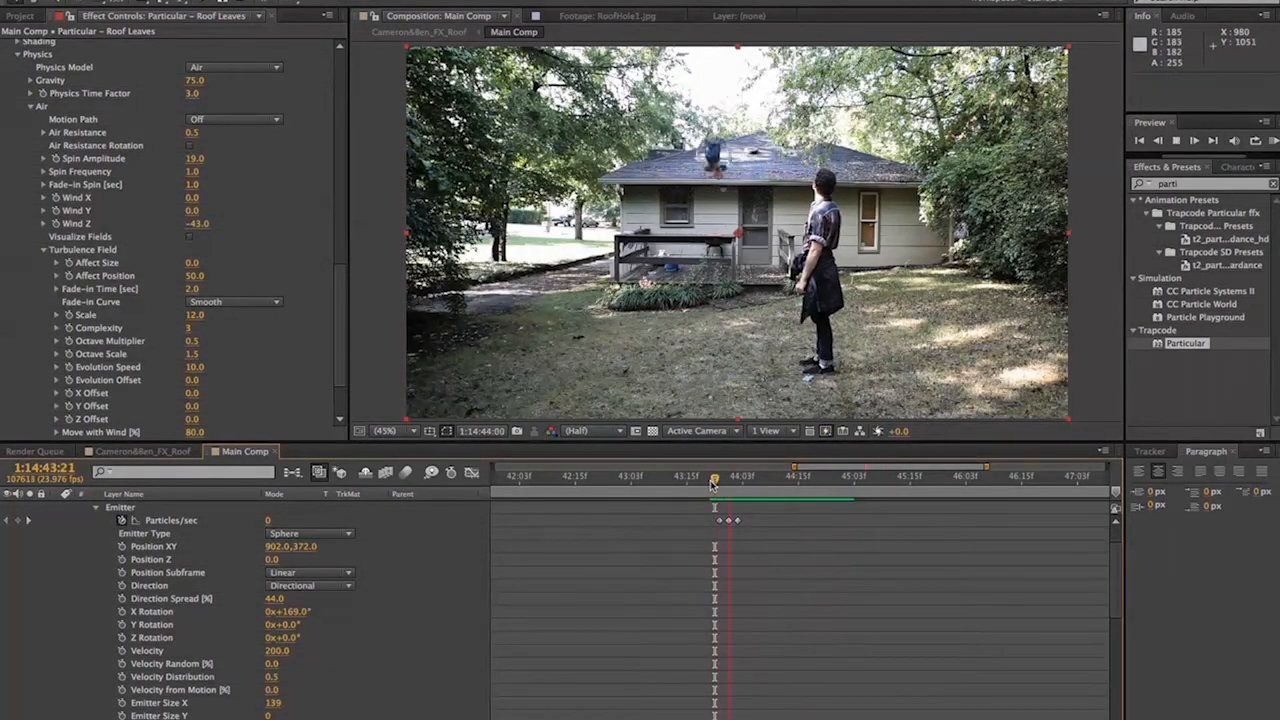
Replay the impact from 1:14:43:22, watching how the roof leaves scatter and fall
click(711, 484)
key(space)
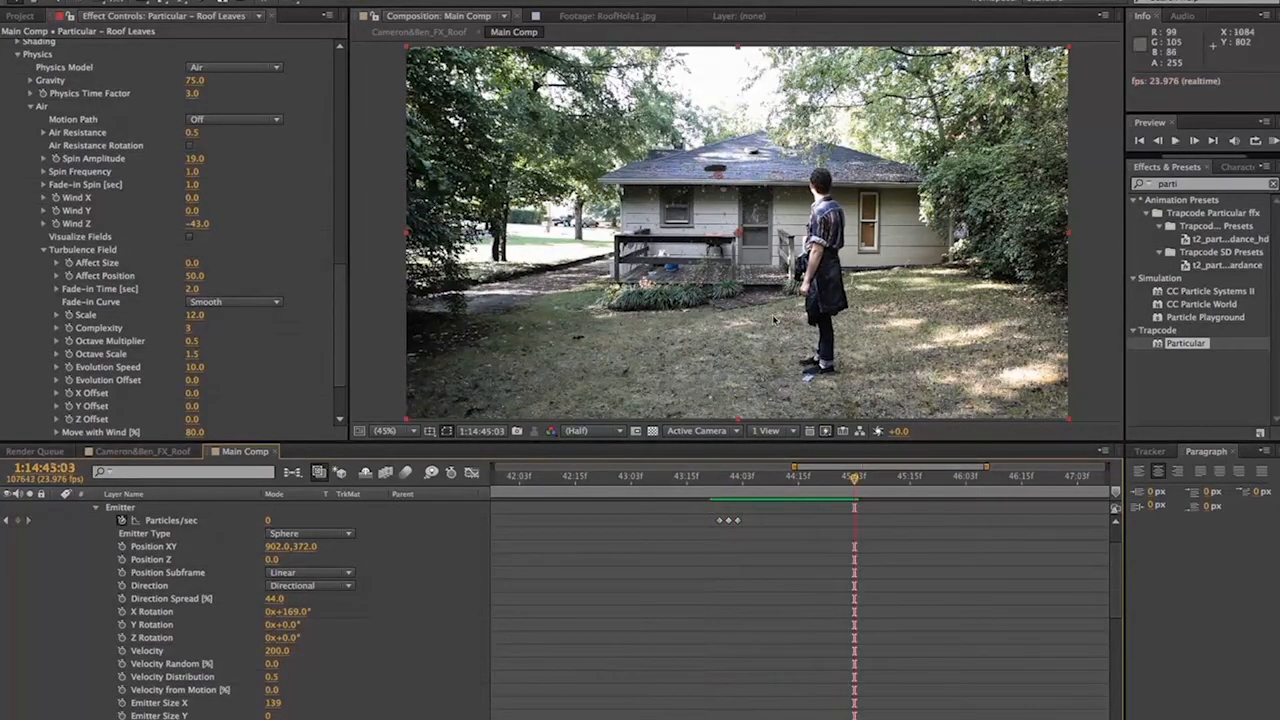
drag(746, 484, 720, 484)
key(space)
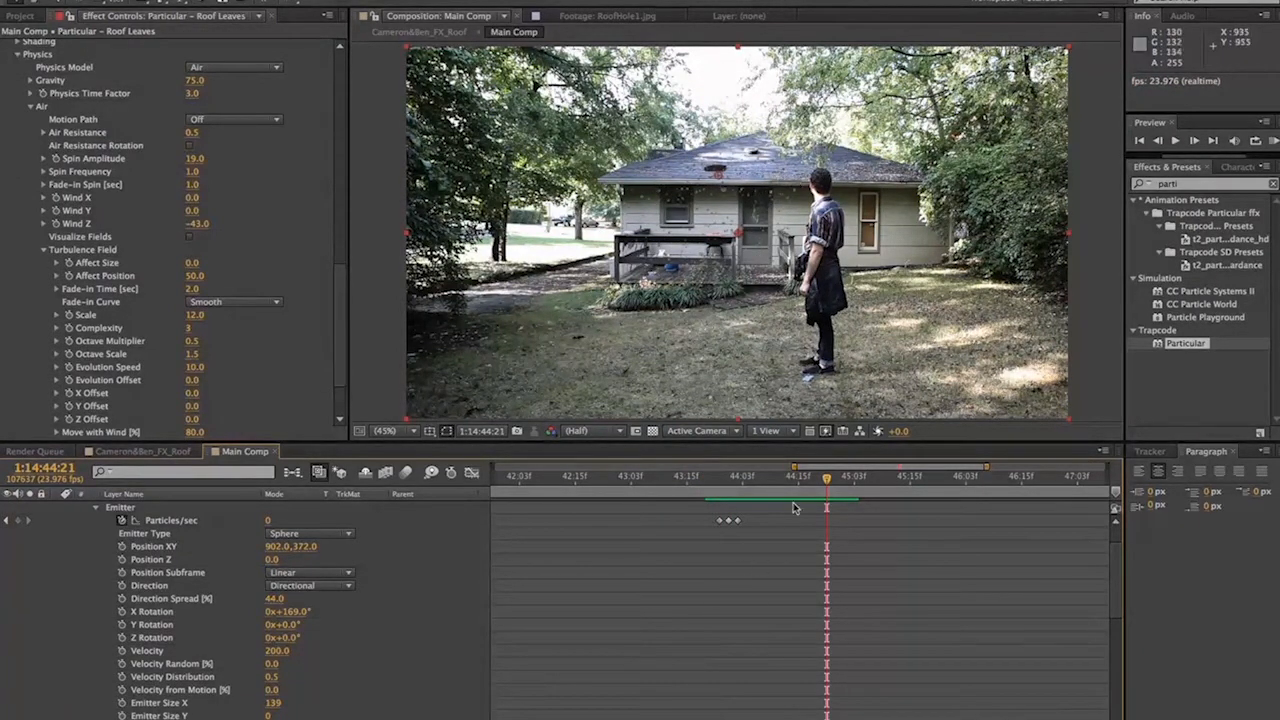
drag(800, 490, 719, 490)
key(space)
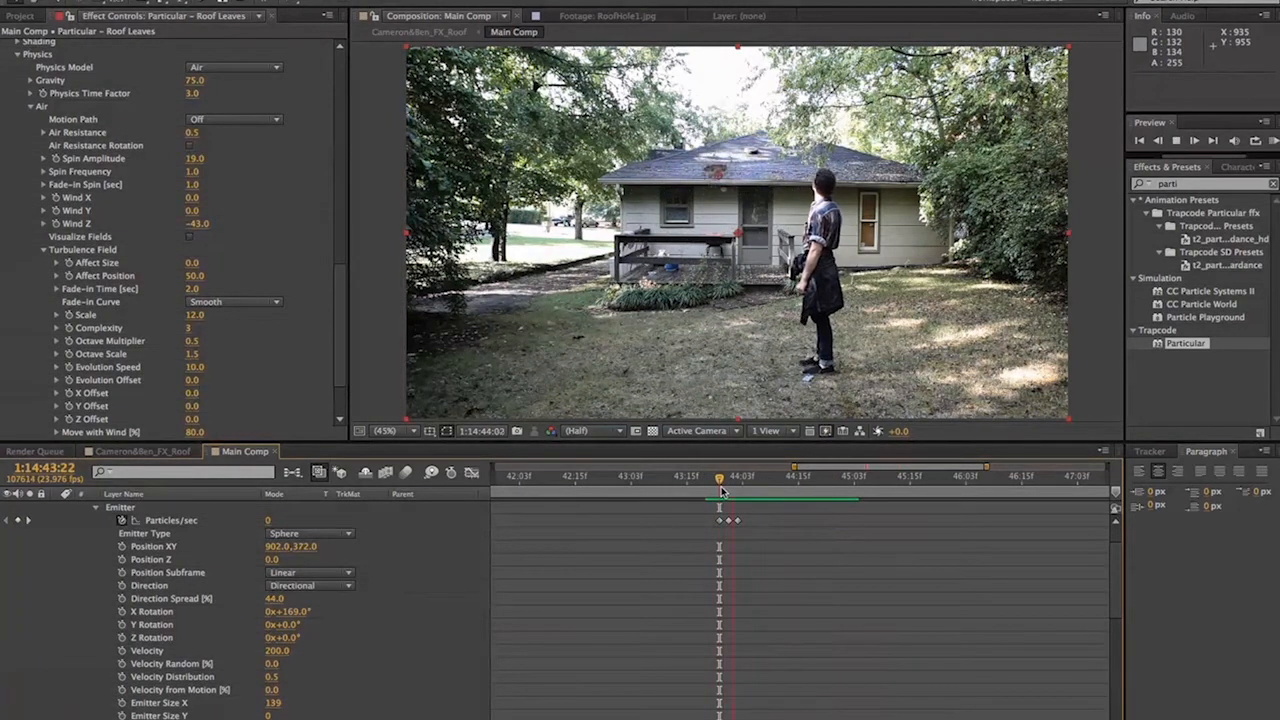
Check the options available for Particular's Physics Model, leaving it on Air
scroll(137, 137, up, 1)
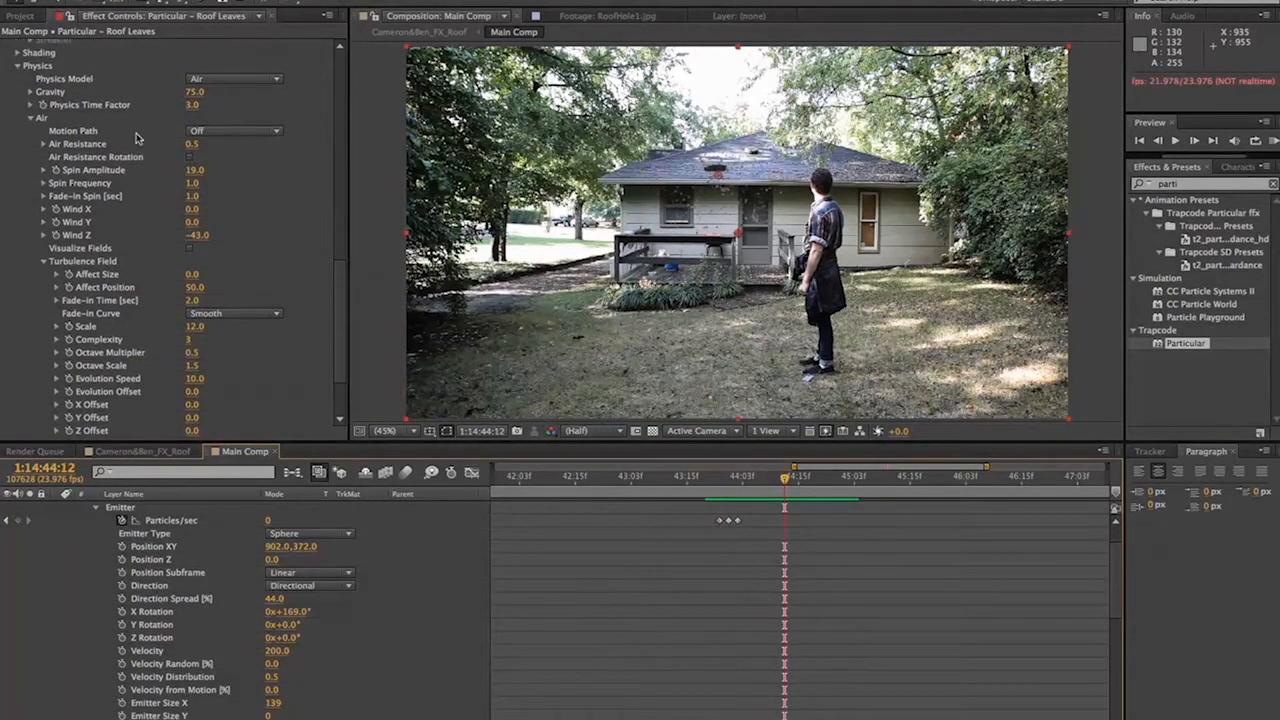
click(255, 80)
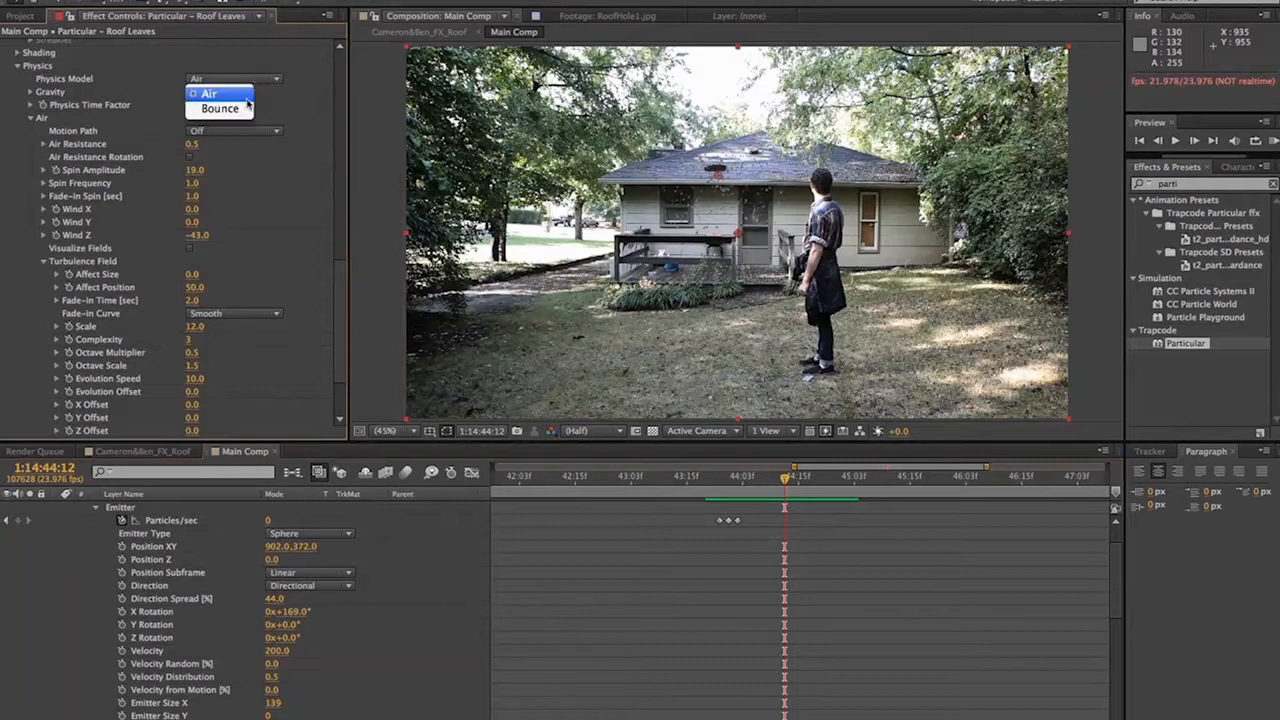
click(290, 72)
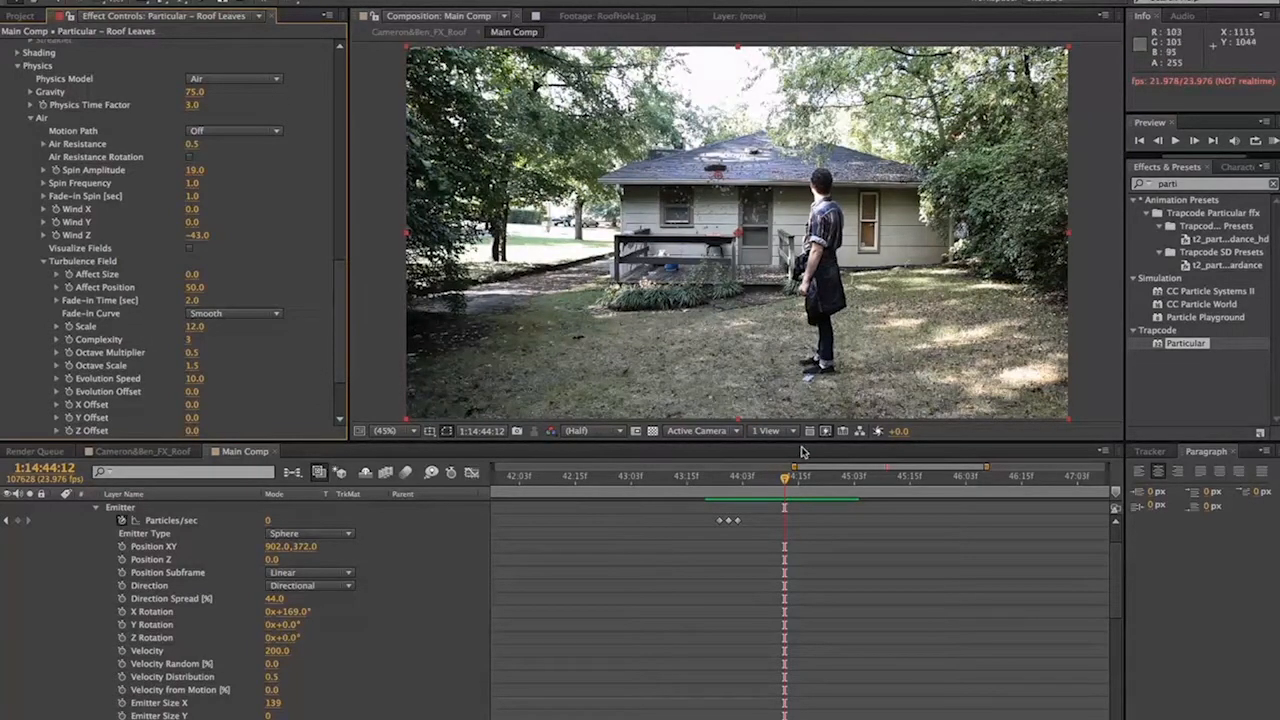
Play back the particles from the start of the impact with the Air physics model
click(714, 492)
drag(714, 492, 719, 492)
key(space)
key(space)
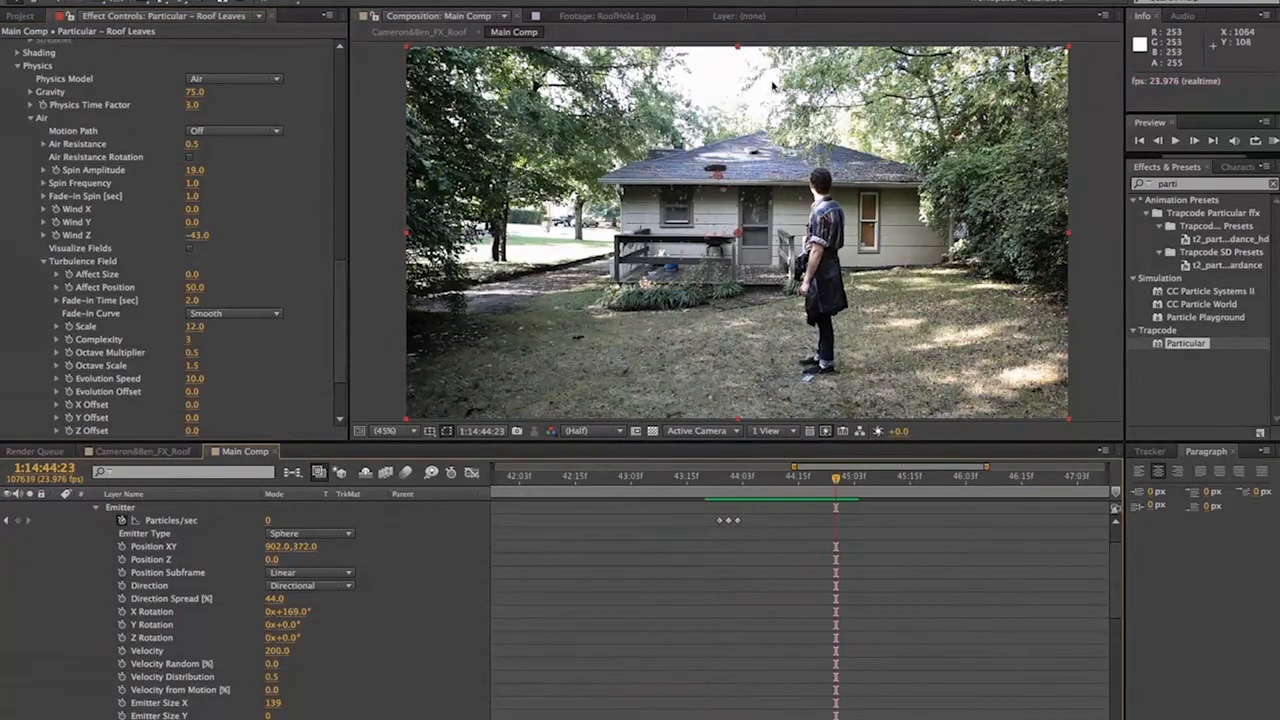
click(717, 481)
key(space)
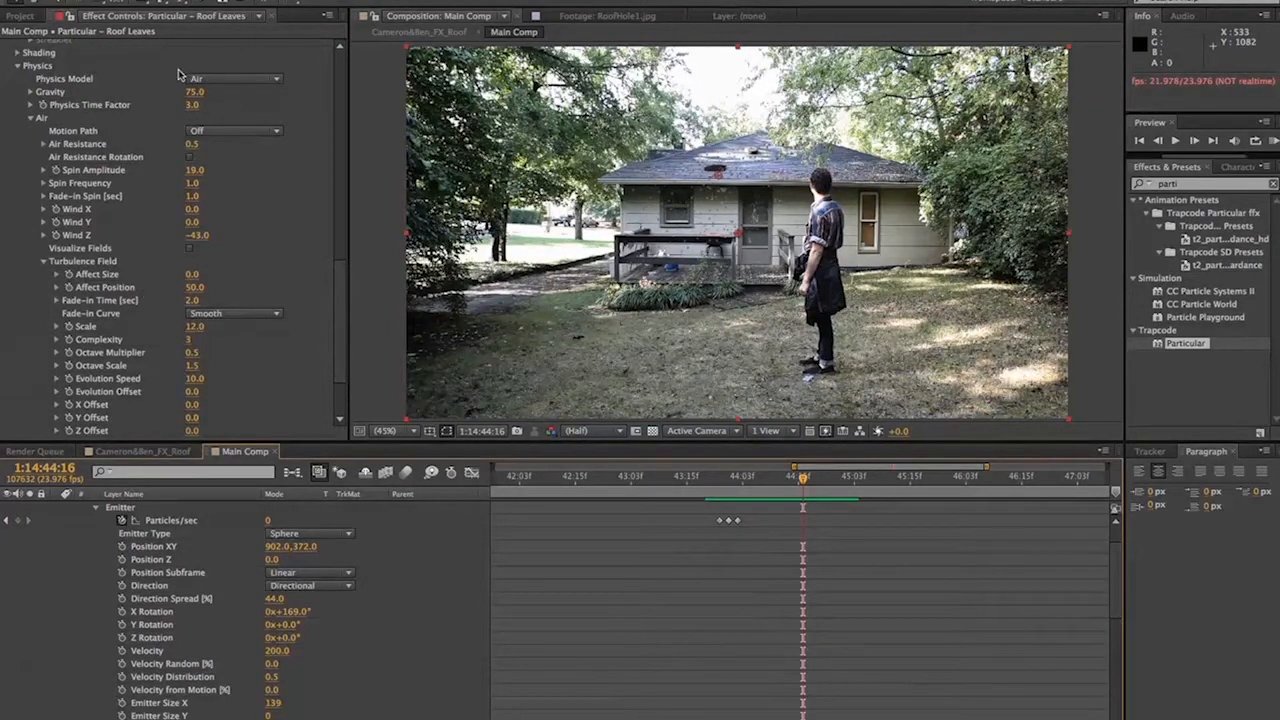
Collapse Particular's Physics settings and the expanded properties of the Particular - Roof Leaves layer
click(17, 66)
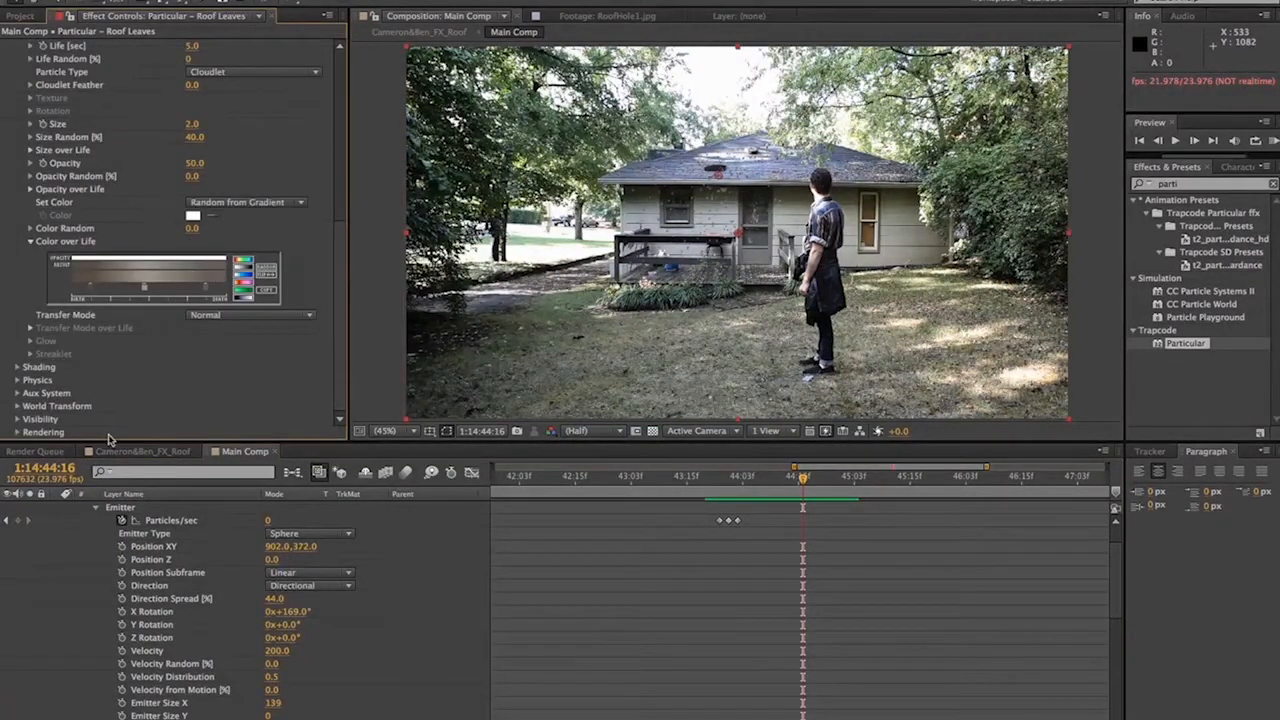
scroll(103, 605, up, 1)
click(56, 508)
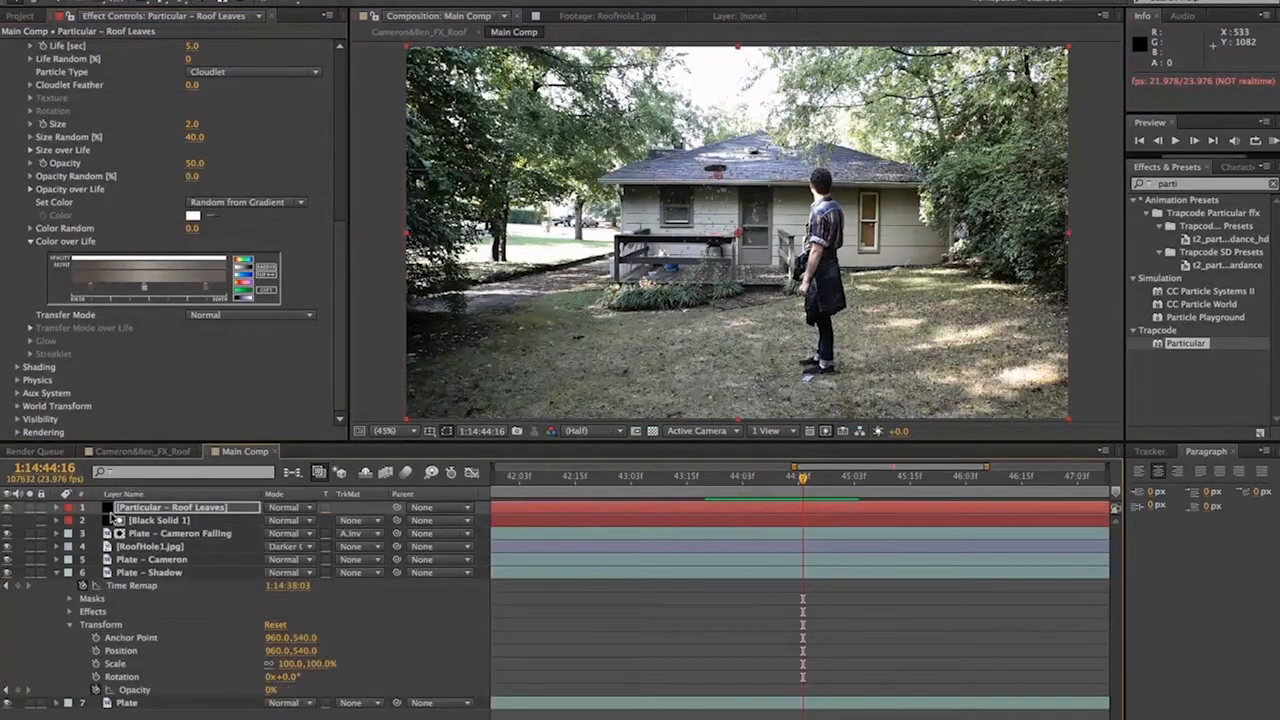
Make the Black Solid 1 matte layer visible, duplicate it and place the copy above Particular - Roof Leaves
click(172, 521)
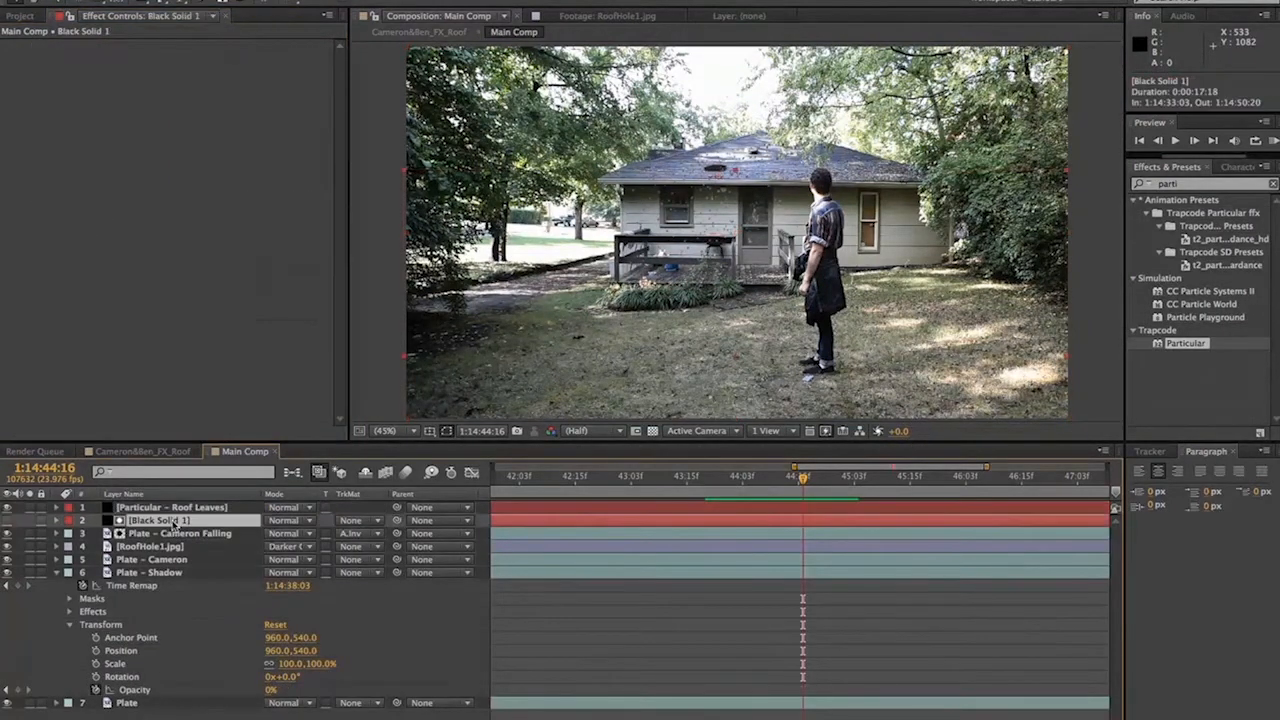
click(8, 521)
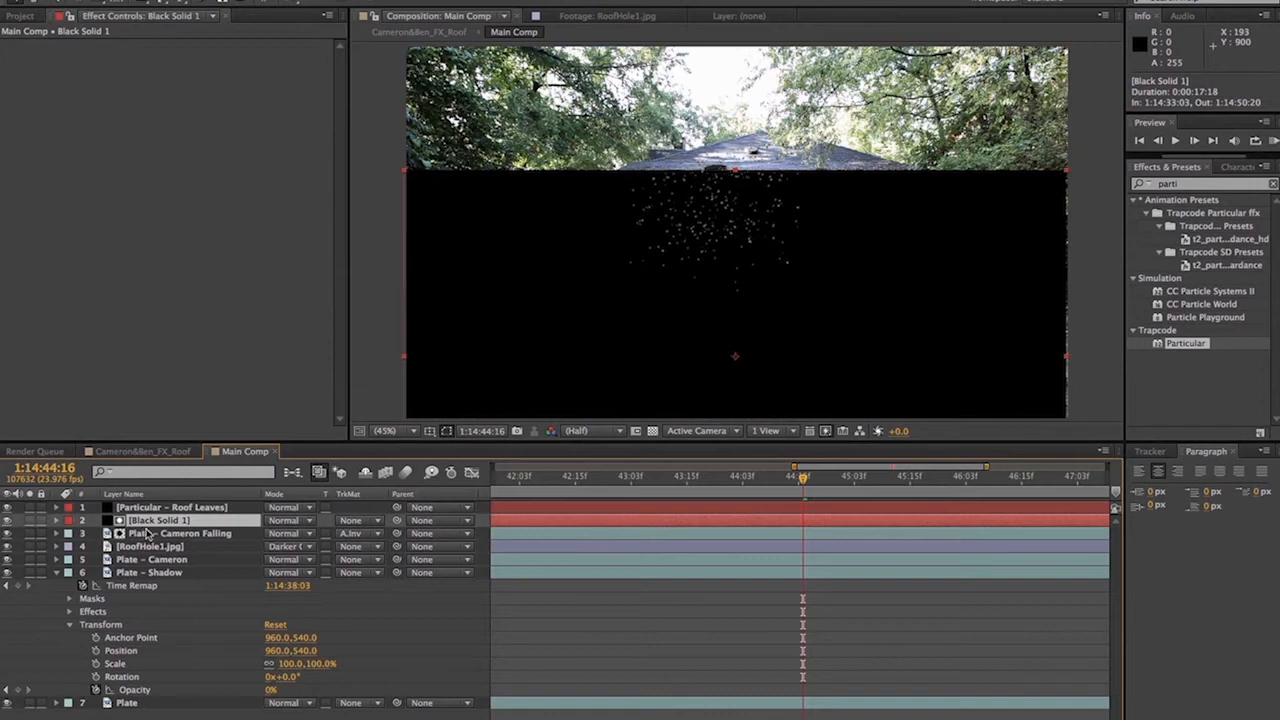
key(ctrl+d)
drag(148, 522, 173, 507)
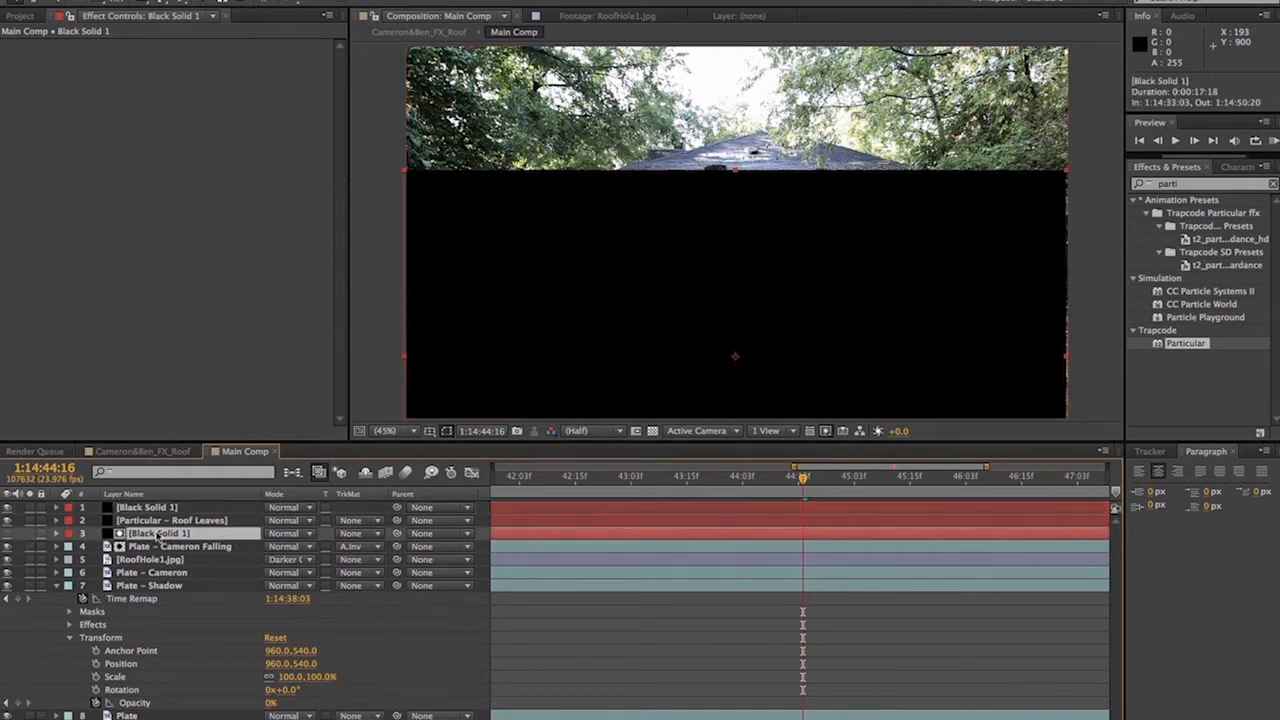
Set the track matte of Particular - Roof Leaves to Alpha Inverted Matte "[Black Solid 1]"
click(175, 520)
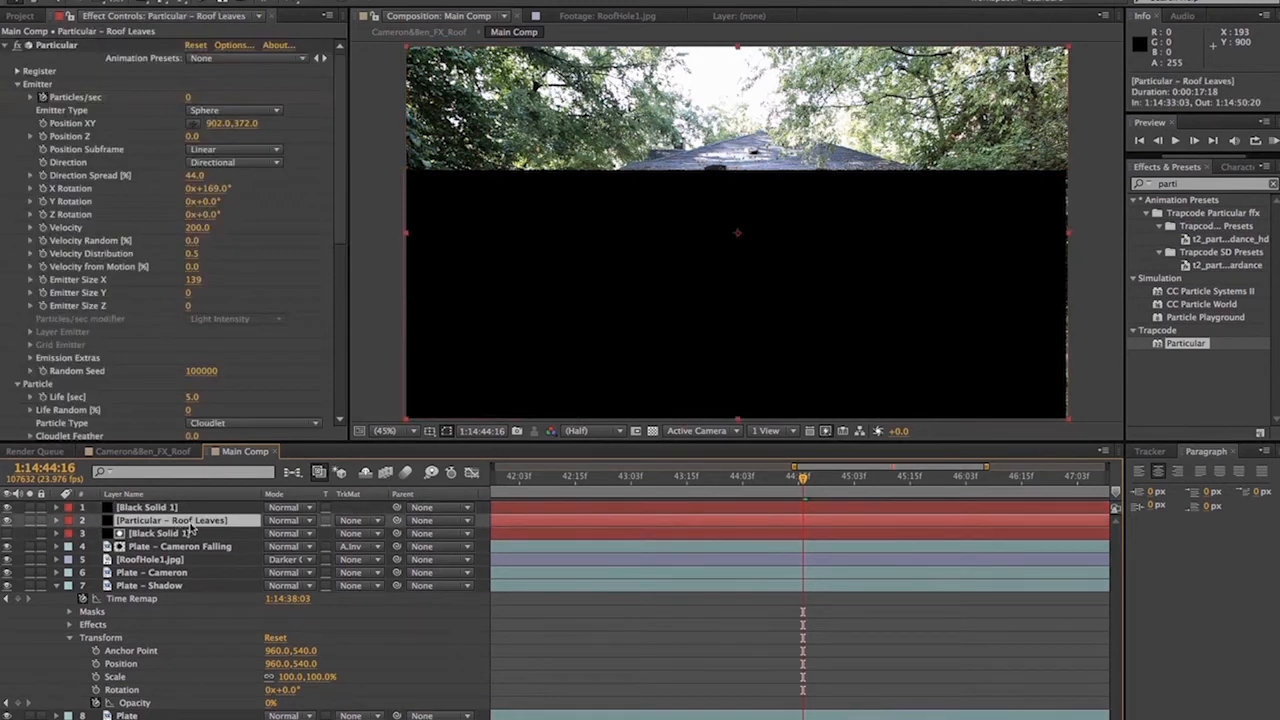
click(383, 521)
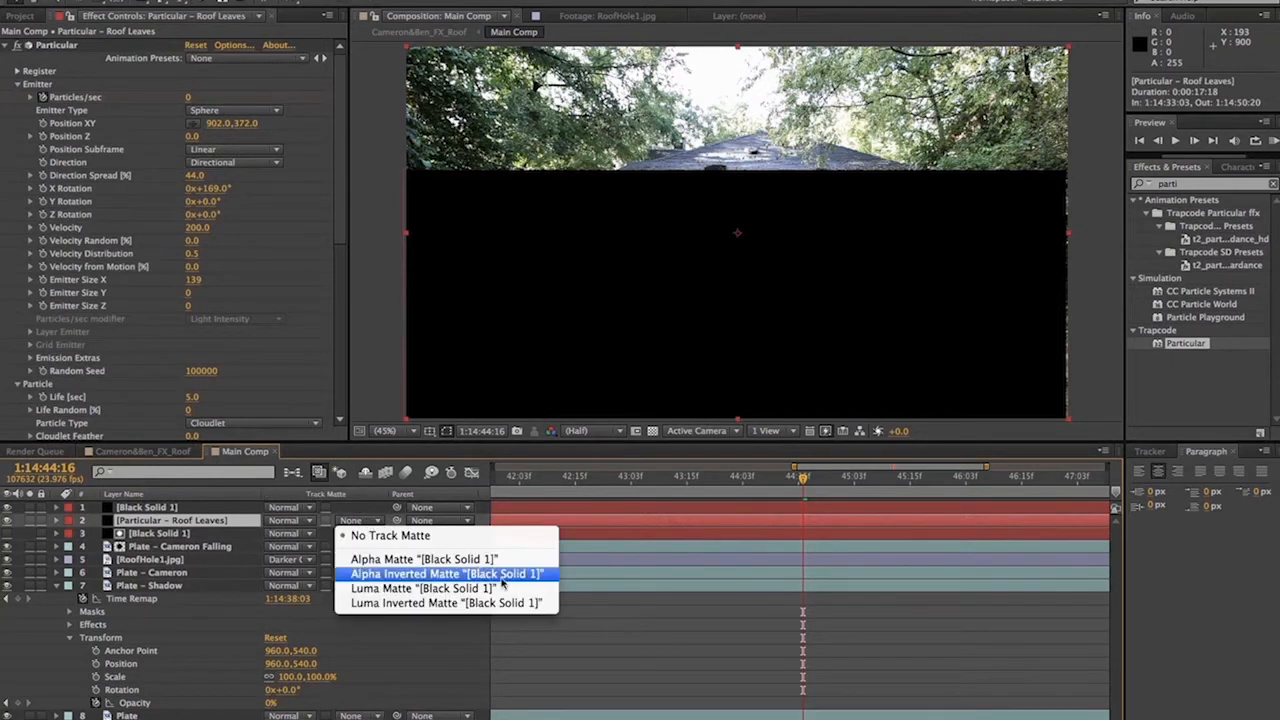
click(443, 574)
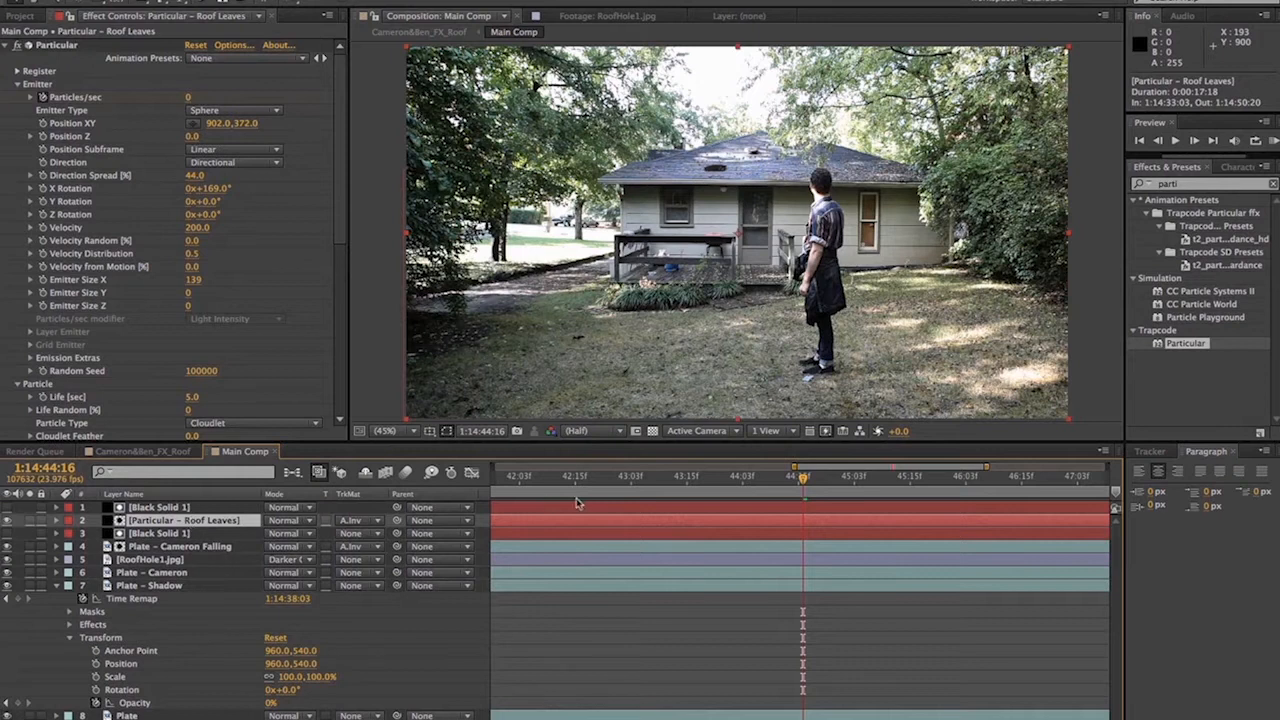
Play back the matted roof leaves burst from about 1:14:43:18 and return to 1:14:43:20
drag(785, 475, 702, 485)
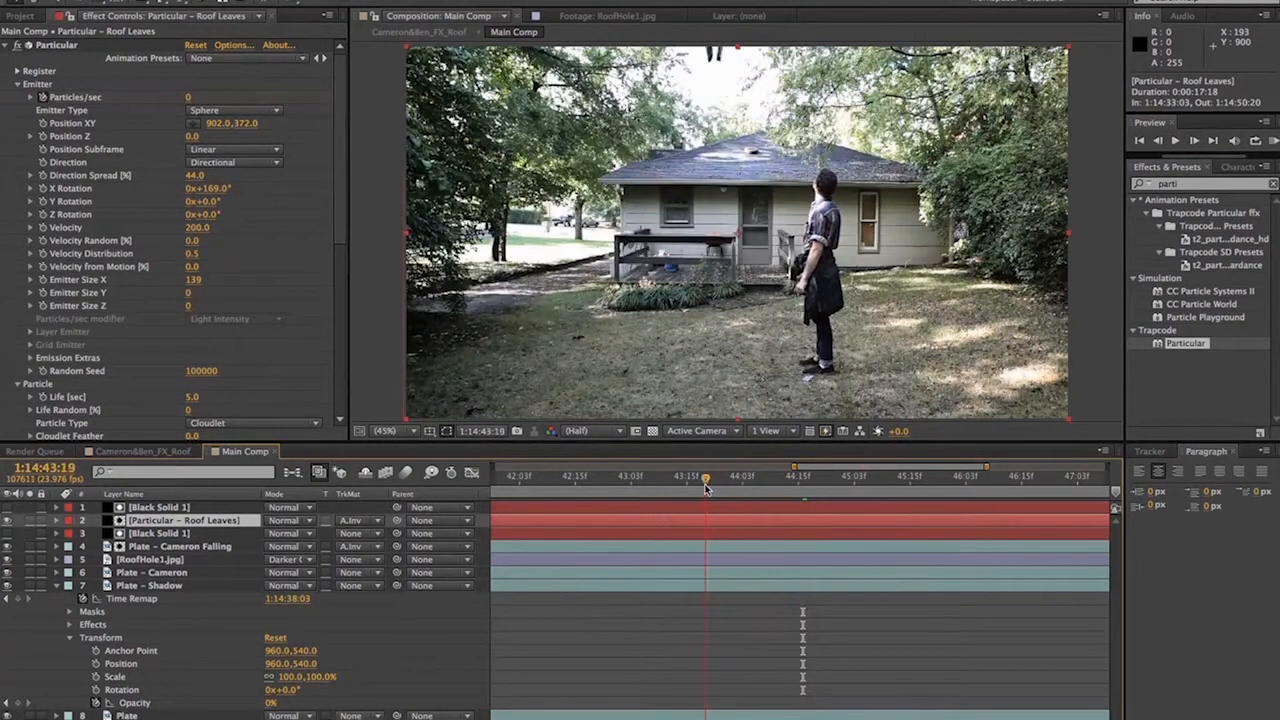
key(space)
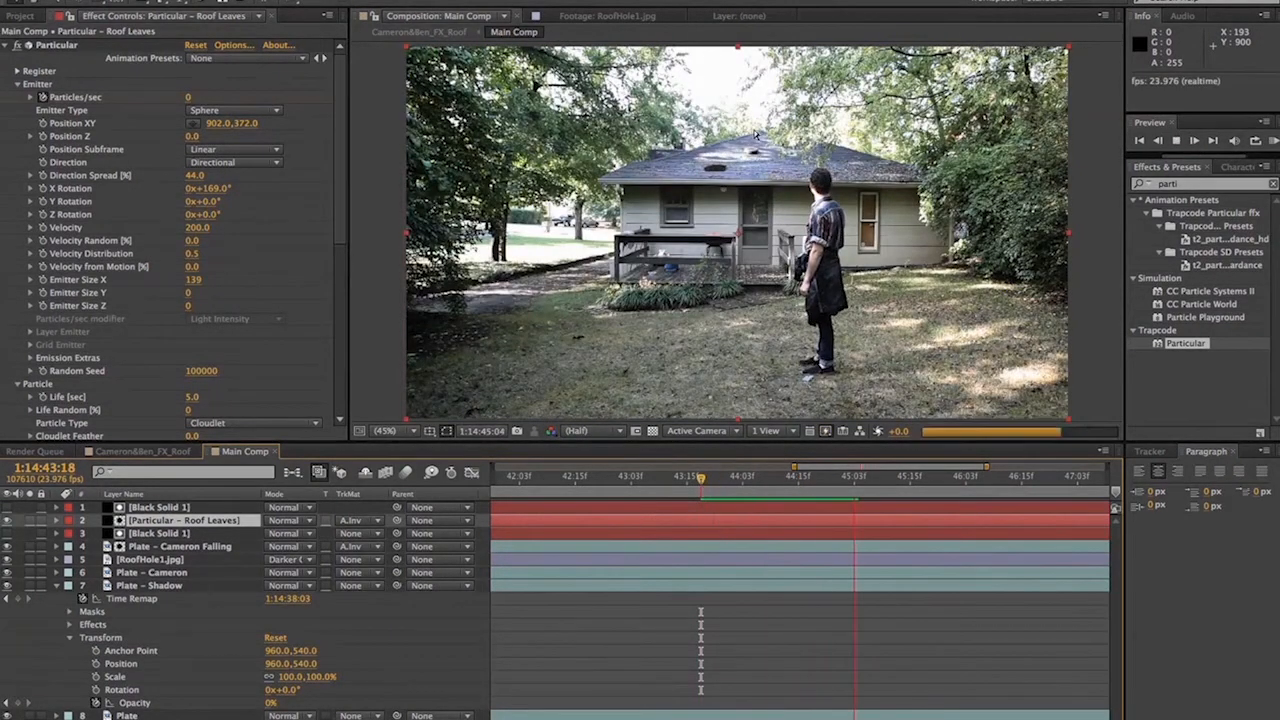
key(space)
drag(706, 480, 714, 480)
key(space)
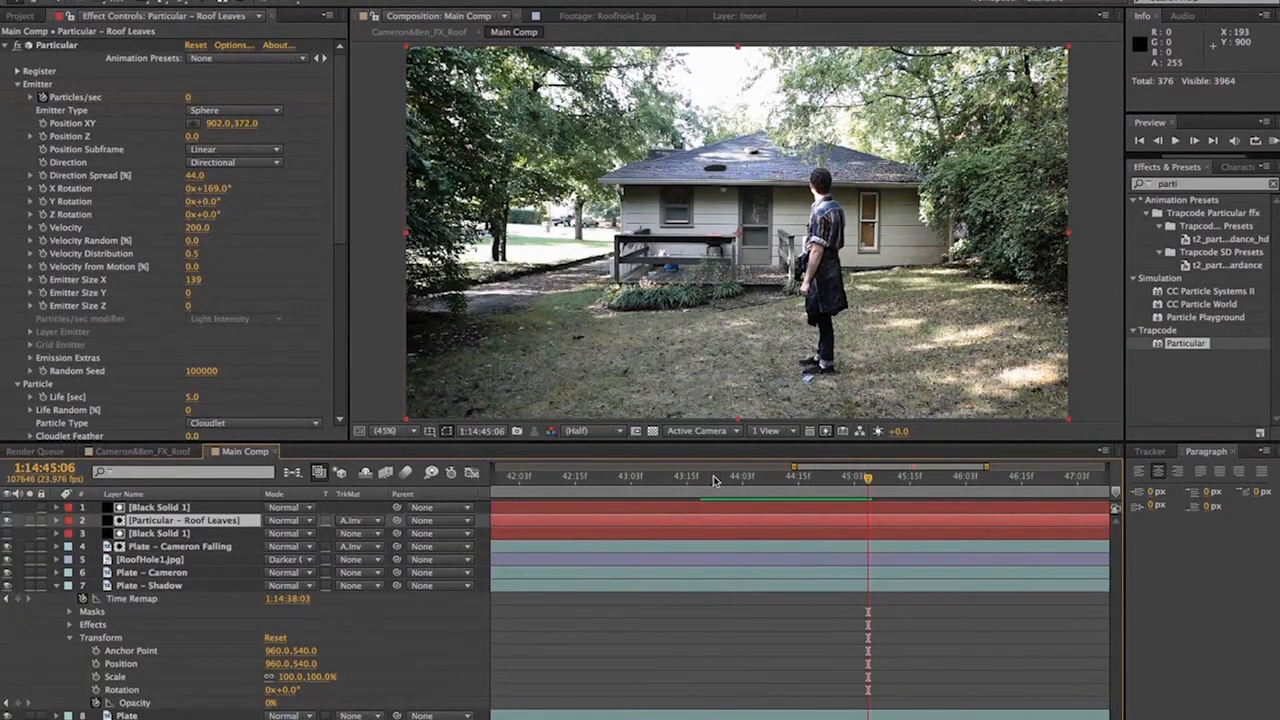
key(space)
click(772, 479)
drag(772, 479, 710, 479)
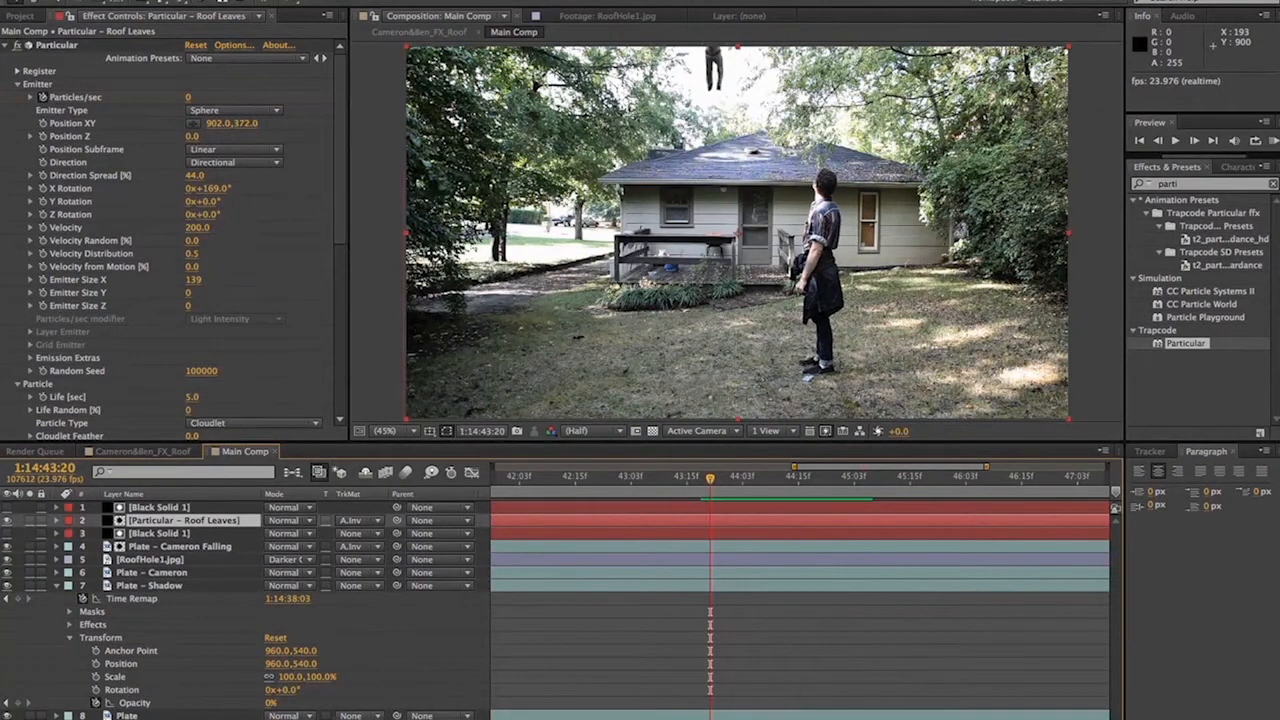
Show the layer switches columns and move the current time to 1:14:37:01, just before the takeoff
key(F4)
scroll(720, 516, left, 5)
scroll(720, 516, right, 6)
scroll(720, 516, left, 10)
drag(769, 481, 737, 483)
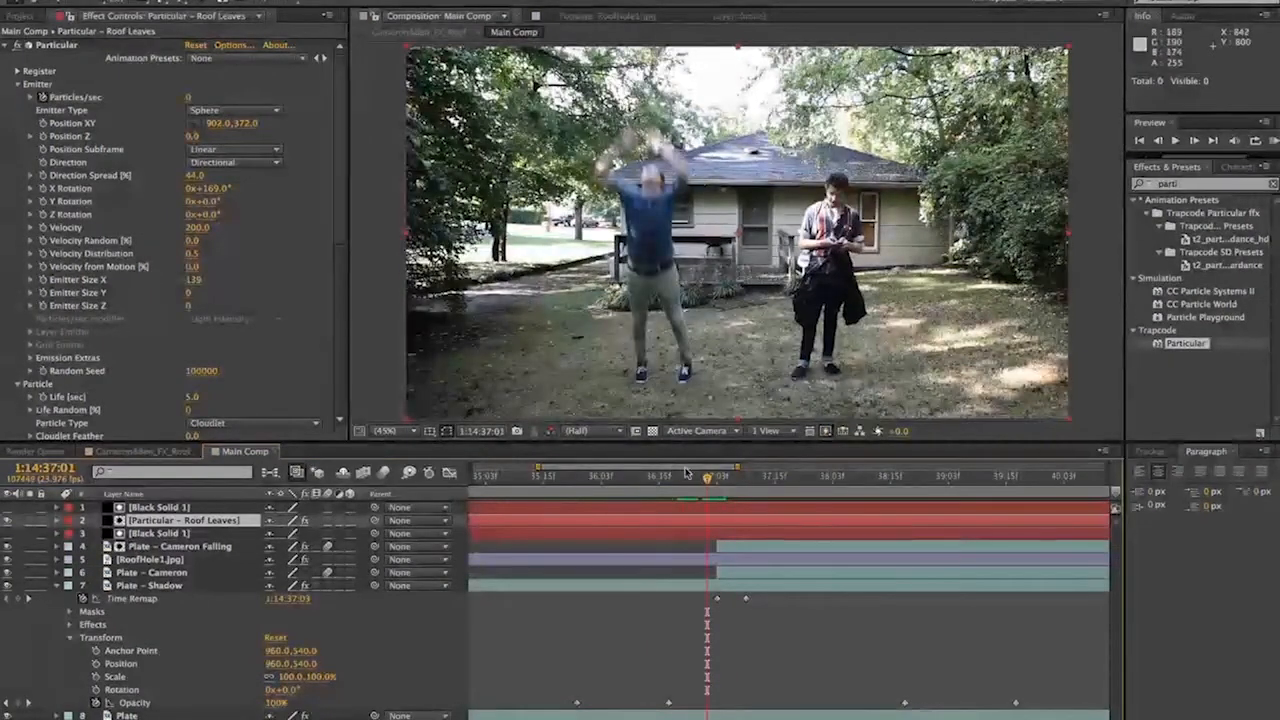
drag(707, 478, 749, 485)
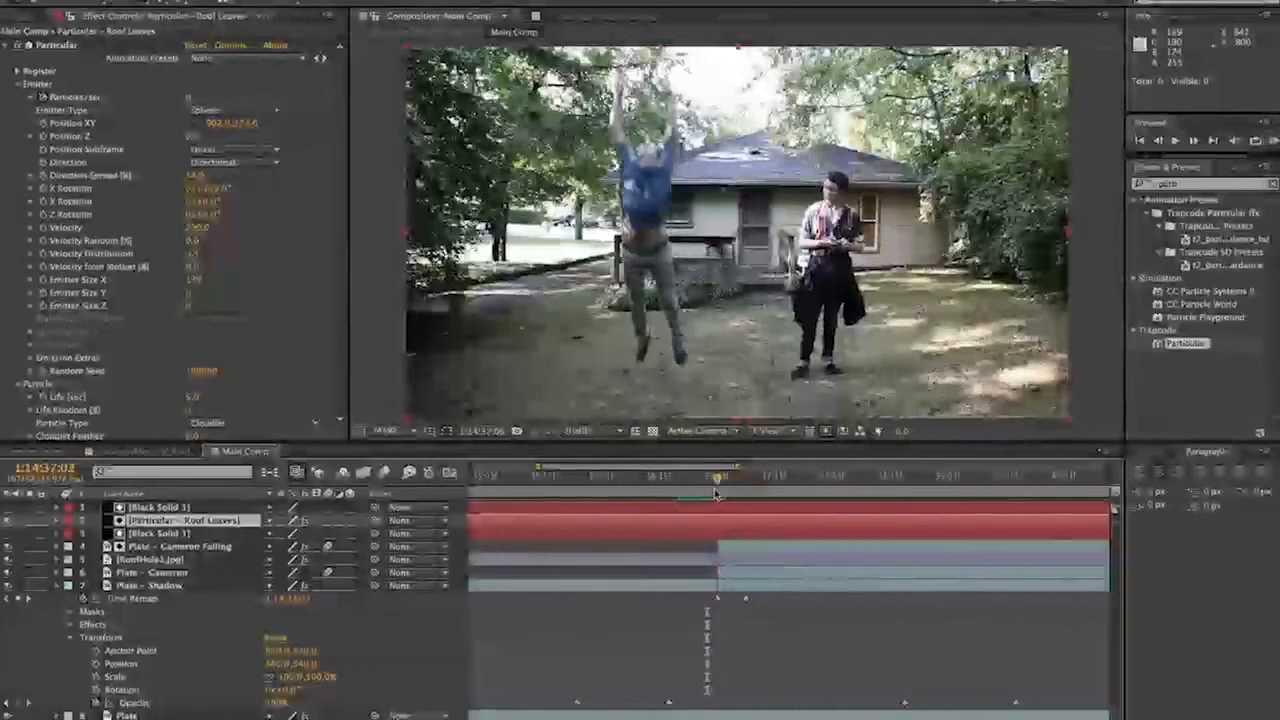
drag(714, 488, 709, 492)
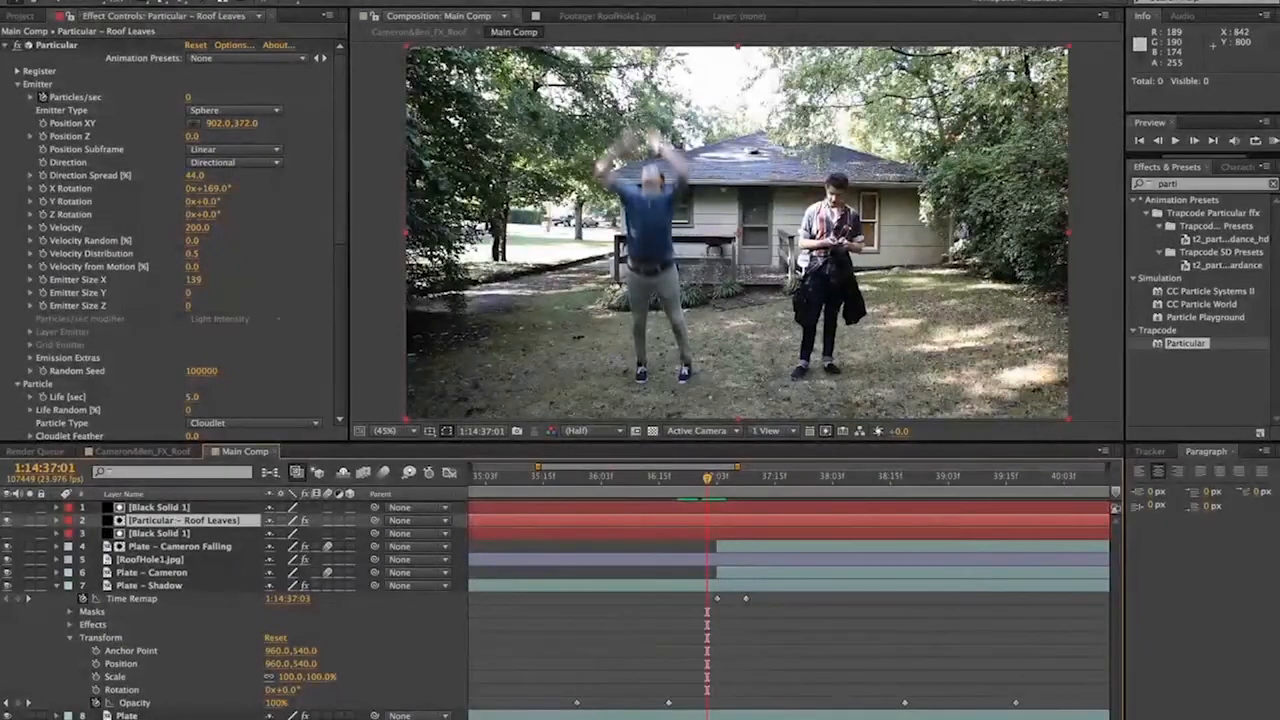
Create a 1920 x 1080 black solid named "Particular - Ground Leaves" and apply the Particular effect to it
right_click(260, 520)
mouse_move(360, 1)
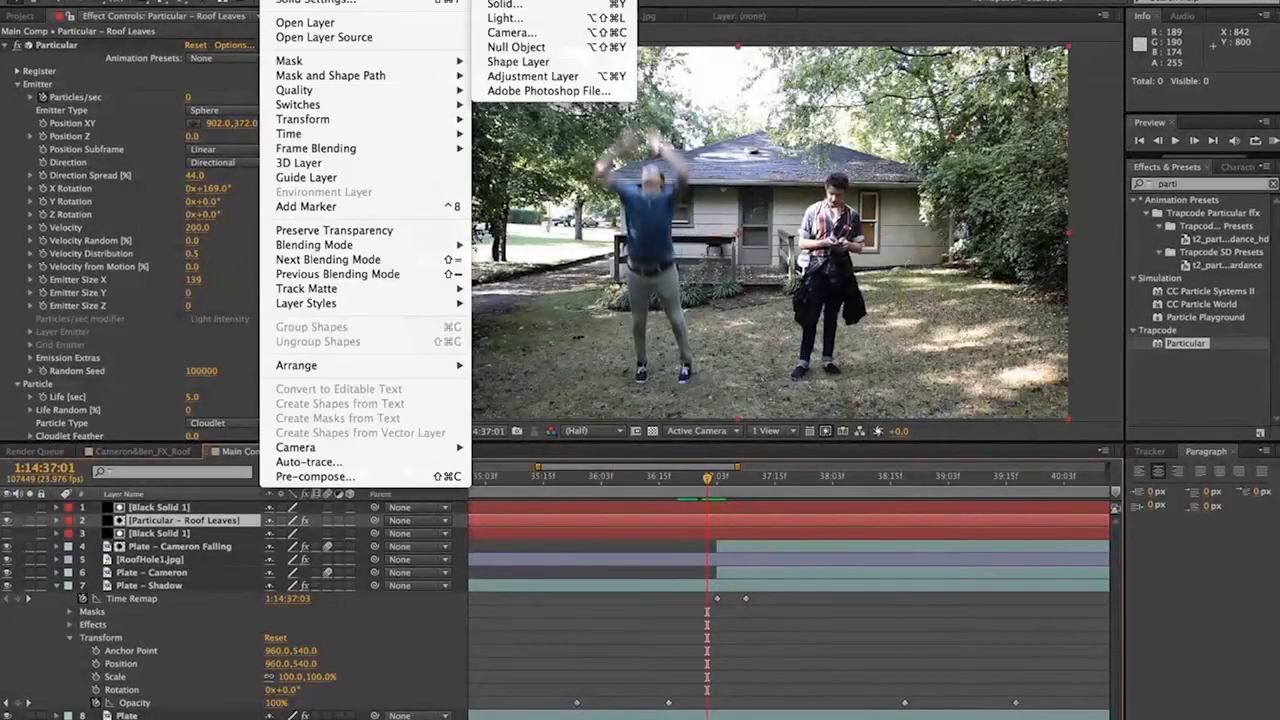
click(505, 4)
text(Partic)
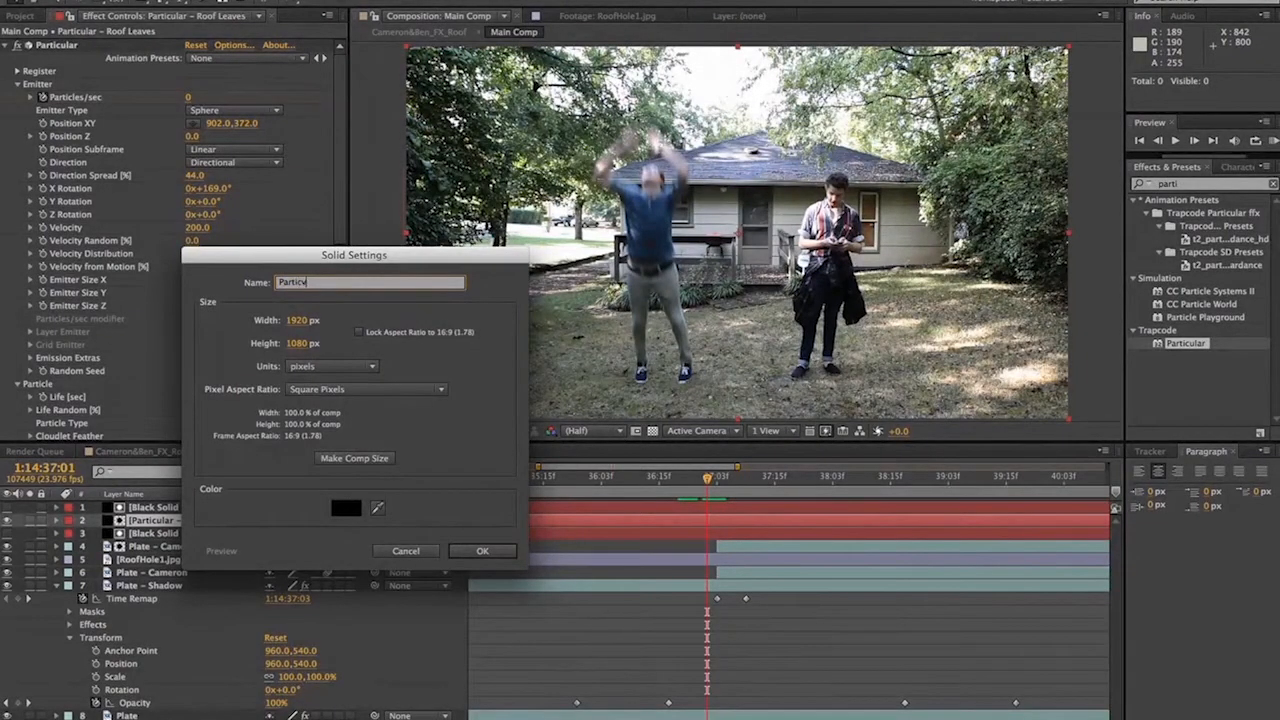
text(ular -)
text(Ground Leaves)
key(Return)
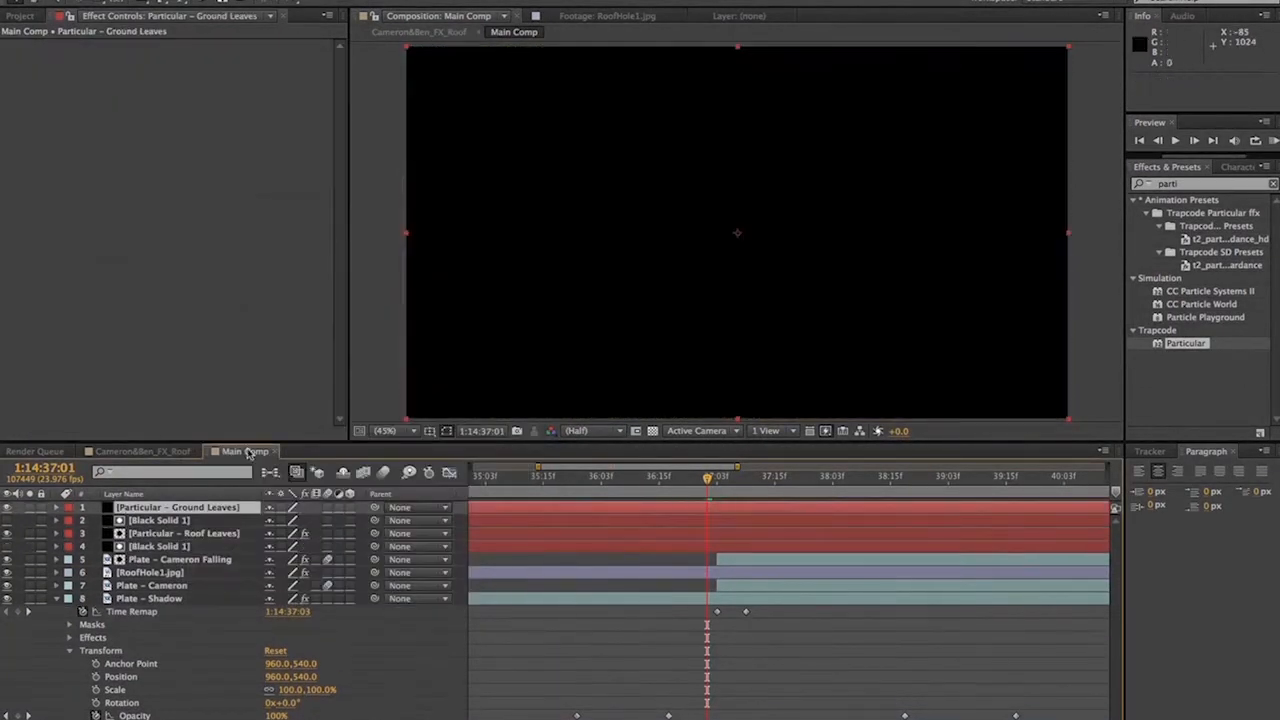
drag(1160, 350, 792, 507)
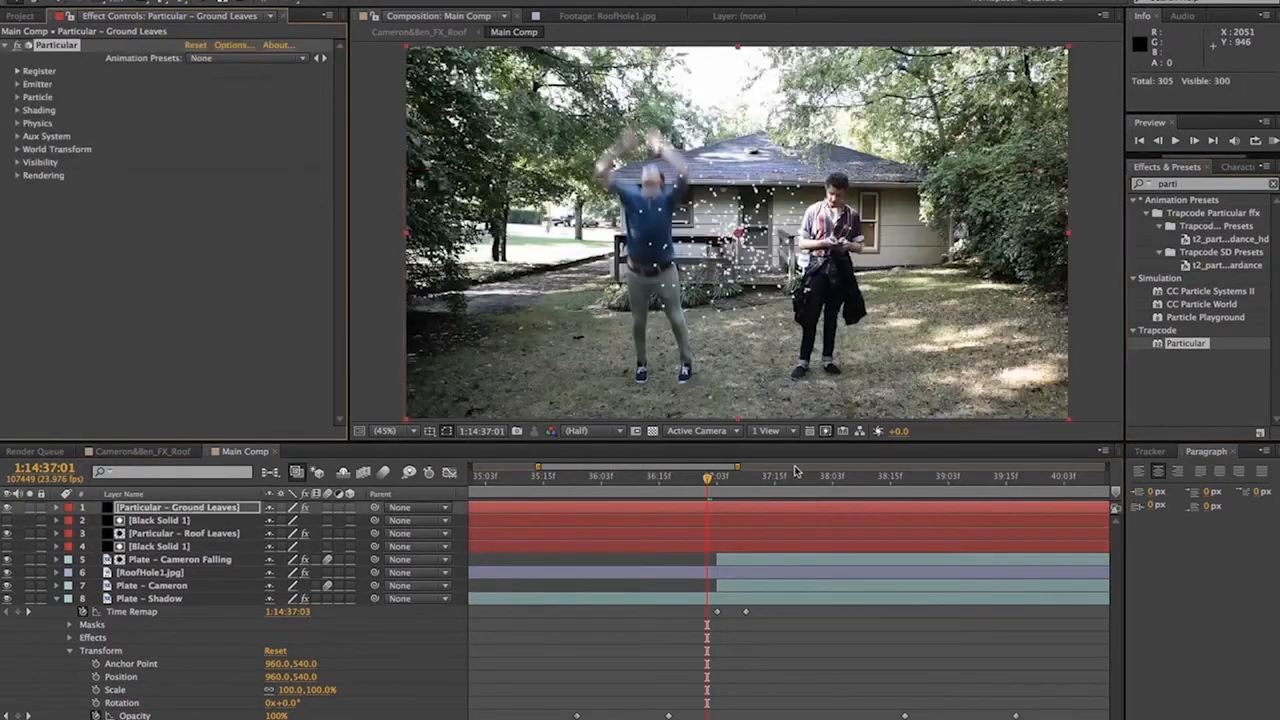
Step frame by frame through the takeoff between 1:14:36:23 and 1:14:37:01, ending on 1:14:37:01
key(space)
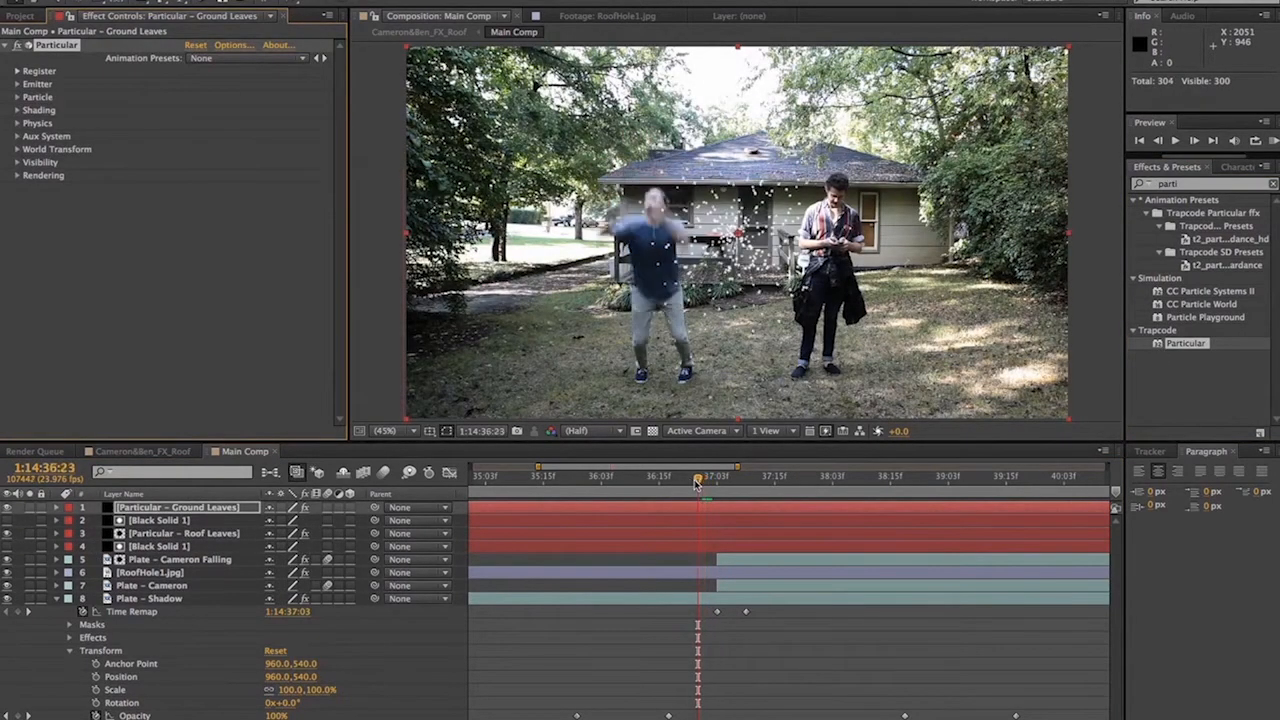
key(Page_Down)
key(Page_Down)
key(Page_Up)
key(Page_Up)
key(Page_Up)
key(Page_Up)
key(Page_Down)
key(Page_Up)
key(Page_Up)
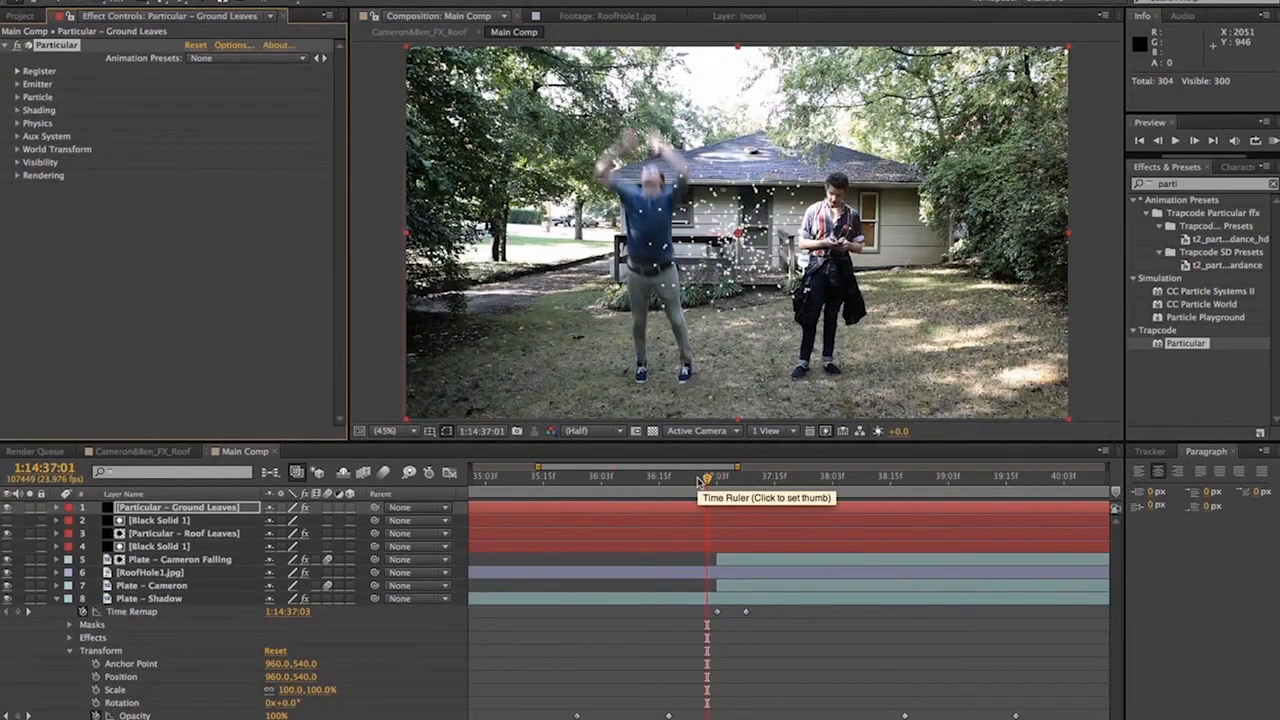
Apply the "Single Bound - Ground Leaves" animation preset to the Particular effect on the Ground Leaves layer and play back the takeoff
click(172, 510)
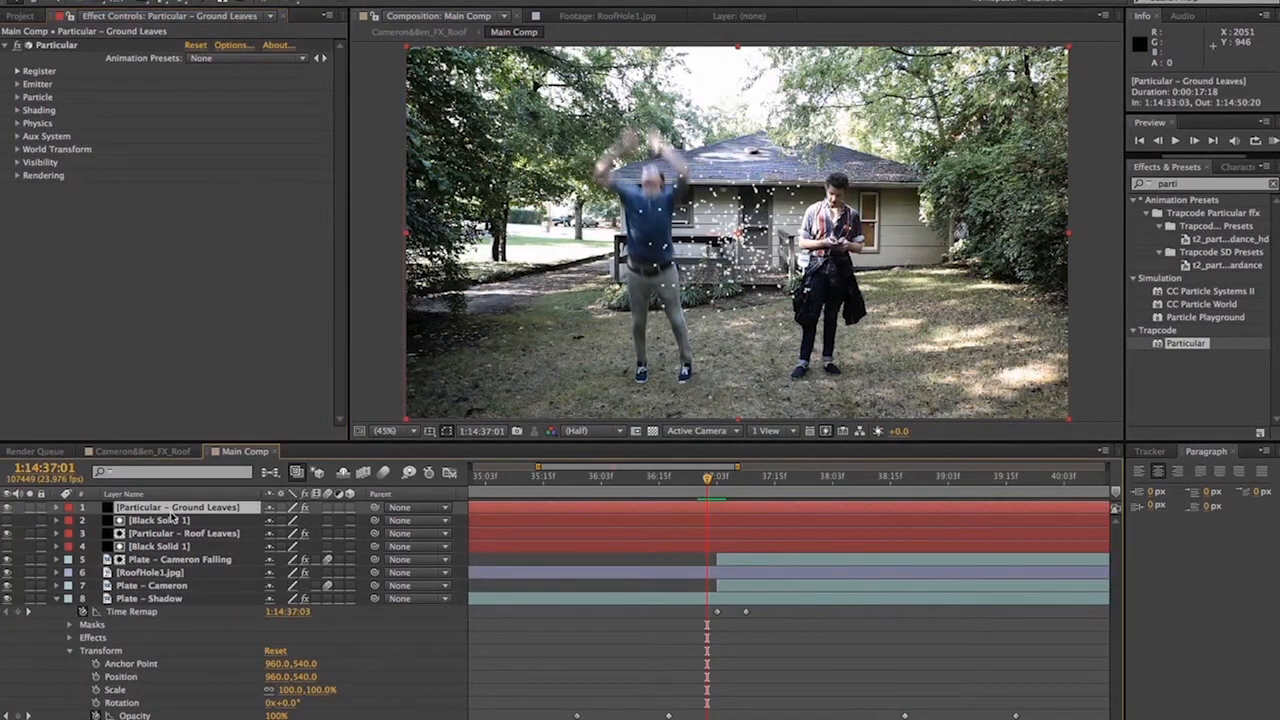
click(250, 58)
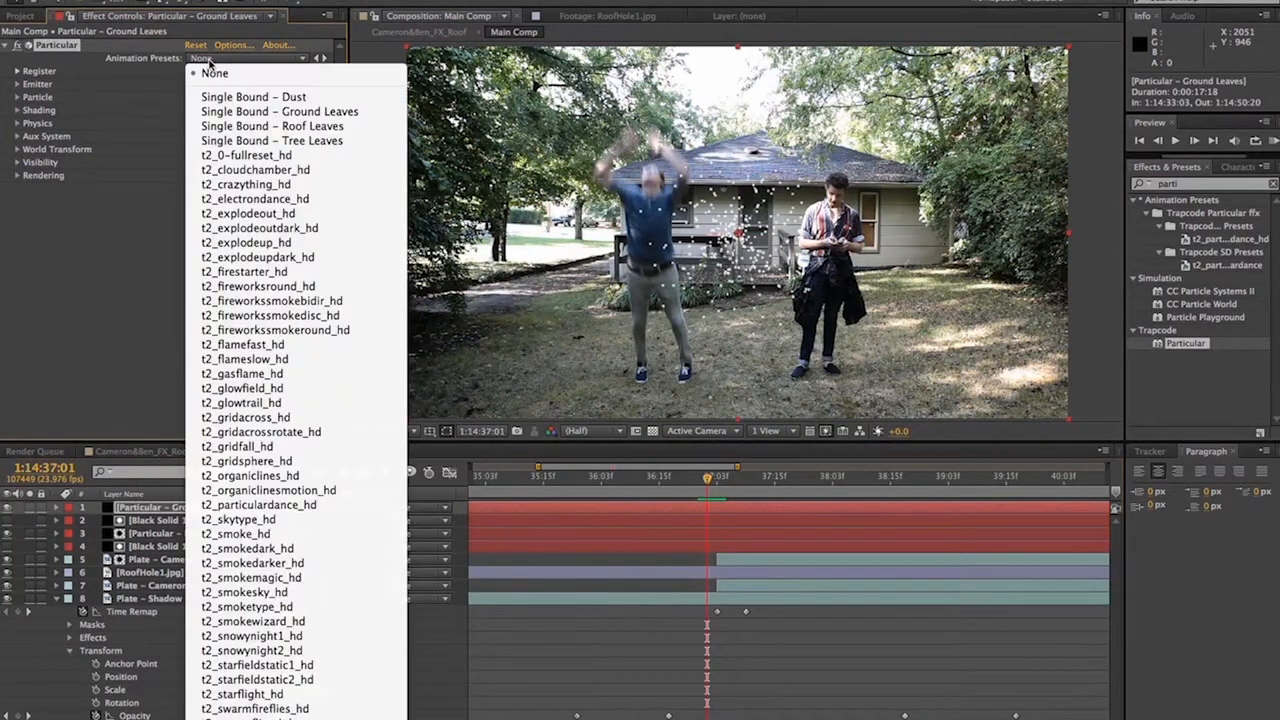
click(262, 112)
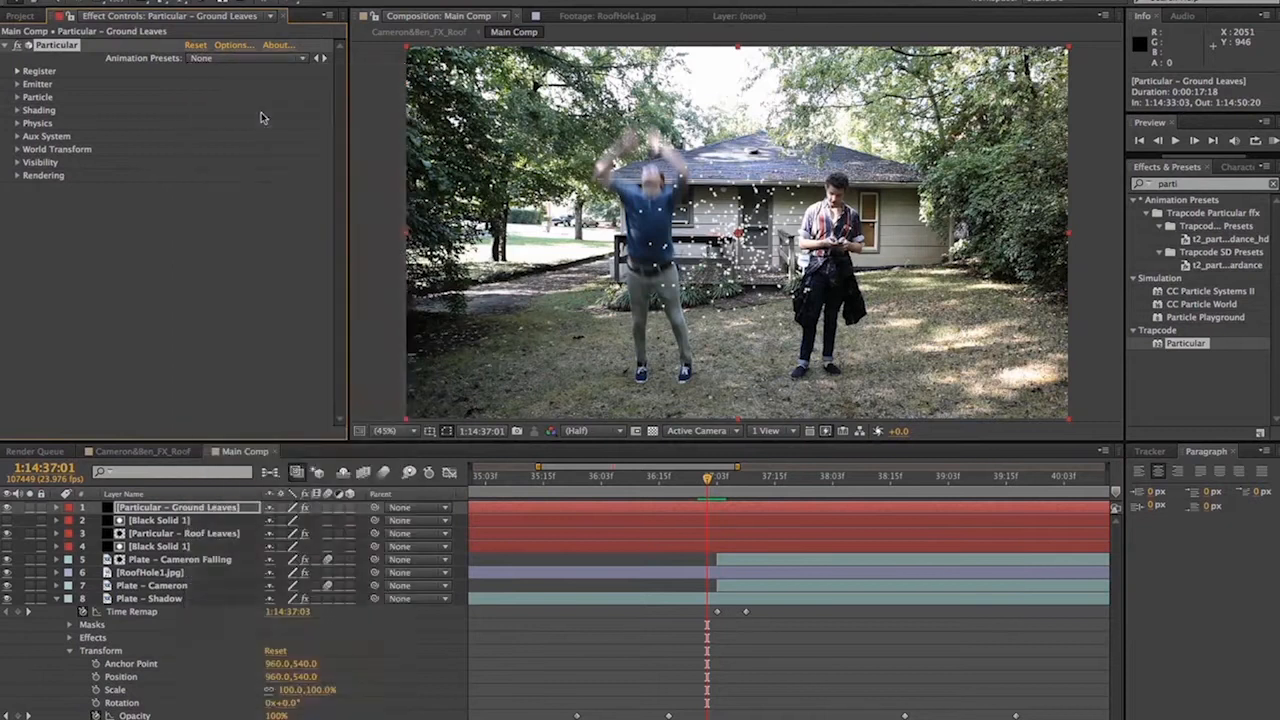
key(space)
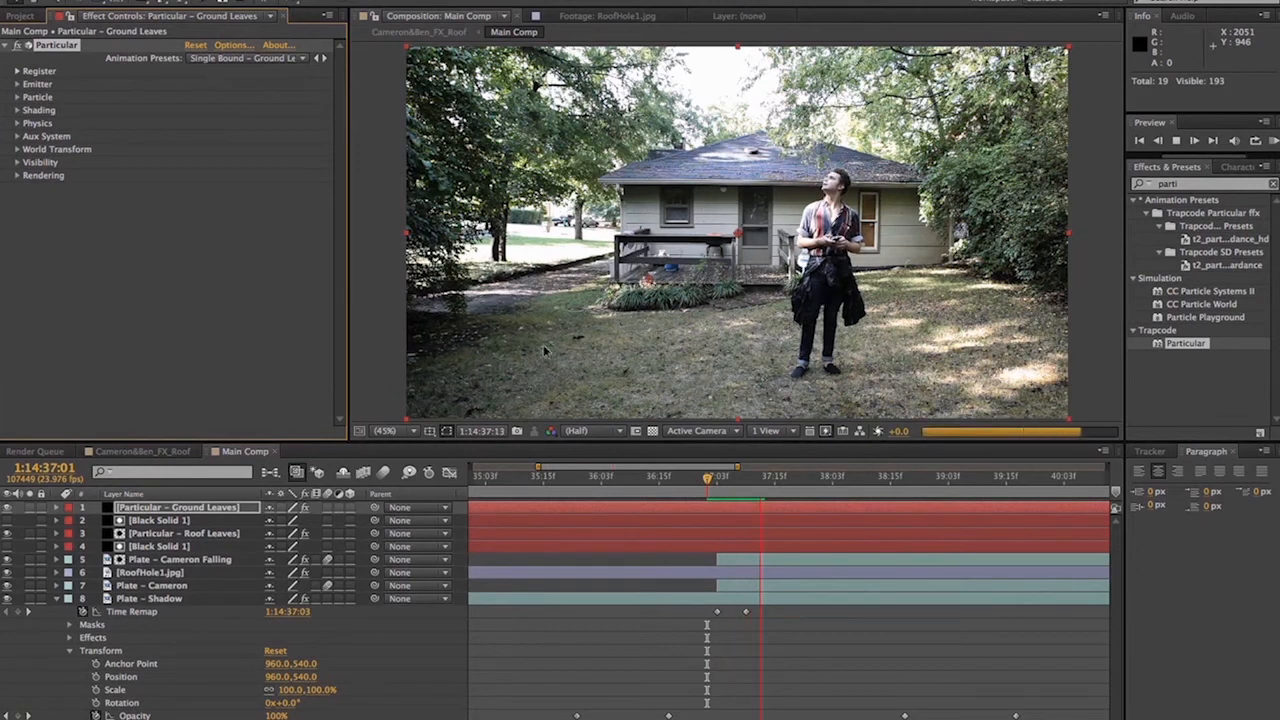
key(space)
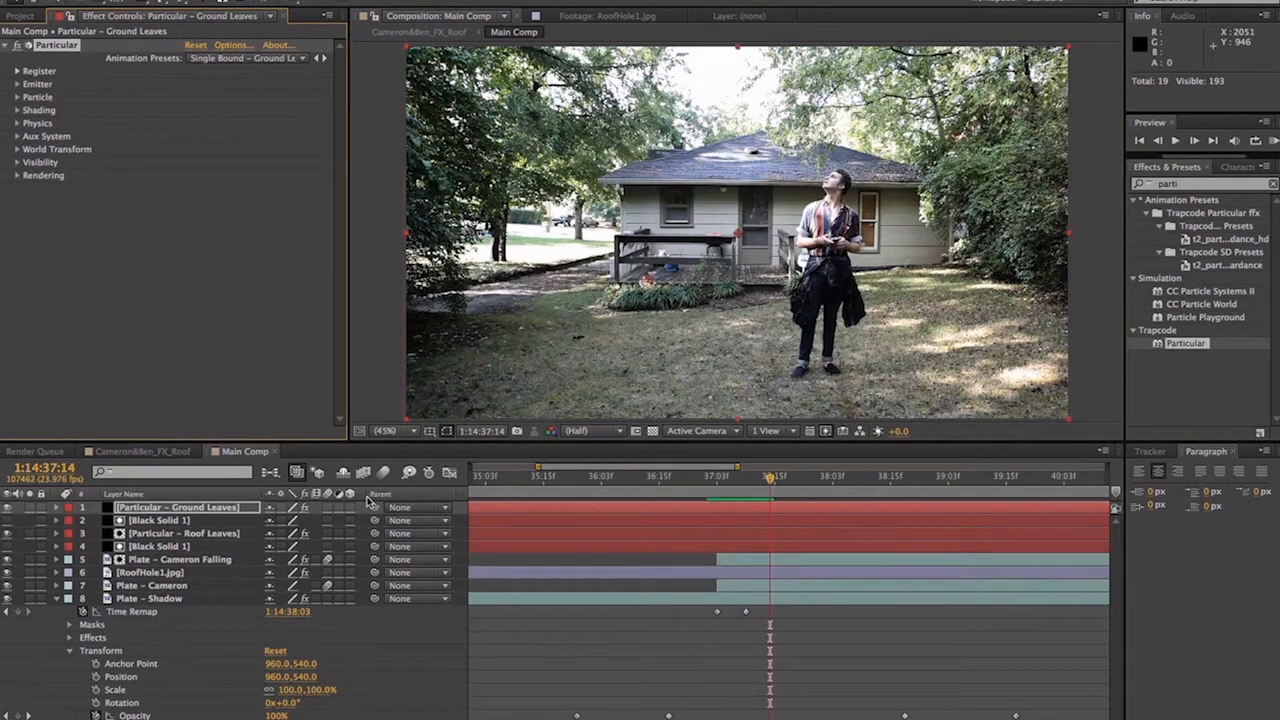
Solo the Ground Leaves layer and play back its particles from 1:14:36:23
click(30, 508)
click(699, 480)
key(space)
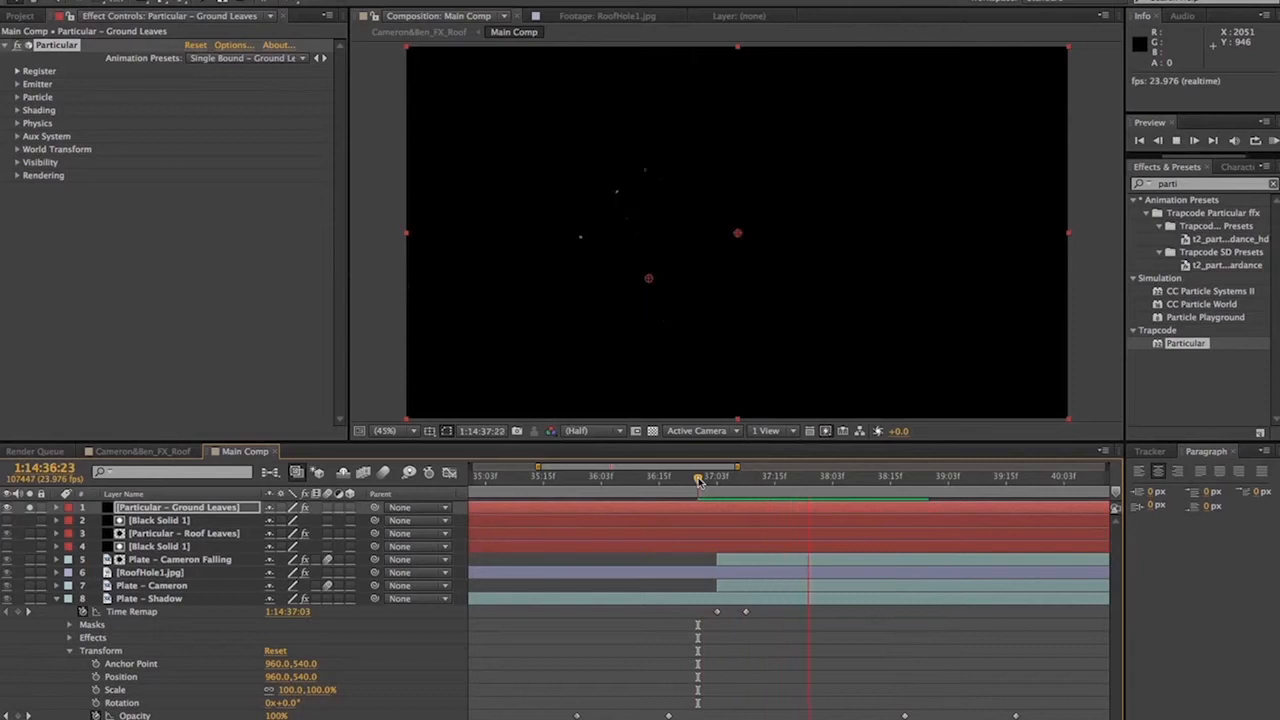
key(space)
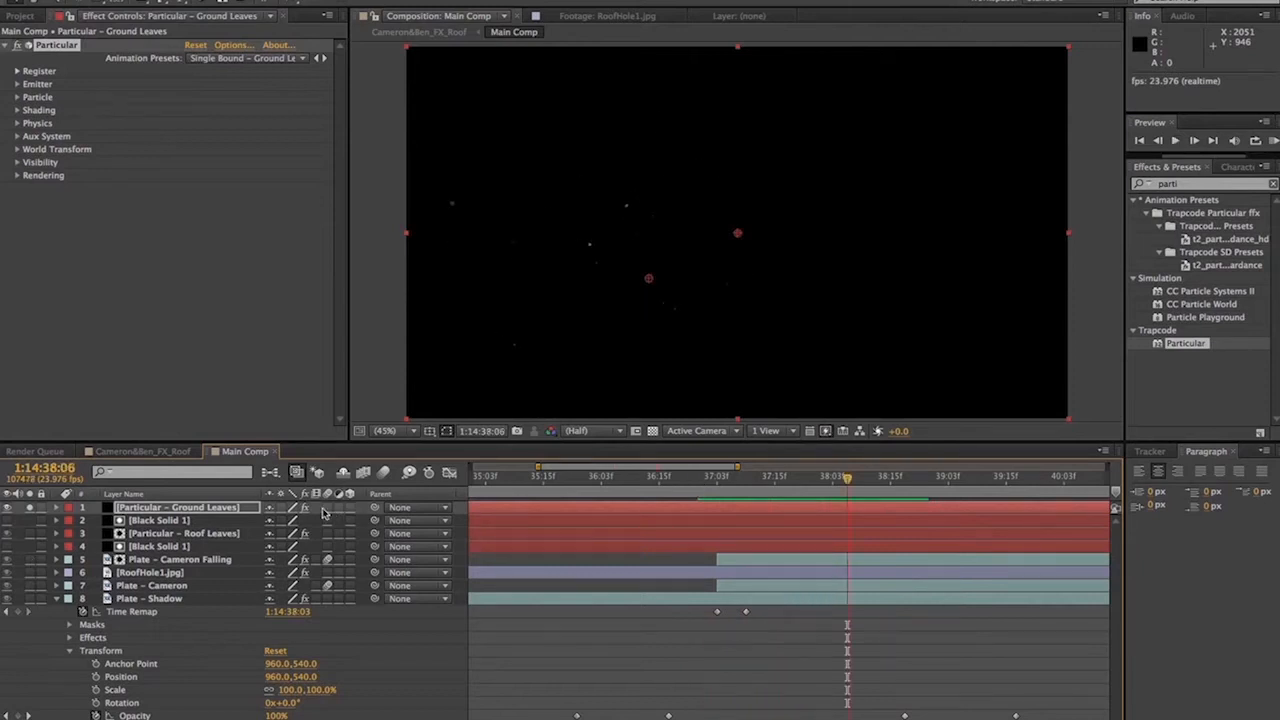
Enable motion blur for the composition and on the Ground Leaves and Roof Leaves particle layers, previewing the soloed ground particles
click(713, 480)
key(space)
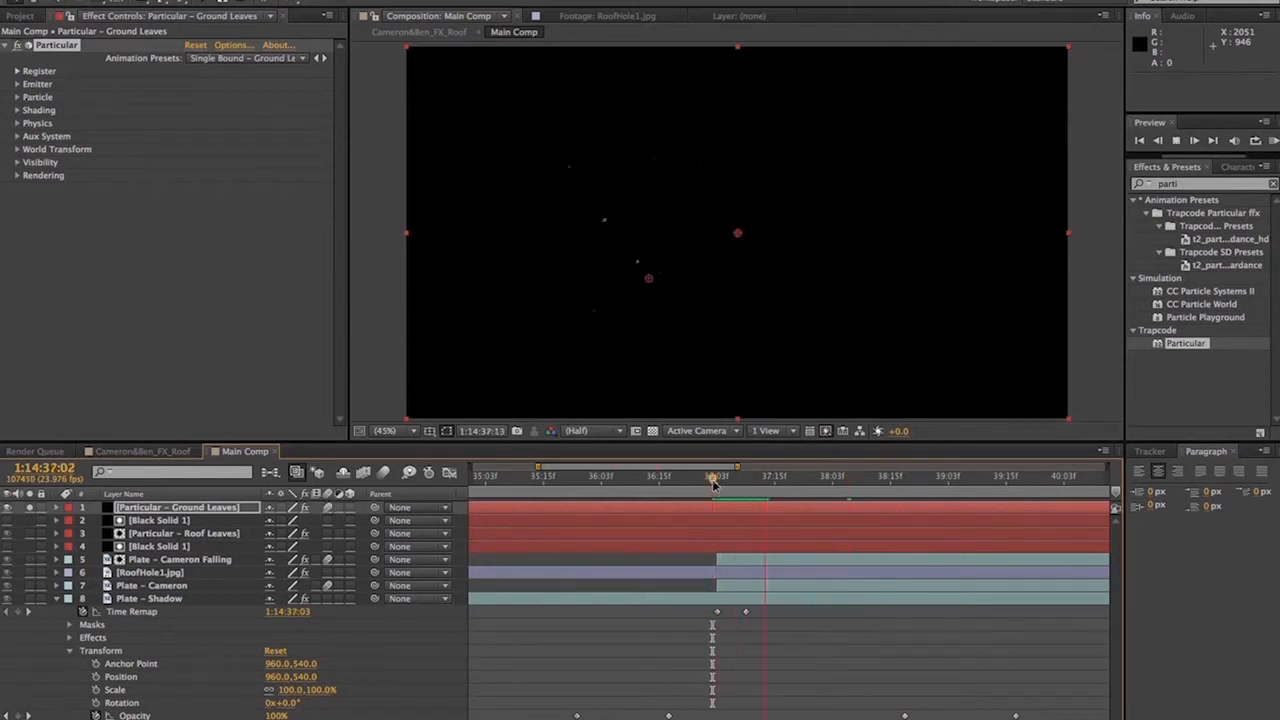
key(space)
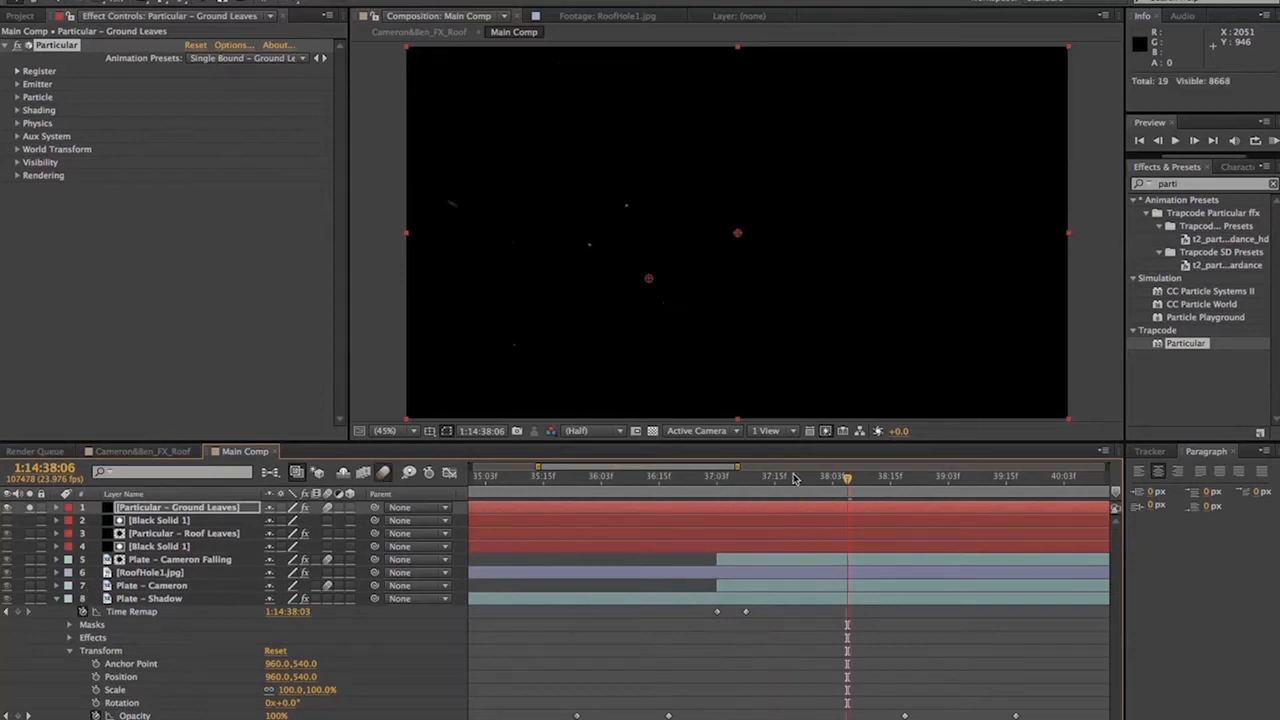
click(688, 479)
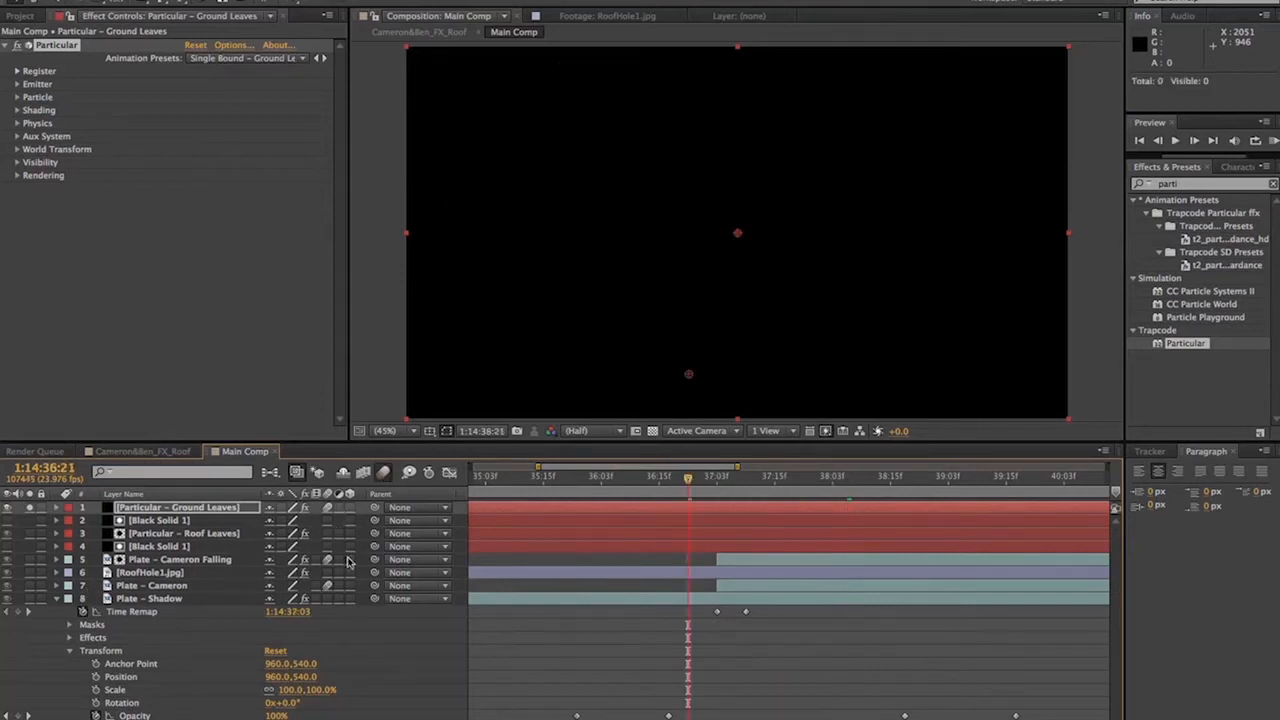
click(328, 534)
key(space)
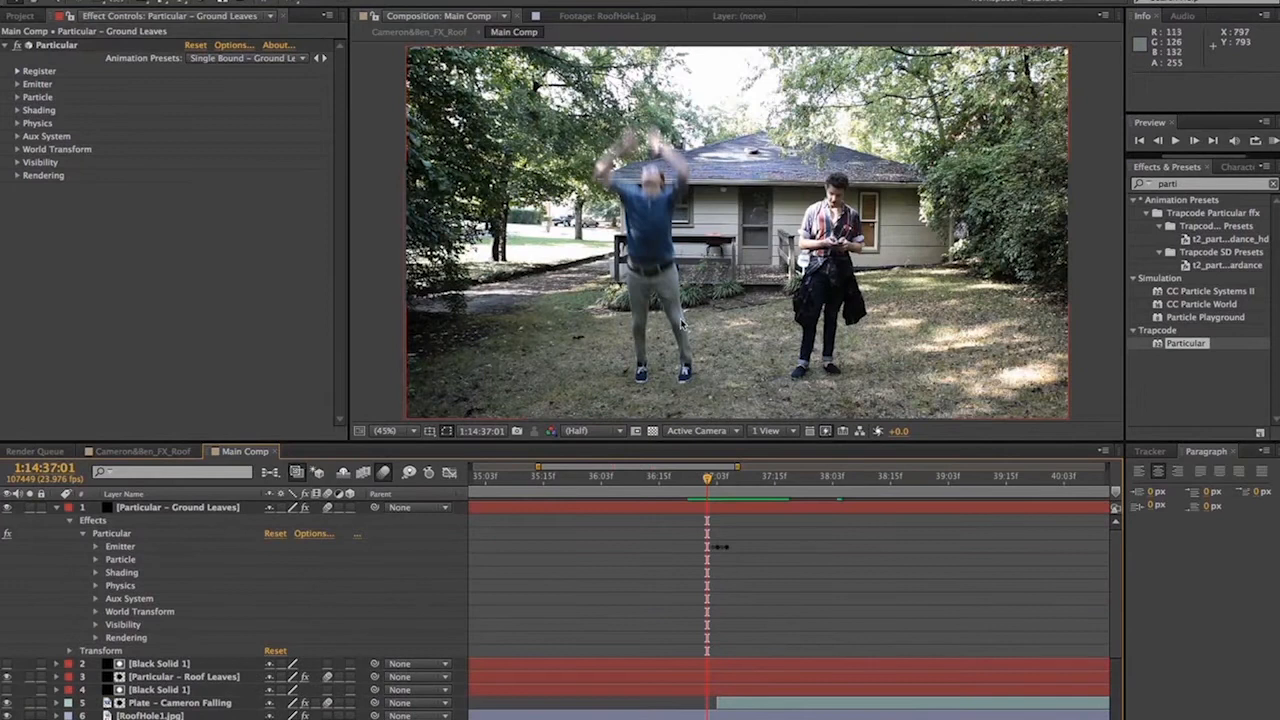
Play back the full composite with the ground leaves from 1:14:36:21, stopping at 1:14:37:12
click(688, 486)
key(space)
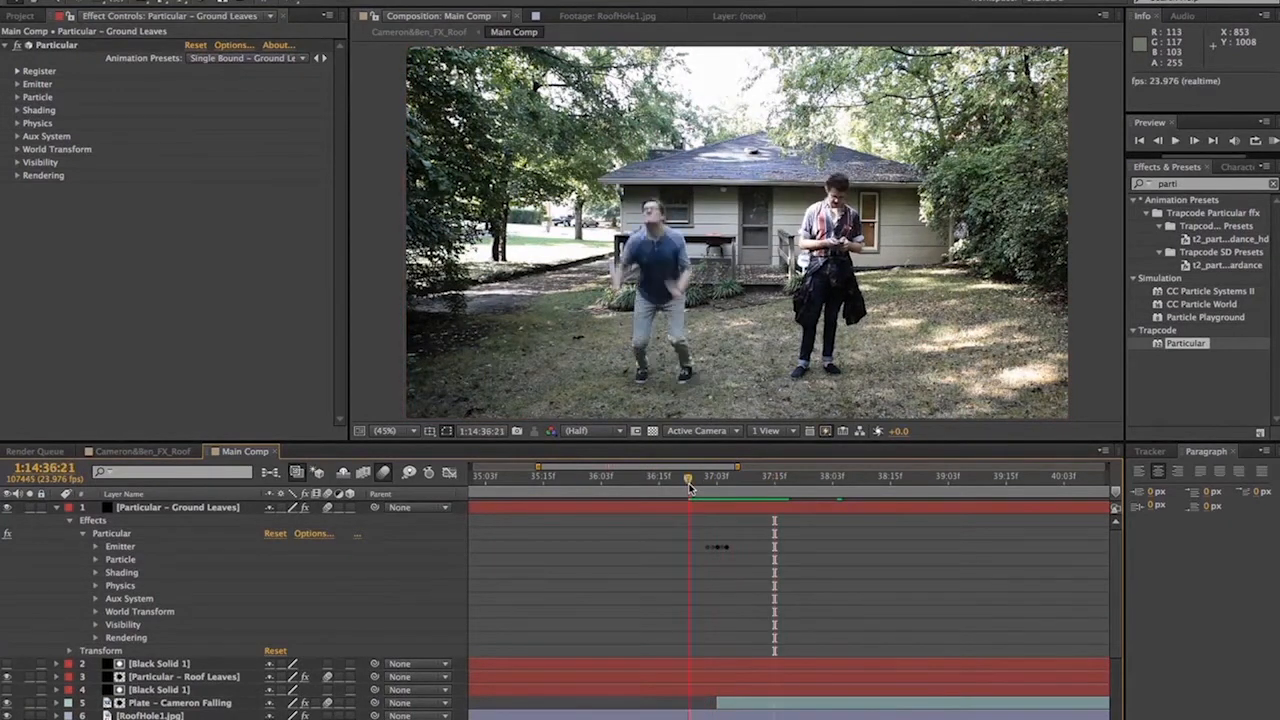
key(space)
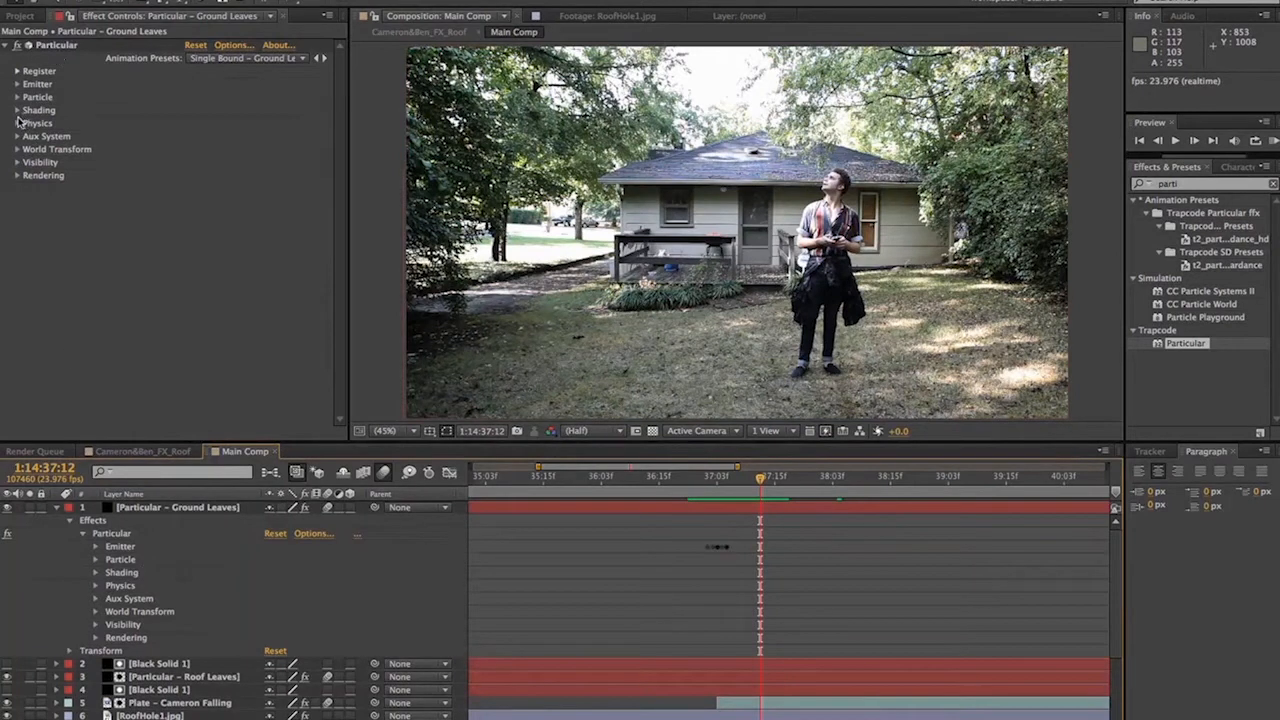
Expand the Ground Leaves emitter settings and keyframes, and step through the frames between 1:14:37:02 and 1:14:37:04
click(18, 85)
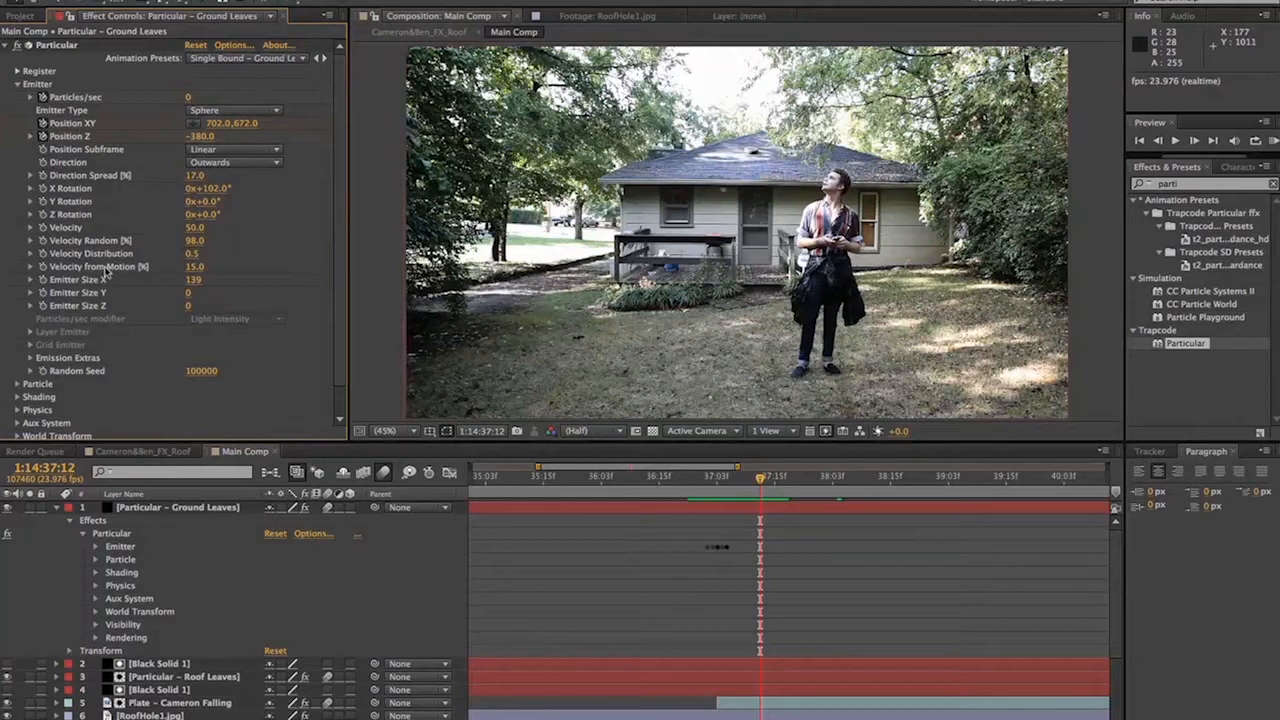
click(96, 547)
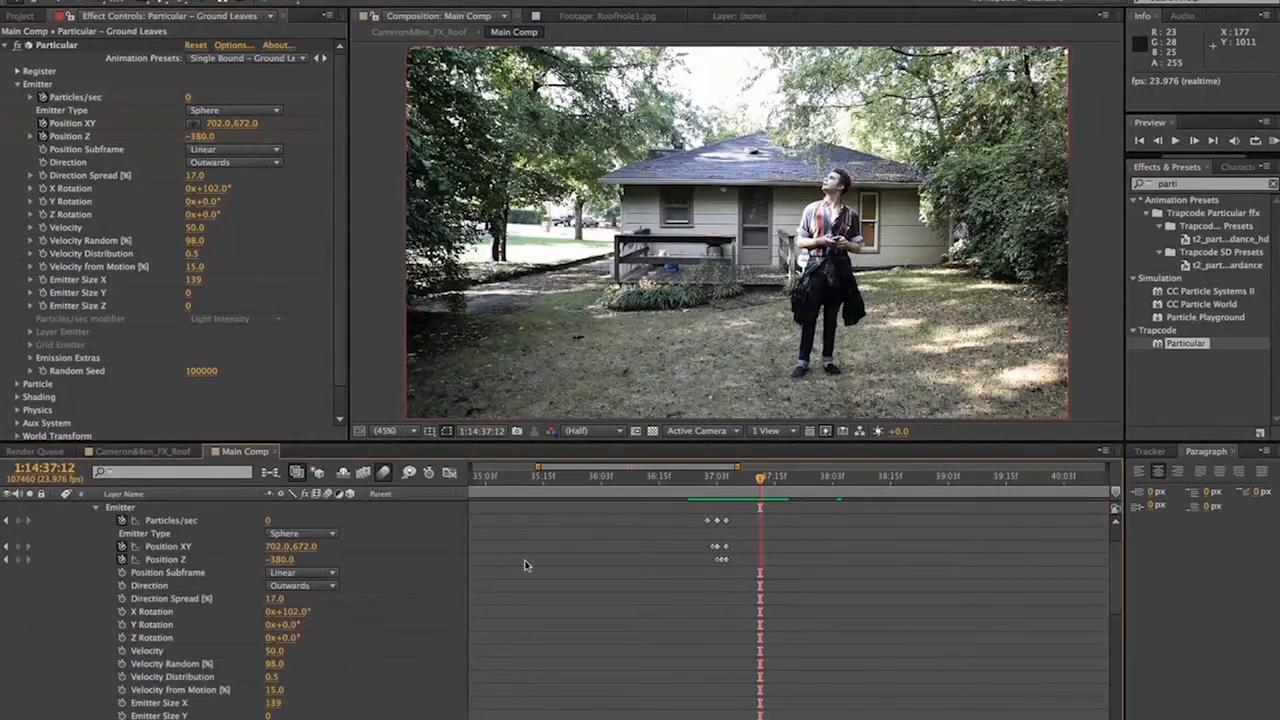
drag(736, 480, 712, 484)
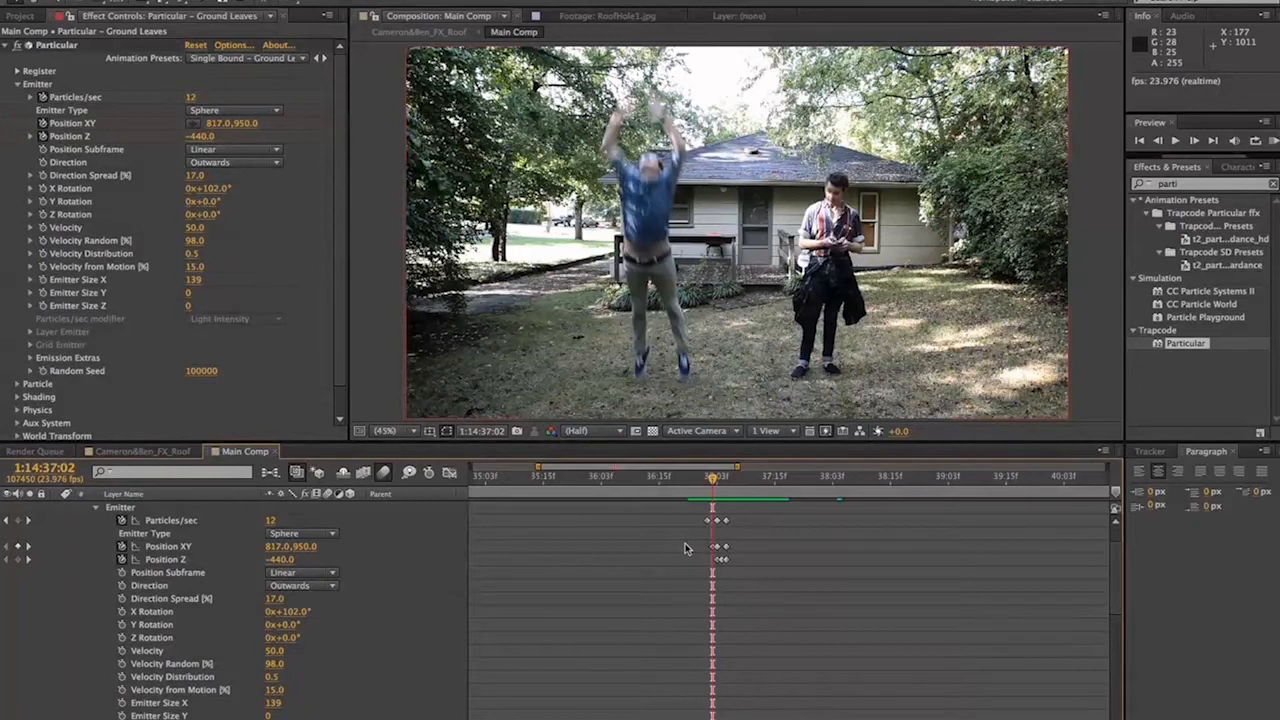
key(Page_Down)
key(Page_Down)
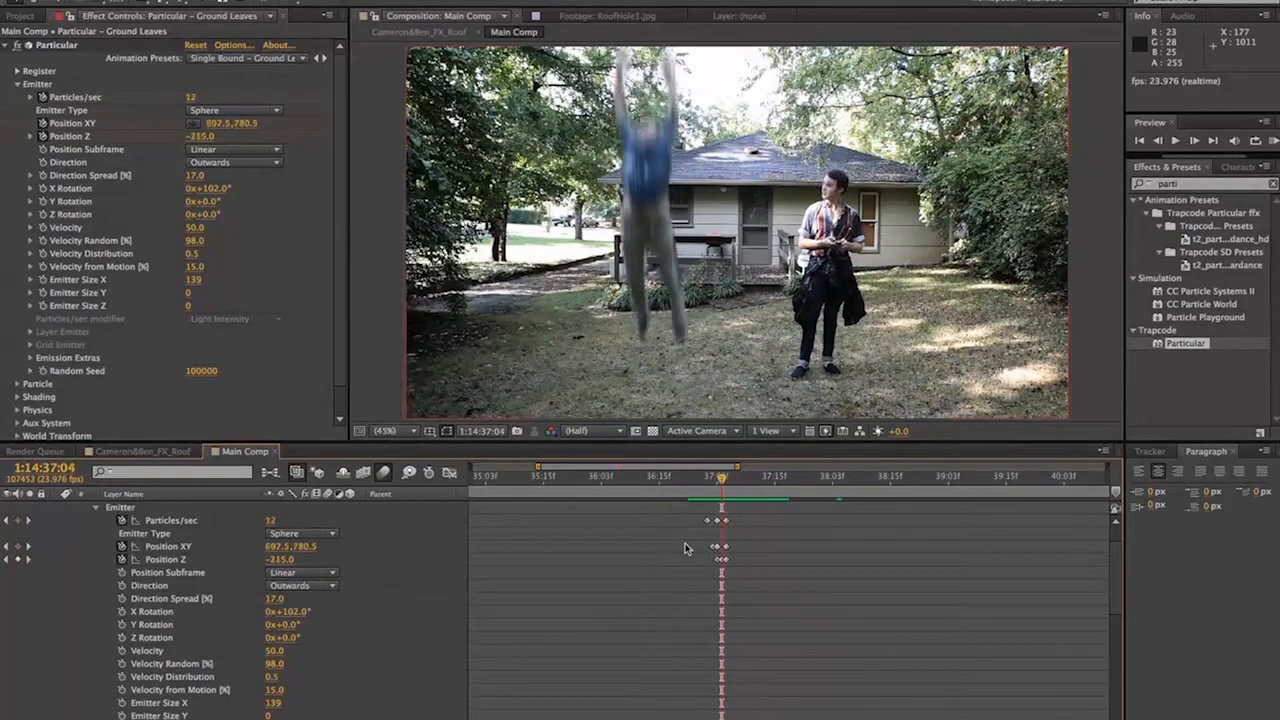
key(Page_Up)
key(Page_Up)
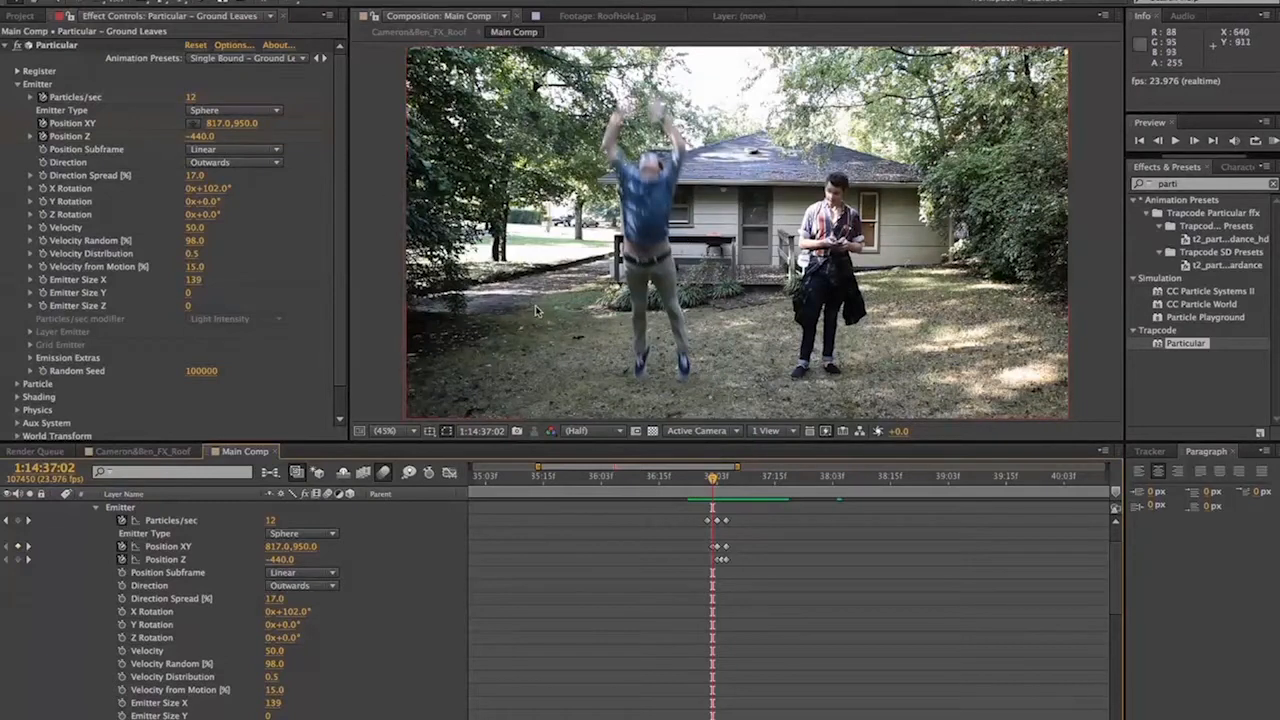
Examine the Particles/sec and emitter position keyframes around the takeoff, starting from 1:14:37:00
click(703, 485)
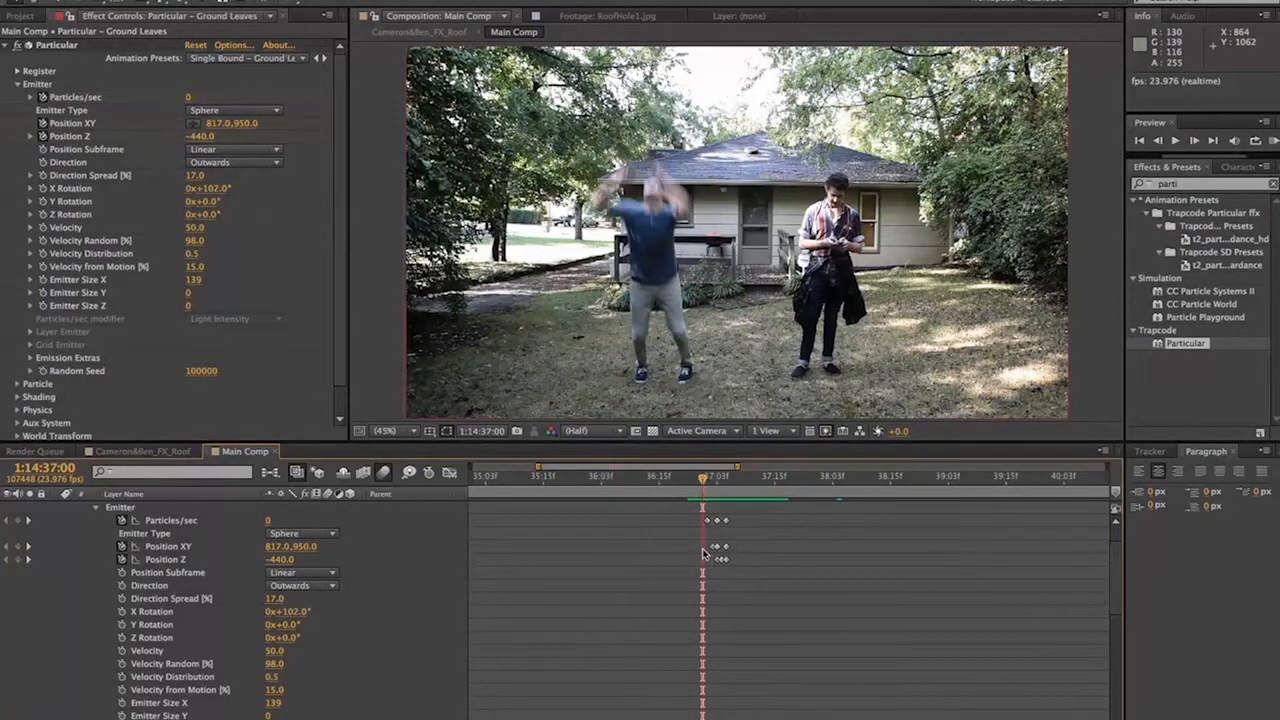
key(space)
key(space)
mouse_move(729, 468)
mouse_down()
mouse_move(707, 485)
mouse_move(726, 487)
mouse_move(711, 486)
mouse_up()
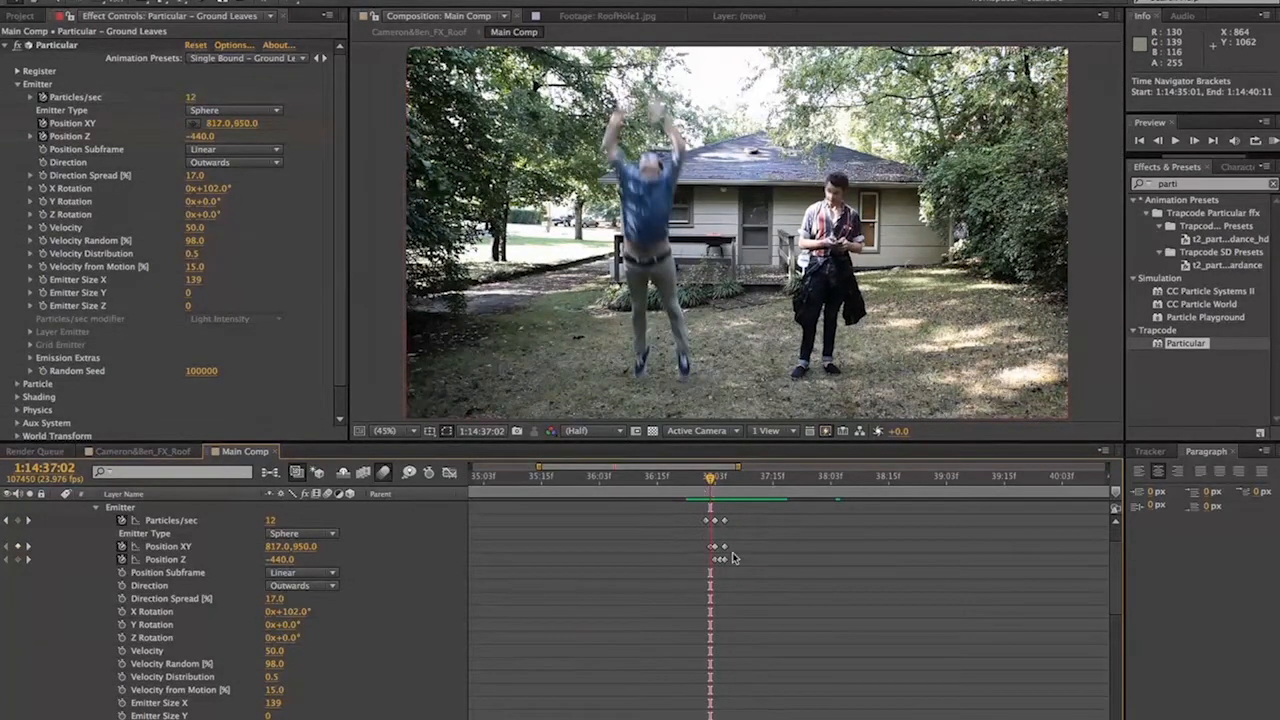
drag(713, 487, 714, 488)
key(Page_Down)
key(Page_Down)
Play back the ground leaves burst from 1:14:37:01 and again from 1:14:36:22
key(space)
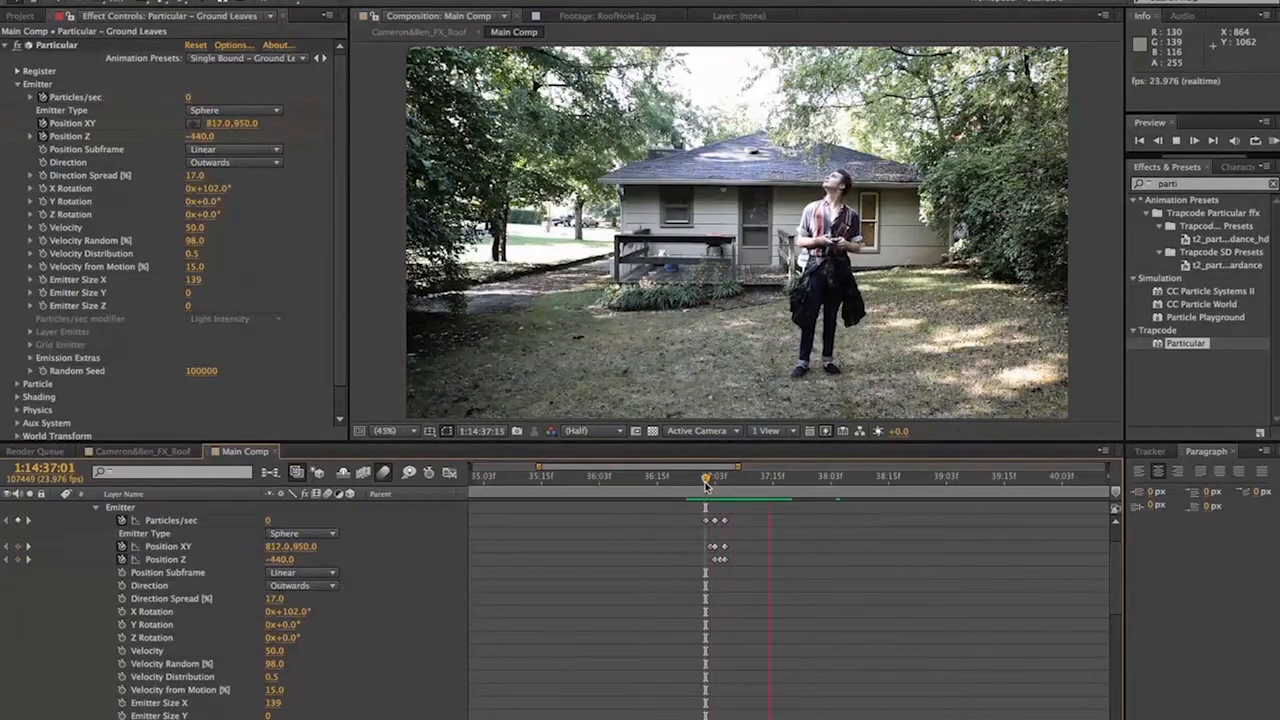
drag(706, 484, 691, 482)
key(space)
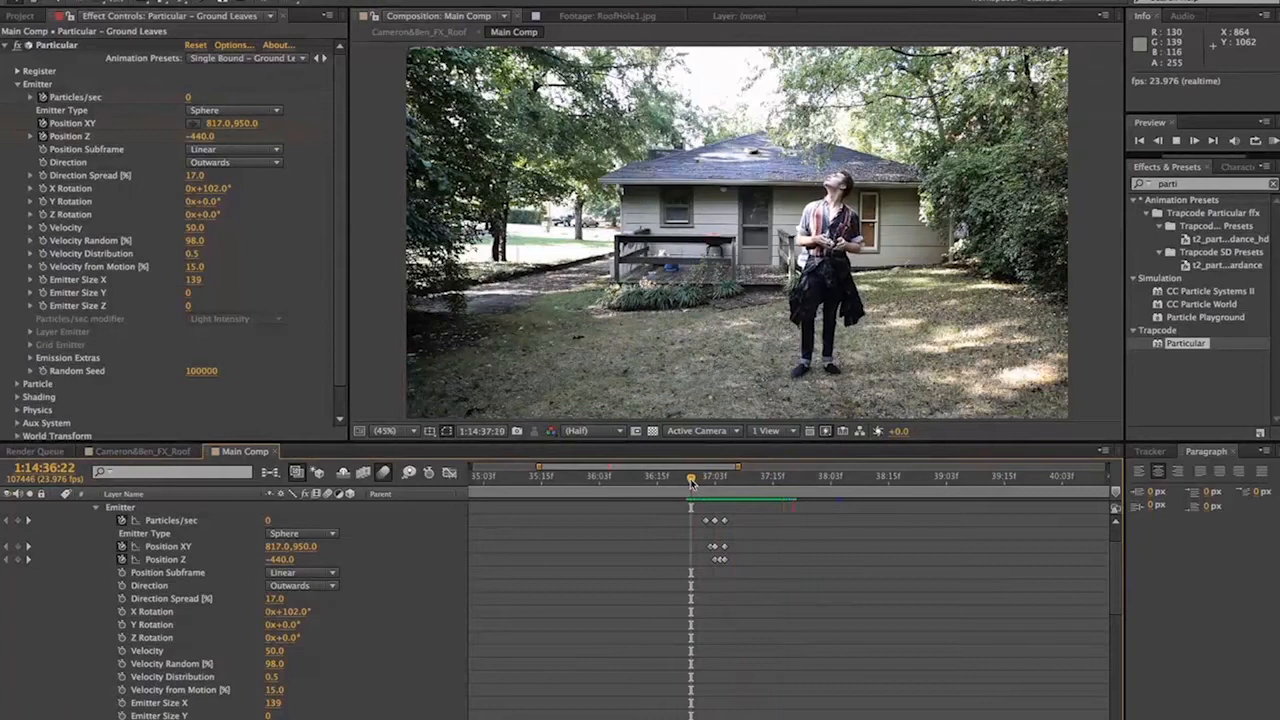
key(space)
Expand the Particle settings of the Ground Leaves effect and examine the Color Random value and Color over Life gradient
scroll(402, 539, up, 2)
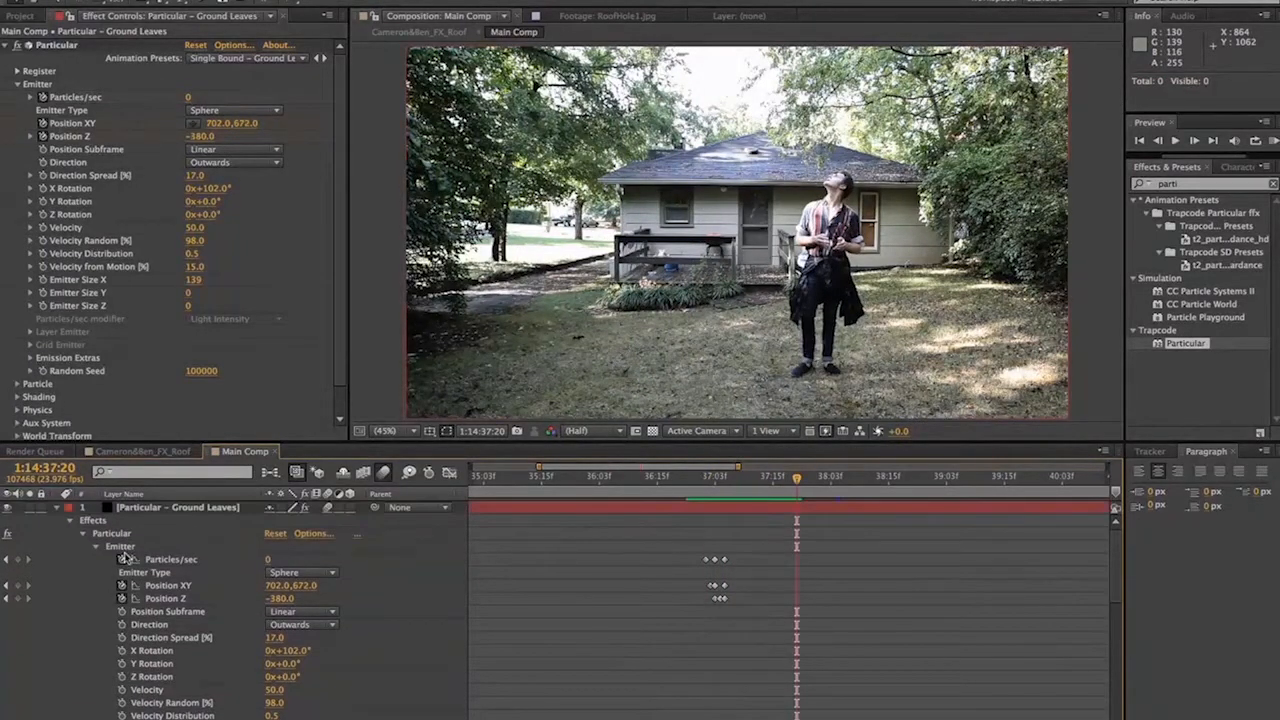
scroll(52, 366, down, 2)
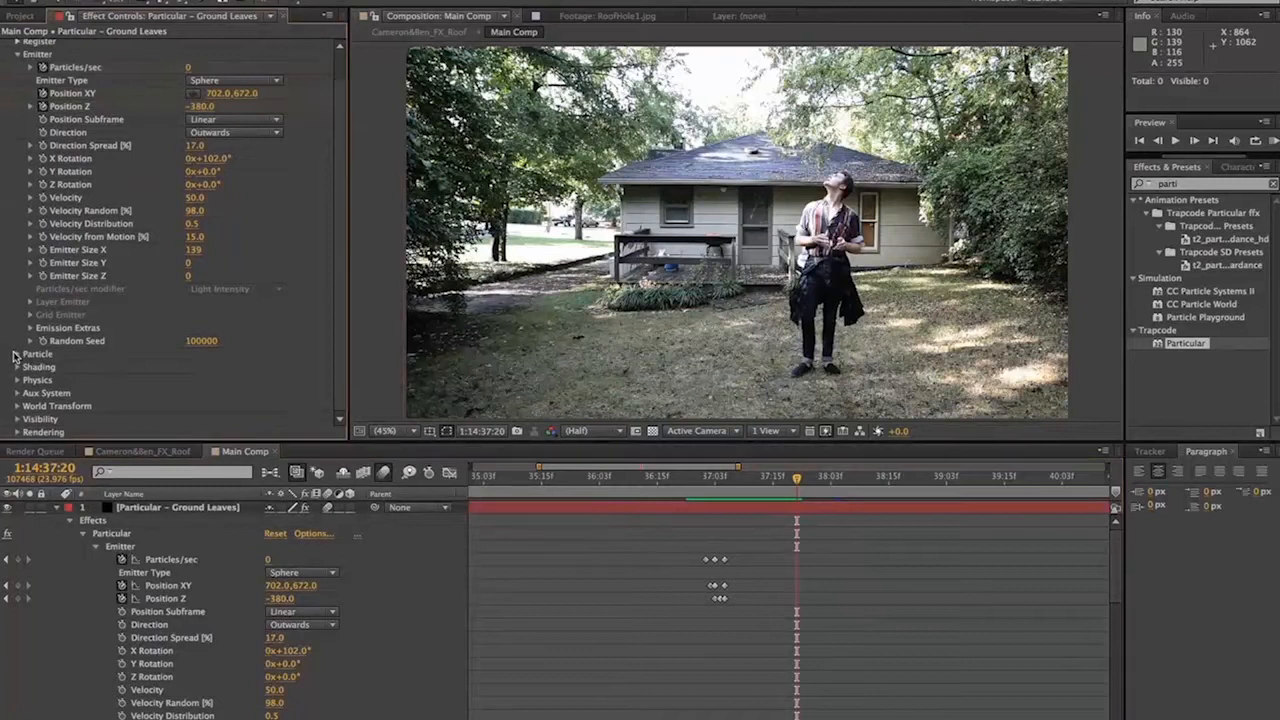
click(17, 354)
scroll(28, 364, down, 3)
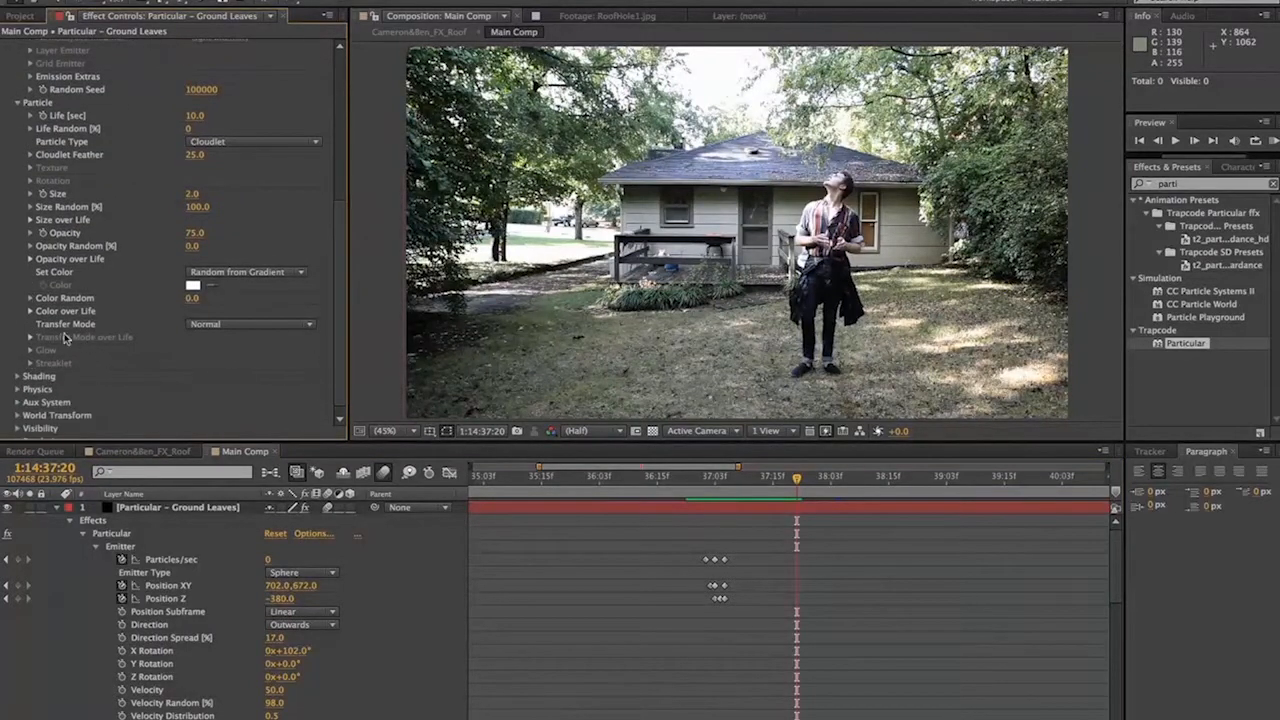
click(30, 298)
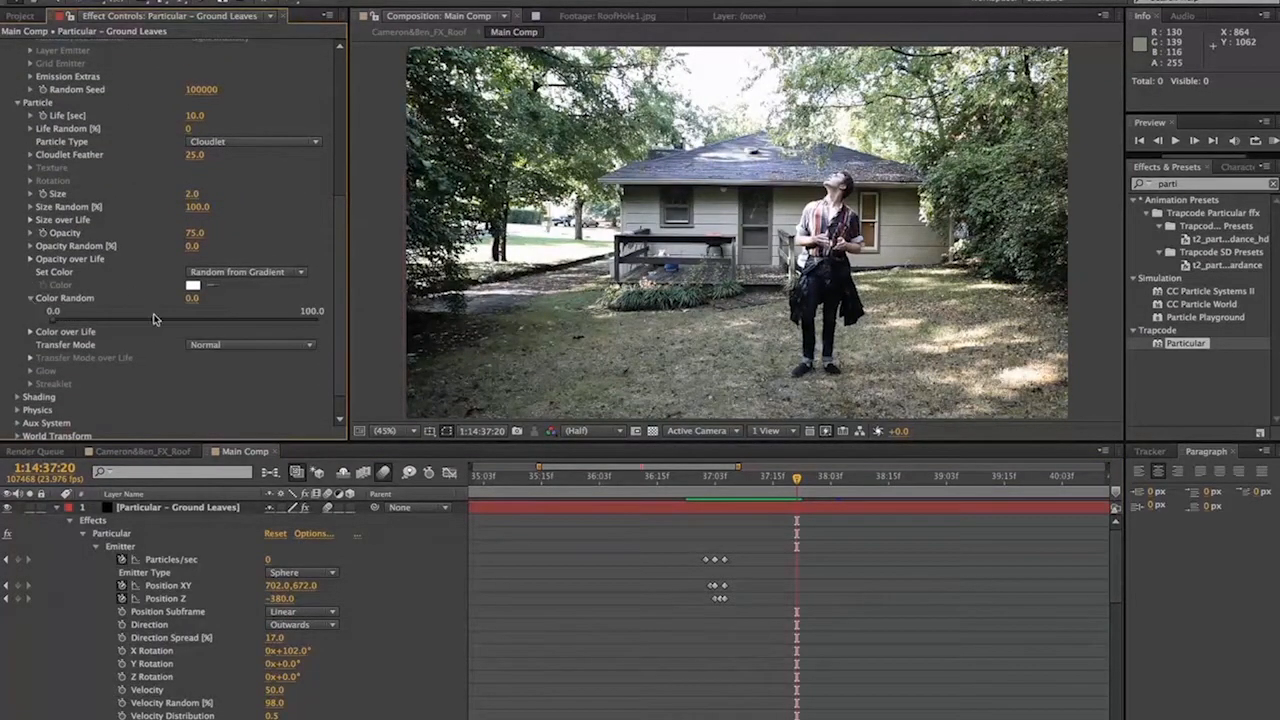
click(30, 298)
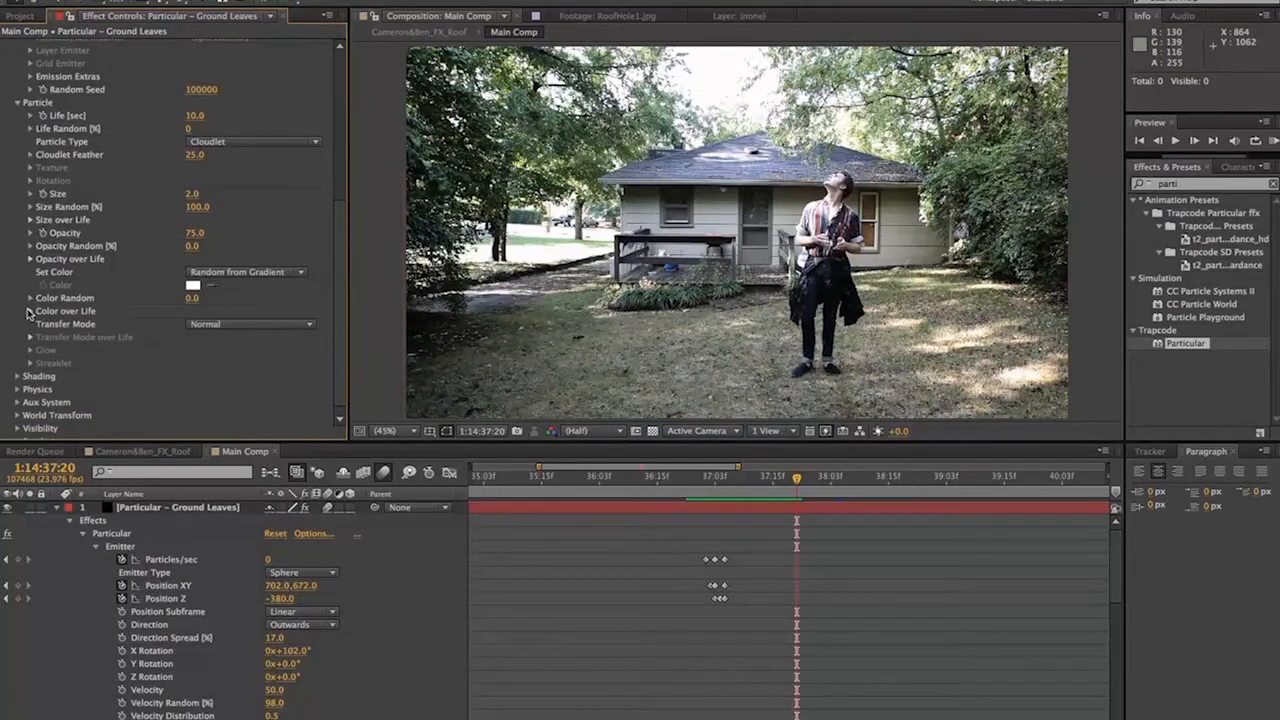
click(30, 311)
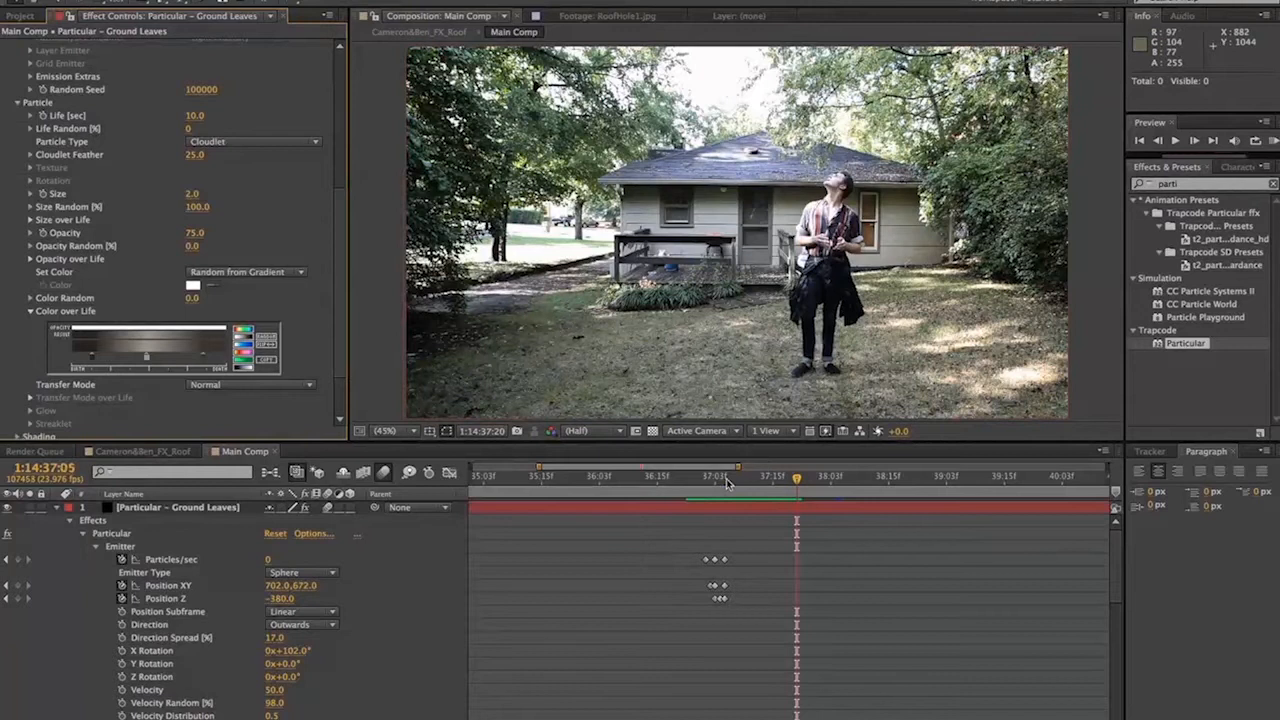
Scrub through the takeoff, collapse the Ground Leaves layer's properties and set the current time to 1:14:36:23
drag(725, 479, 696, 479)
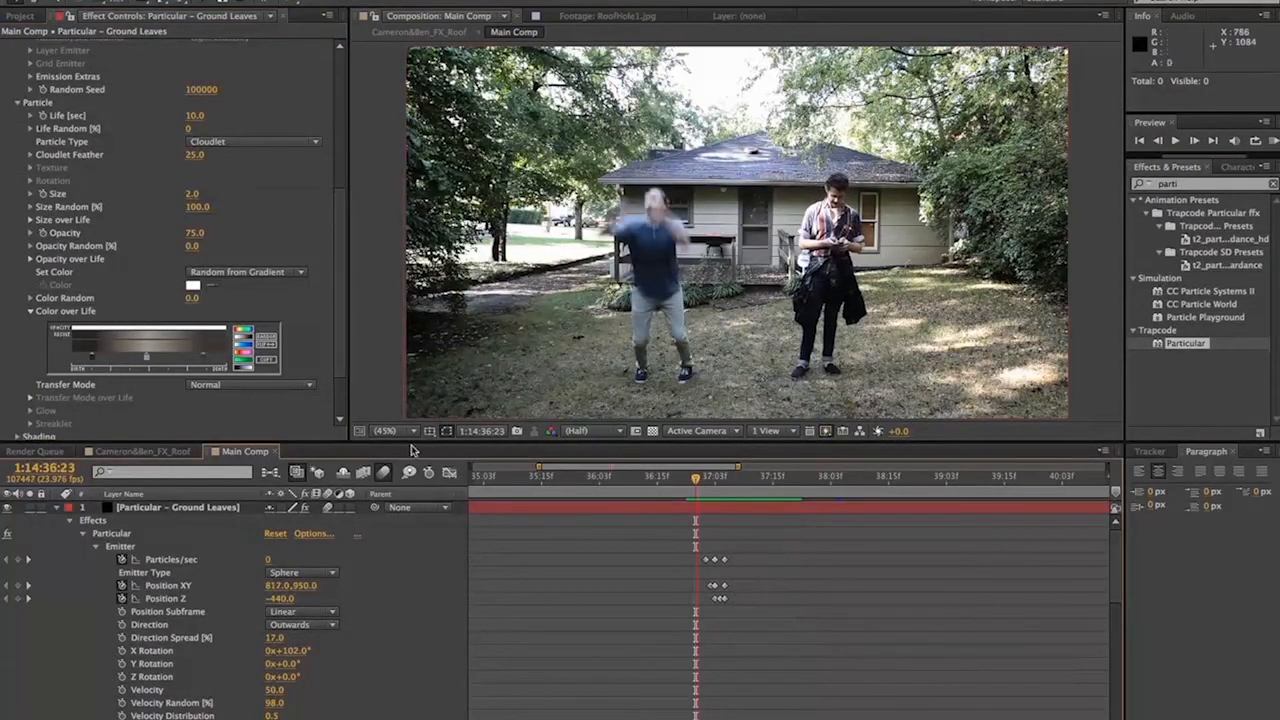
drag(696, 476, 710, 476)
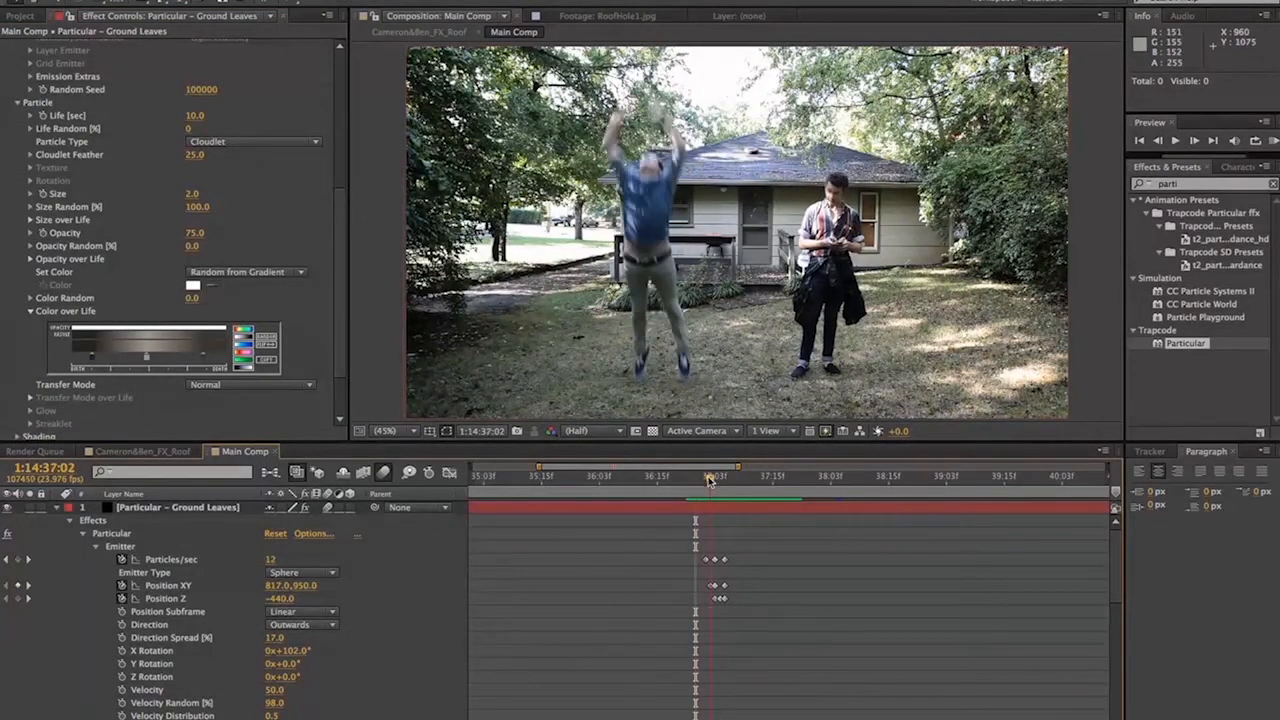
click(57, 508)
click(200, 509)
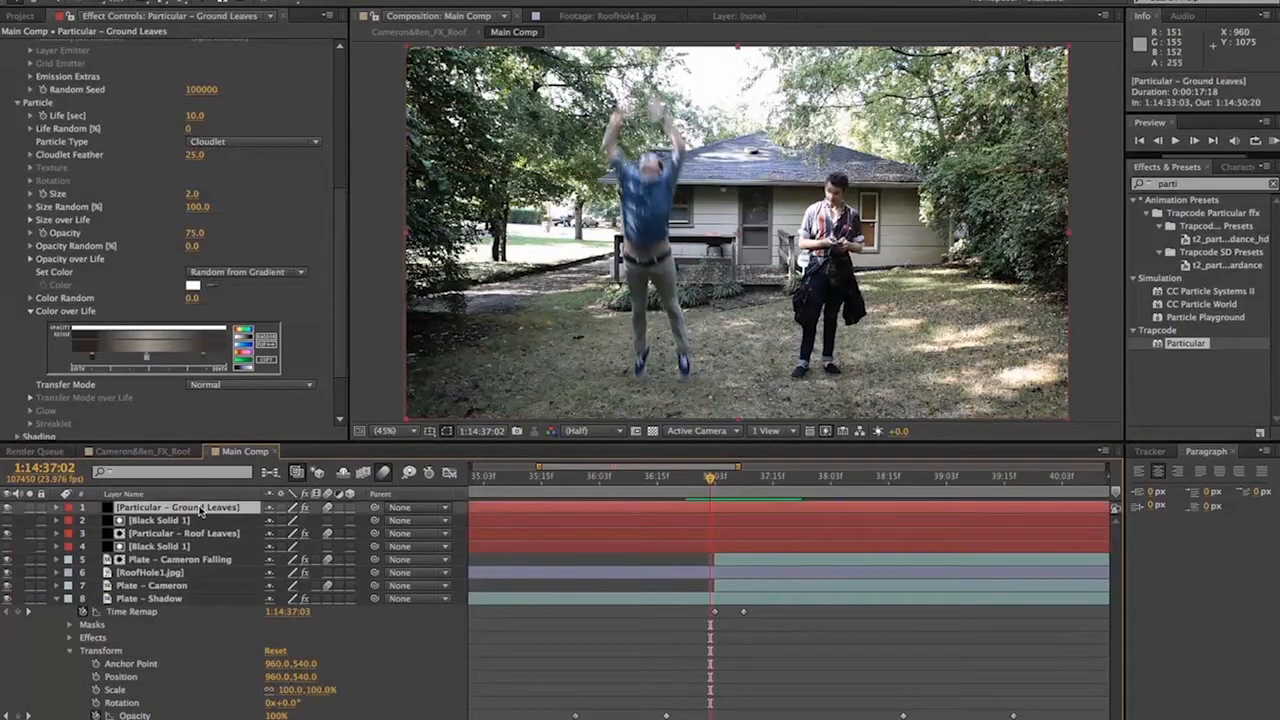
drag(710, 478, 696, 478)
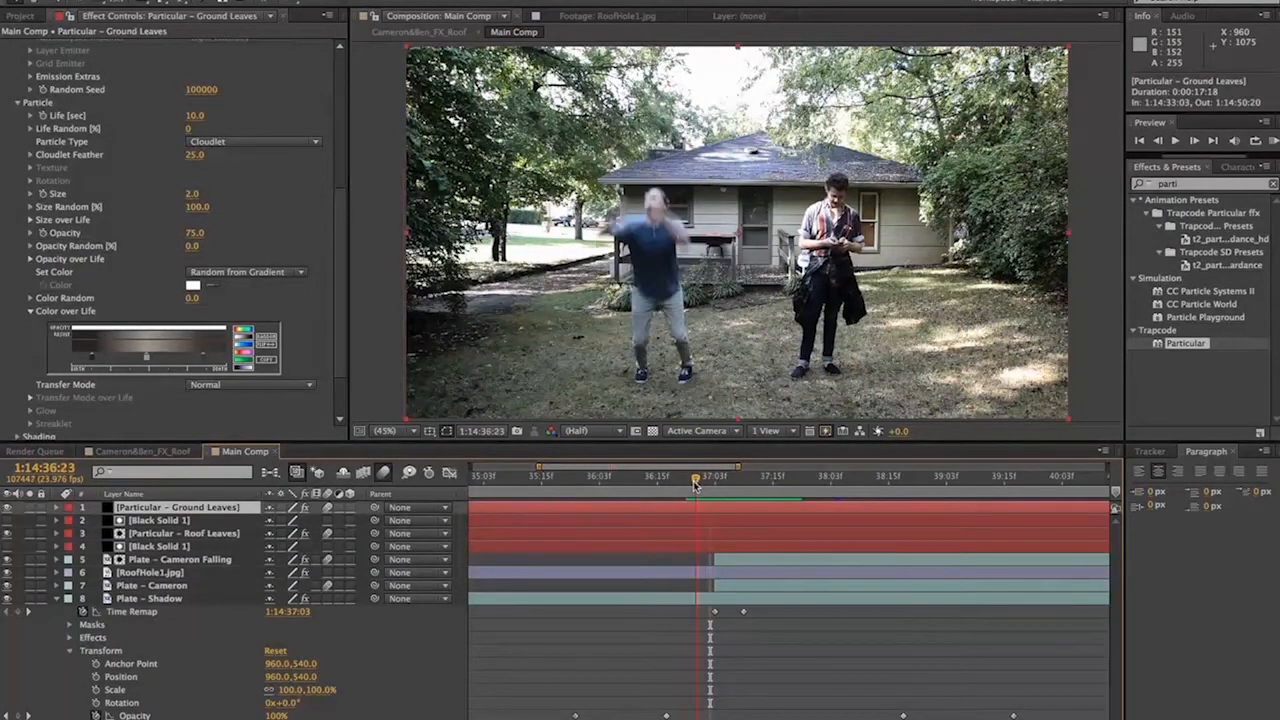
Create a black 1920 x 1080 solid named "Particular – Tree Leaves" and apply the Trapcode Particular effect to it
click(400, 651)
click(279, 0)
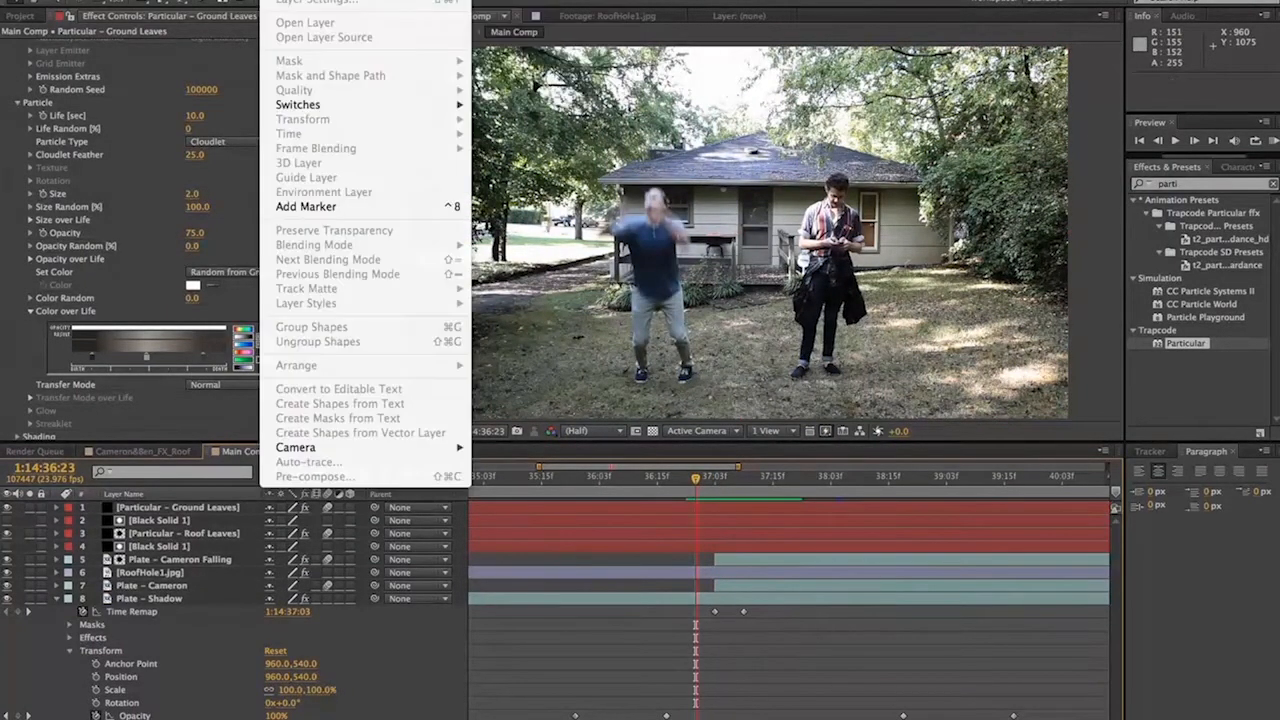
mouse_move(300, 0)
click(508, 2)
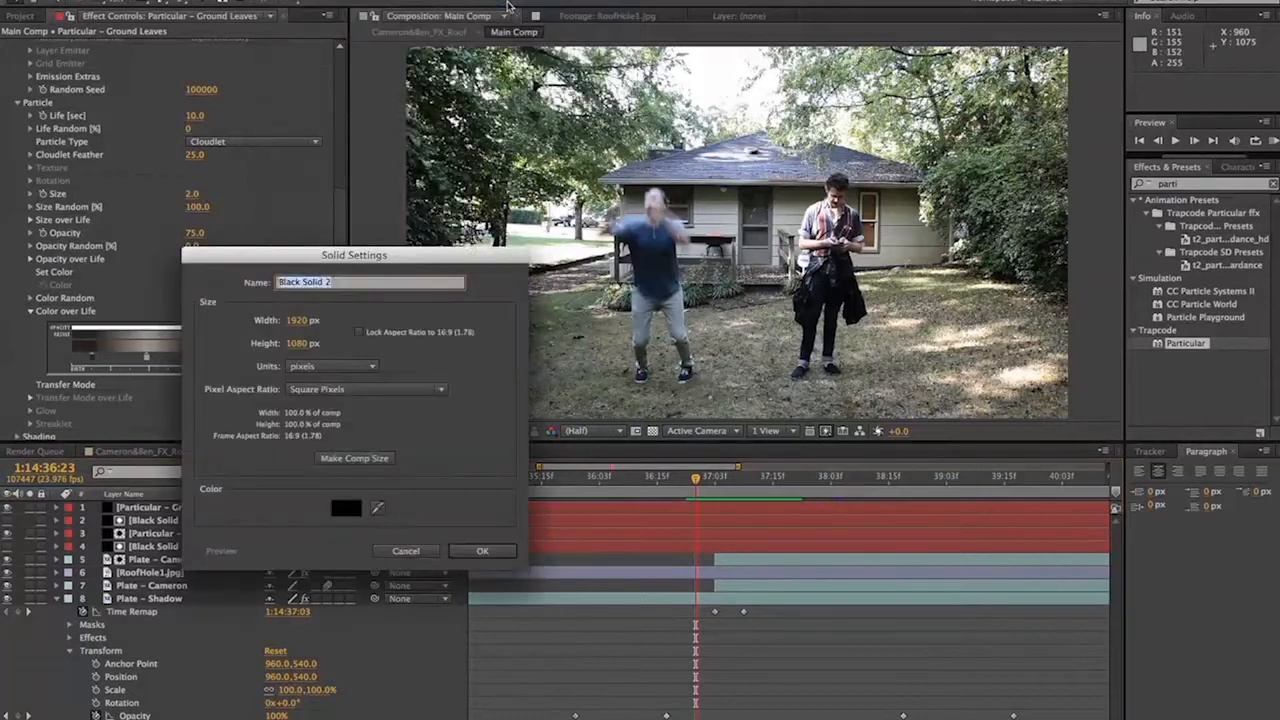
text(Particular - Tree Leaves)
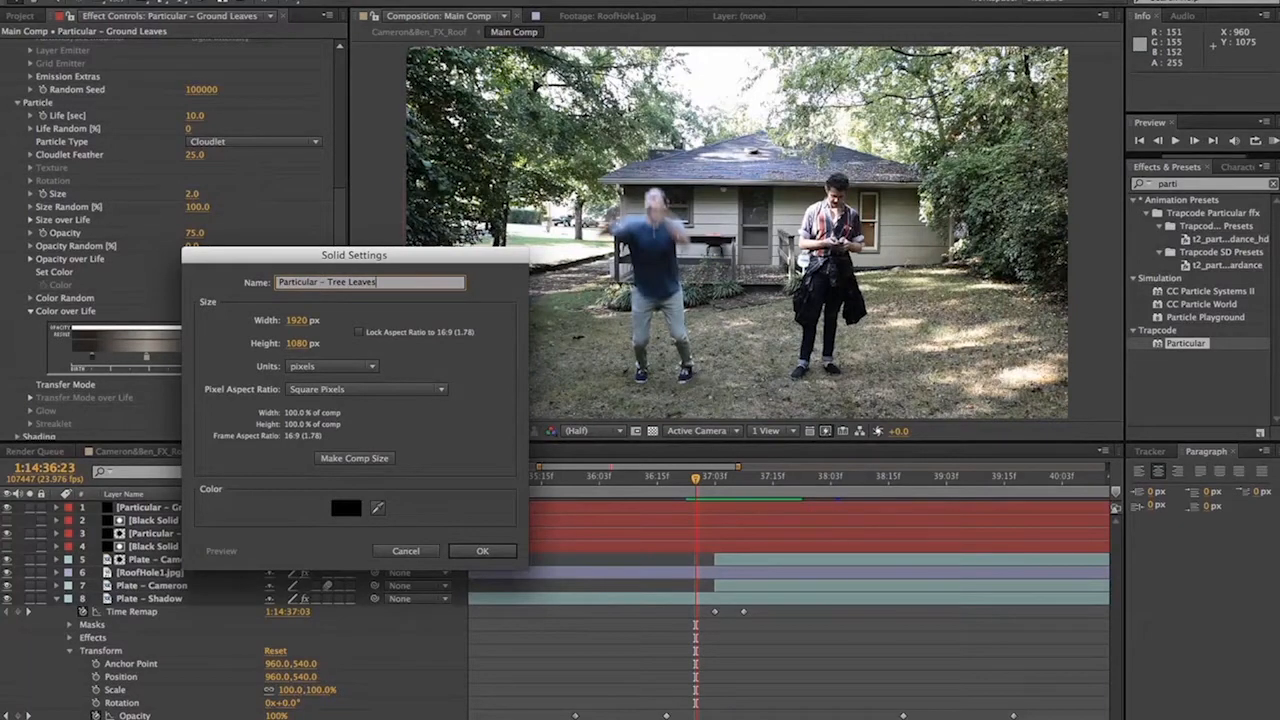
key(Return)
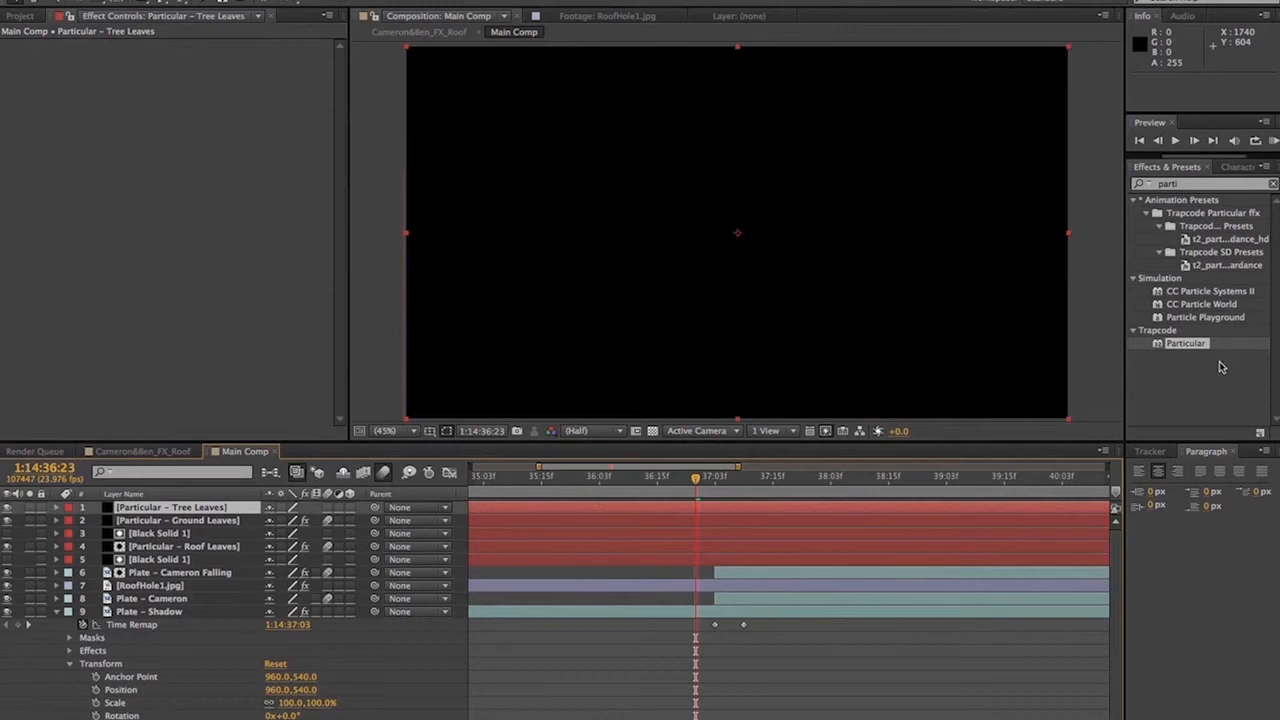
drag(1162, 345, 729, 274)
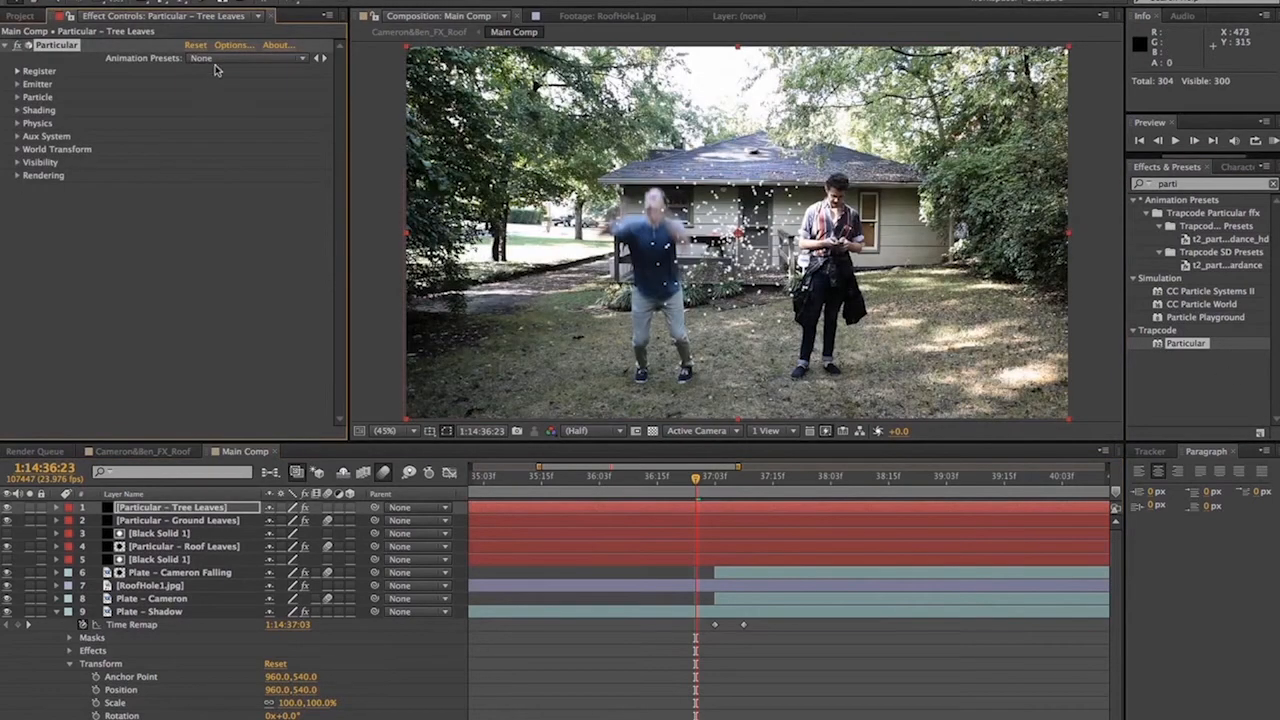
Play back the takeoff and compare it frame by frame, setting the current time to 1:14:37:07, where the man's feet leave the shot
key(space)
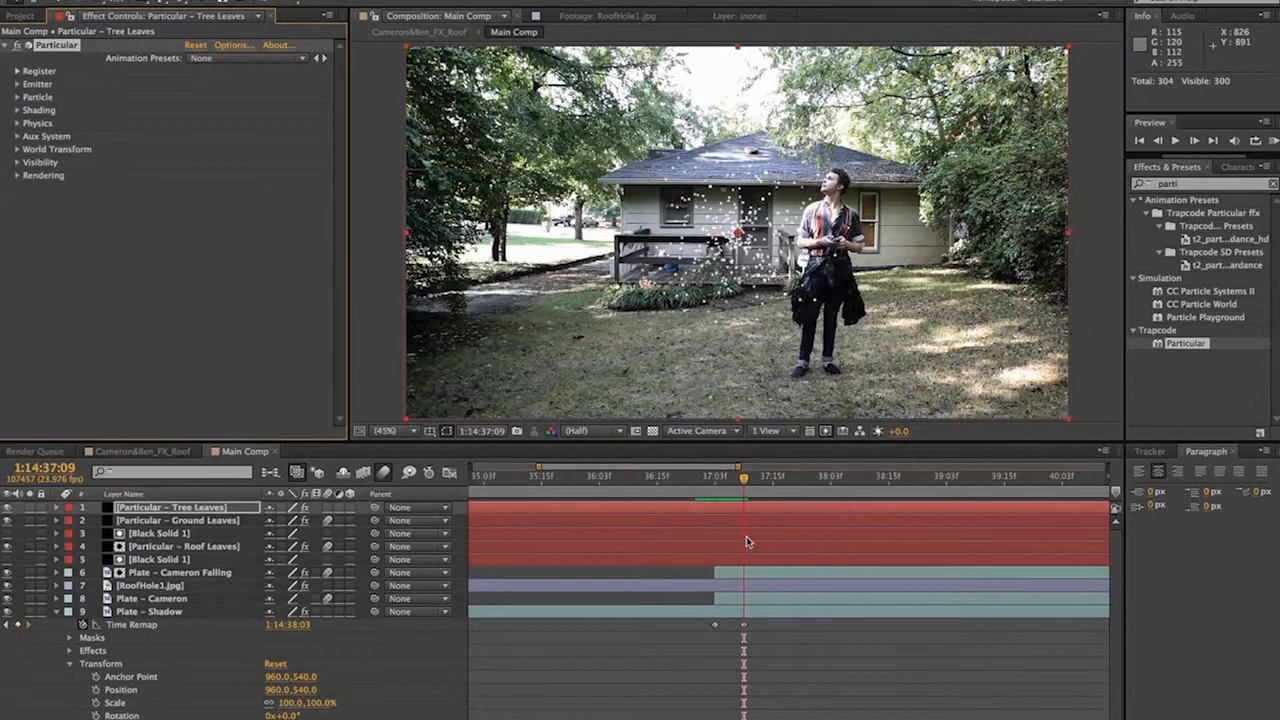
key(Page_Up)
key(Page_Up)
key(Page_Up)
key(Page_Up)
key(Page_Down)
key(Page_Down)
key(Page_Down)
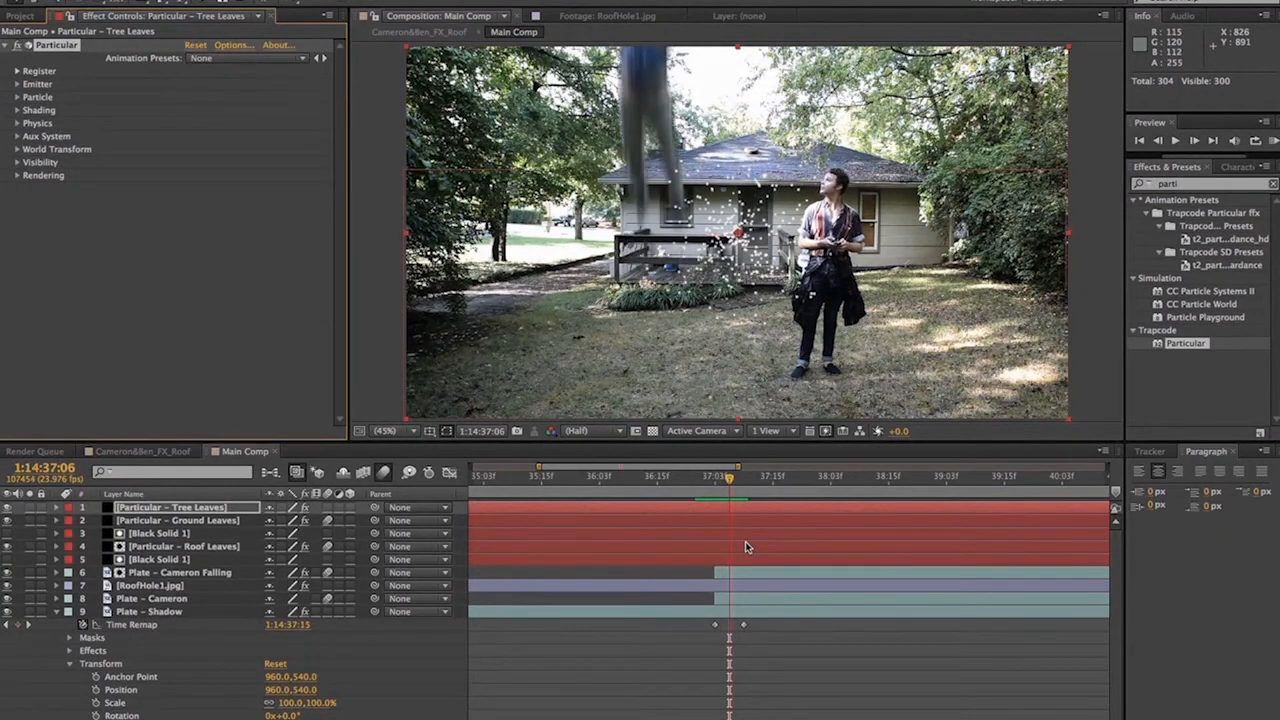
key(Page_Up)
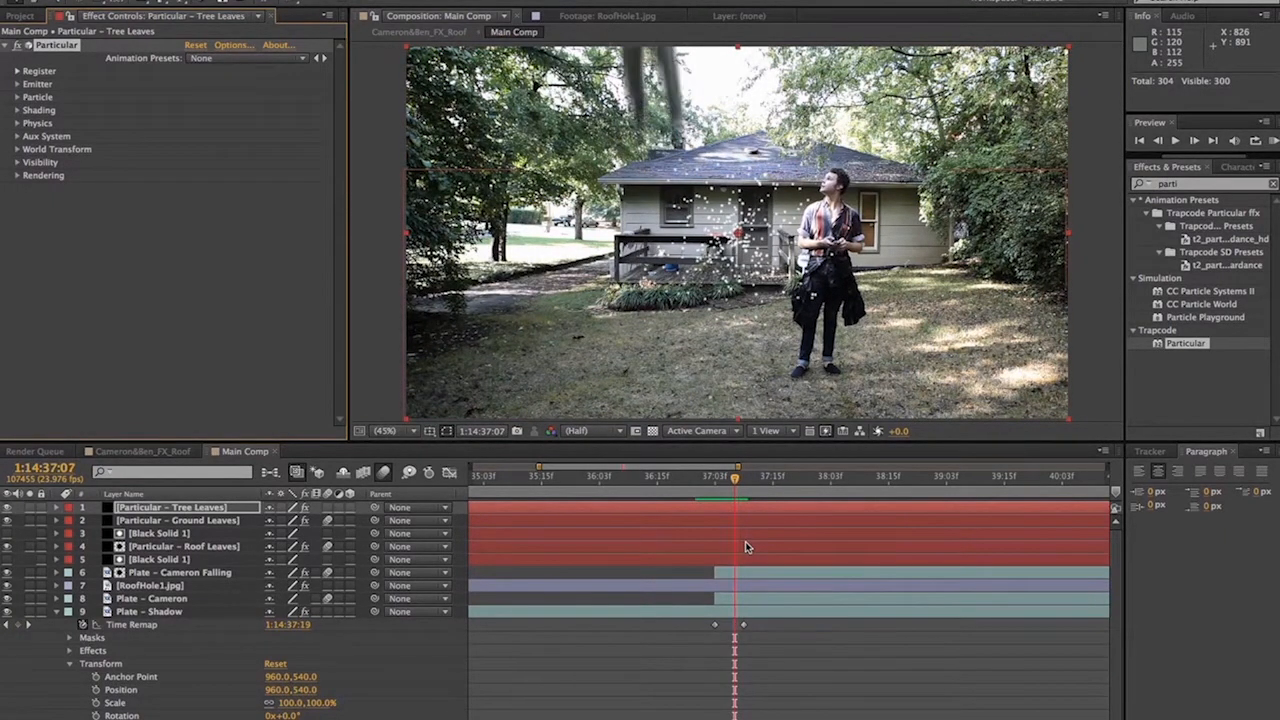
key(Page_Down)
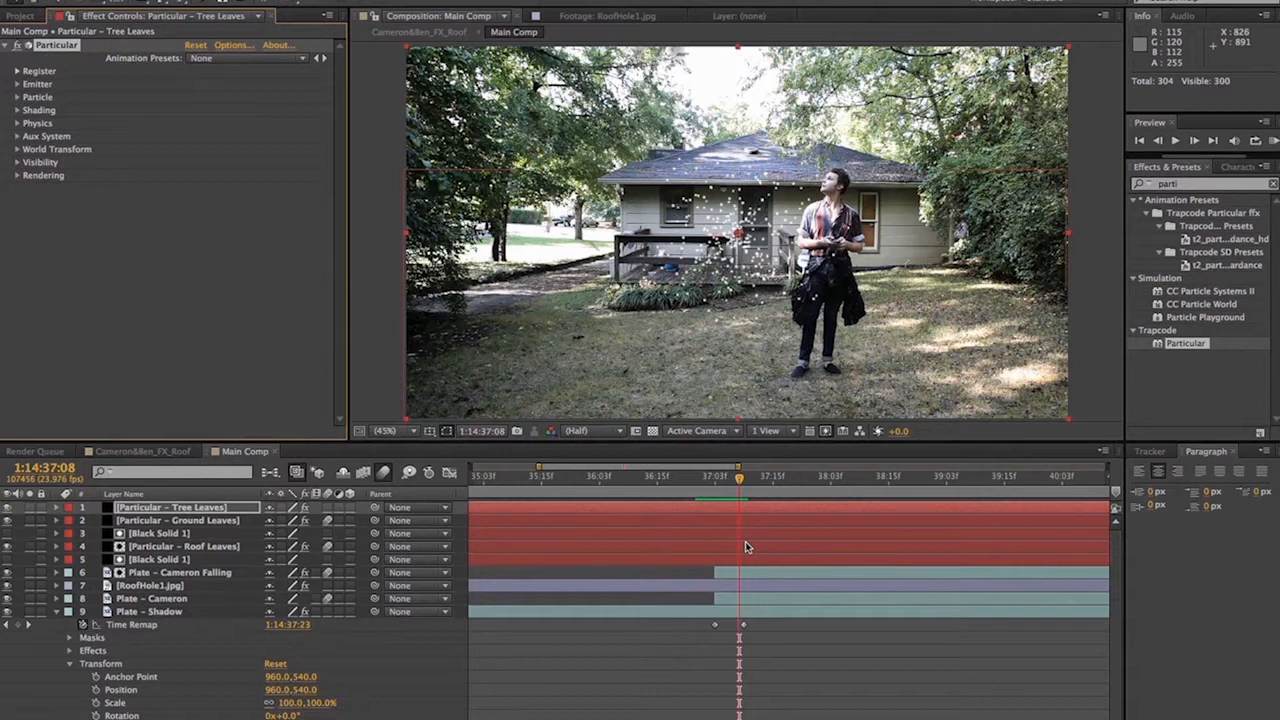
key(Page_Up)
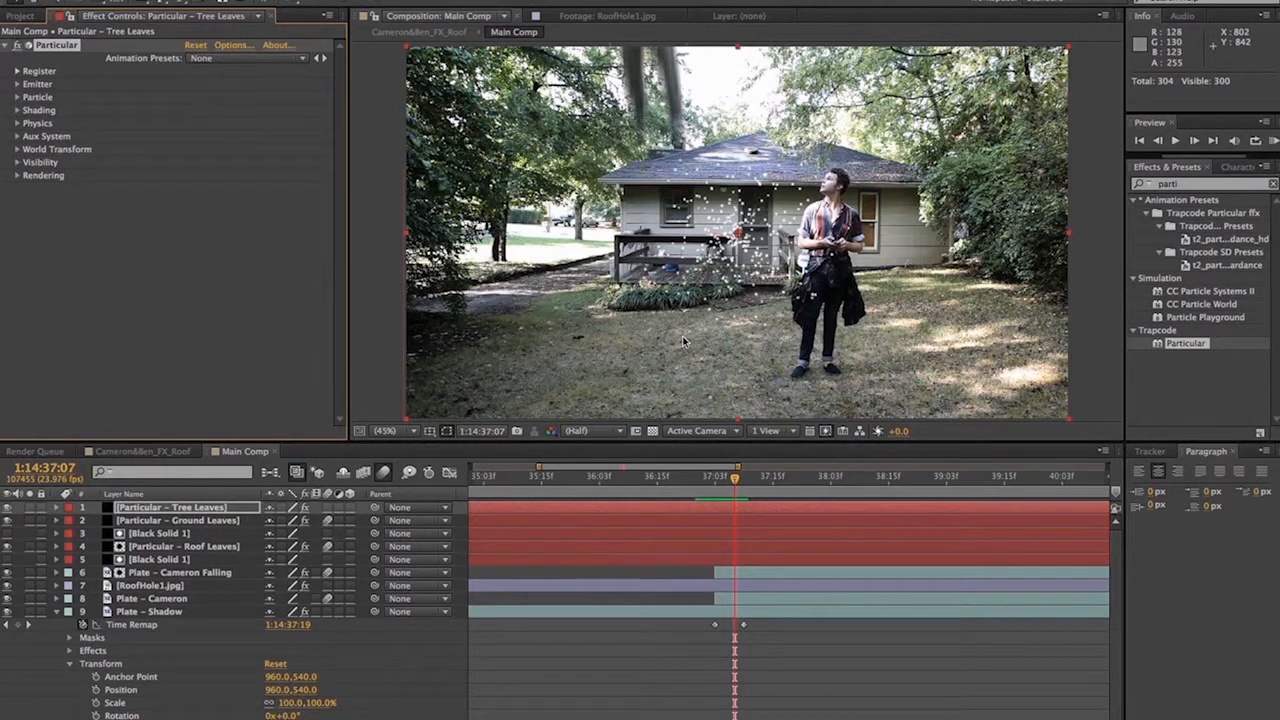
key(Page_Down)
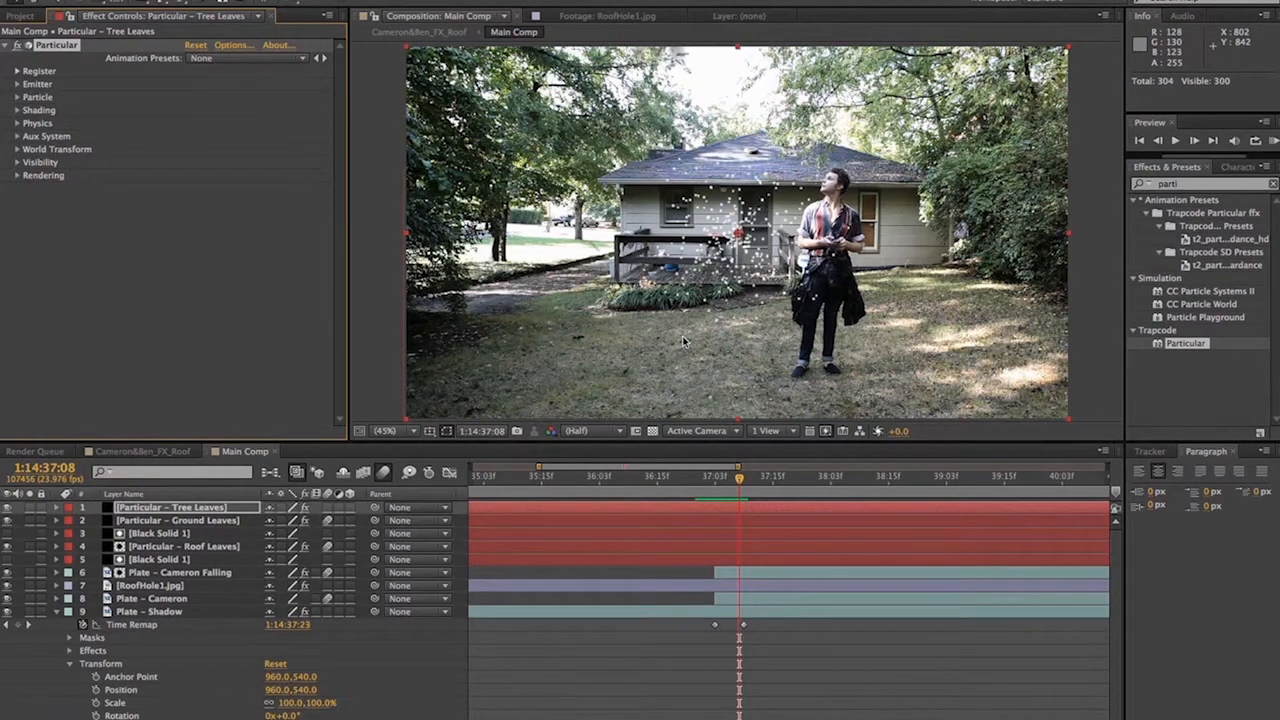
key(Page_Up)
key(Page_Down)
key(Page_Up)
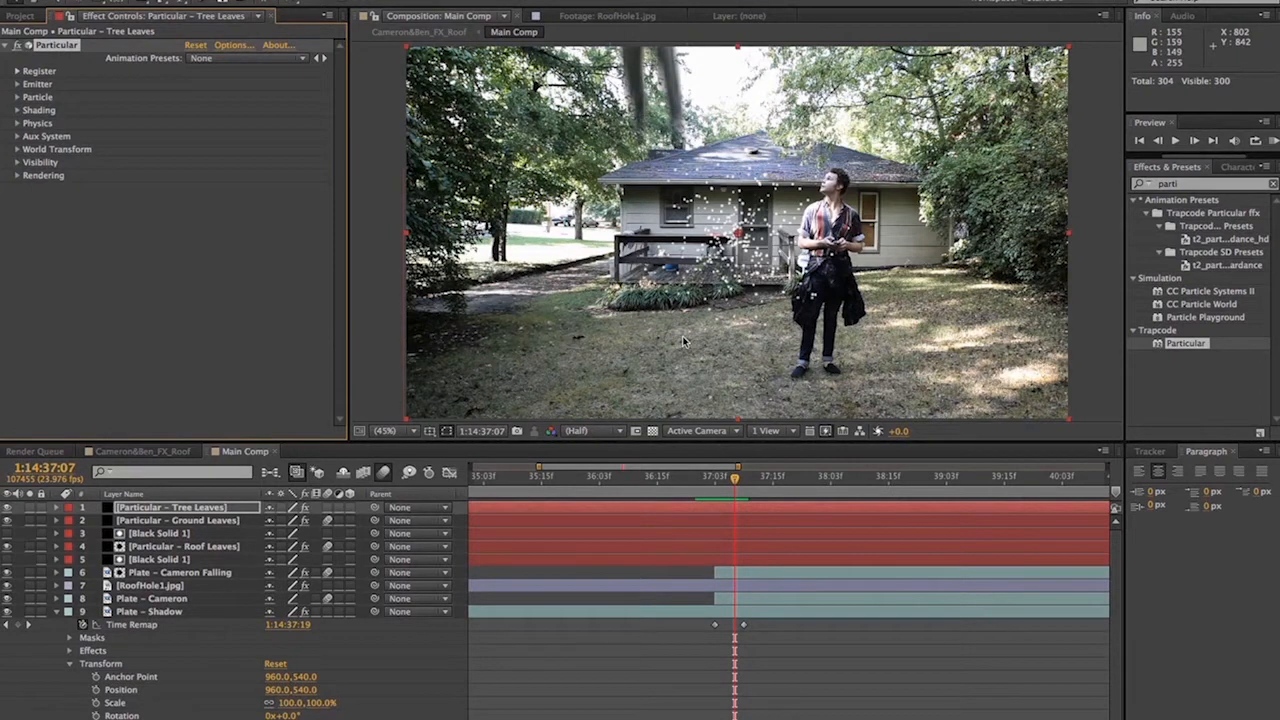
key(Page_Down)
key(Page_Up)
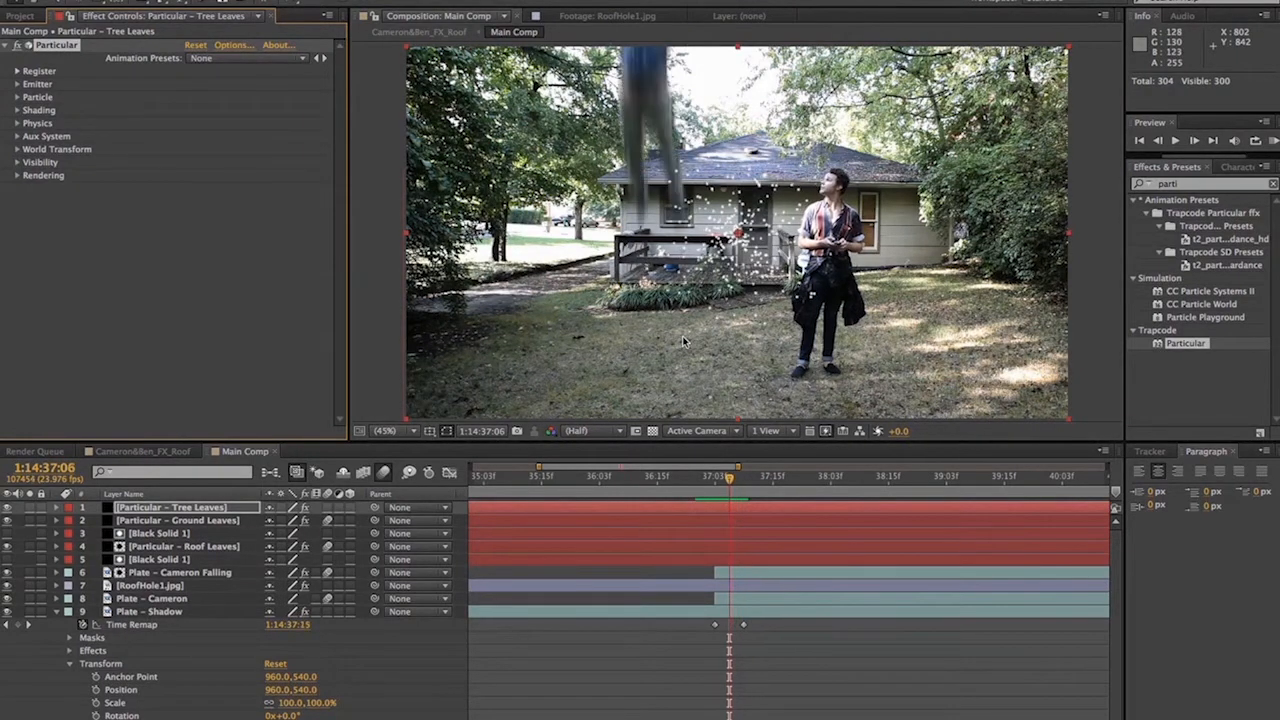
Apply the Single Bound – Tree Leaves preset to the Particular effect, preview the result and enable motion blur for the Tree Leaves layer
click(210, 62)
click(297, 143)
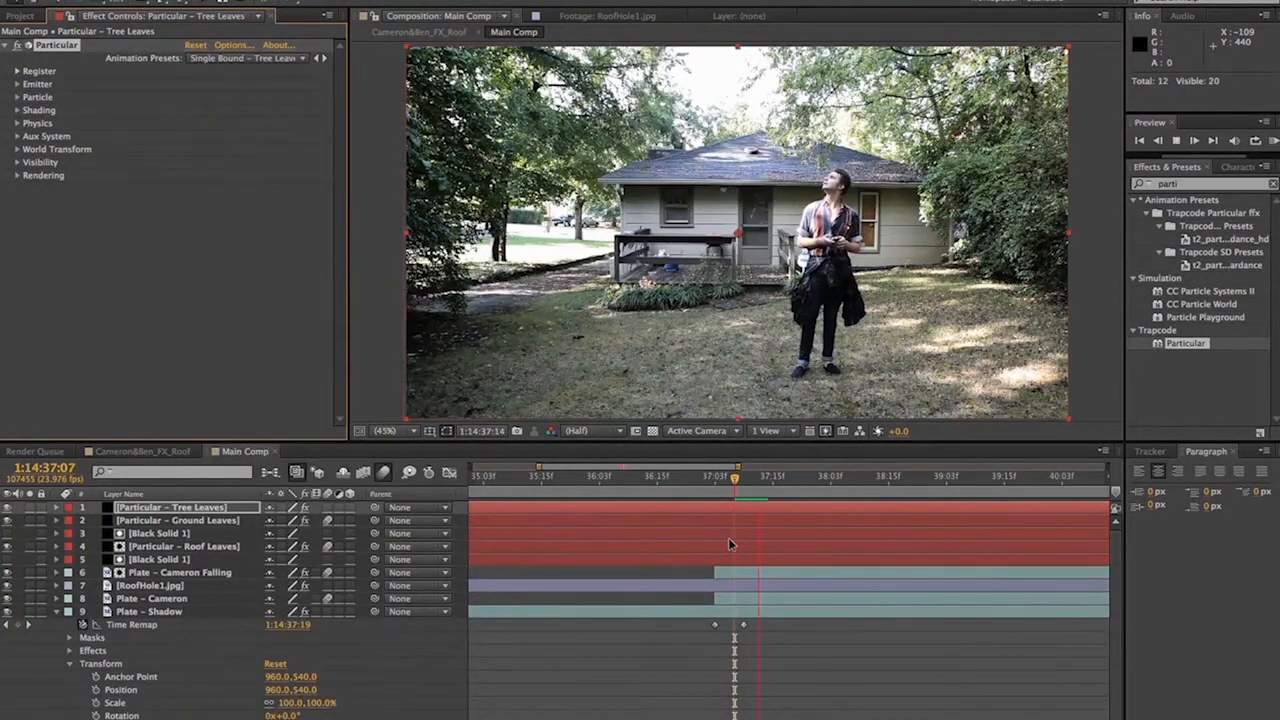
key(space)
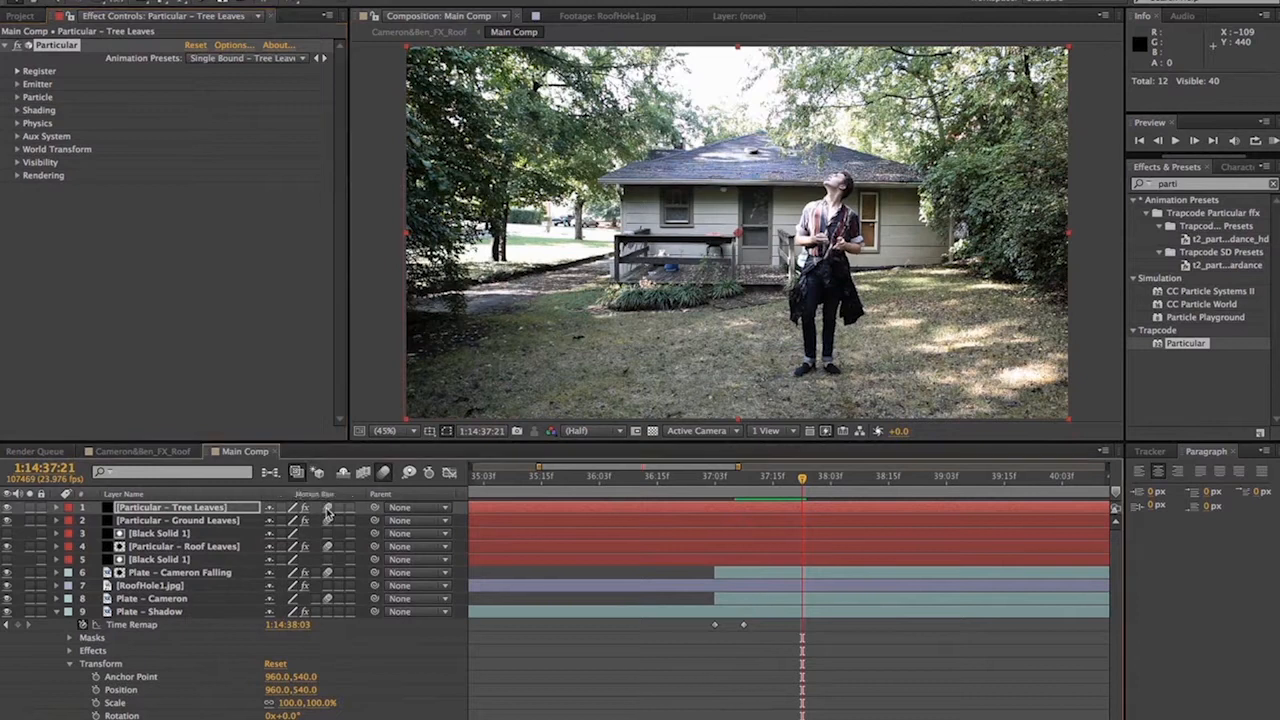
Play back the falling tree leaves from 1:14:37:14 and examine the effect's Particle settings and Color over Life gradient
click(768, 480)
key(space)
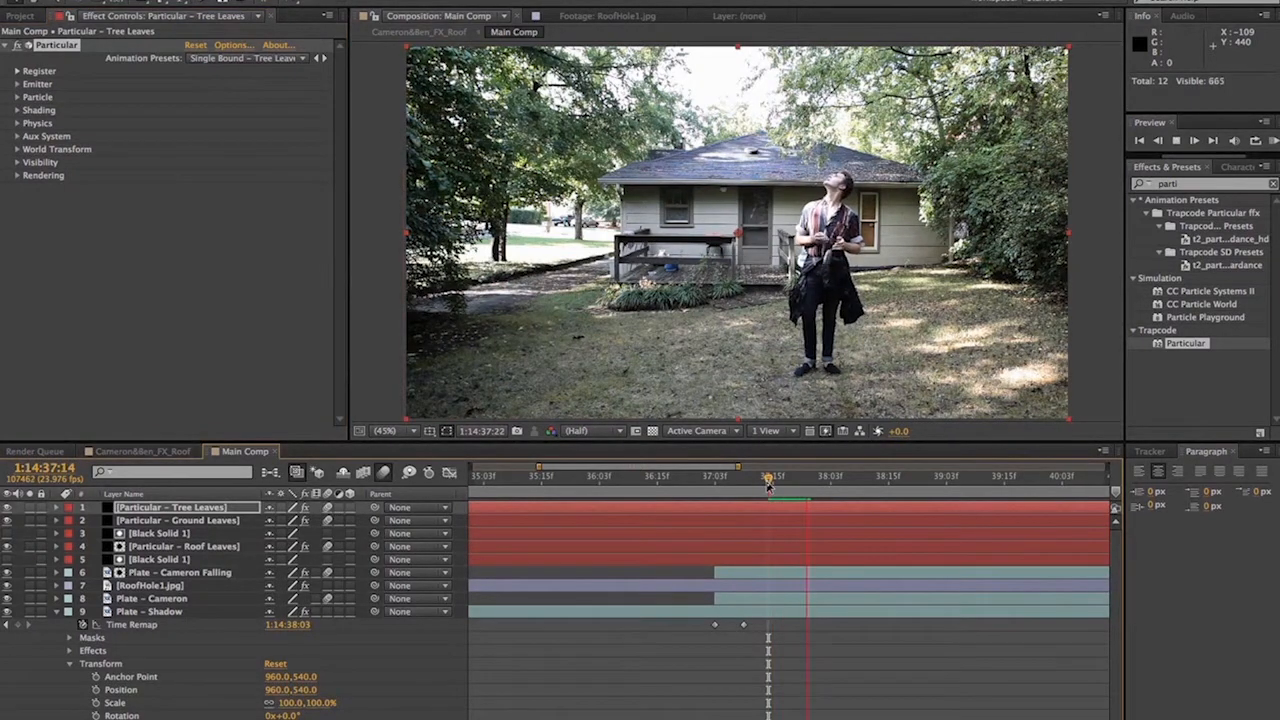
key(space)
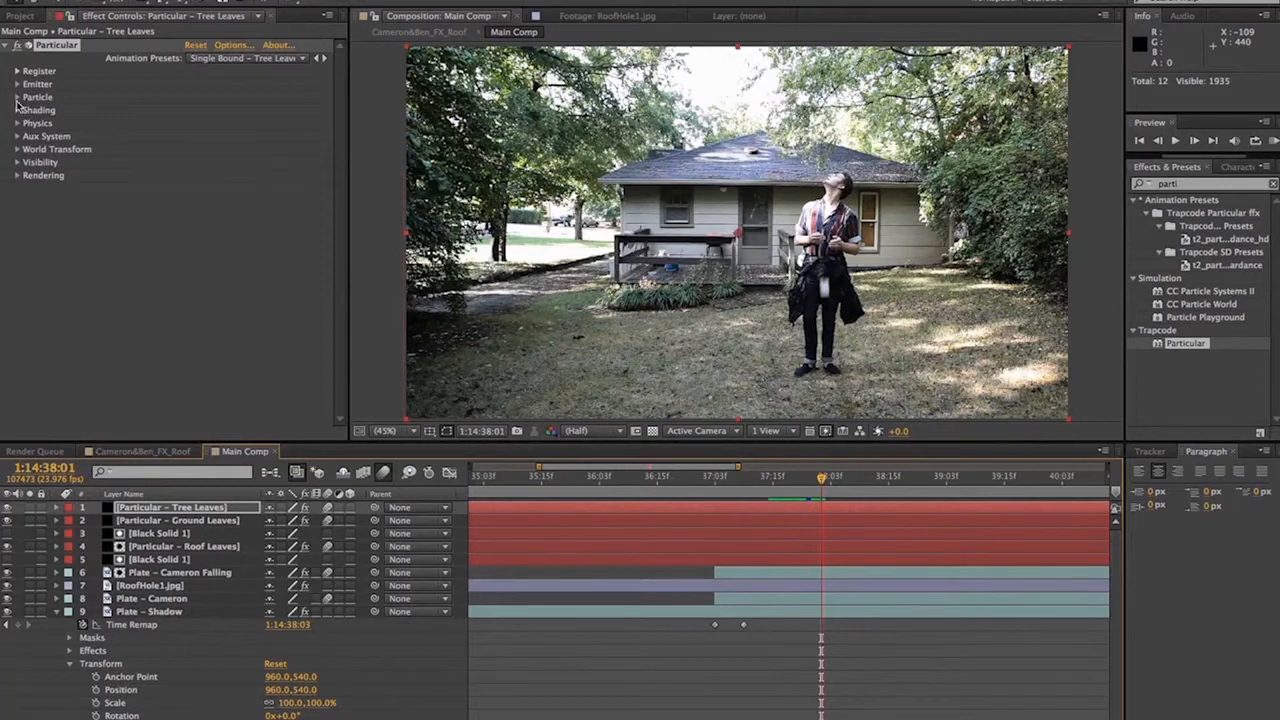
click(17, 98)
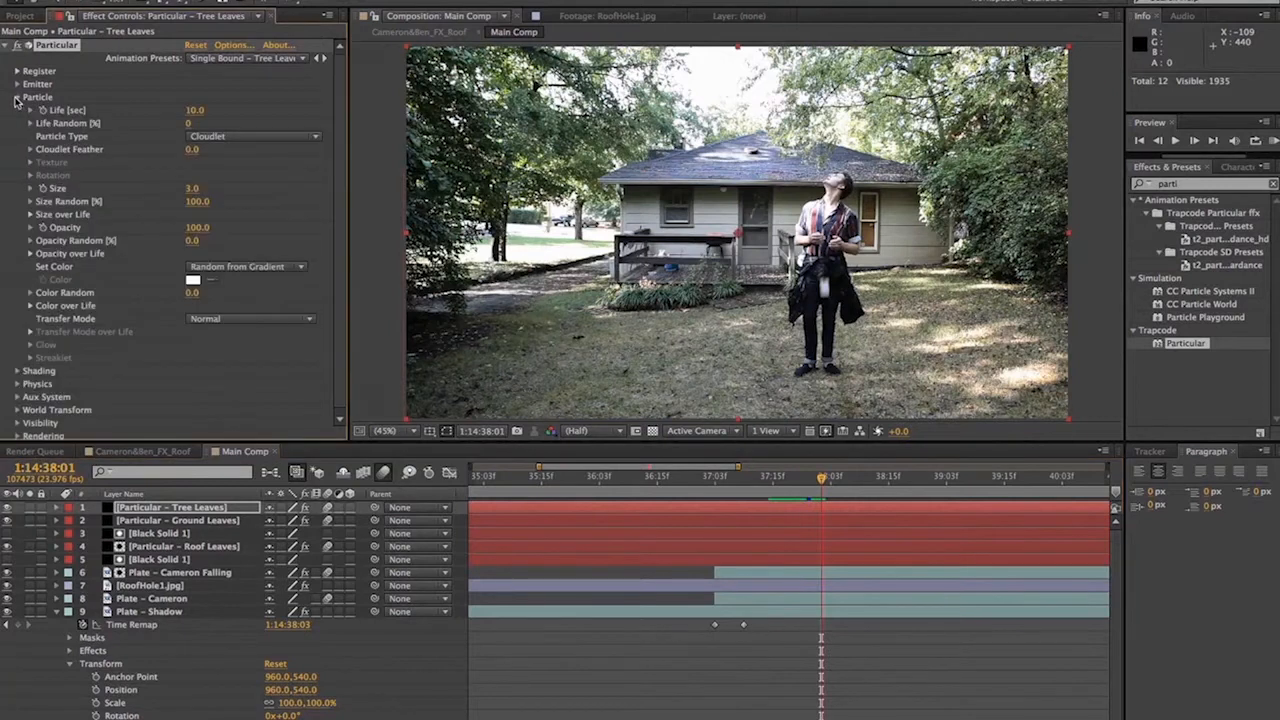
click(30, 306)
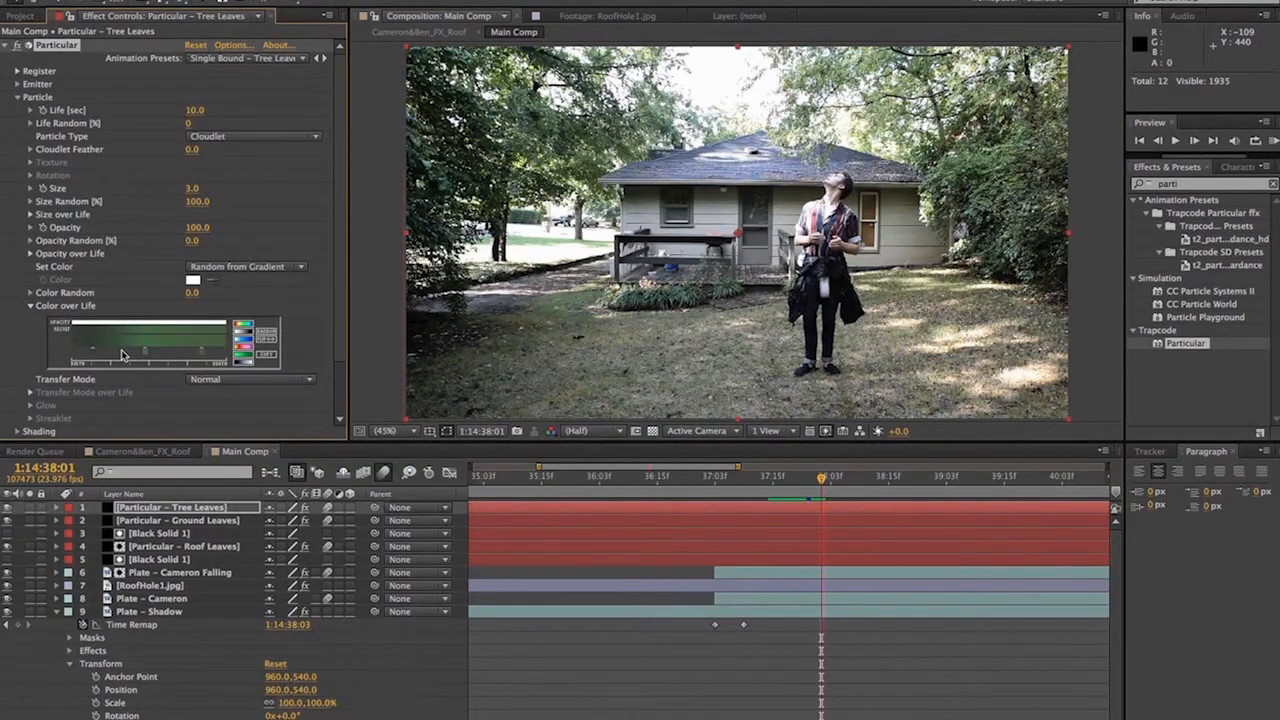
key(space)
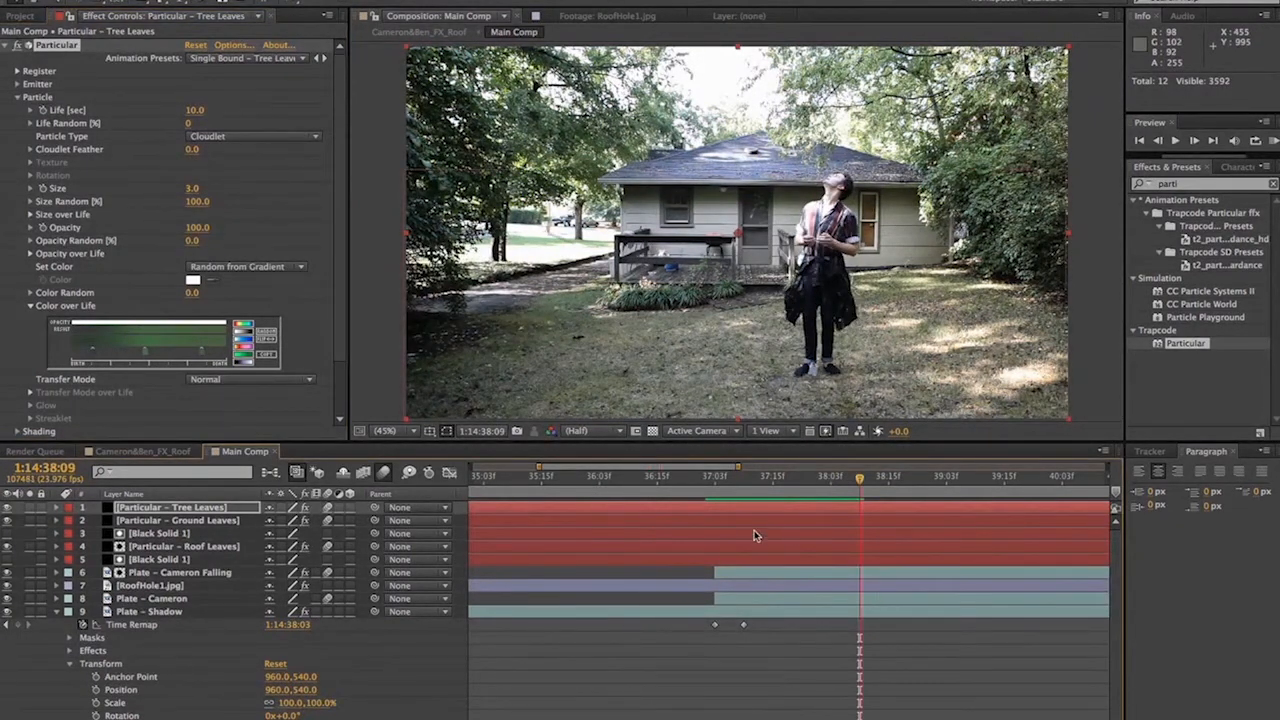
Collapse the Plate – Shadow layer's properties and set the current time to 1:14:44:11, near the roof impact
click(448, 687)
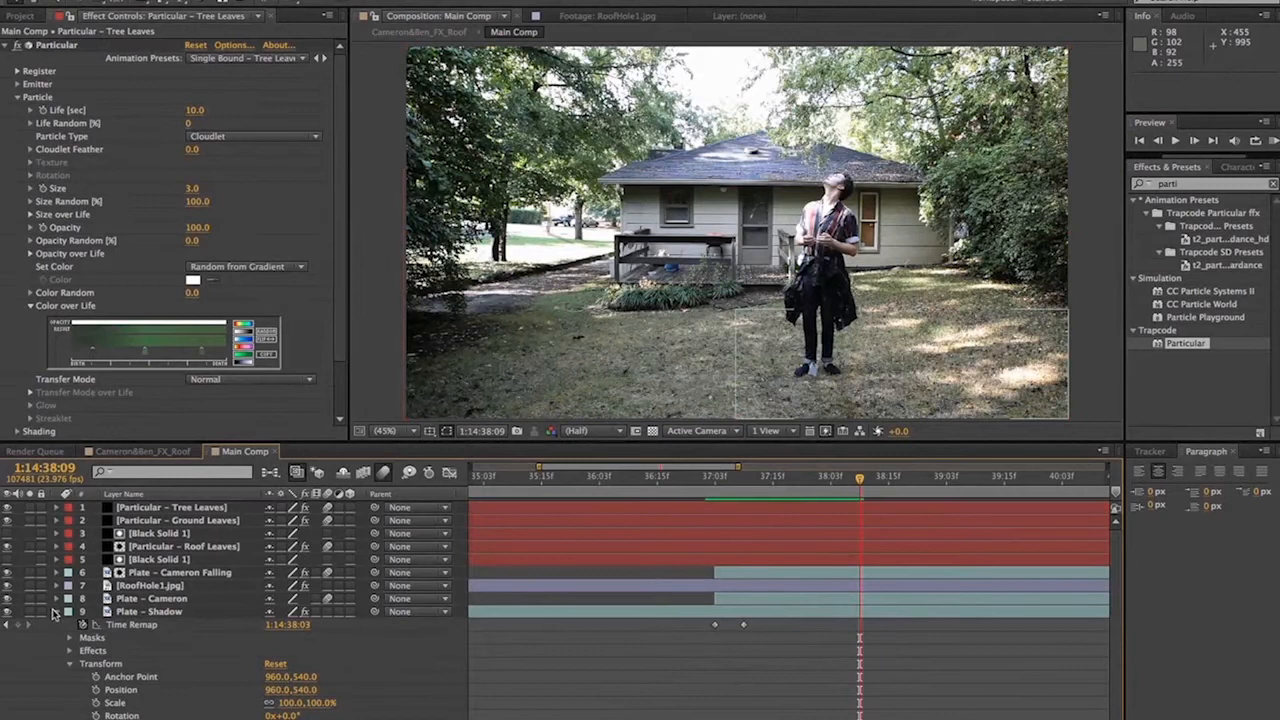
click(55, 611)
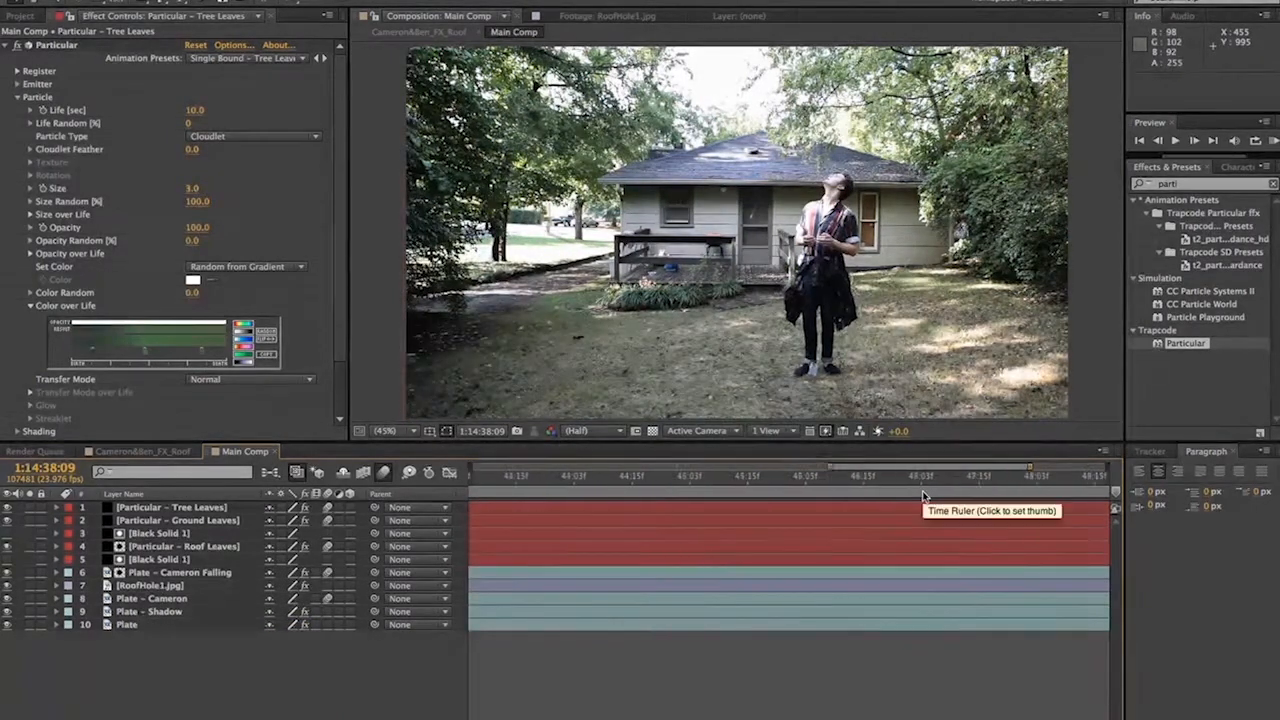
drag(895, 481, 737, 486)
scroll(737, 486, right, 2)
scroll(737, 486, left, 5)
click(740, 489)
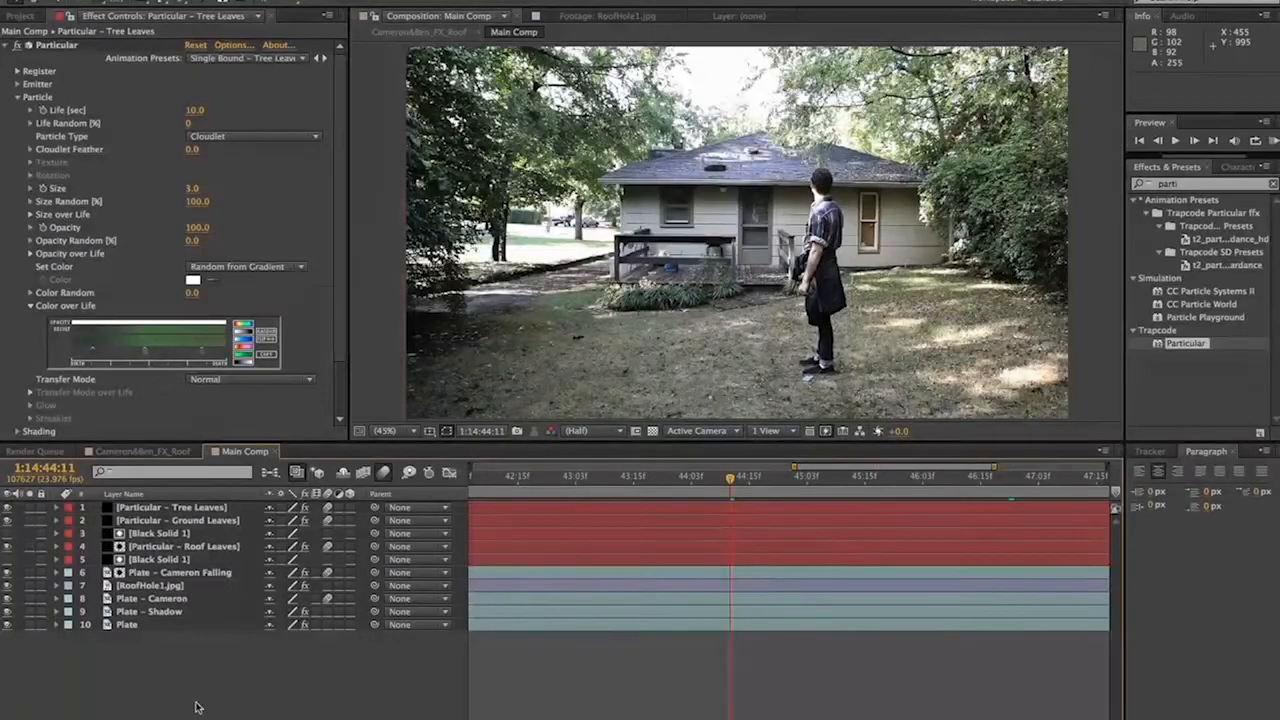
Create a black 1920 x 1080 solid named "Particular – Dust" and apply the Trapcode Particular effect to it
click(280, 0)
mouse_move(300, 0)
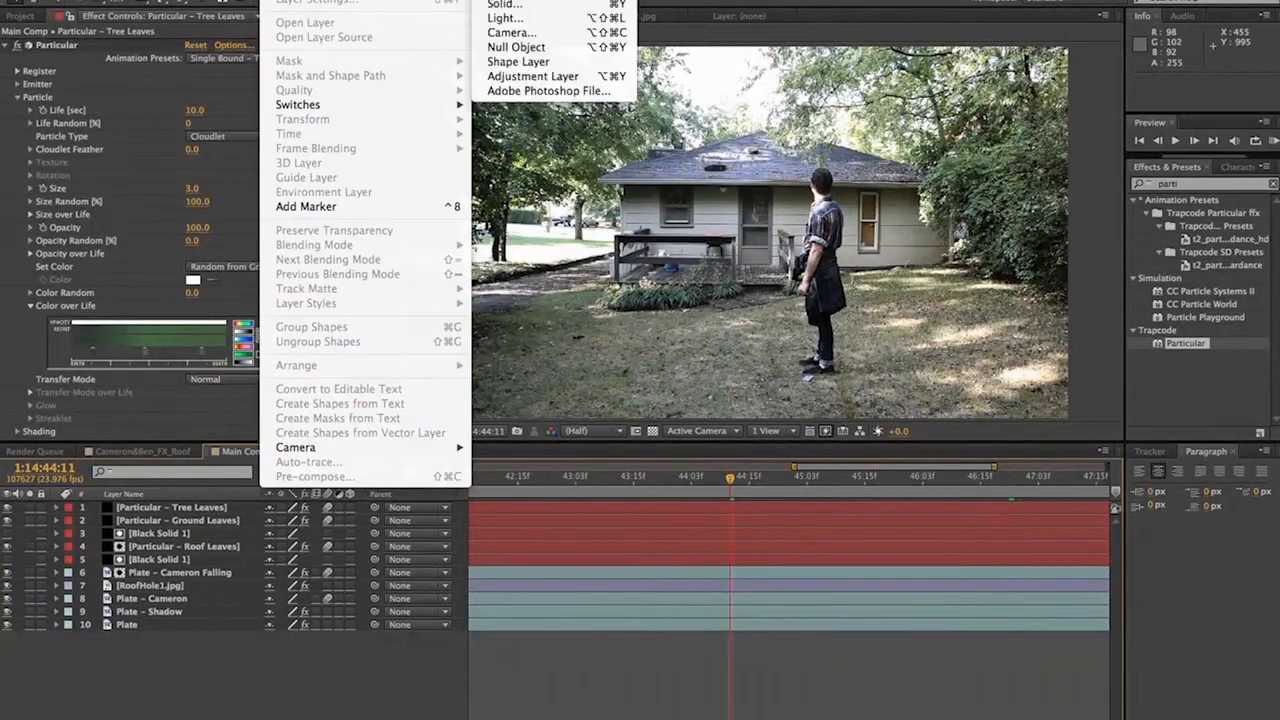
click(560, 4)
text(Particula)
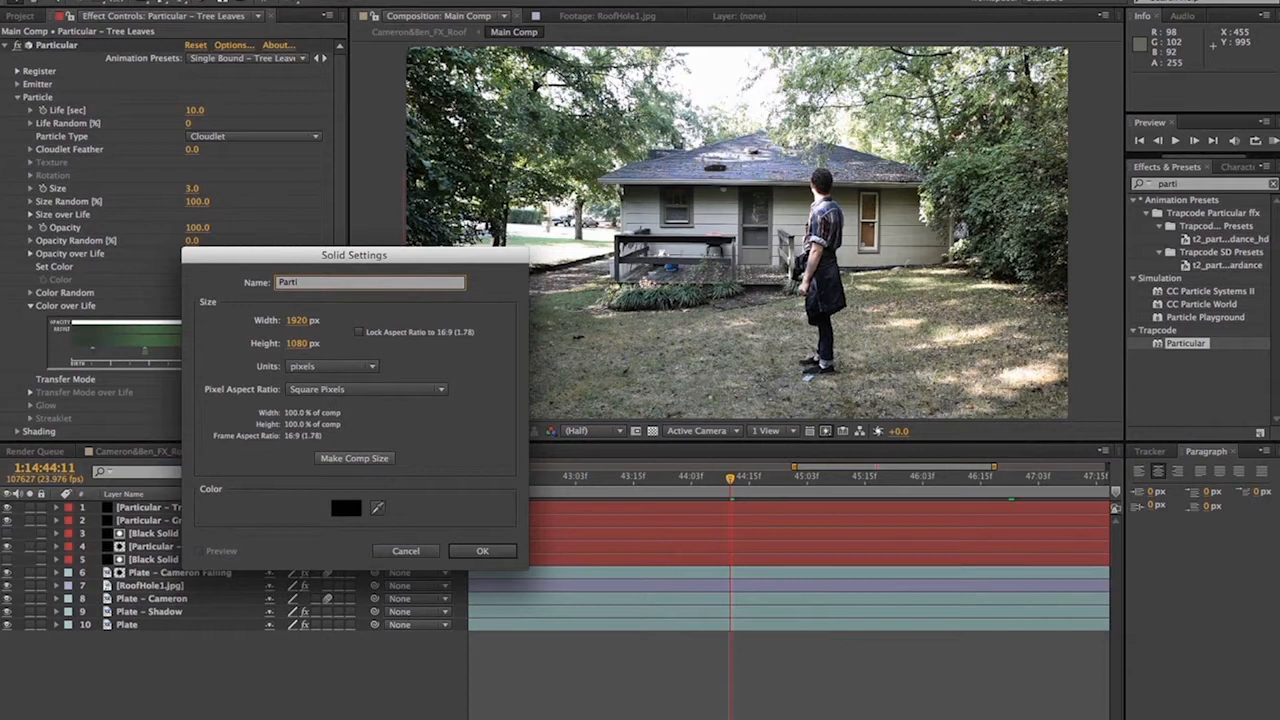
text(– Roof D)
key(Left)
key(BackSpace)
key(BackSpace)
key(BackSpace)
key(BackSpace)
key(BackSpace)
text(ust)
key(Return)
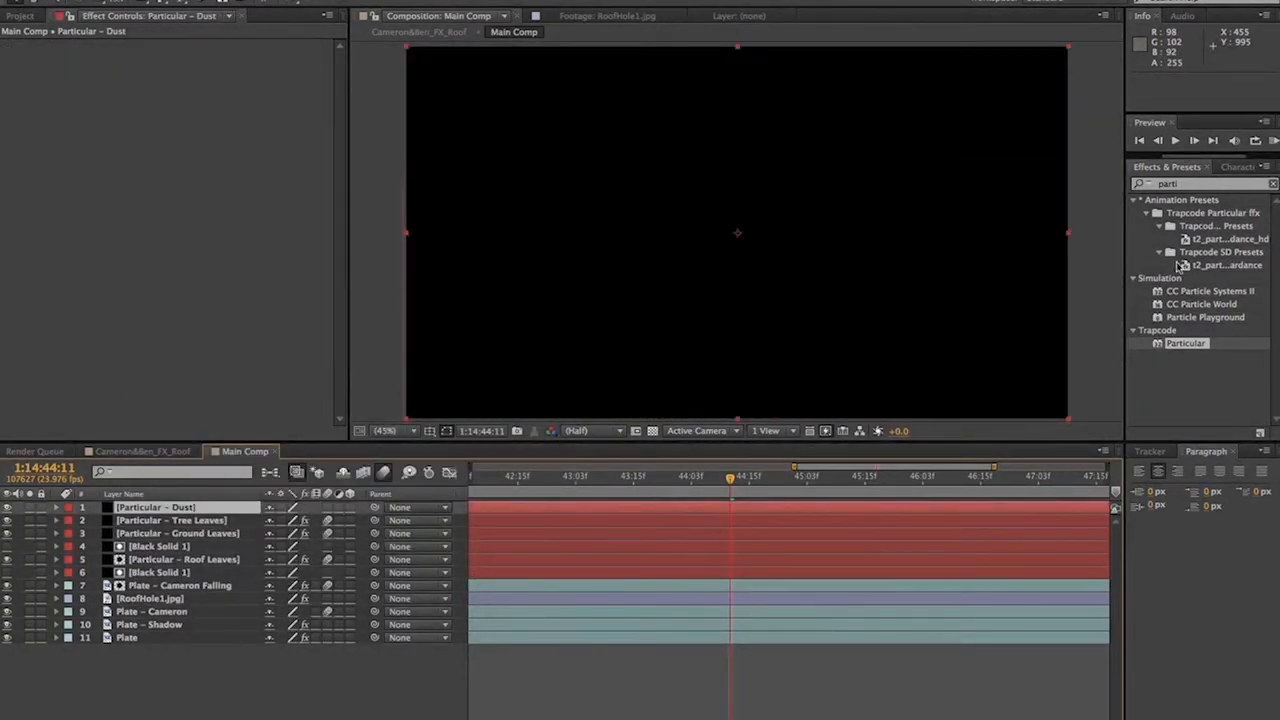
drag(1162, 343, 165, 507)
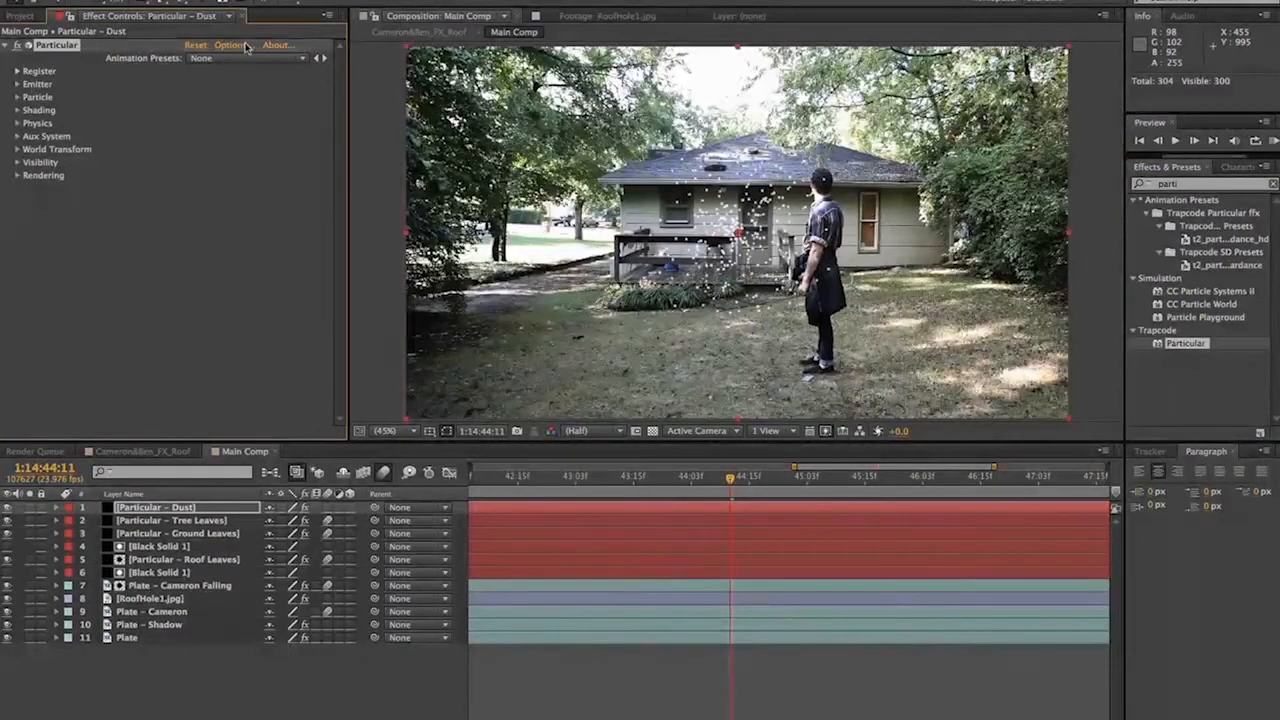
Scrub and step through the fall, setting the current time to 1:14:44:01, where the falling man reaches the roof
key(Page_Up)
key(Page_Up)
key(Page_Up)
key(Page_Down)
drag(720, 478, 648, 485)
key(space)
key(Page_Down)
key(Page_Down)
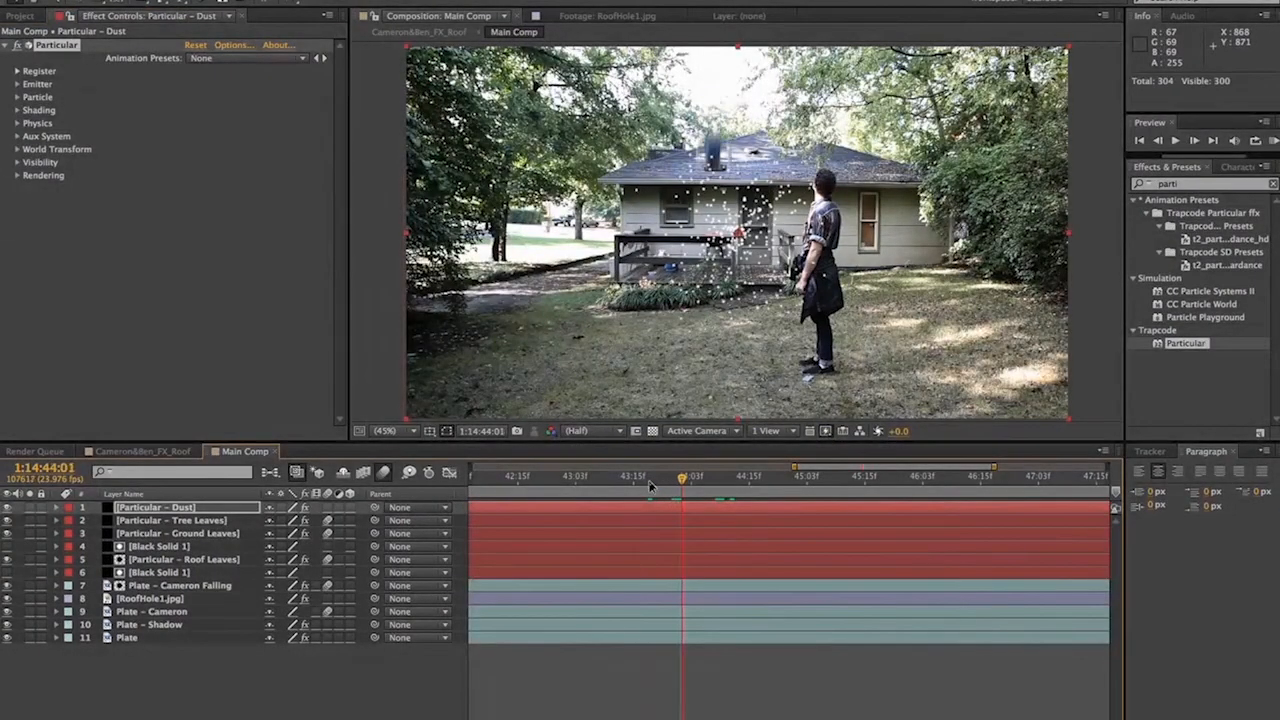
Apply the Single Bound – Dust preset to the Dust layer's Particular effect and preview the dust up to 1:14:47:01
click(220, 60)
click(274, 97)
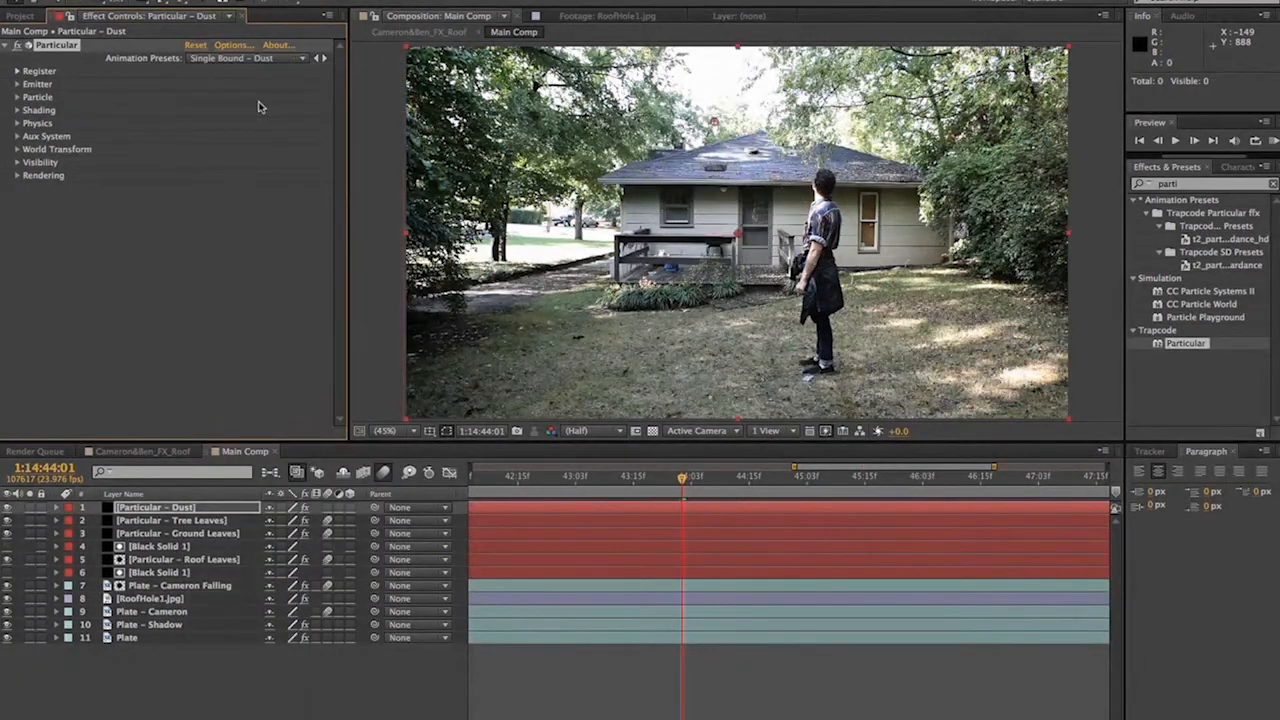
key(space)
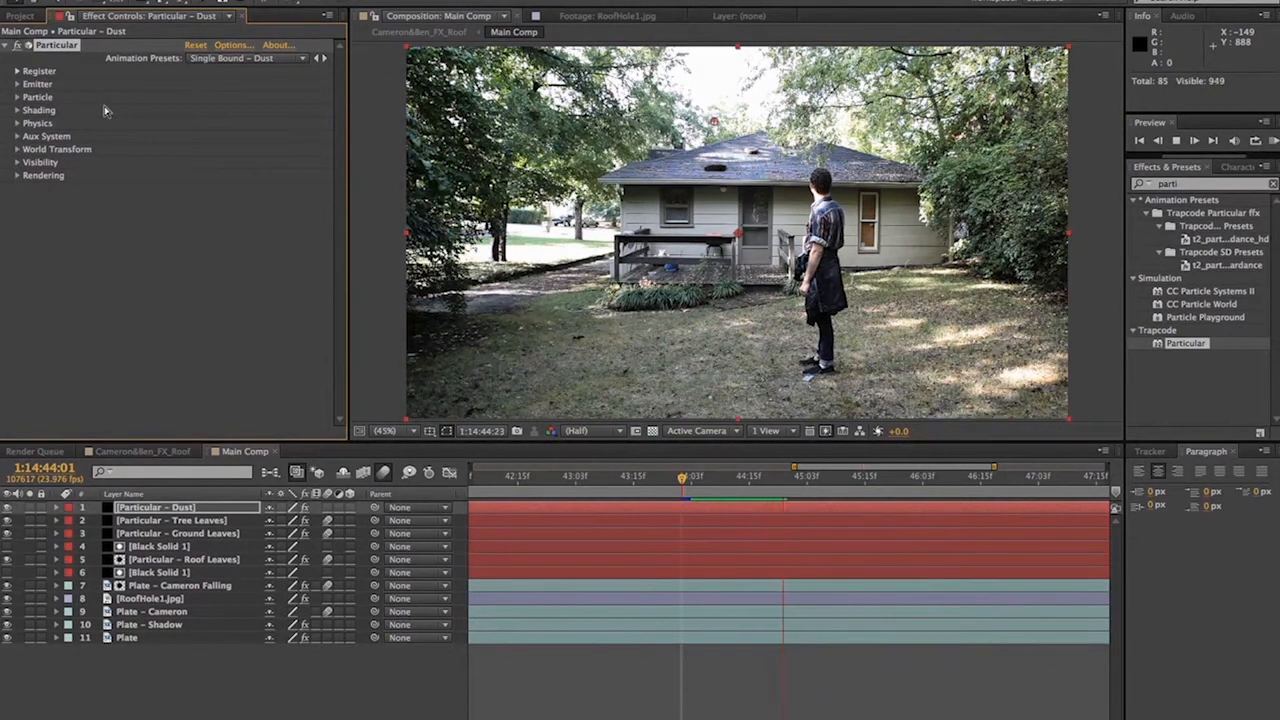
drag(810, 478, 1030, 479)
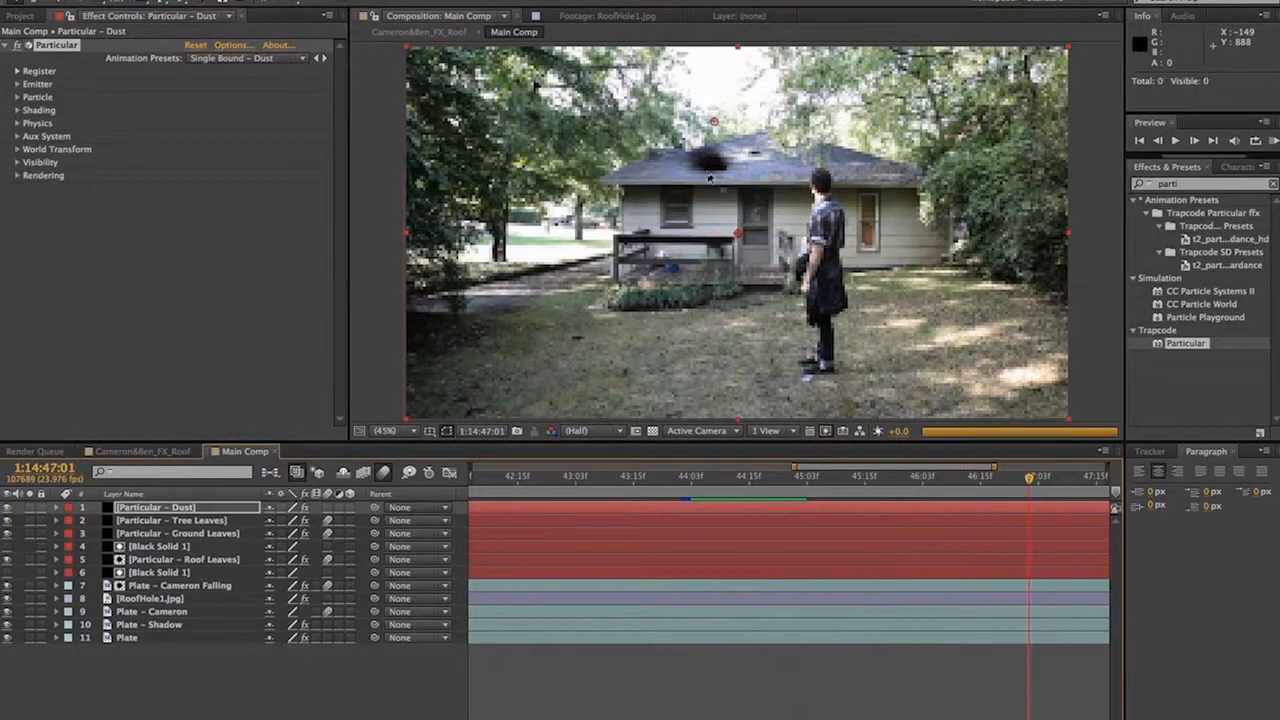
Examine the Particle and Shading settings of the Dust effect, including the available Shading options
click(17, 97)
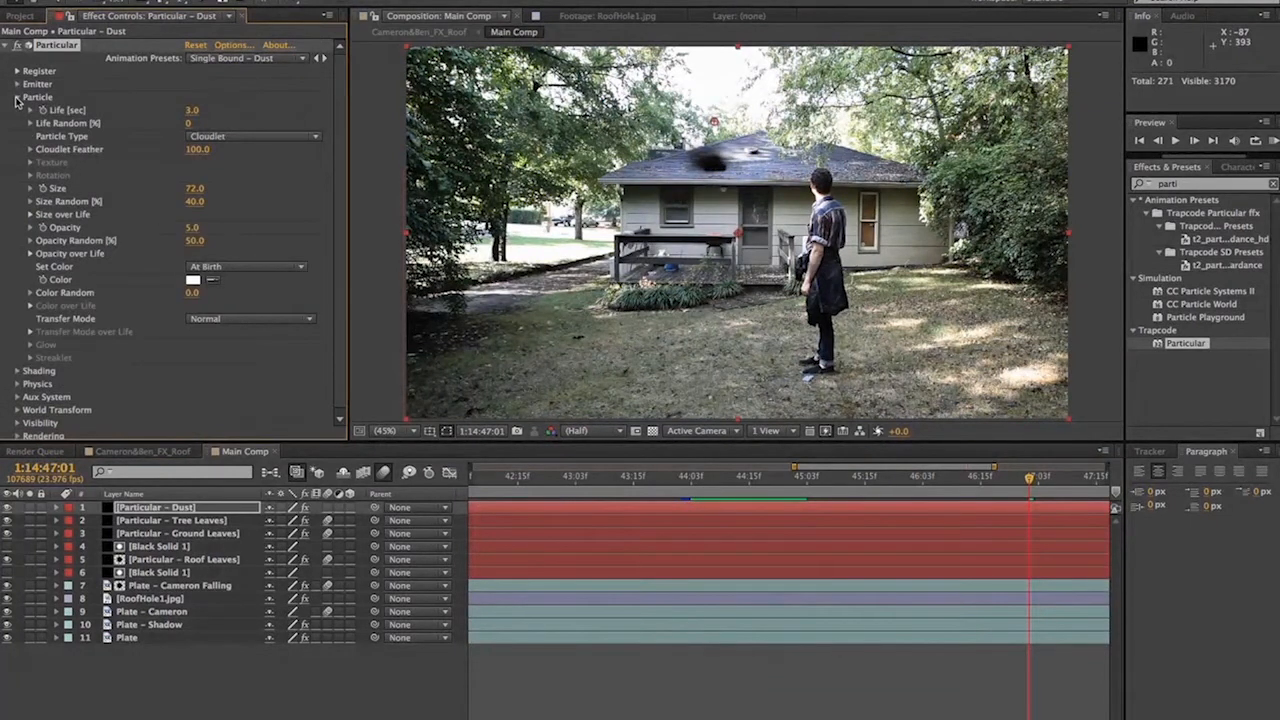
click(17, 97)
click(16, 110)
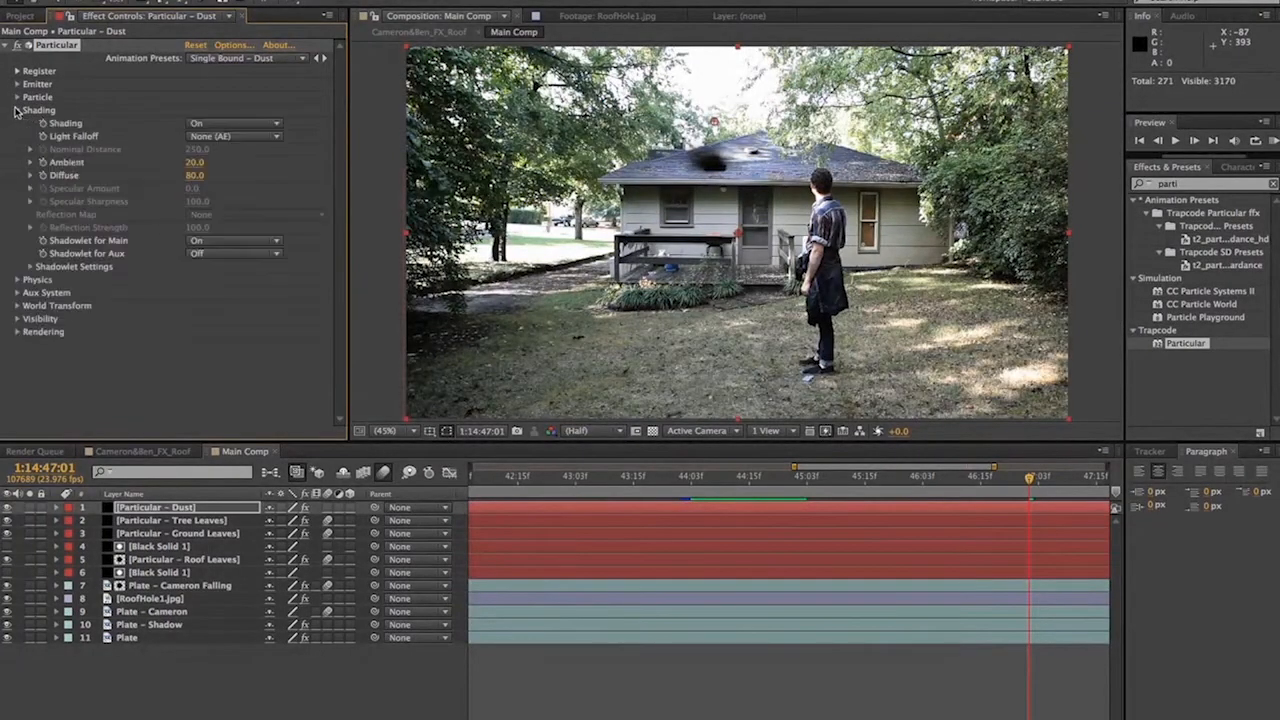
click(255, 123)
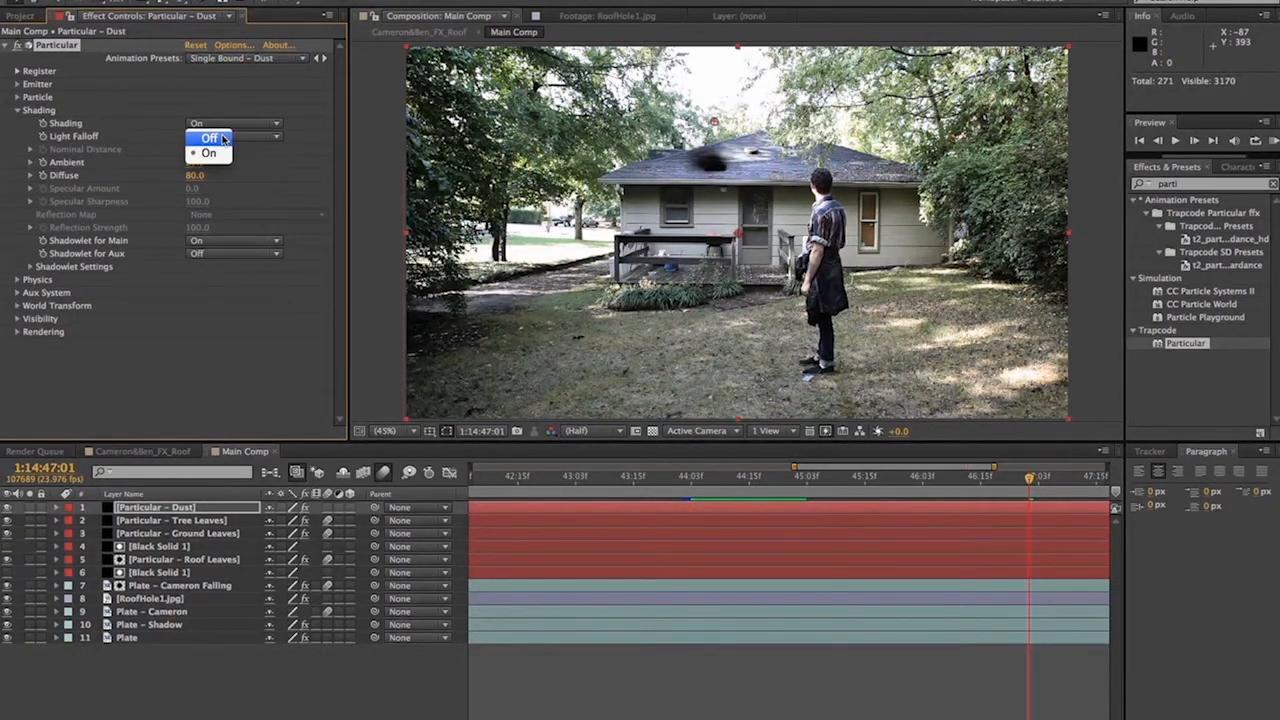
click(229, 121)
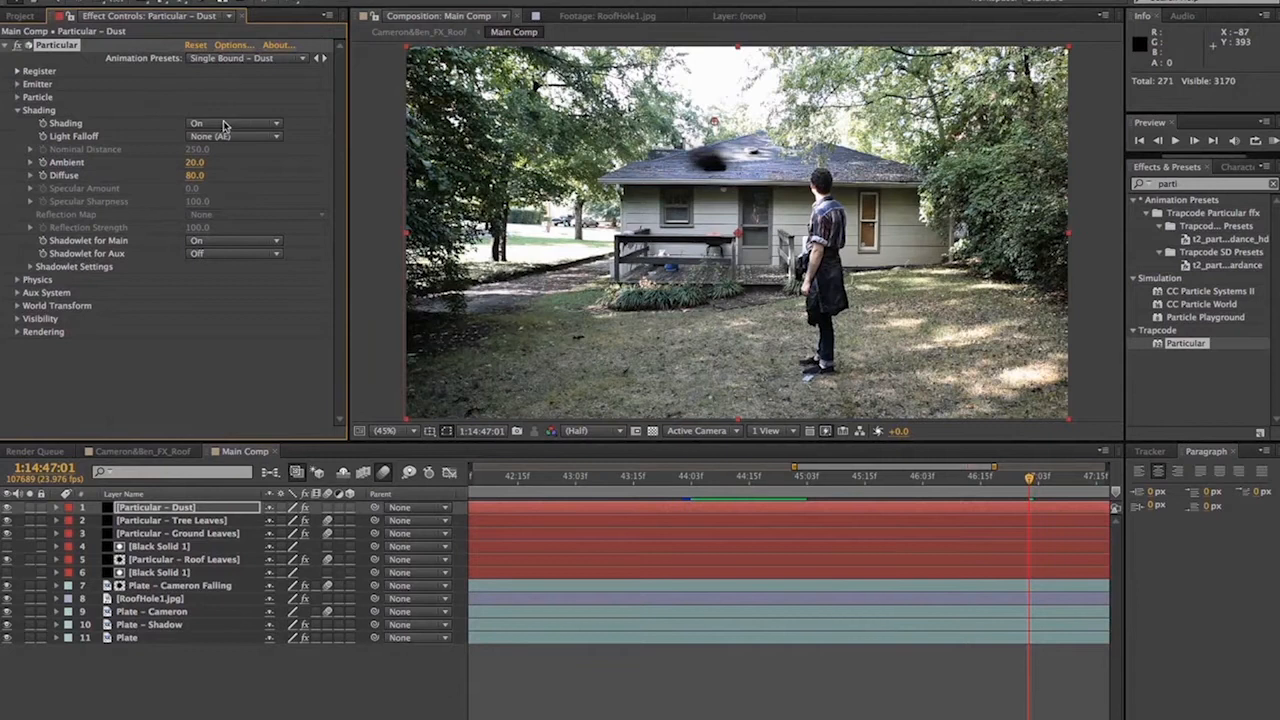
Try a default light in the composition to check the dust's shading, and delete that light
click(324, 0)
mouse_move(280, 0)
click(553, 19)
click(724, 542)
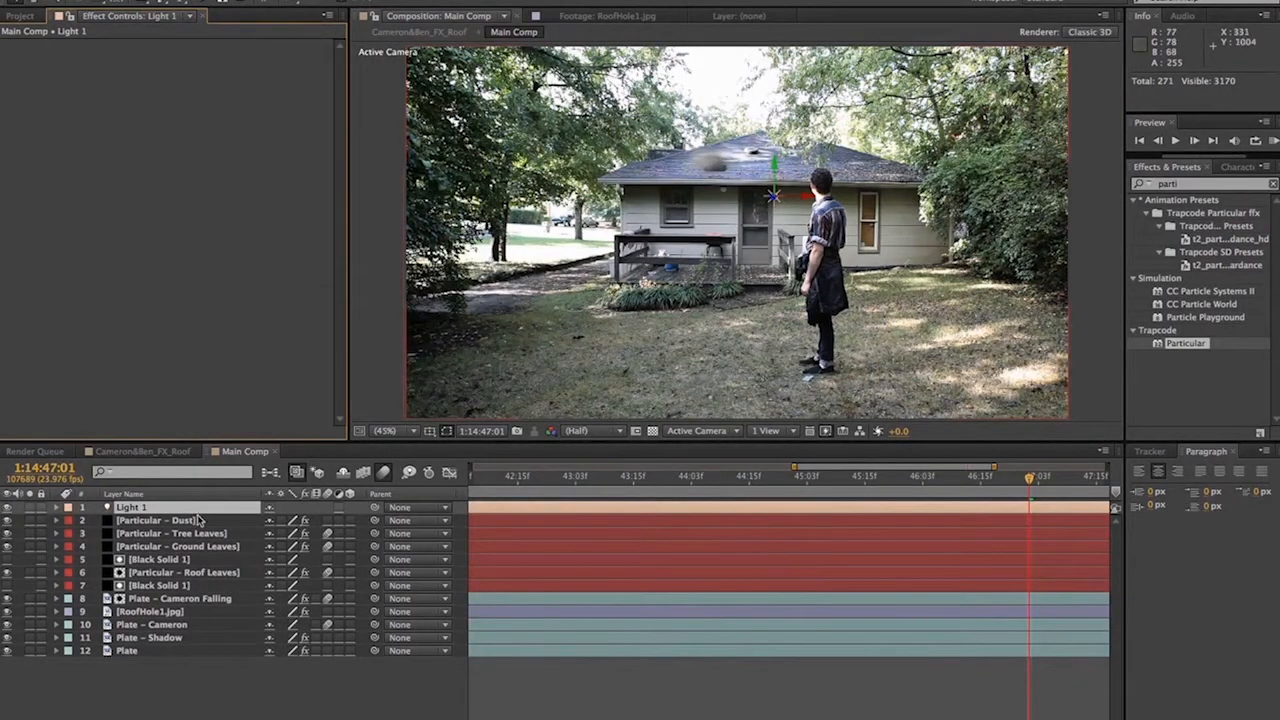
click(149, 510)
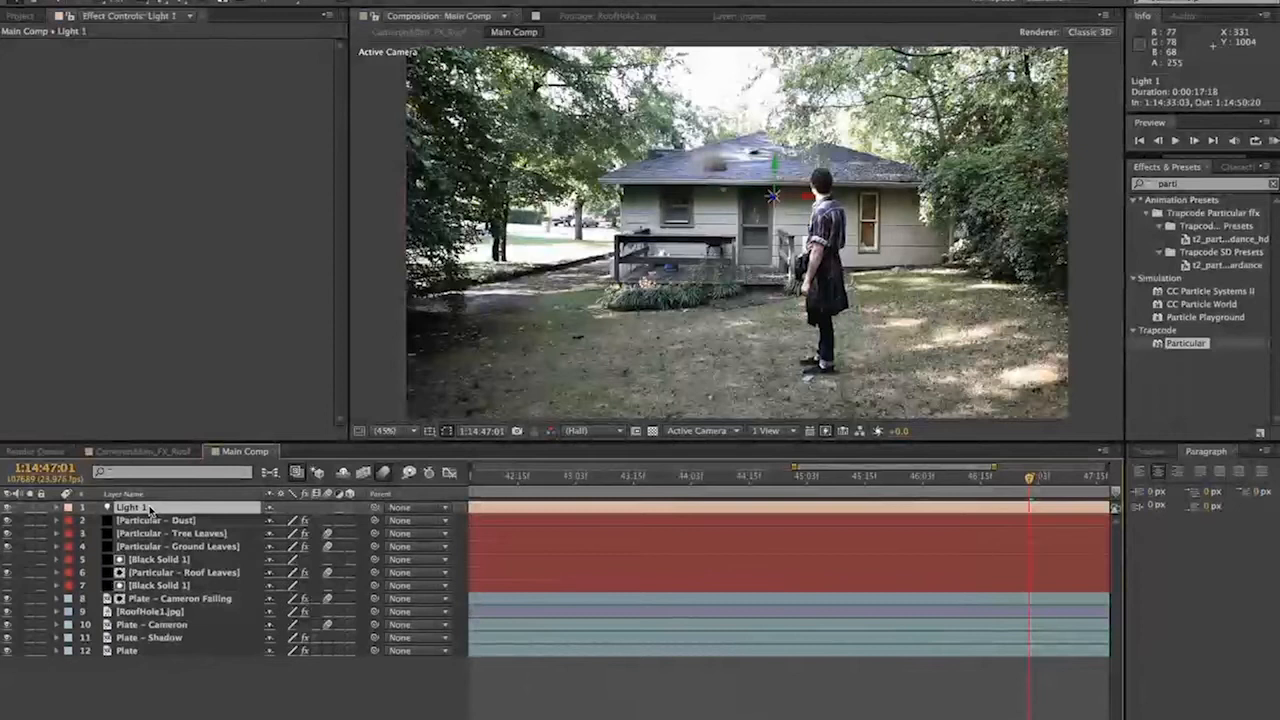
key(Delete)
Turn off Shading in the Particular effect on the Dust layer
click(149, 508)
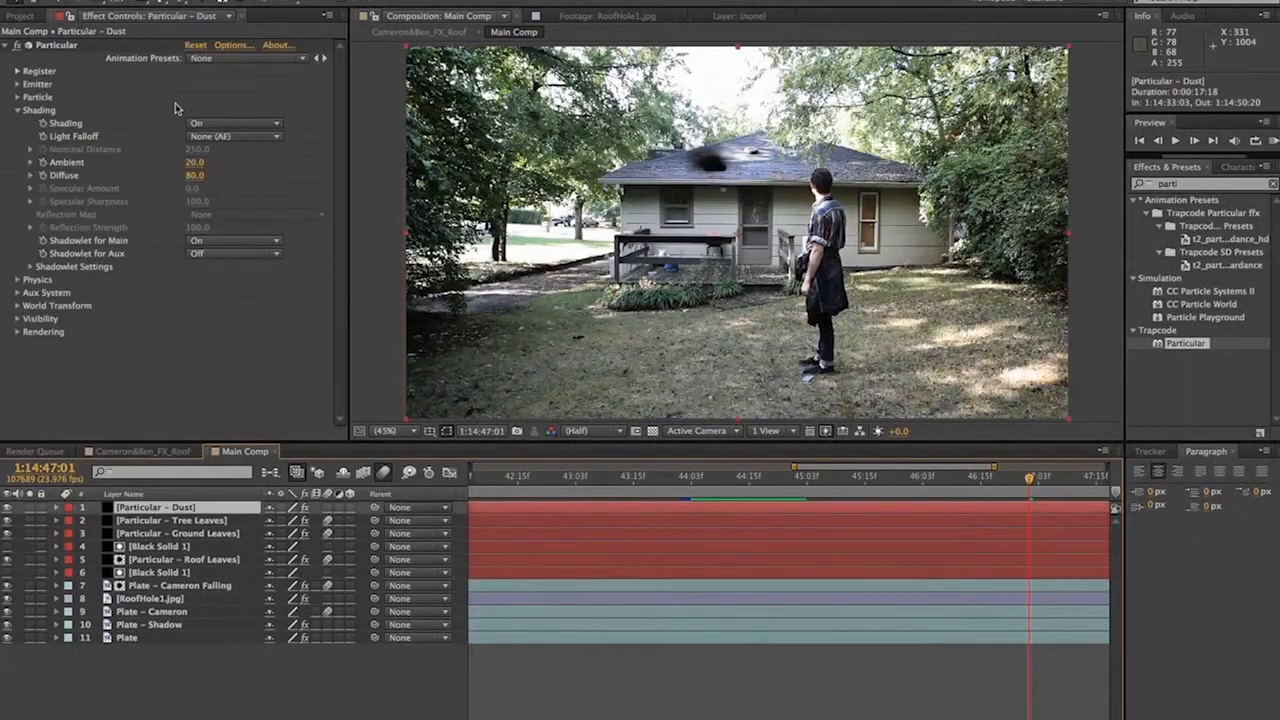
click(205, 124)
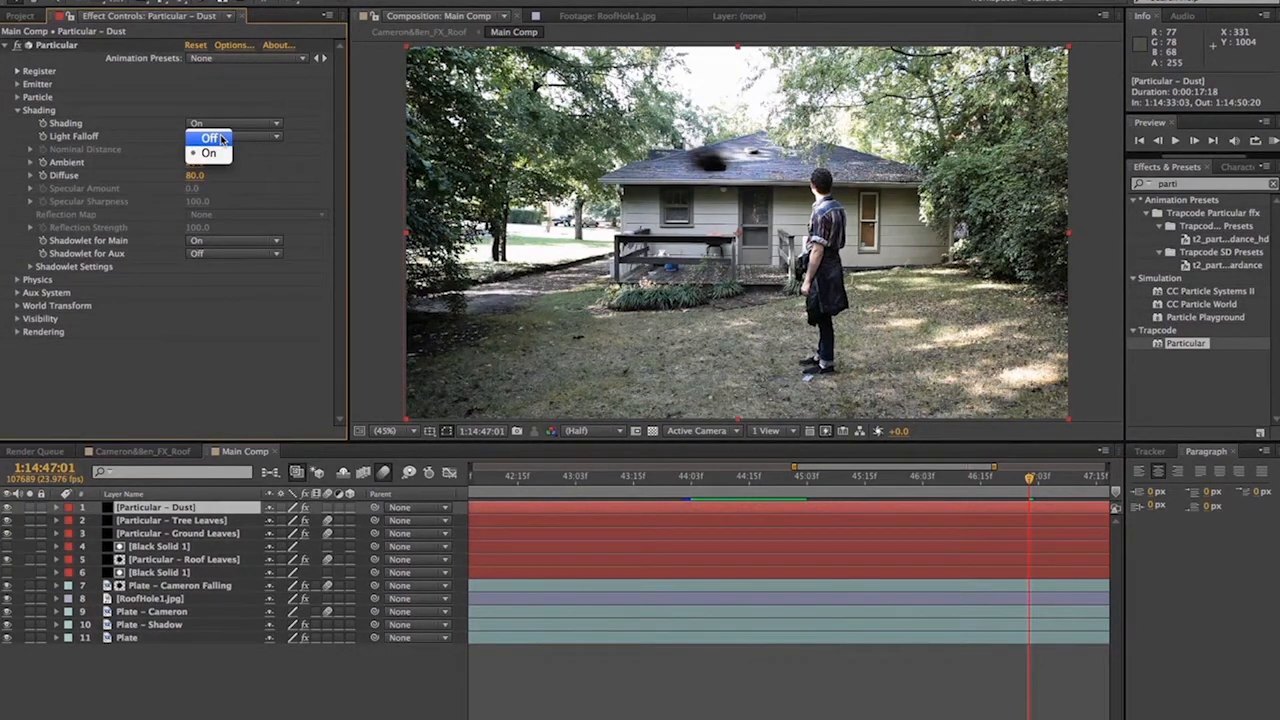
click(220, 139)
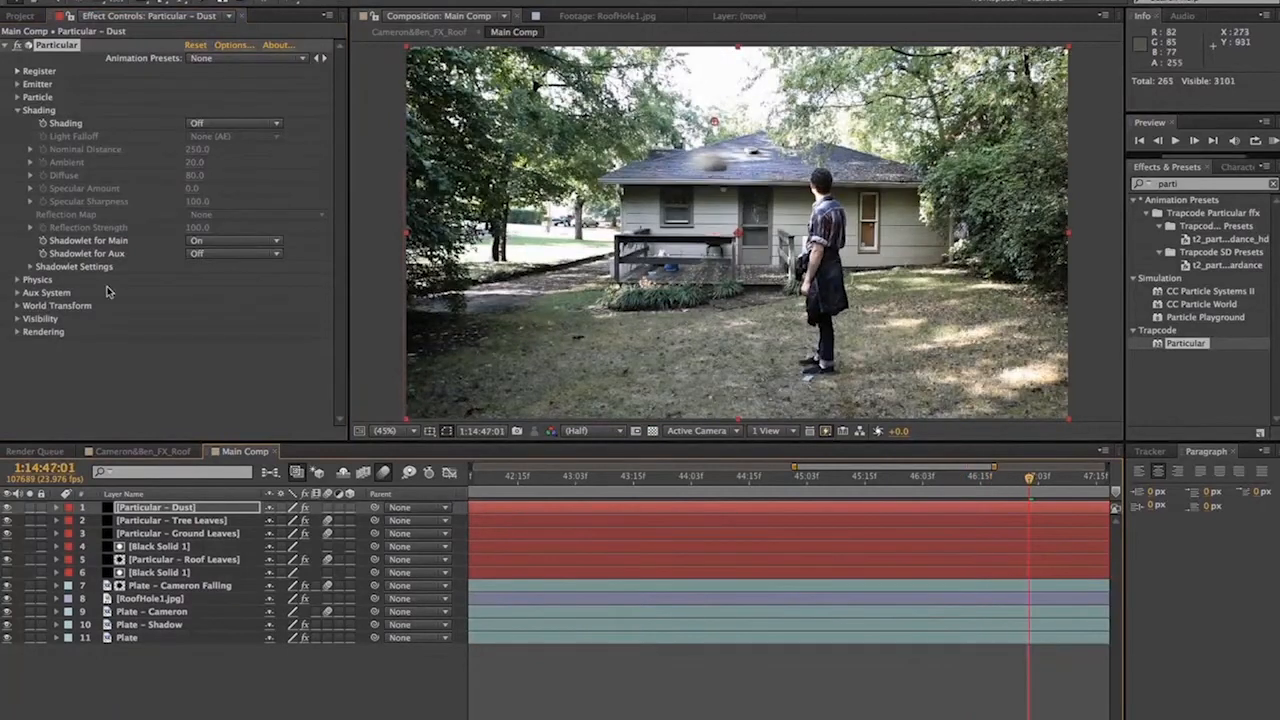
click(18, 111)
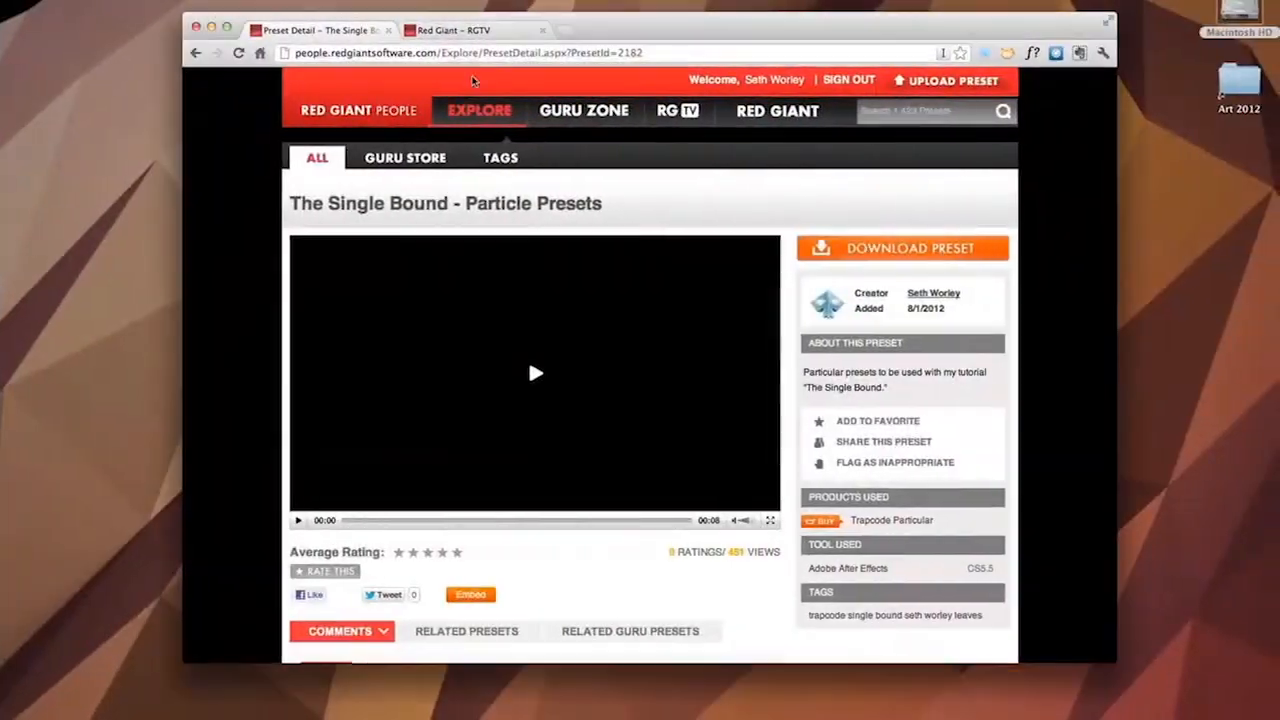
Open the RGTV page of QuickTip #67: Realistic Dust Hits in the browser, and preview the dust in After Effects
click(450, 30)
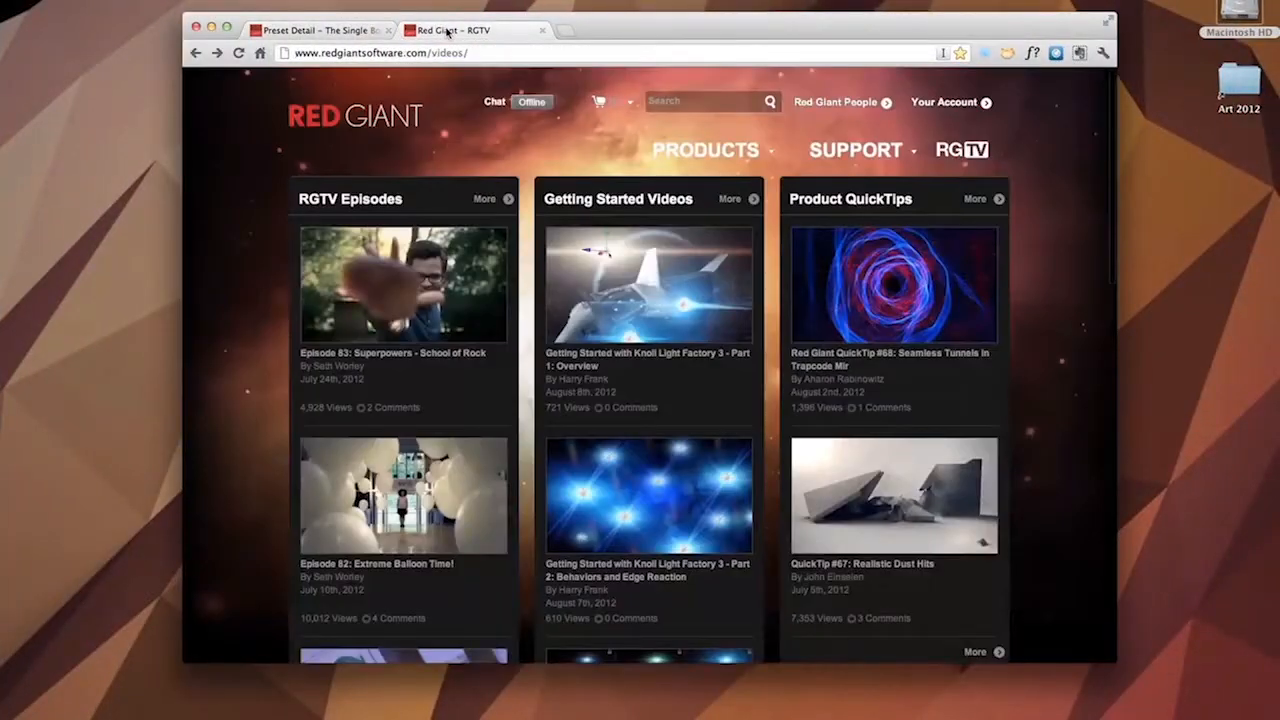
scroll(1096, 365, down, 3)
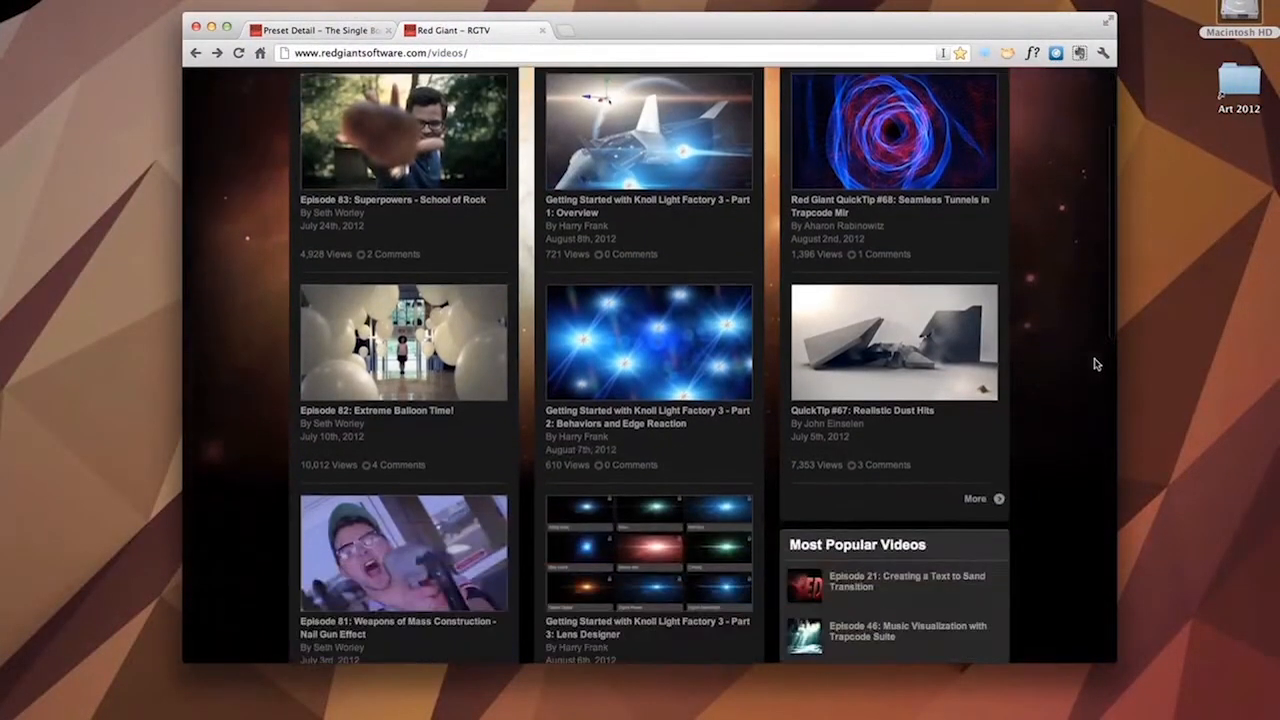
click(919, 363)
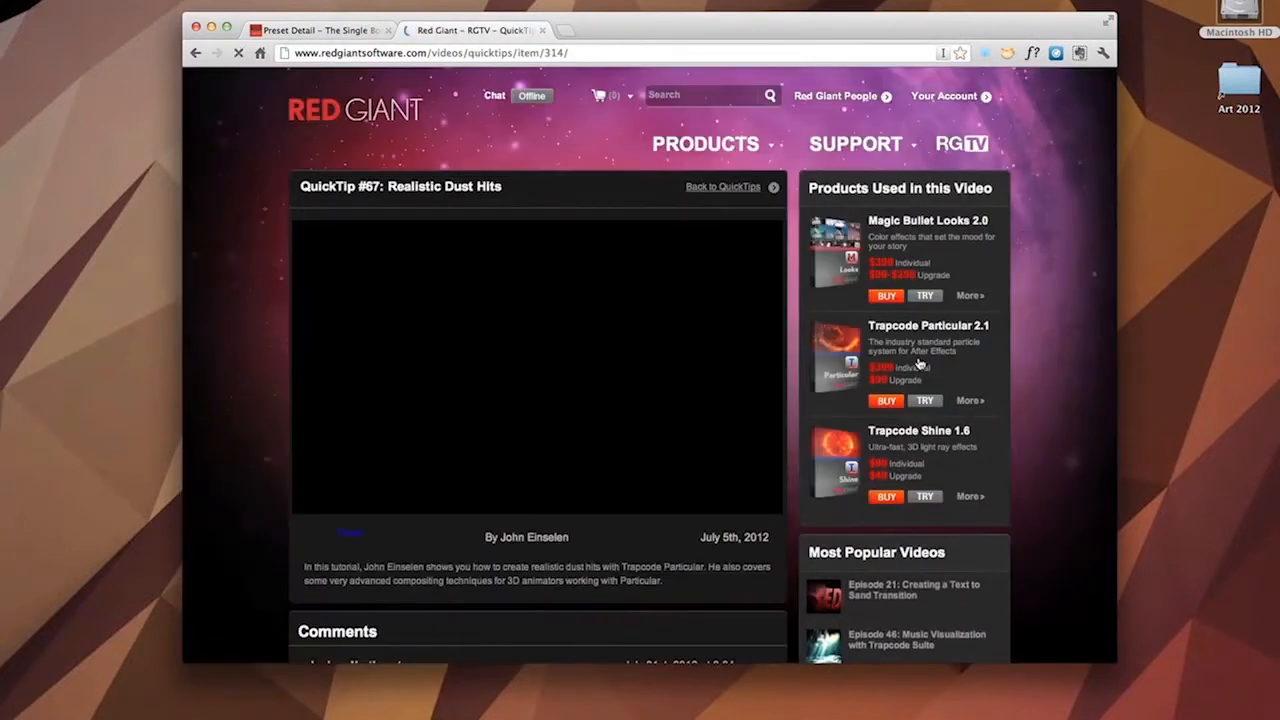
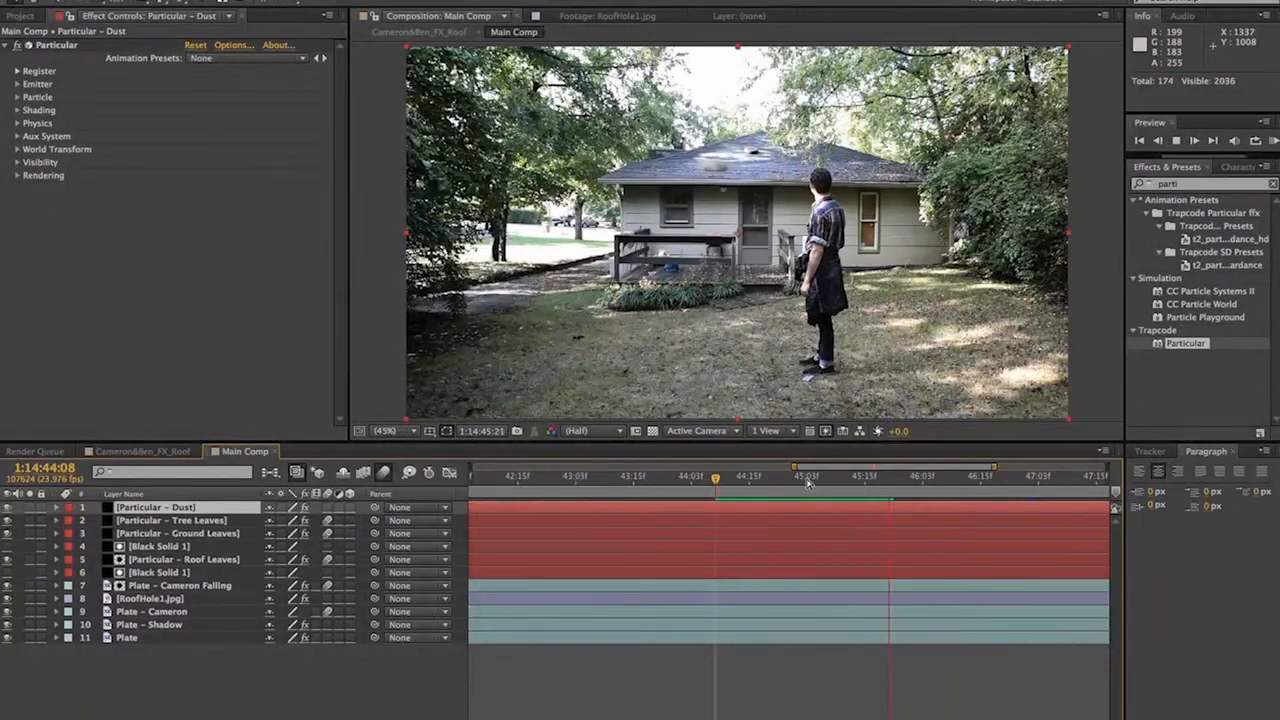
key(space)
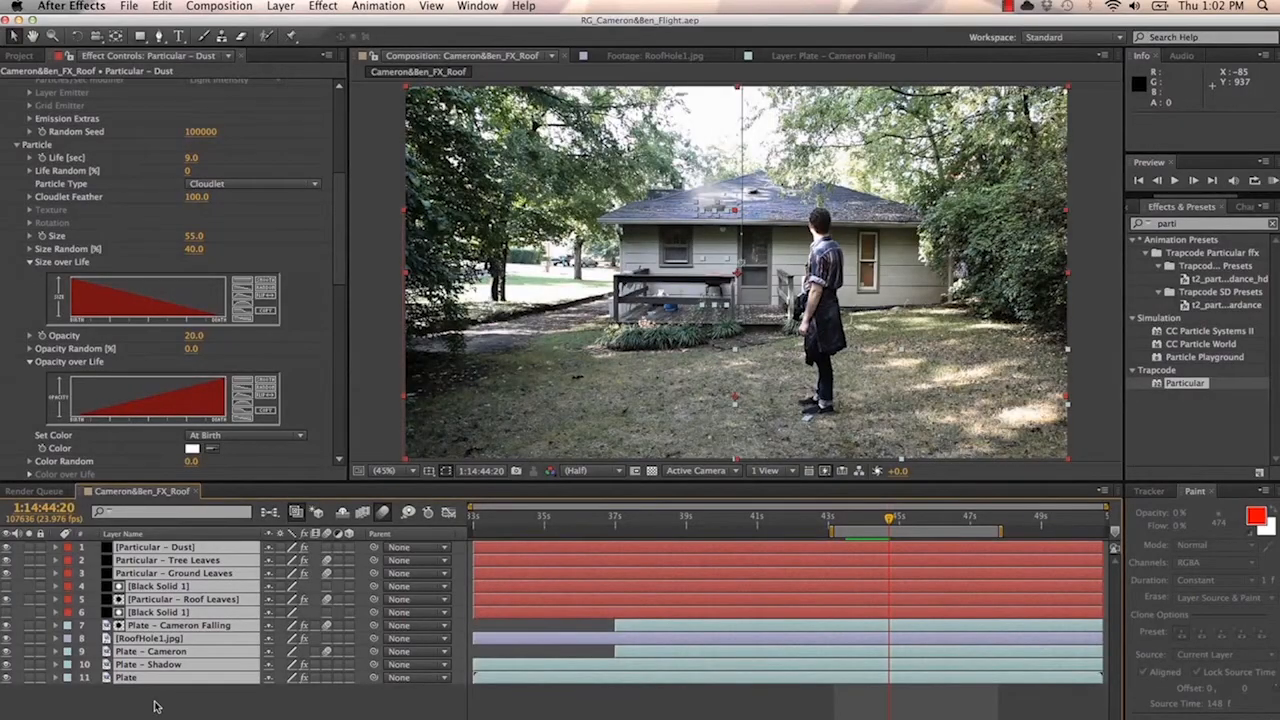
Pre-compose all the layers into a composition named "Main Comp" and enable motion blur for it
key(super+shift+c)
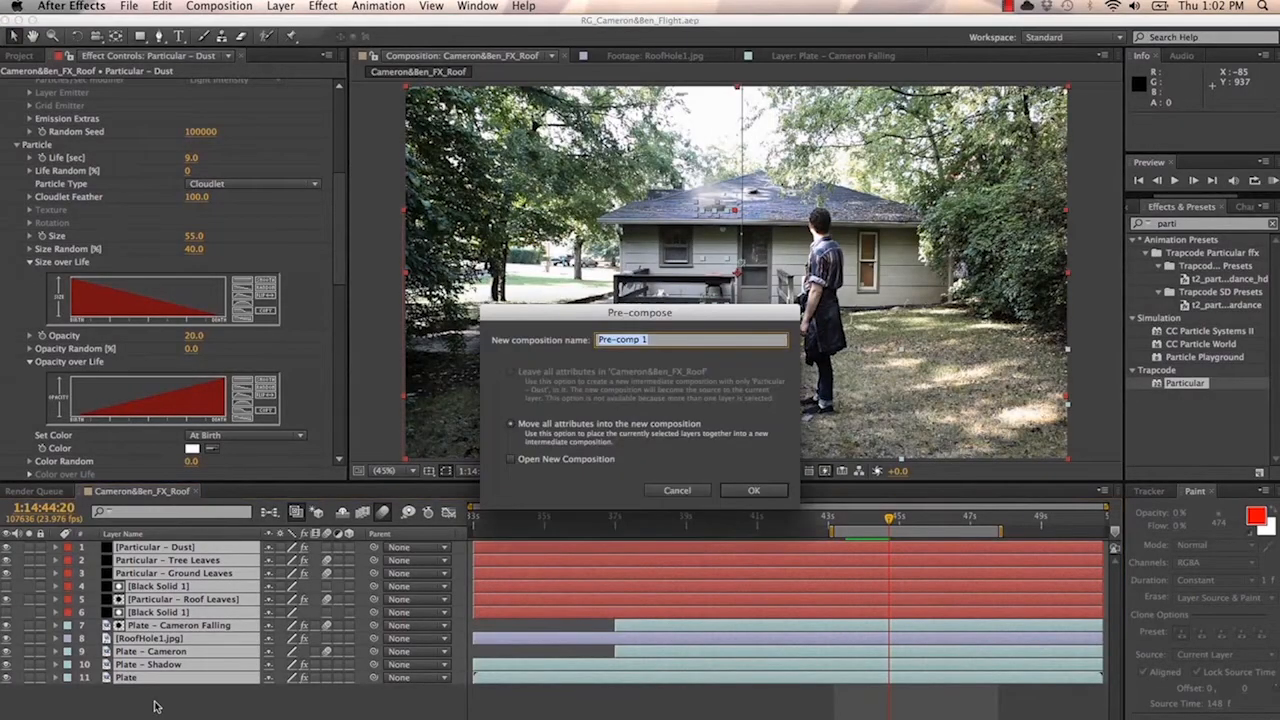
text(Main Comp)
key(Return)
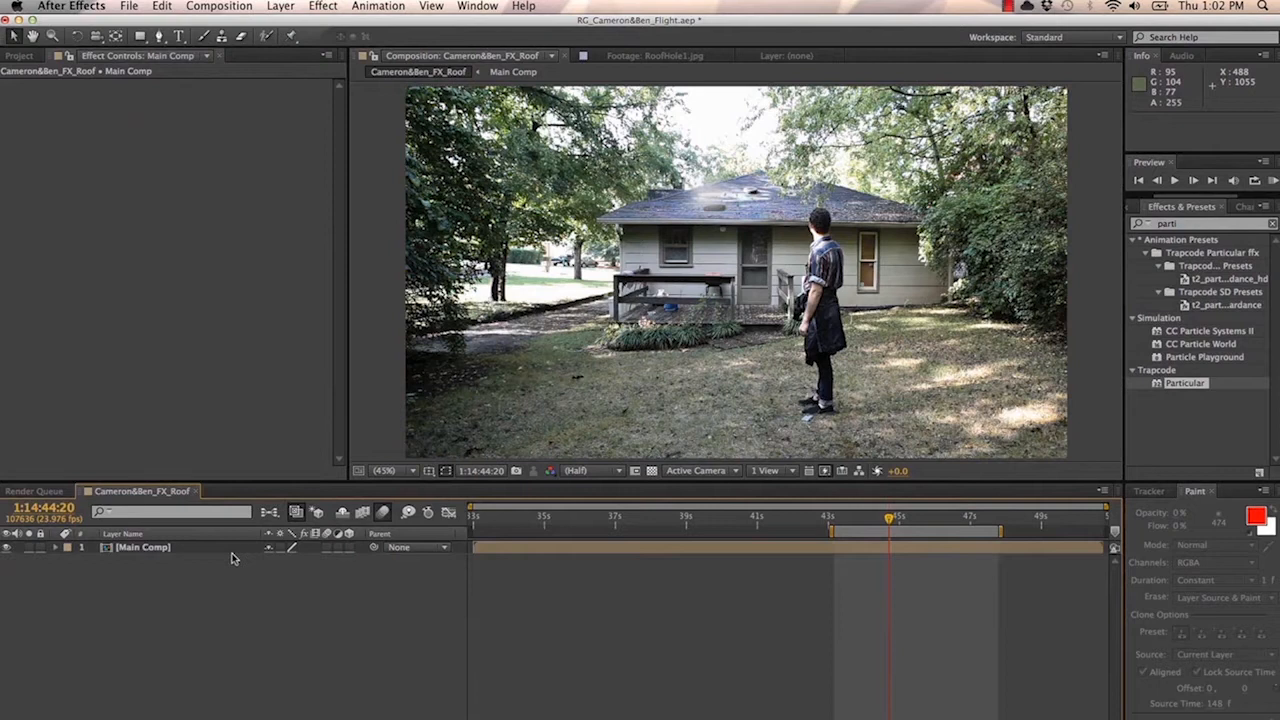
click(327, 547)
click(382, 513)
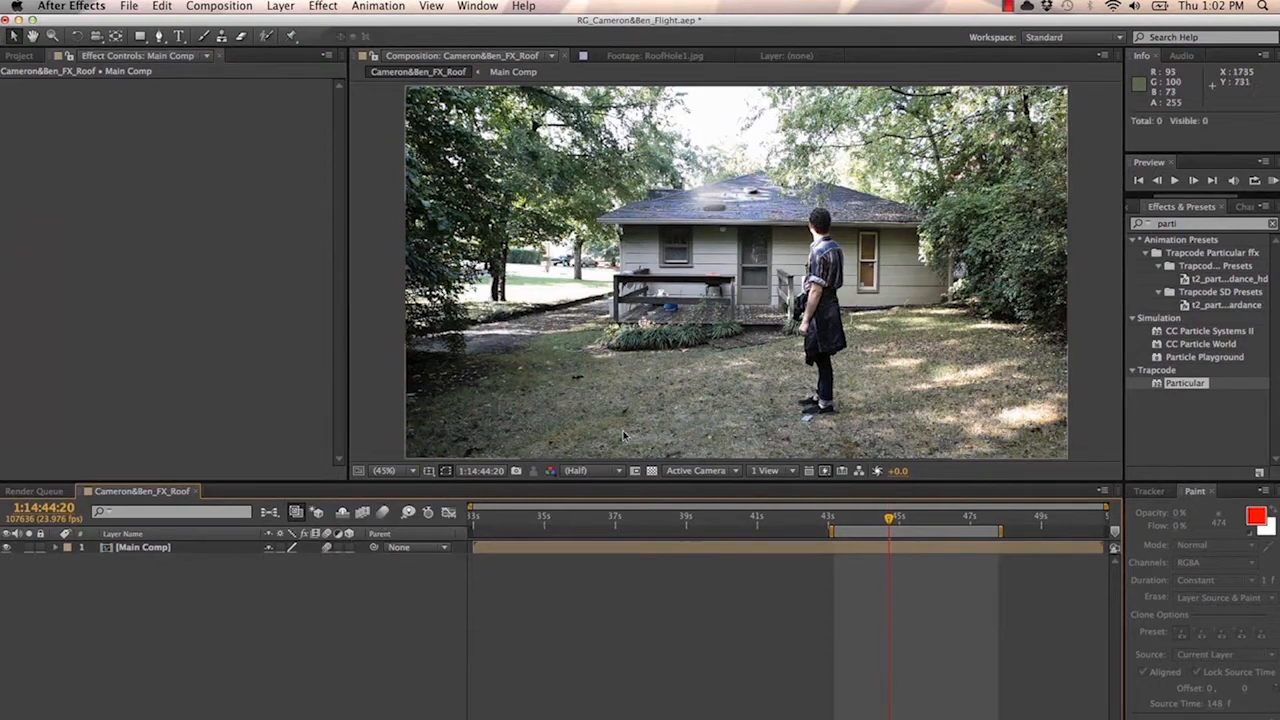
Find the CC RepeTile effect and apply it to the Main Comp layer
click(1186, 224)
key(BackSpace)
text(repe)
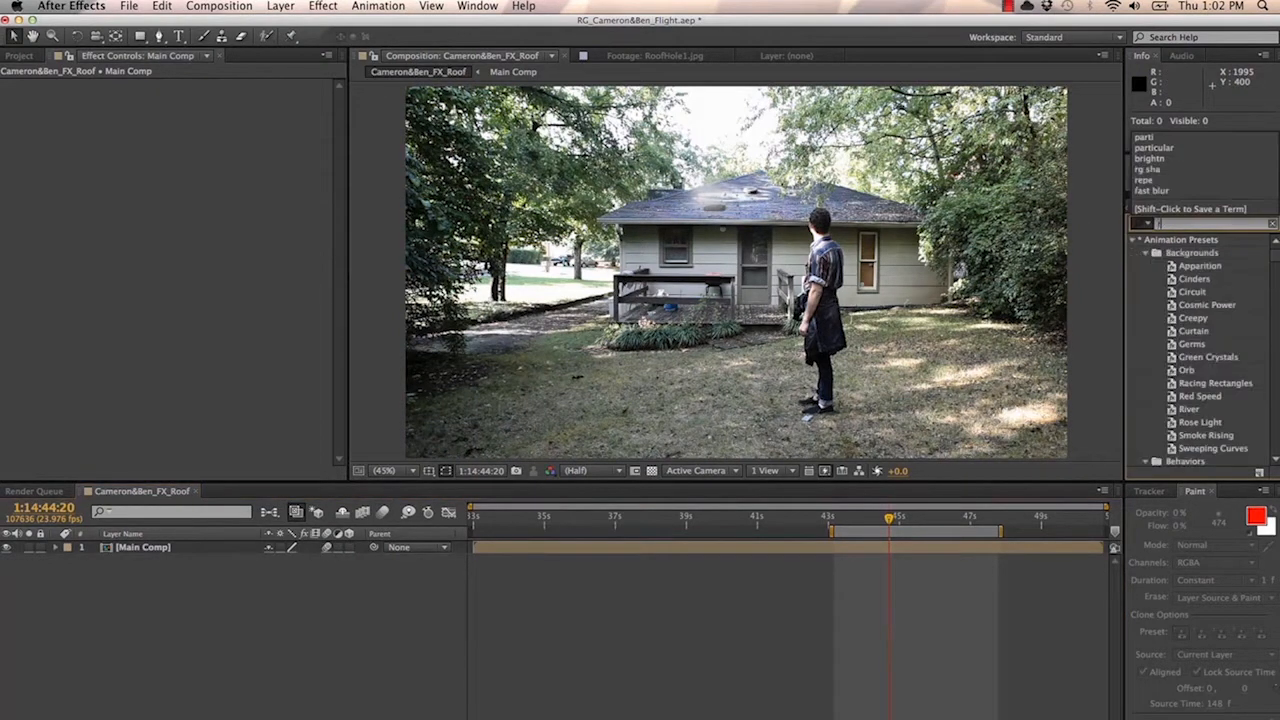
drag(1201, 264, 120, 553)
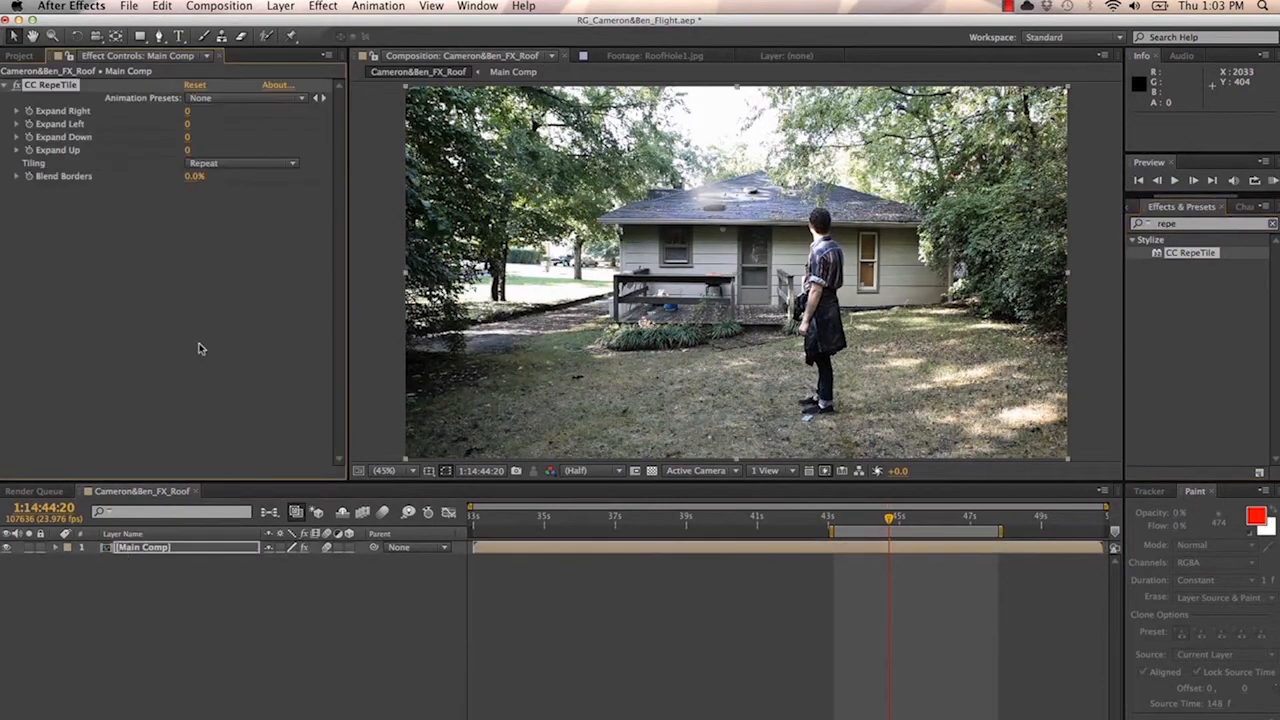
Set the RepeTile tiling to Unfold and expand it 742 right, 570 left, 591 down and 544 up
click(229, 163)
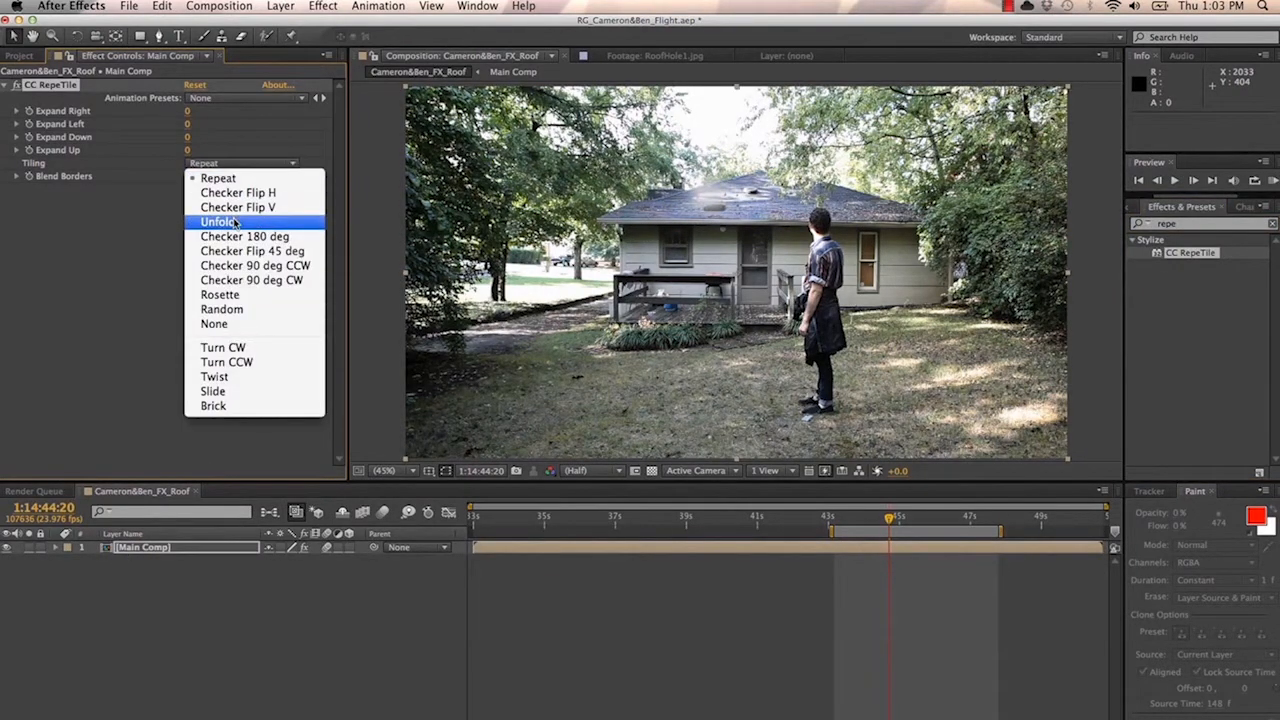
click(218, 221)
drag(190, 116, 785, 143)
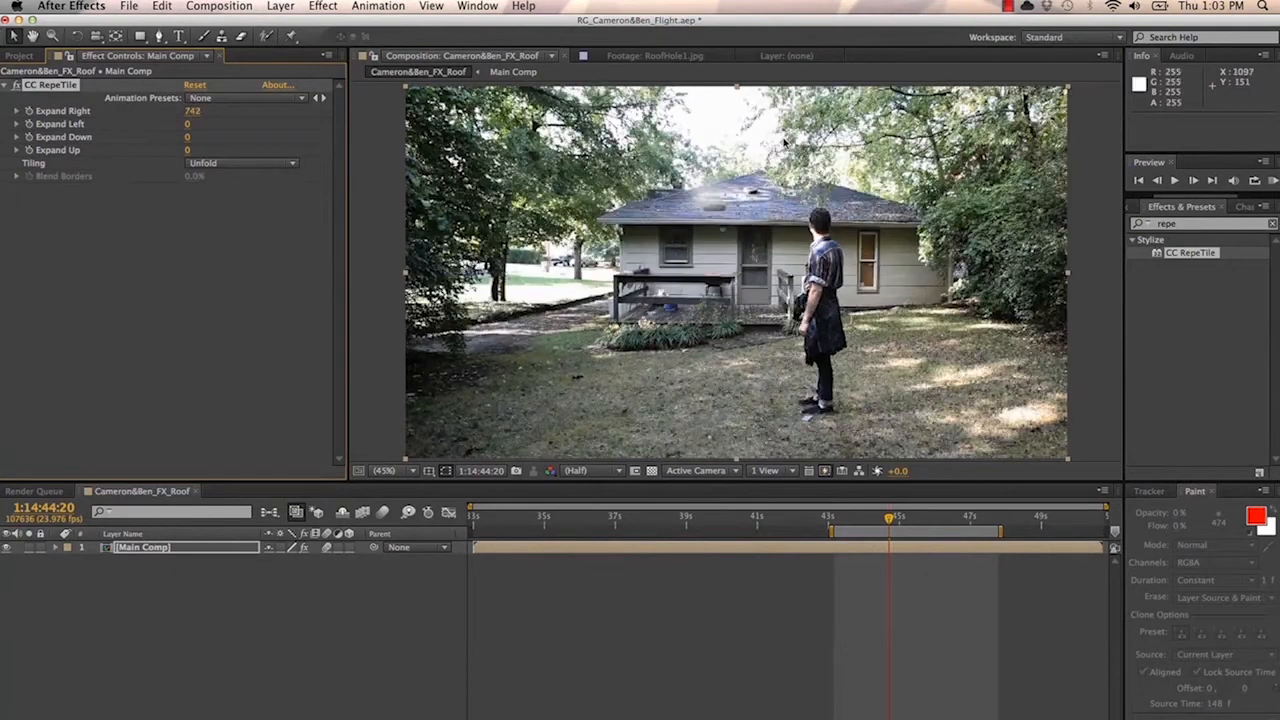
drag(597, 131, 625, 131)
drag(191, 137, 229, 152)
click(160, 596)
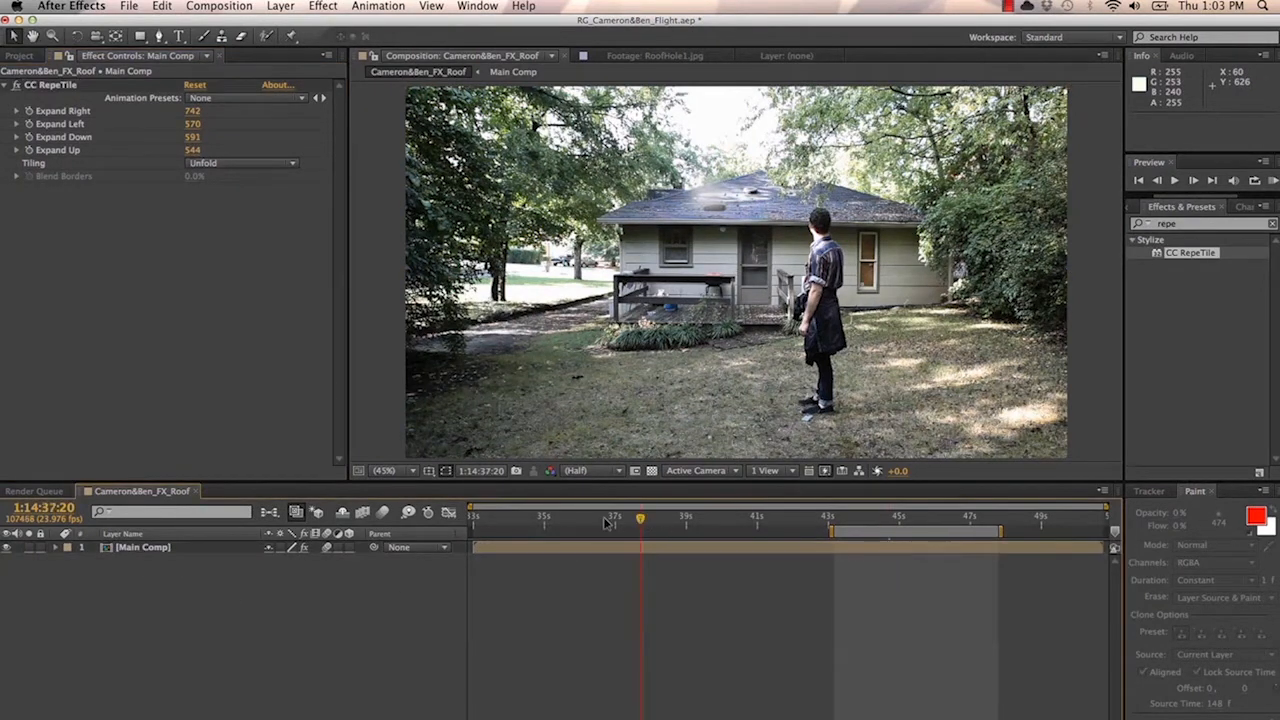
Move the work area to the jump near 1:14:37 and apply the Wiggle – position preset to Main Comp
drag(864, 531, 566, 527)
key(KP_0)
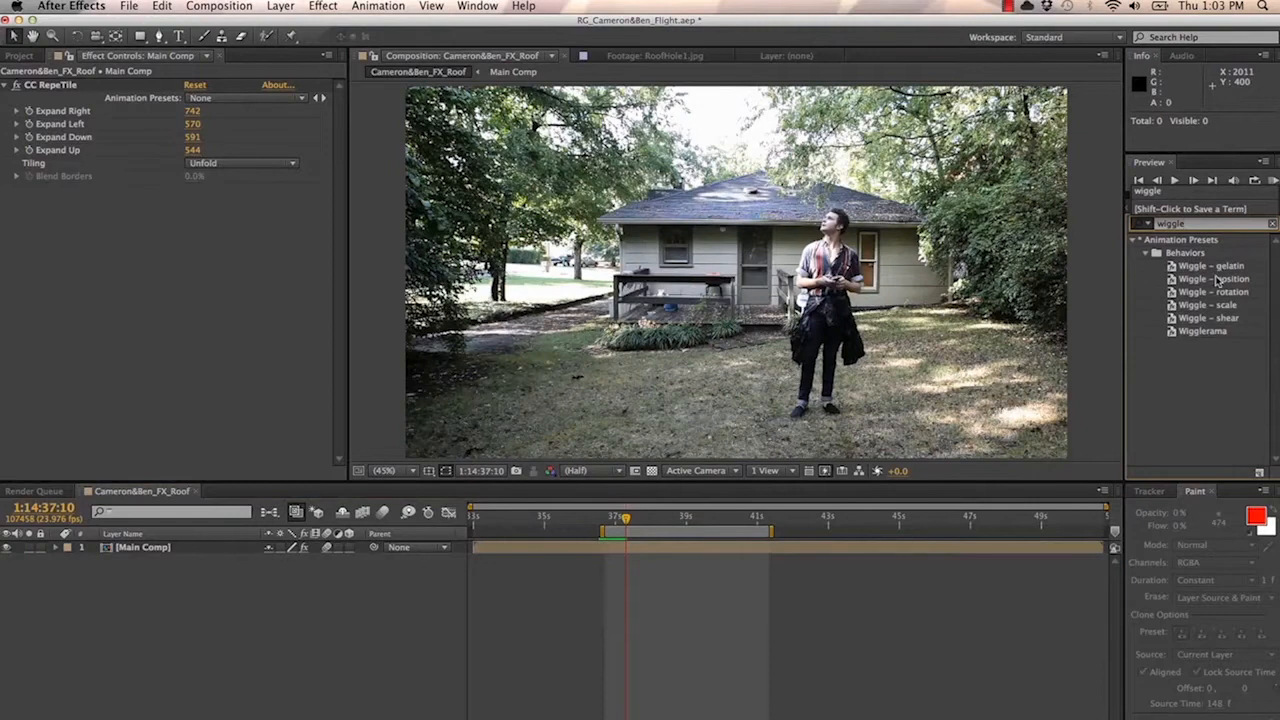
drag(1218, 282, 346, 340)
At 1:14:37:04, set the Wiggle Speed to 5 and keyframe the Wiggle Amount at 0 pixels
drag(625, 518, 612, 520)
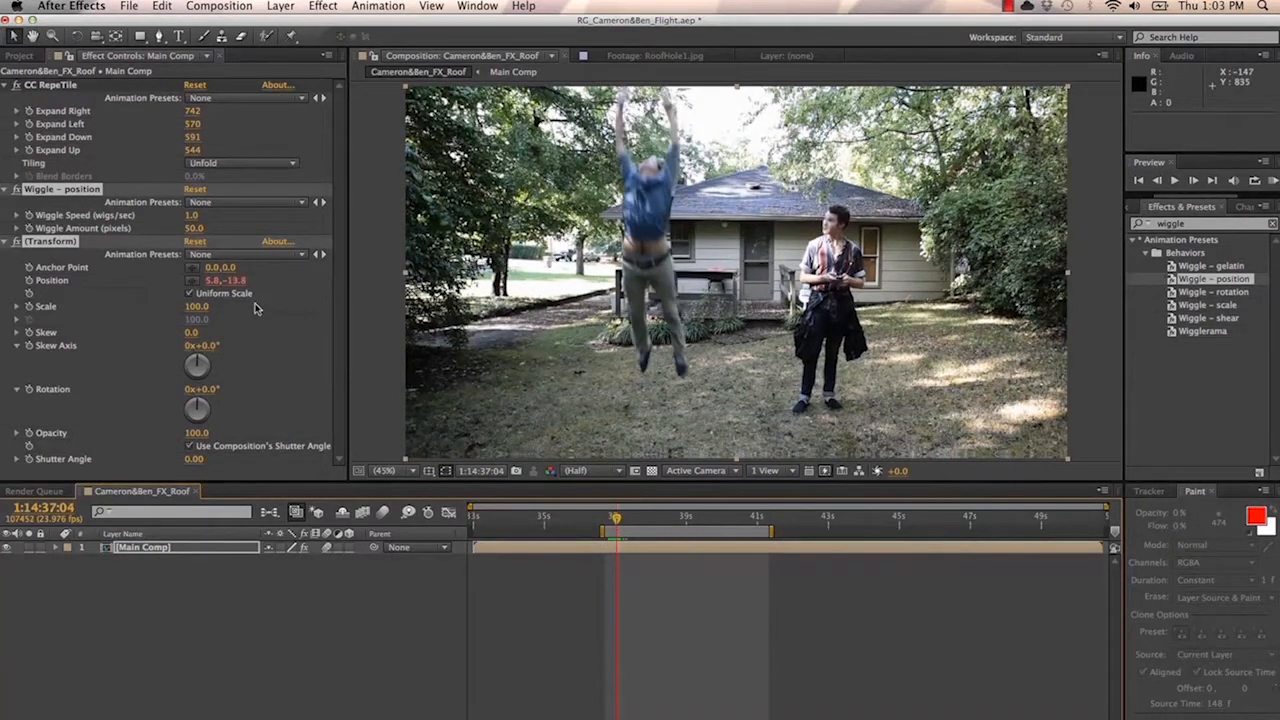
click(225, 232)
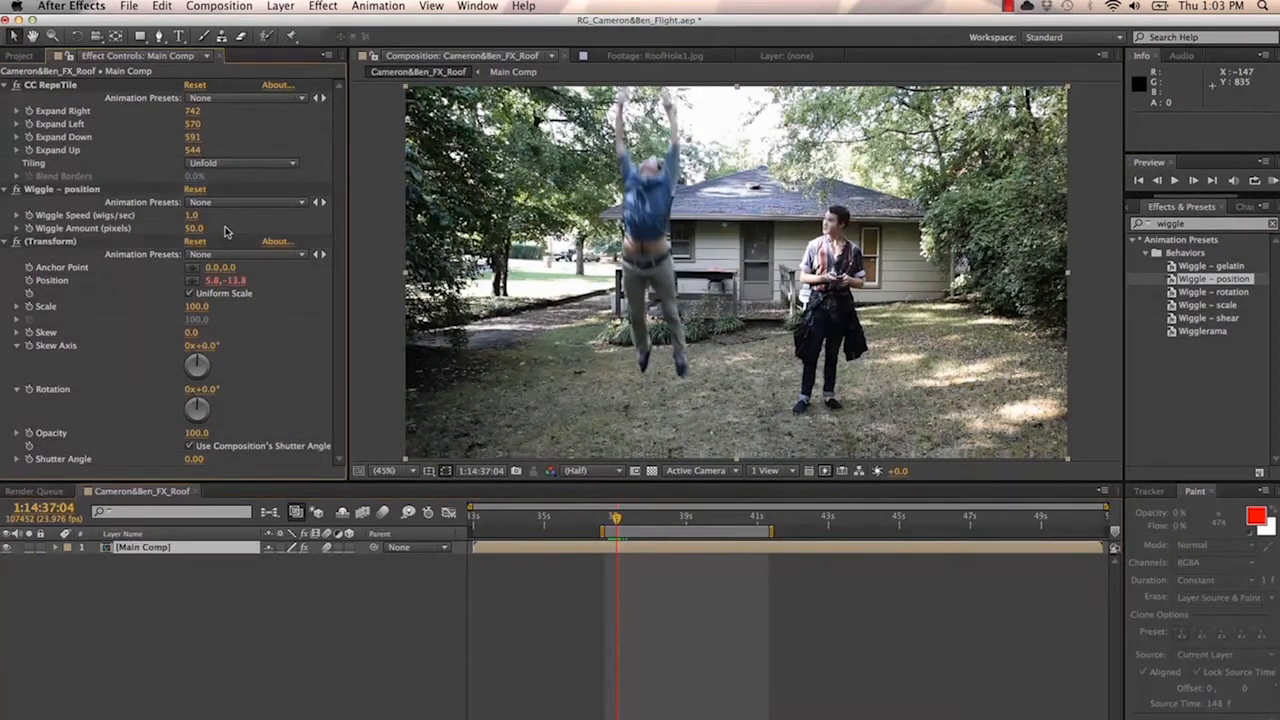
click(191, 216)
text(5)
key(Return)
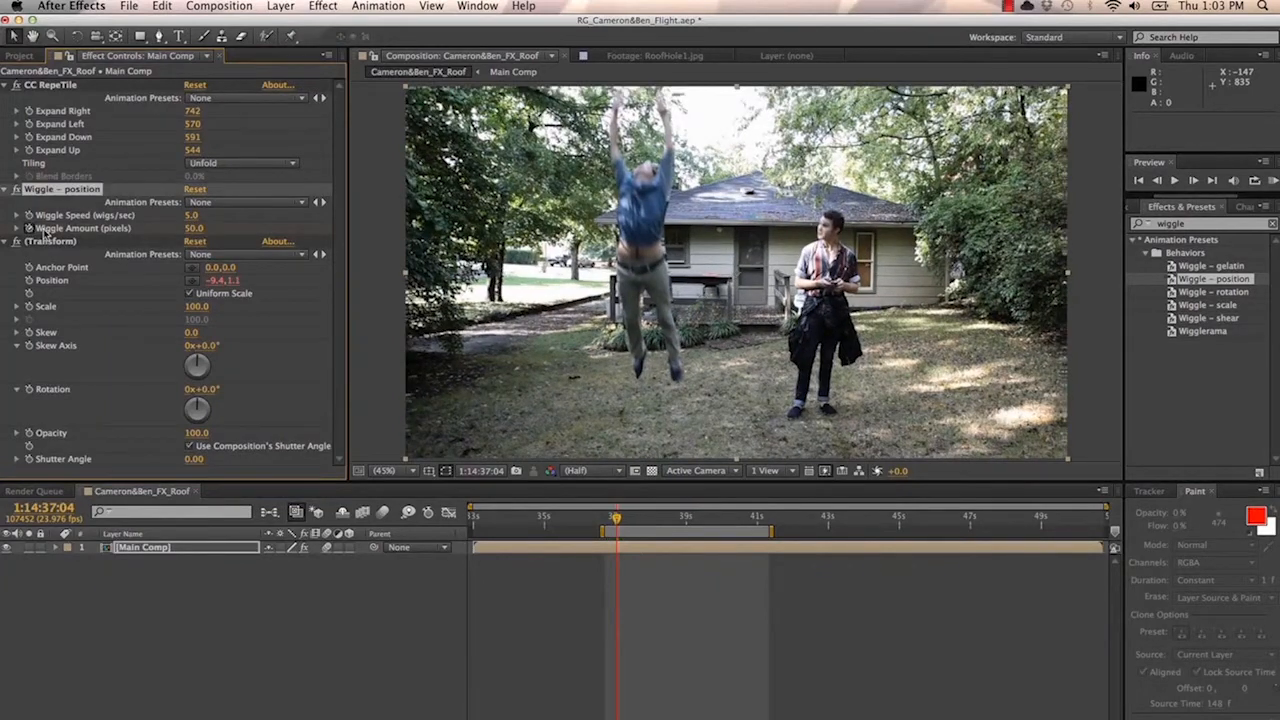
text(0)
key(Return)
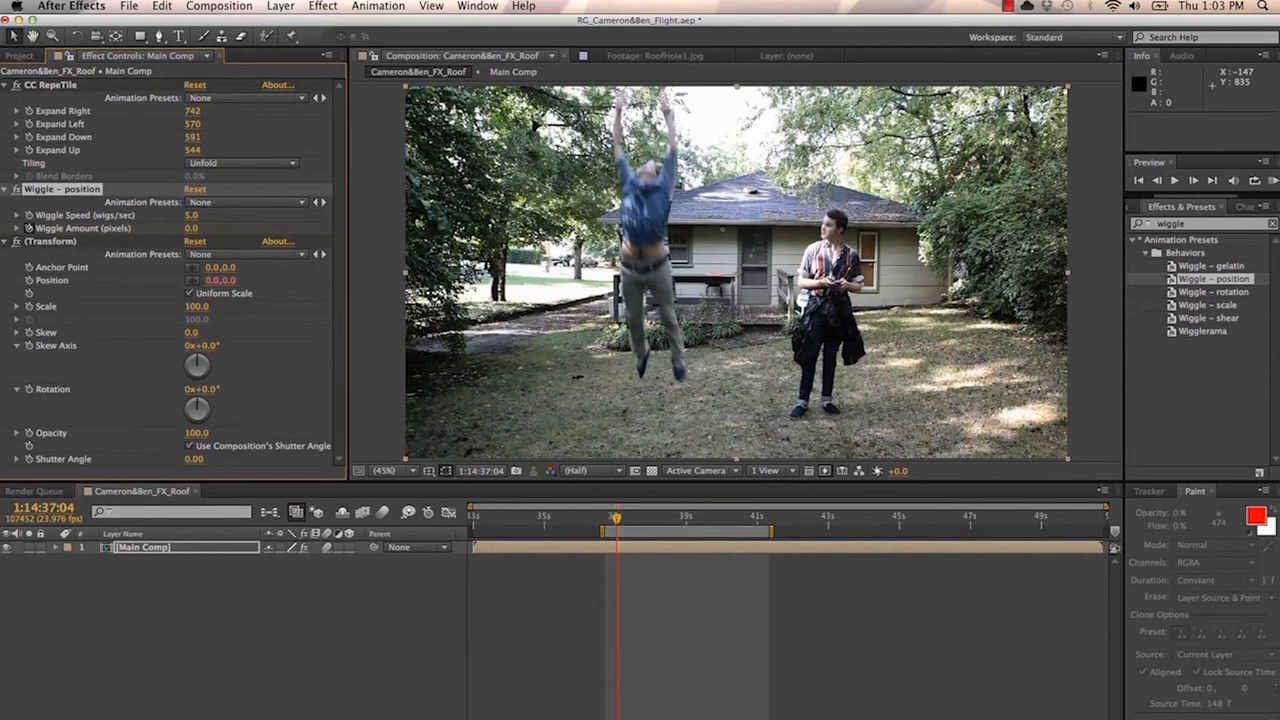
Keyframe the Wiggle Amount at 15 pixels two frames on, at 1:14:37:06
key(Page_Down)
click(193, 230)
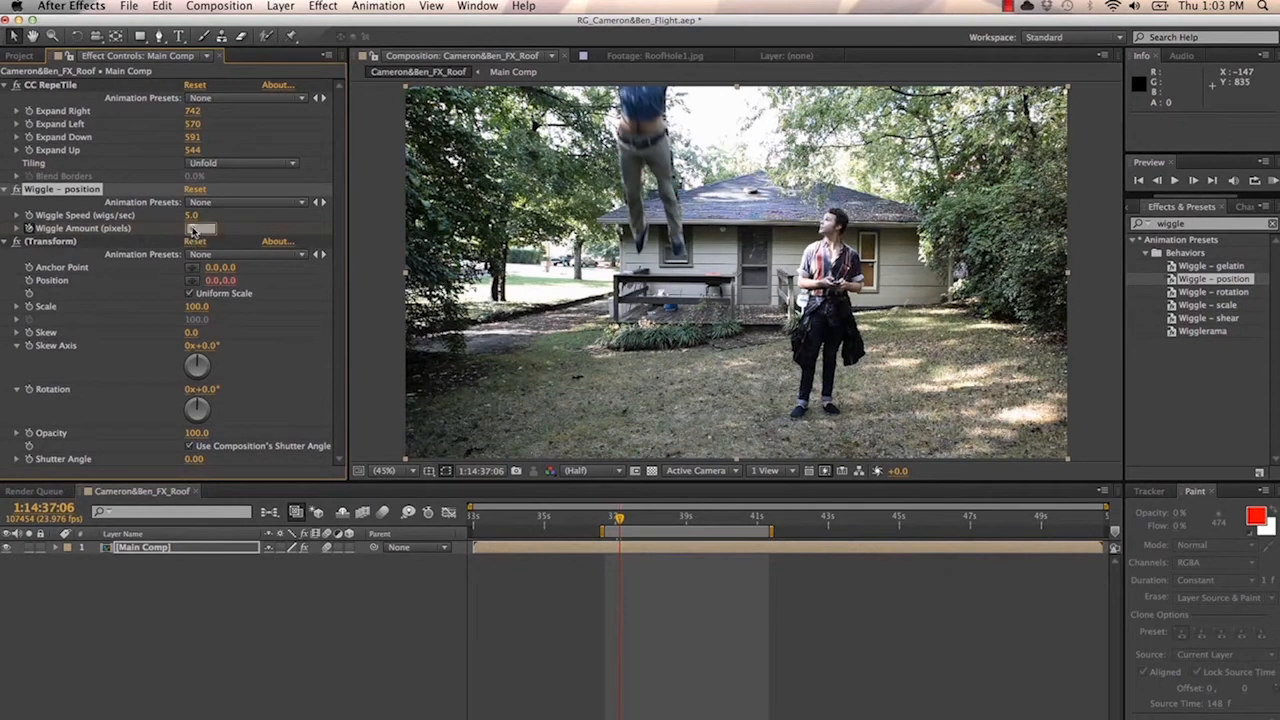
key(Return)
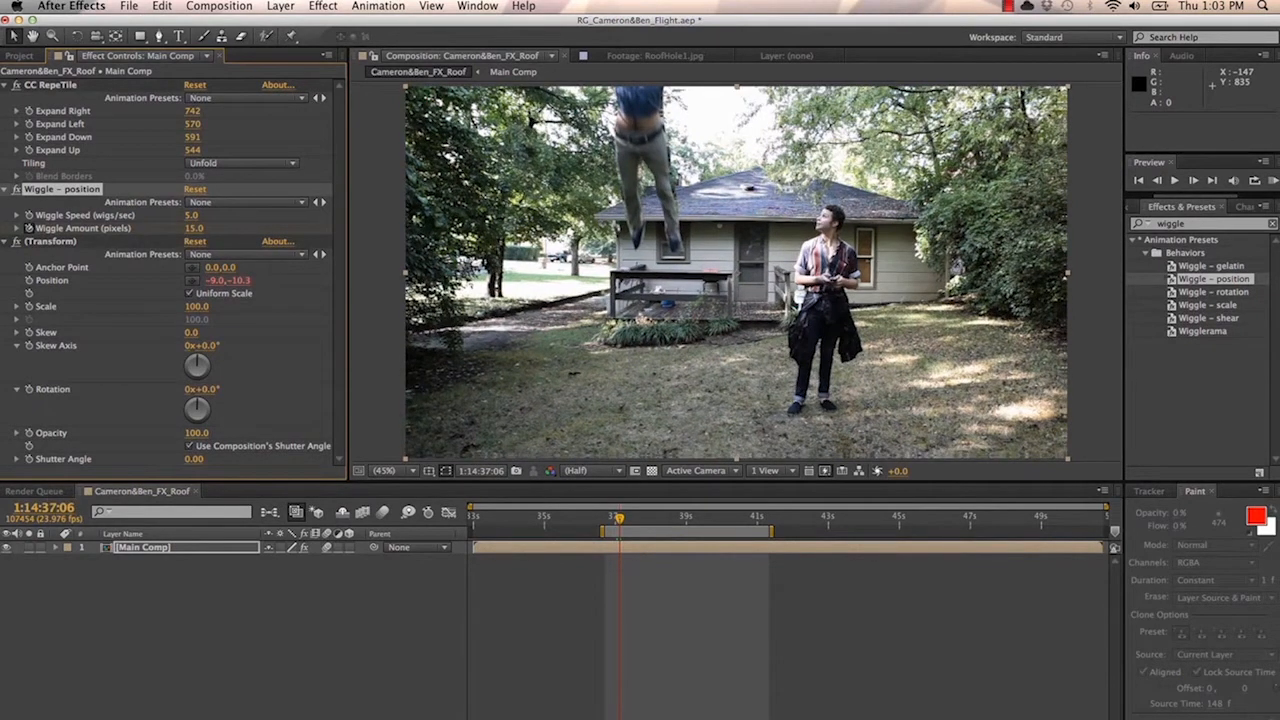
Keyframe the Wiggle Amount at 0 pixels at 1:14:37:17 and check the camera shake from the launch
key(Page_Down)
key(Page_Down)
key(Page_Down)
key(Page_Down)
key(Page_Down)
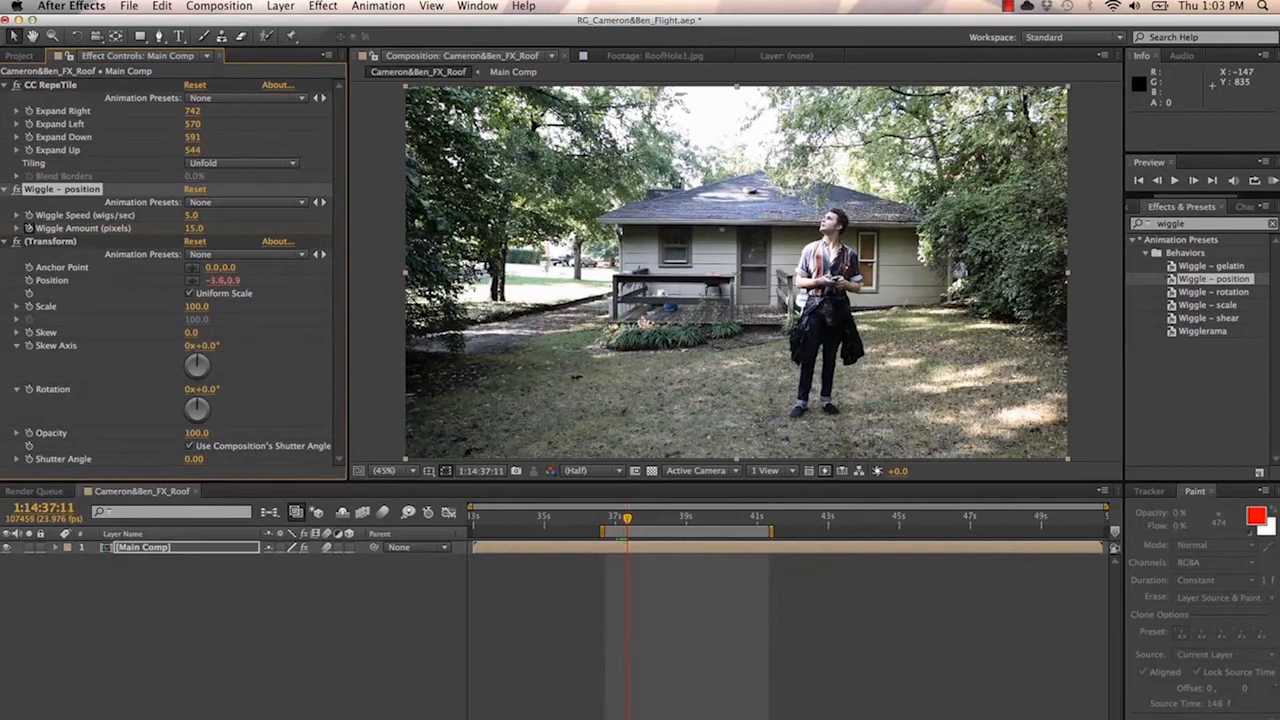
key(Page_Down)
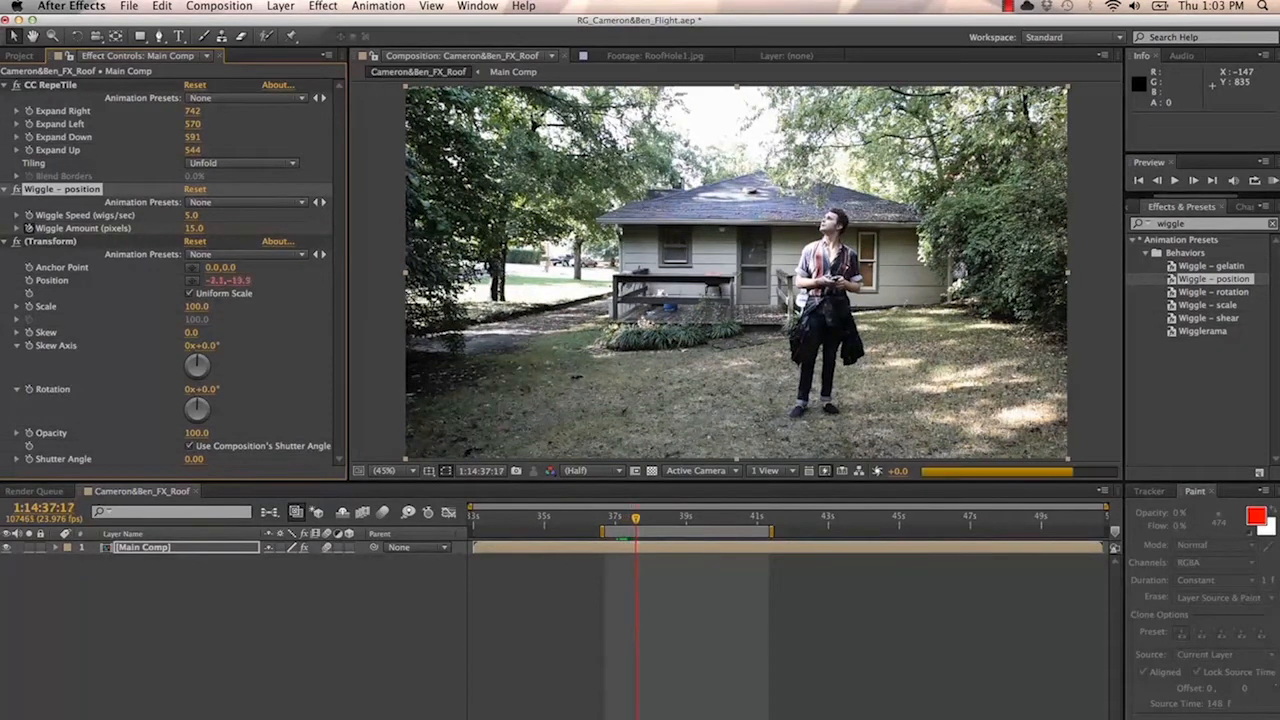
click(194, 230)
text(0)
key(Return)
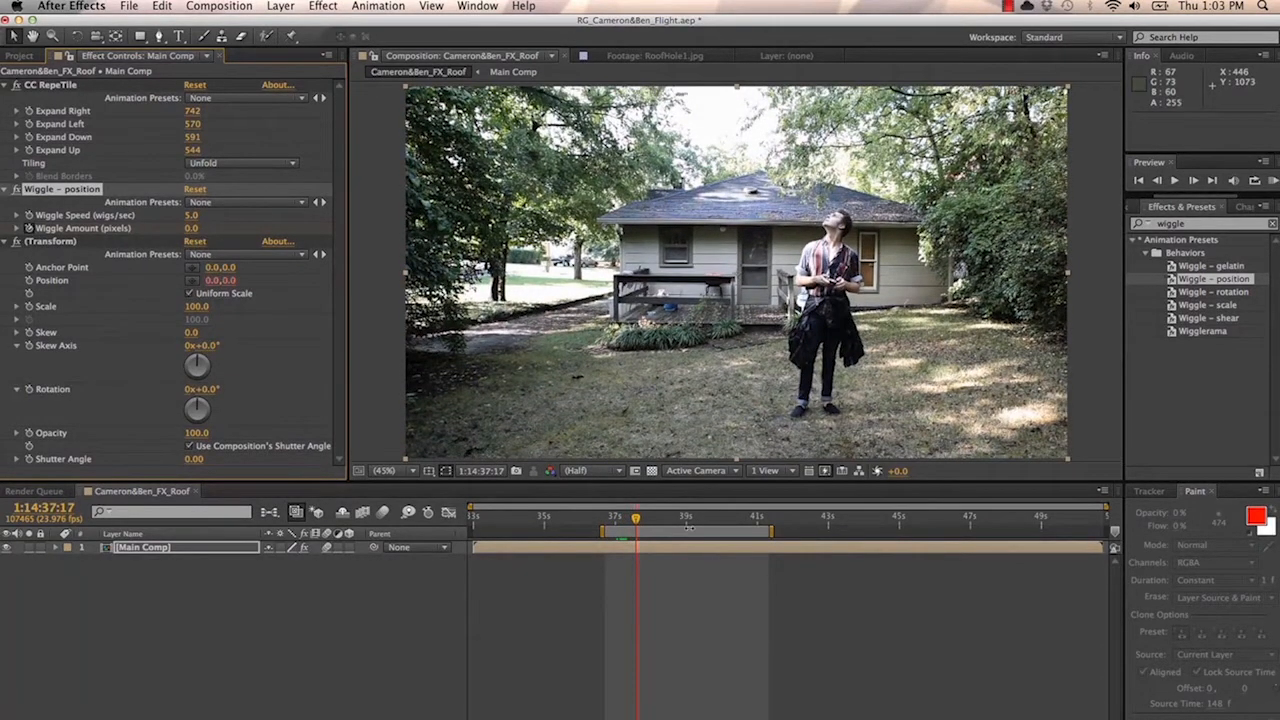
click(609, 519)
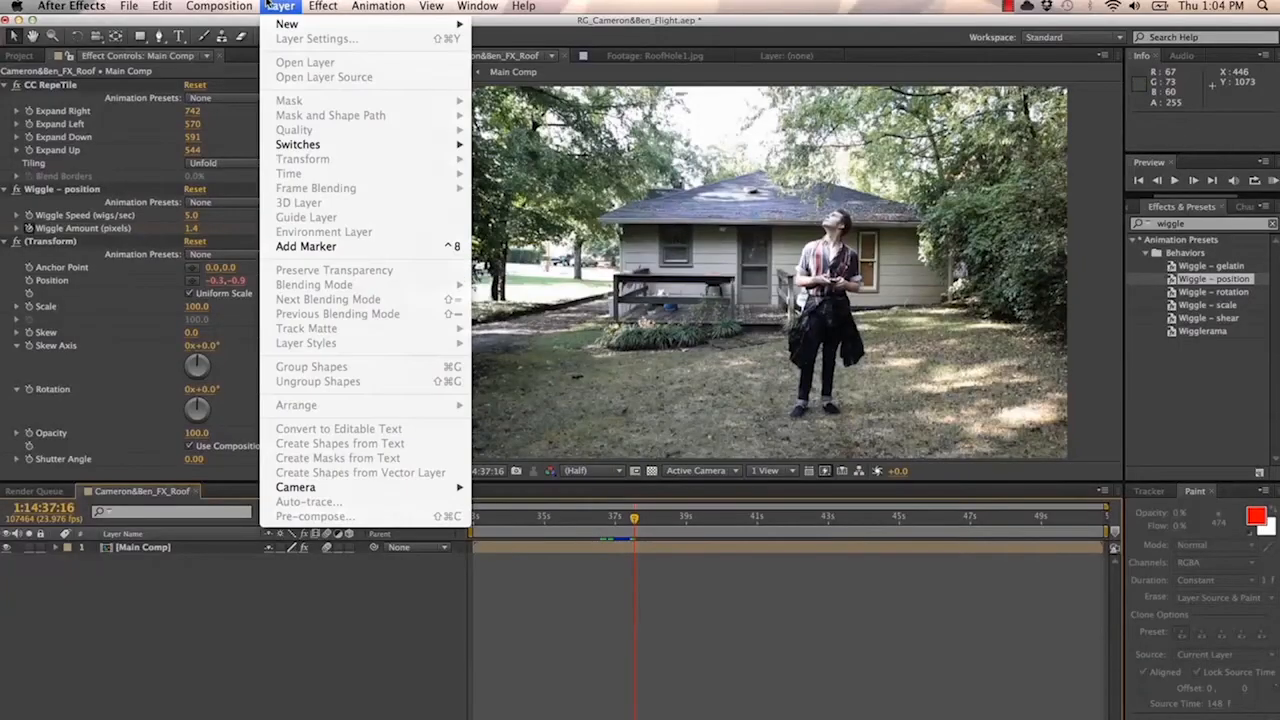
Create an adjustment layer above Main Comp and rename it "Looks"
mouse_move(288, 24)
click(548, 117)
right_click(178, 549)
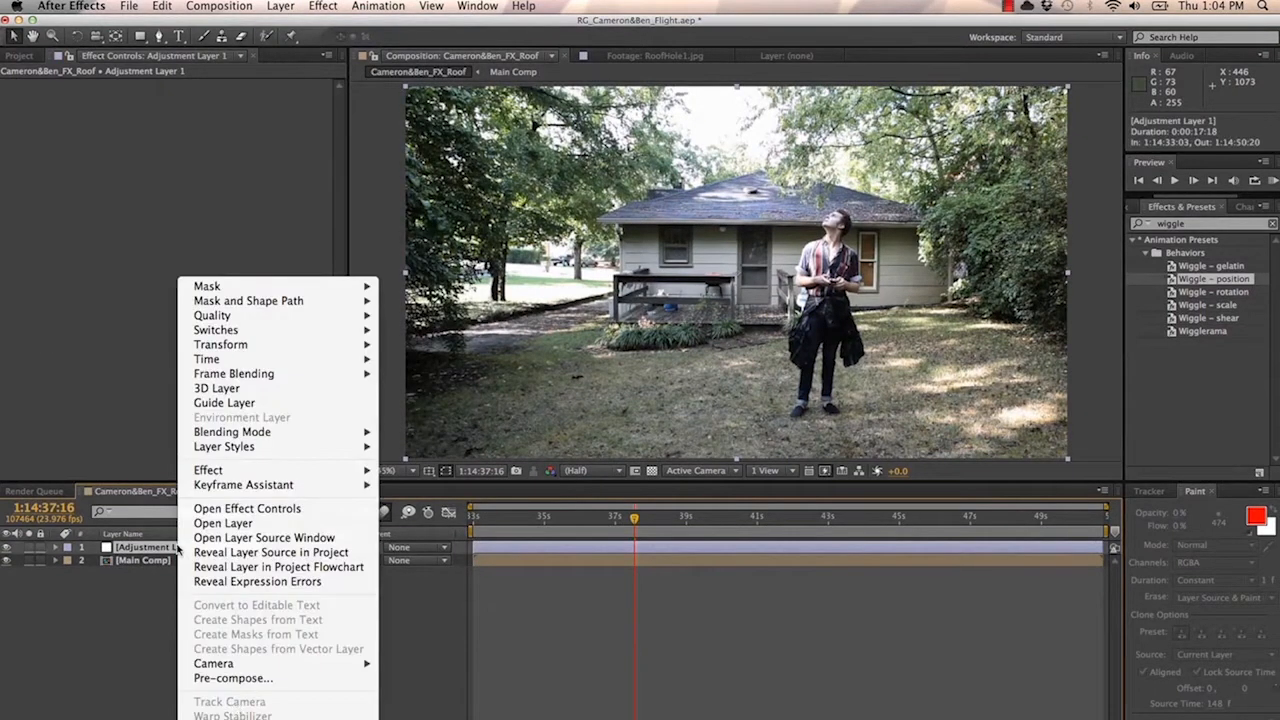
click(215, 719)
text(Looks)
key(Return)
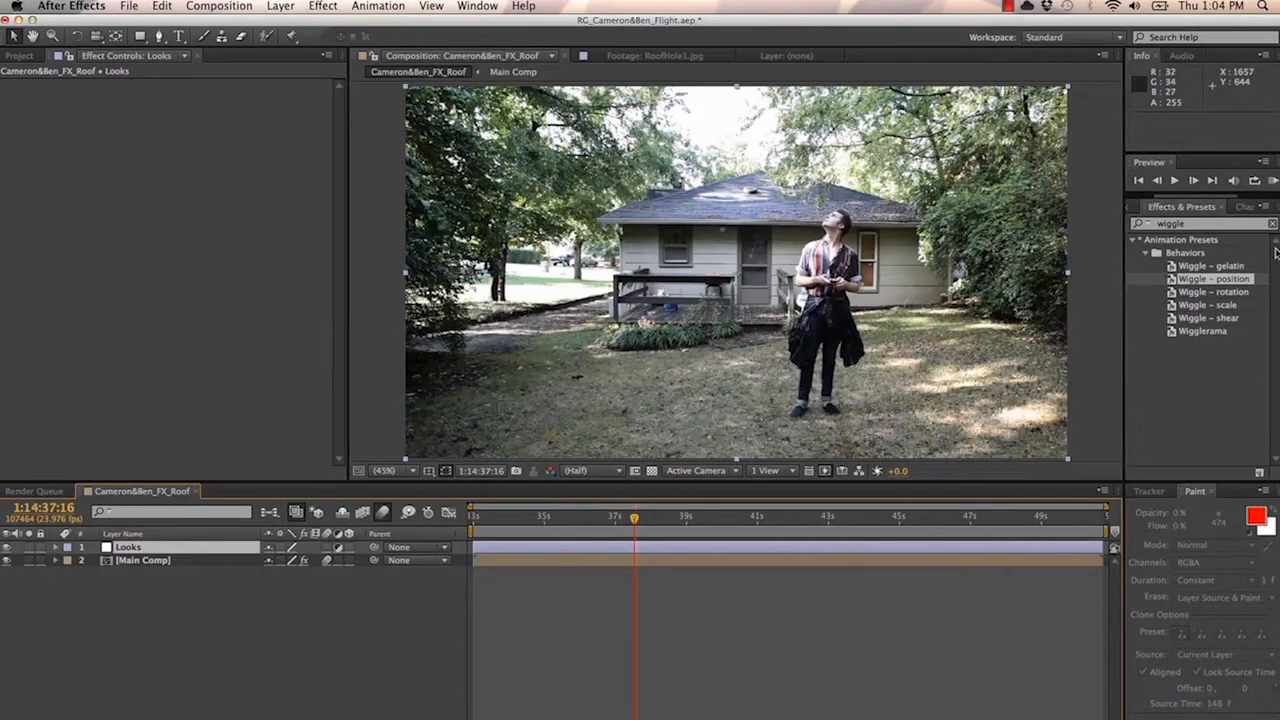
Apply the Magic Bullet Looks effect to the Looks adjustment layer and open its look editor
click(1217, 227)
text(Looks)
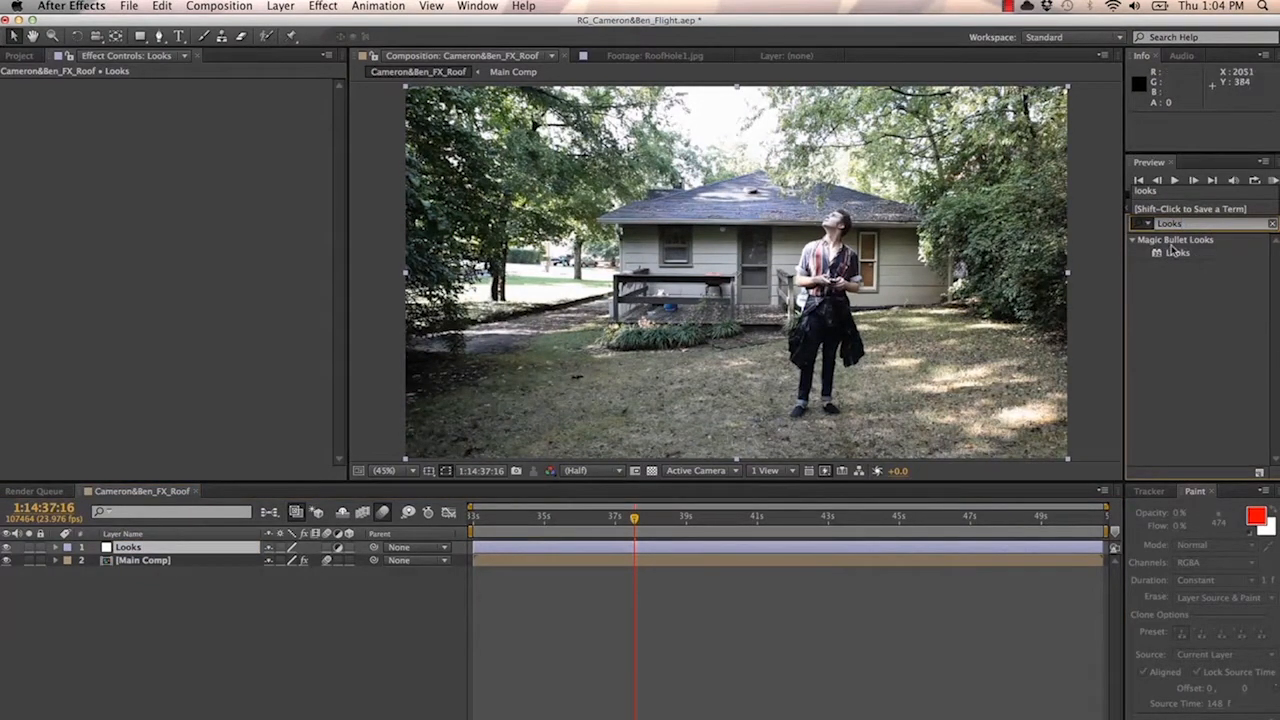
drag(1175, 252, 128, 550)
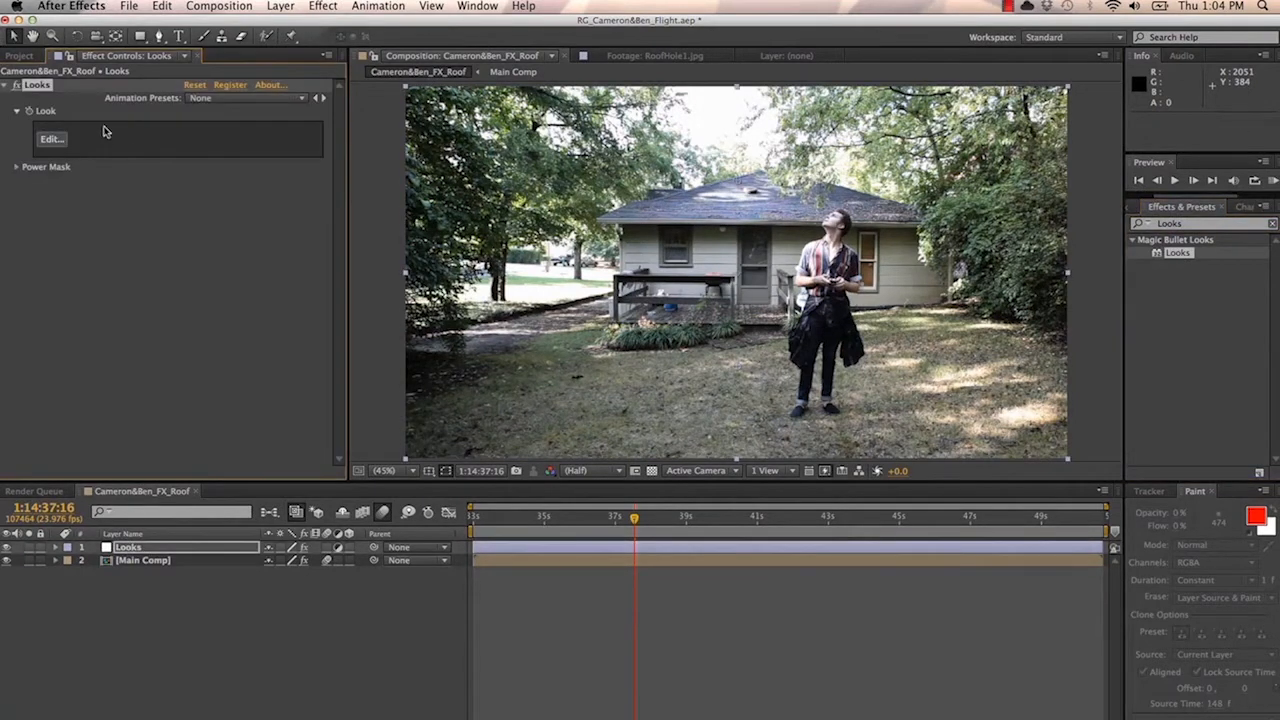
click(57, 142)
click(55, 139)
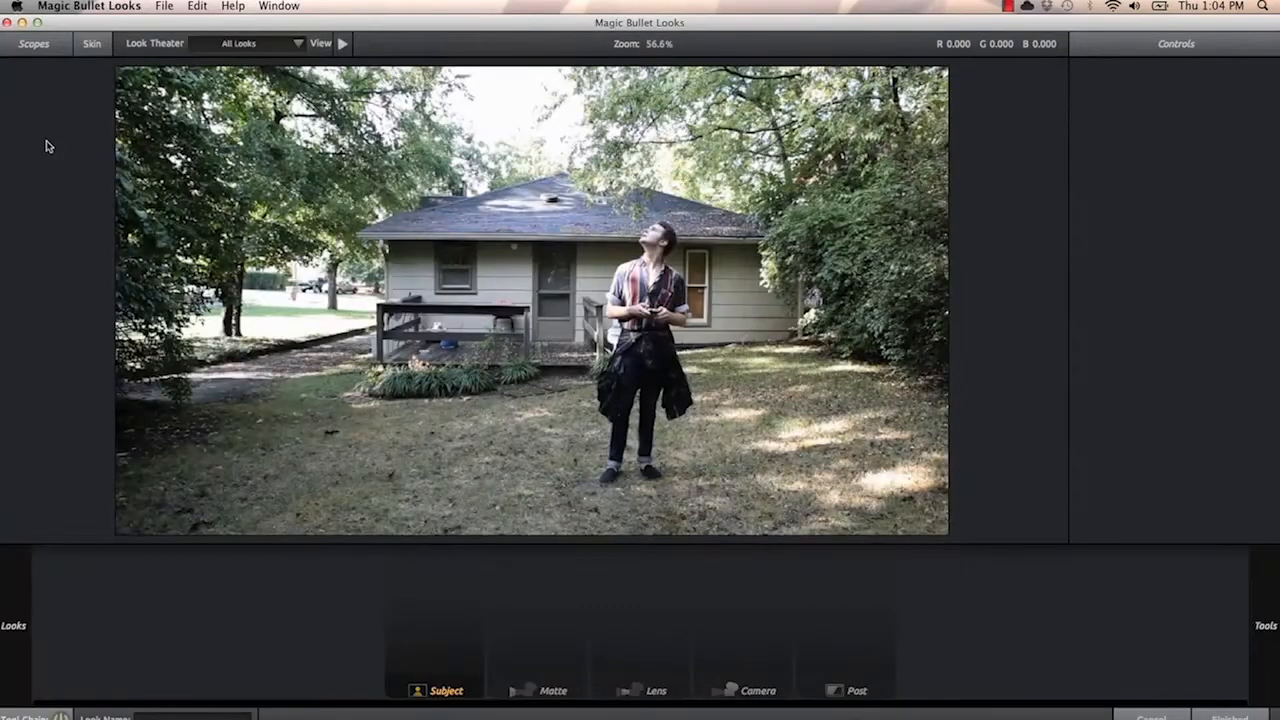
Apply the McChesney look from the Custom presets and show the settings of its first Saturation tool
mouse_move(50, 145)
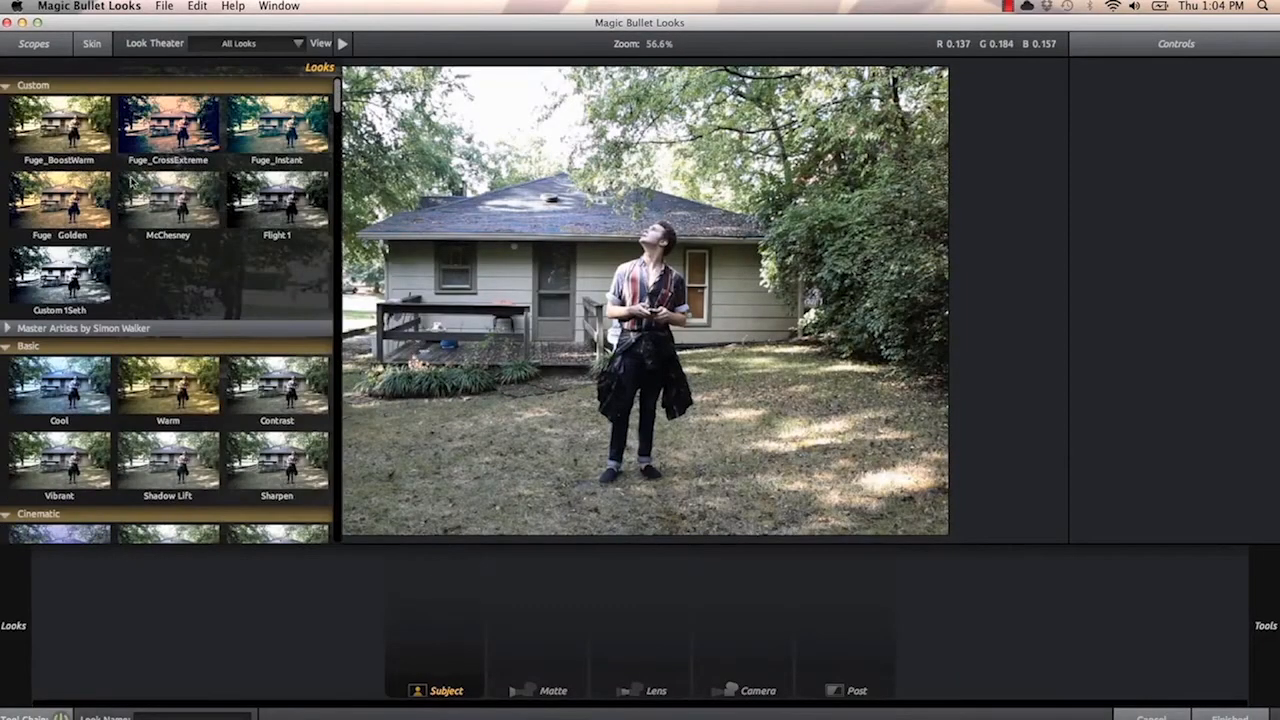
click(181, 217)
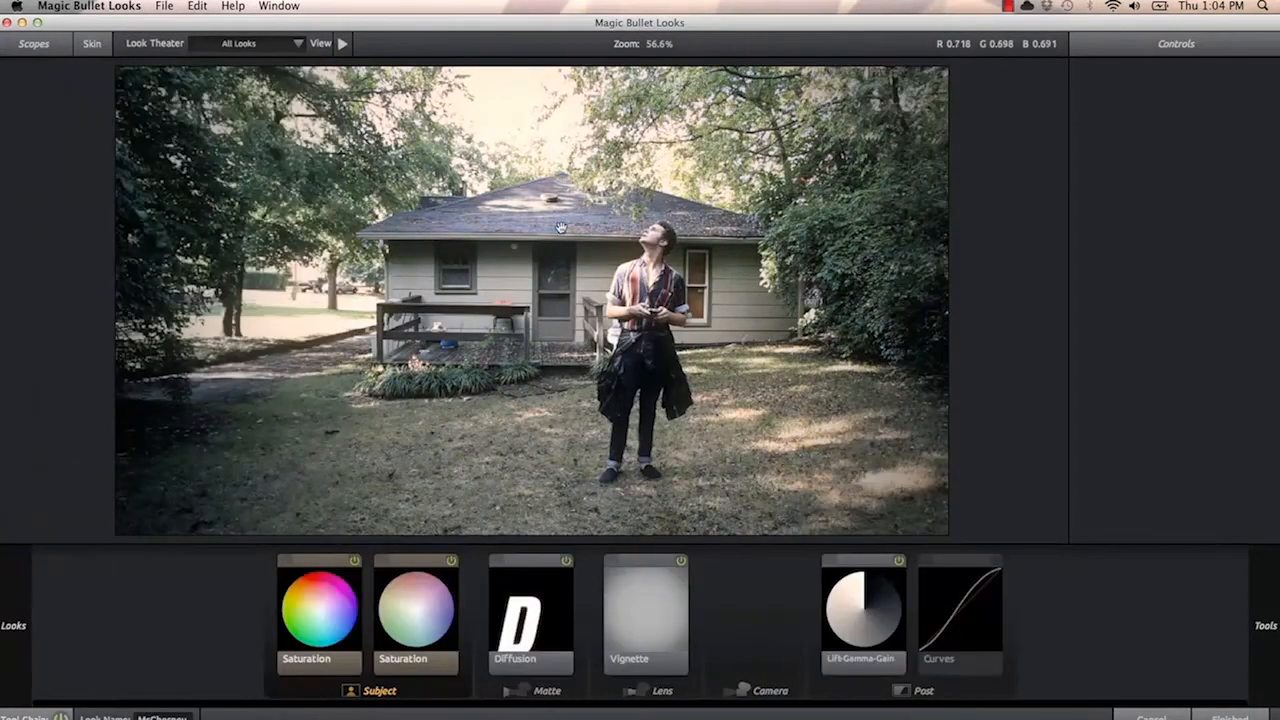
click(330, 608)
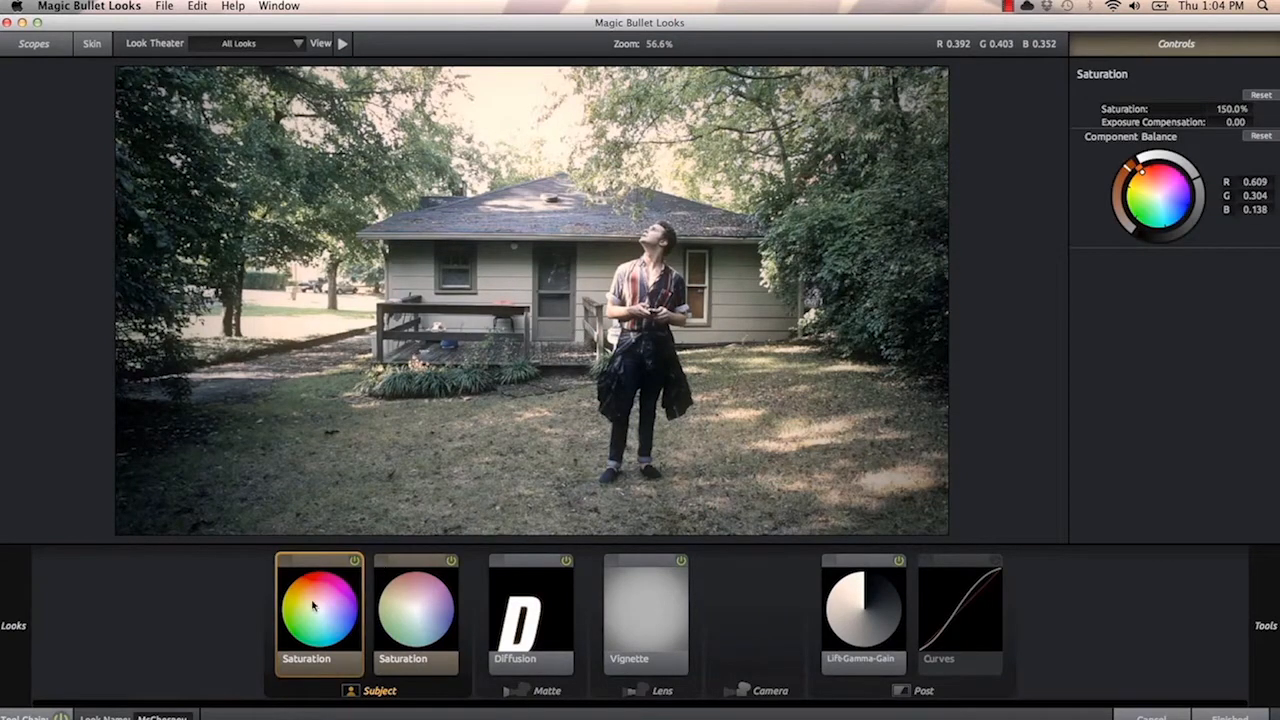
Switch off both Saturation tools, Diffusion, Vignette and Lift-Gamma-Gain to see the image ungraded
click(356, 562)
click(450, 564)
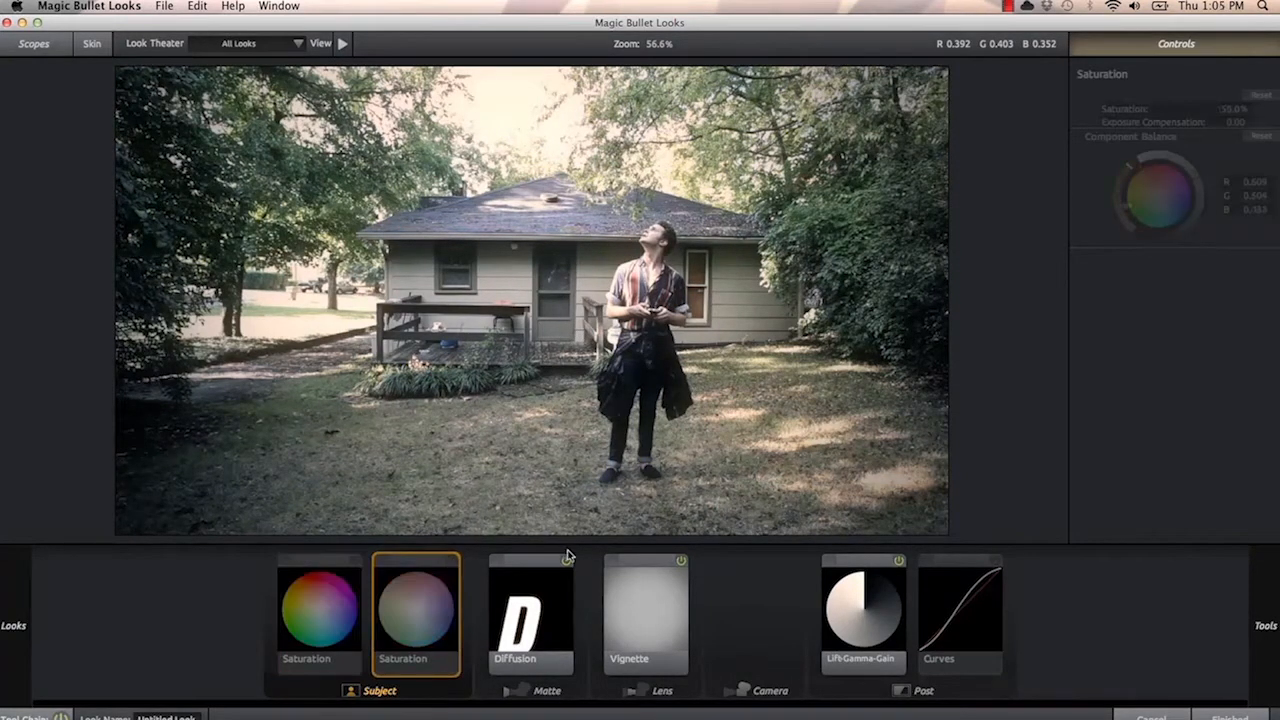
click(568, 560)
click(681, 562)
click(898, 560)
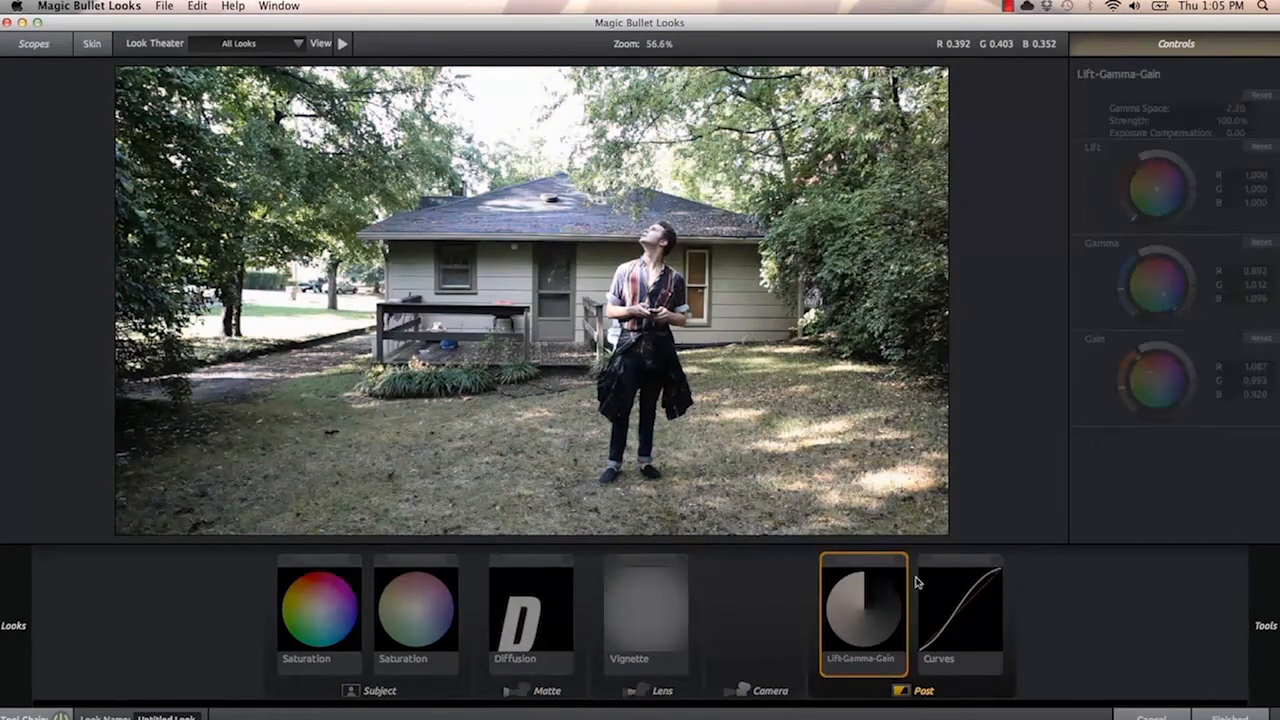
Re-enable both Saturation tools, Diffusion, Vignette and Lift-Gamma-Gain one by one to compare what each contributes
click(354, 564)
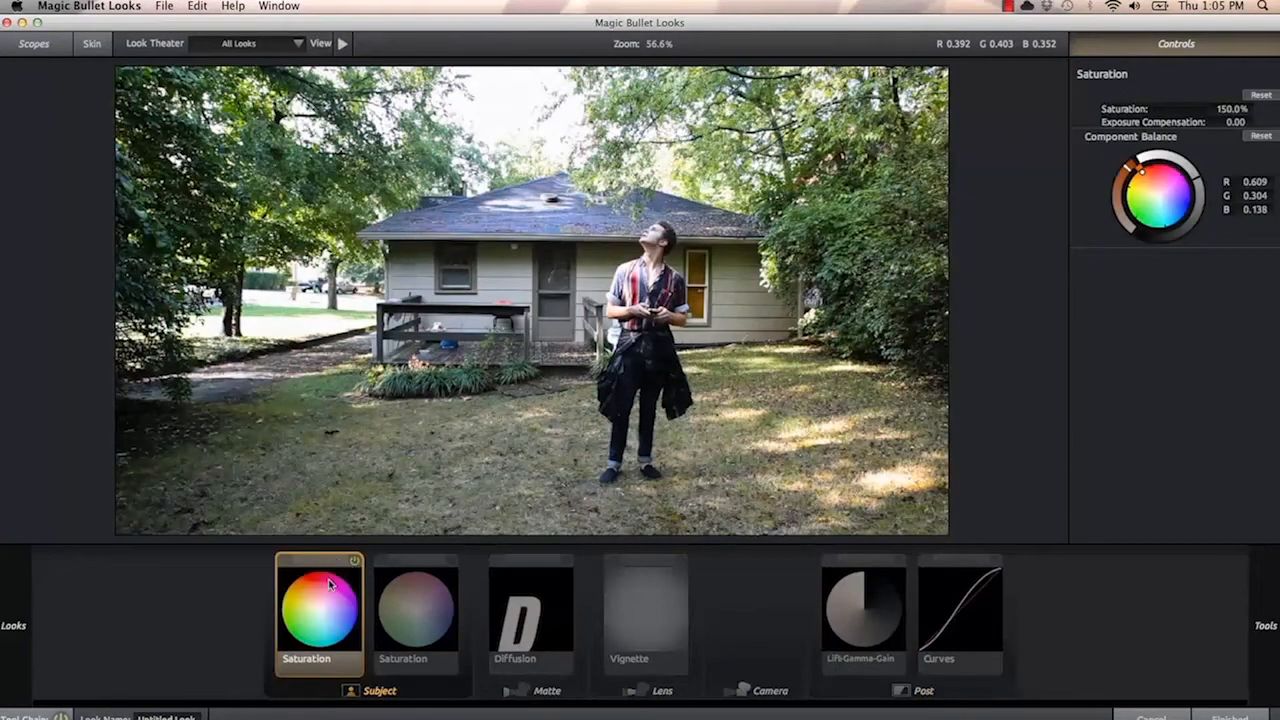
click(451, 562)
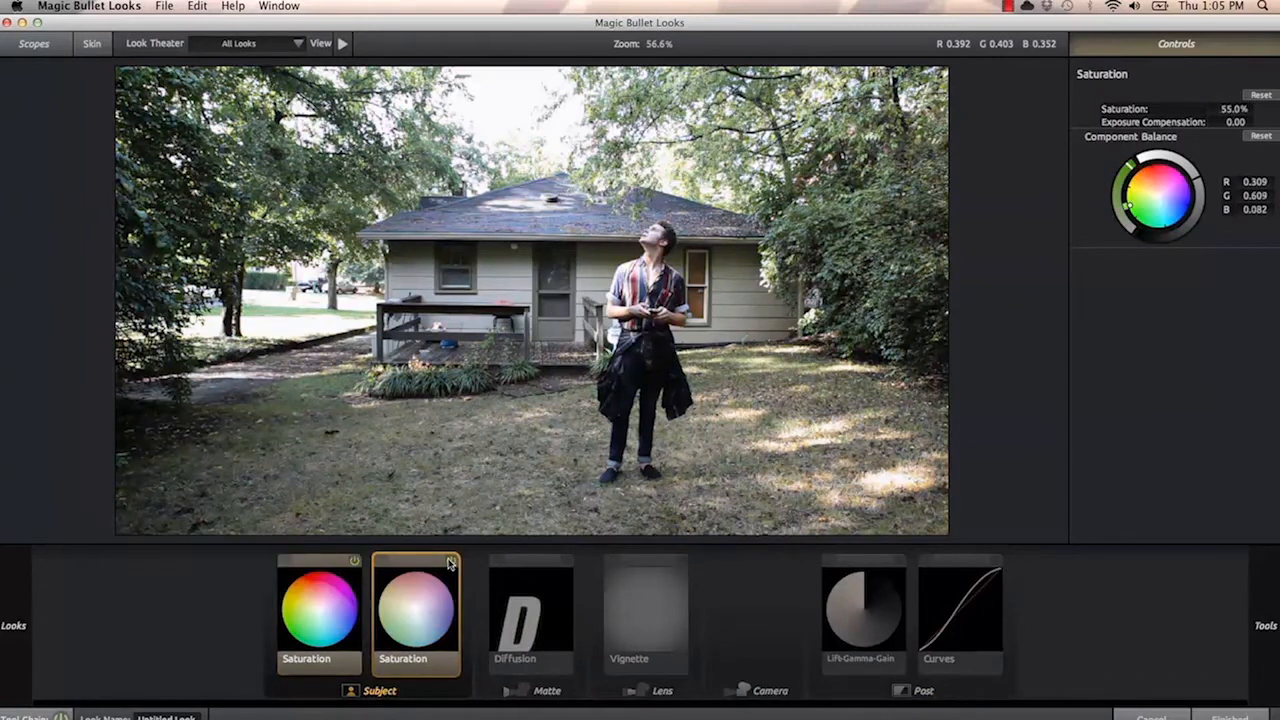
click(567, 562)
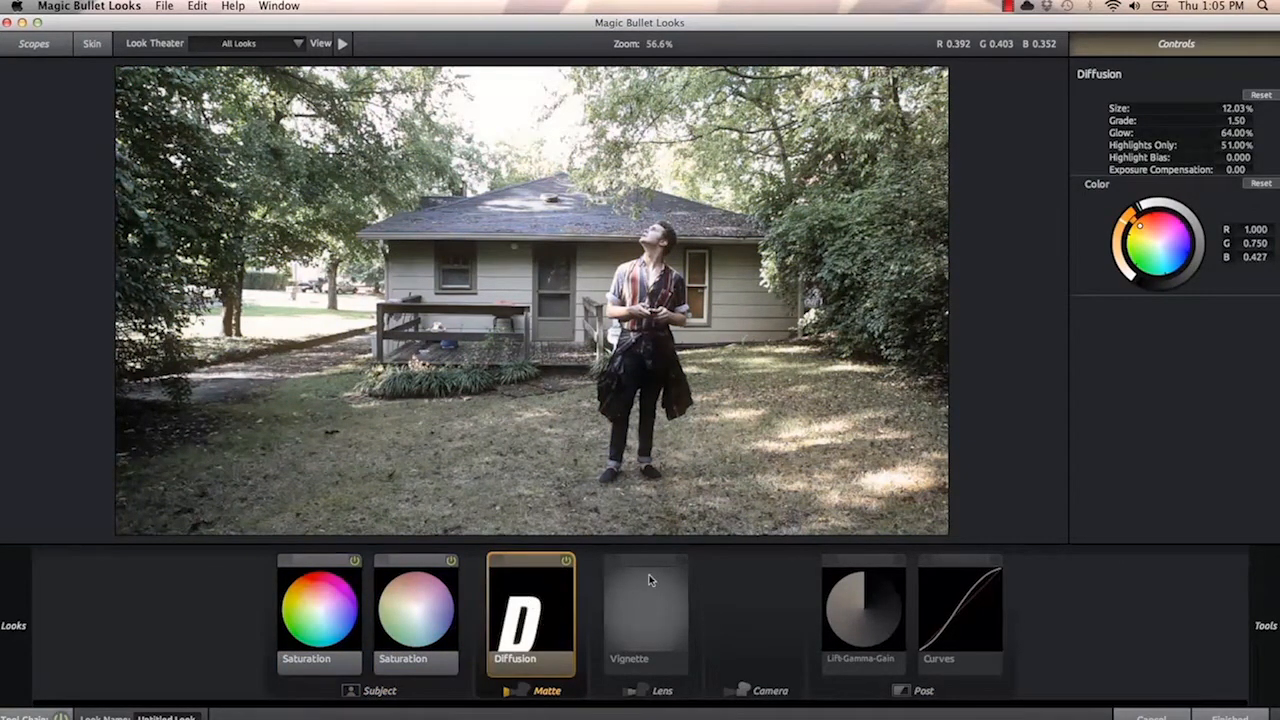
click(681, 562)
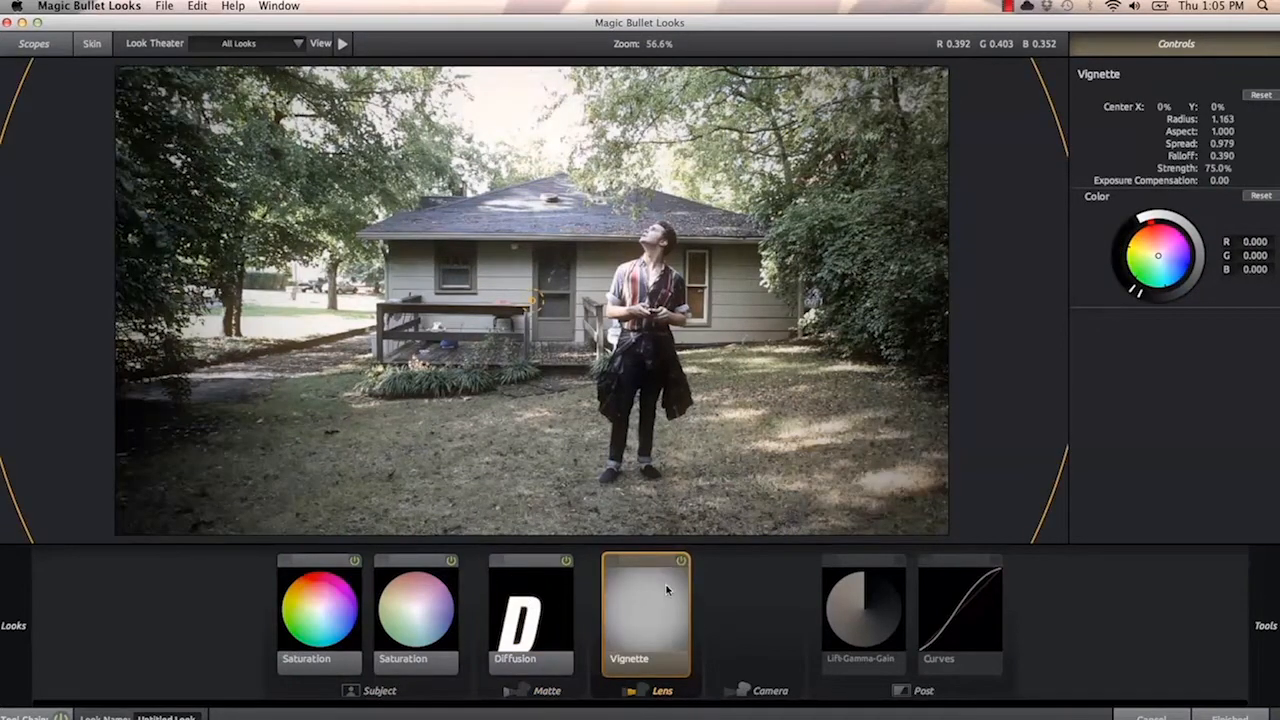
click(899, 562)
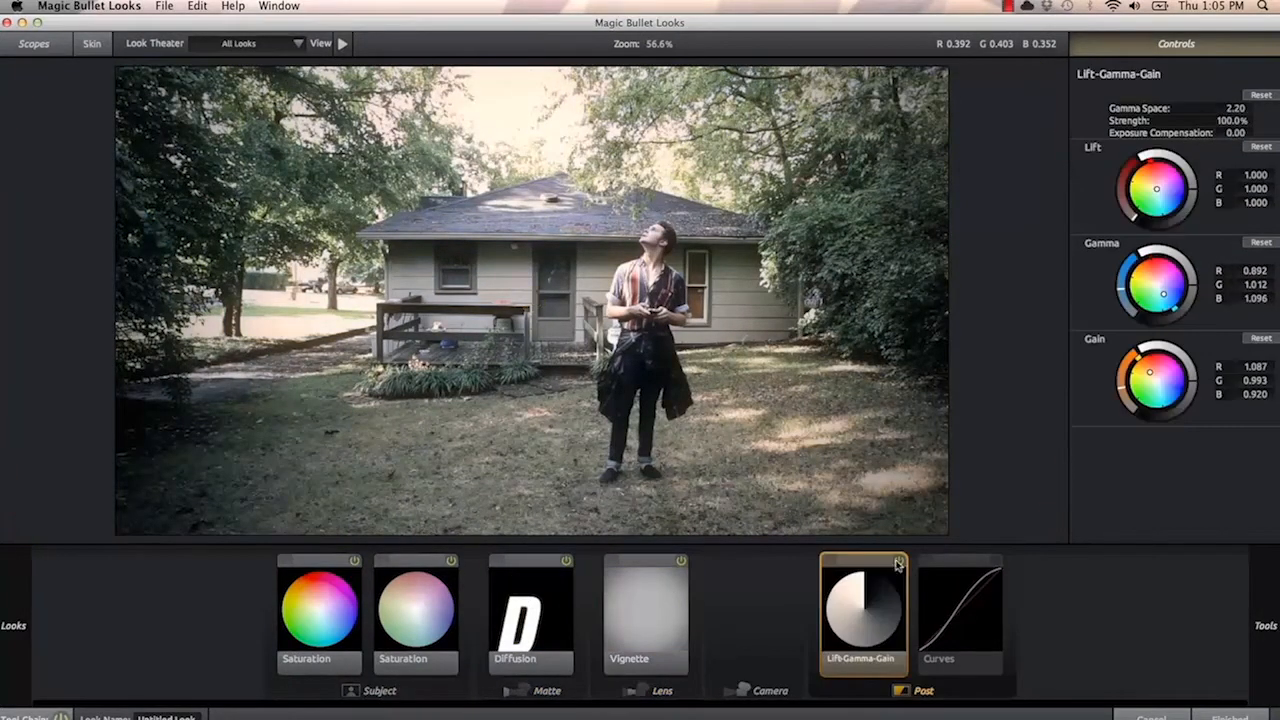
Compare the image with and without the Curves tool, leave Curves off and apply the finished look to the layer
click(996, 562)
click(995, 562)
click(995, 562)
click(995, 562)
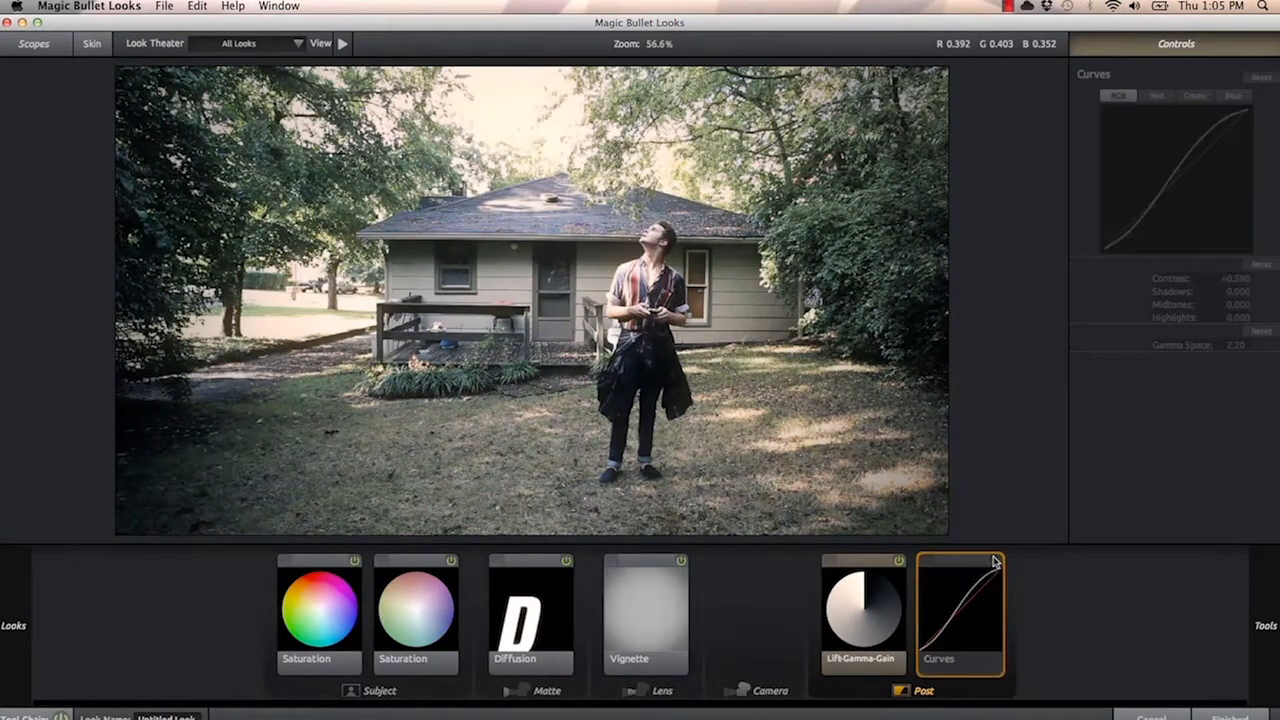
click(1225, 716)
key(Home)
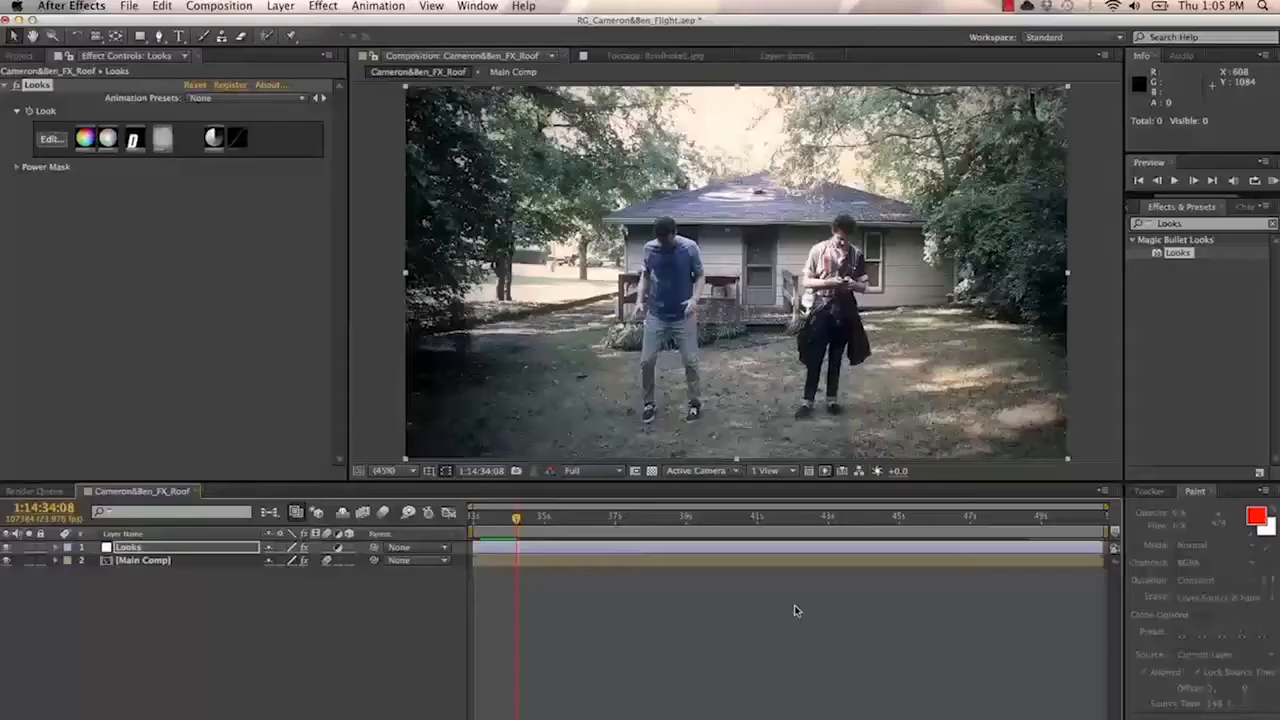
Open Main Comp and keyframe the Plate - Shadow layer's opacity at 0% at 1:14:34:17
double_click(135, 560)
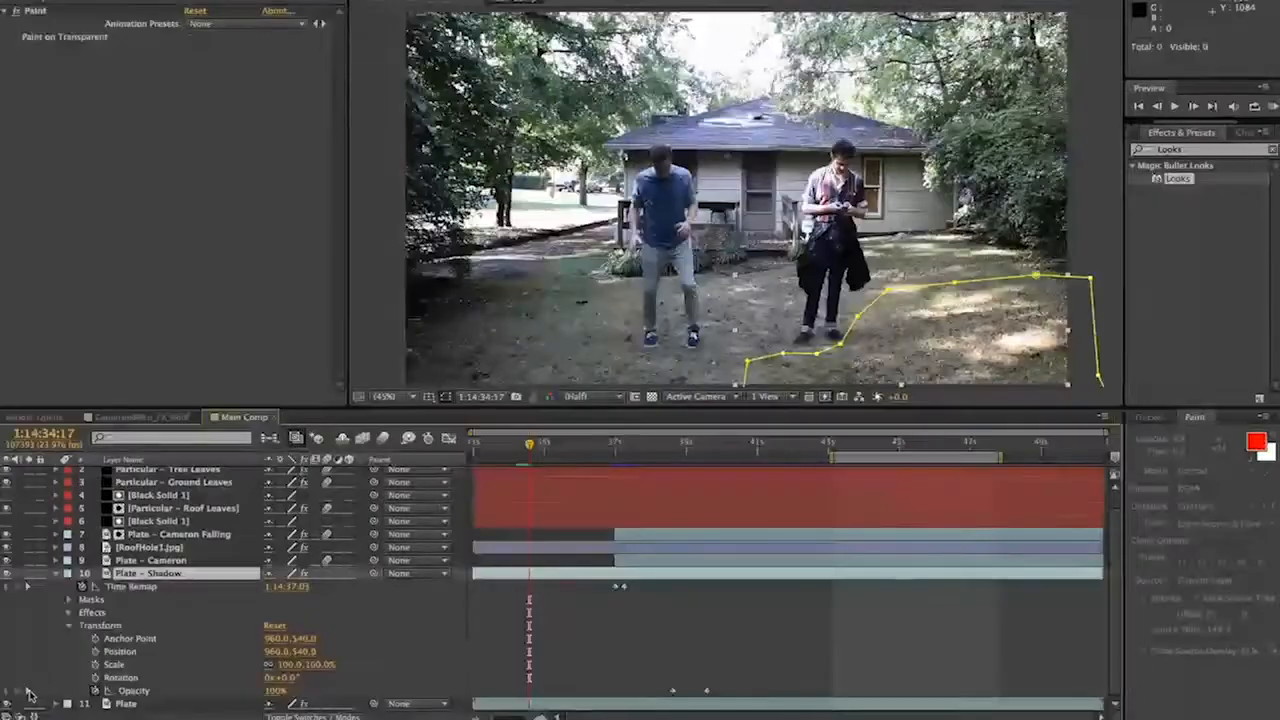
click(19, 691)
click(276, 691)
text(0)
key(Return)
Play ahead to 1:14:35:22 and move the Plate - Shadow layer's 0% opacity keyframe there
key(space)
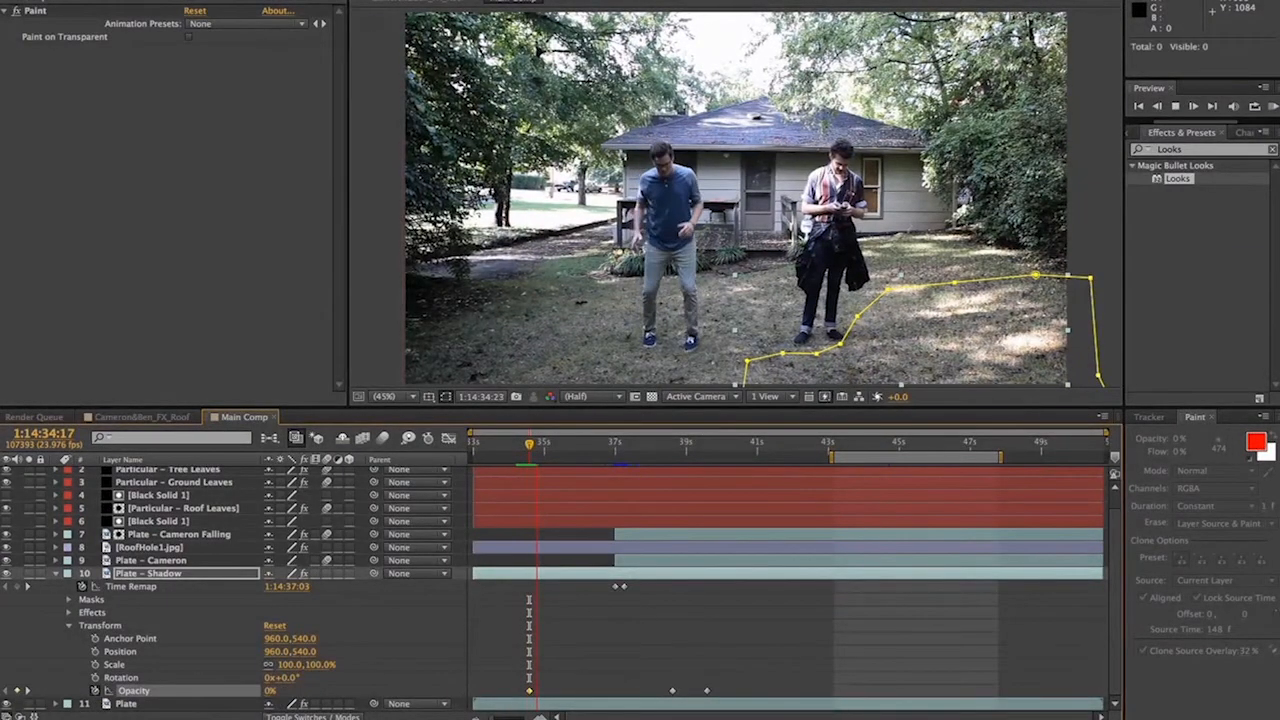
key(space)
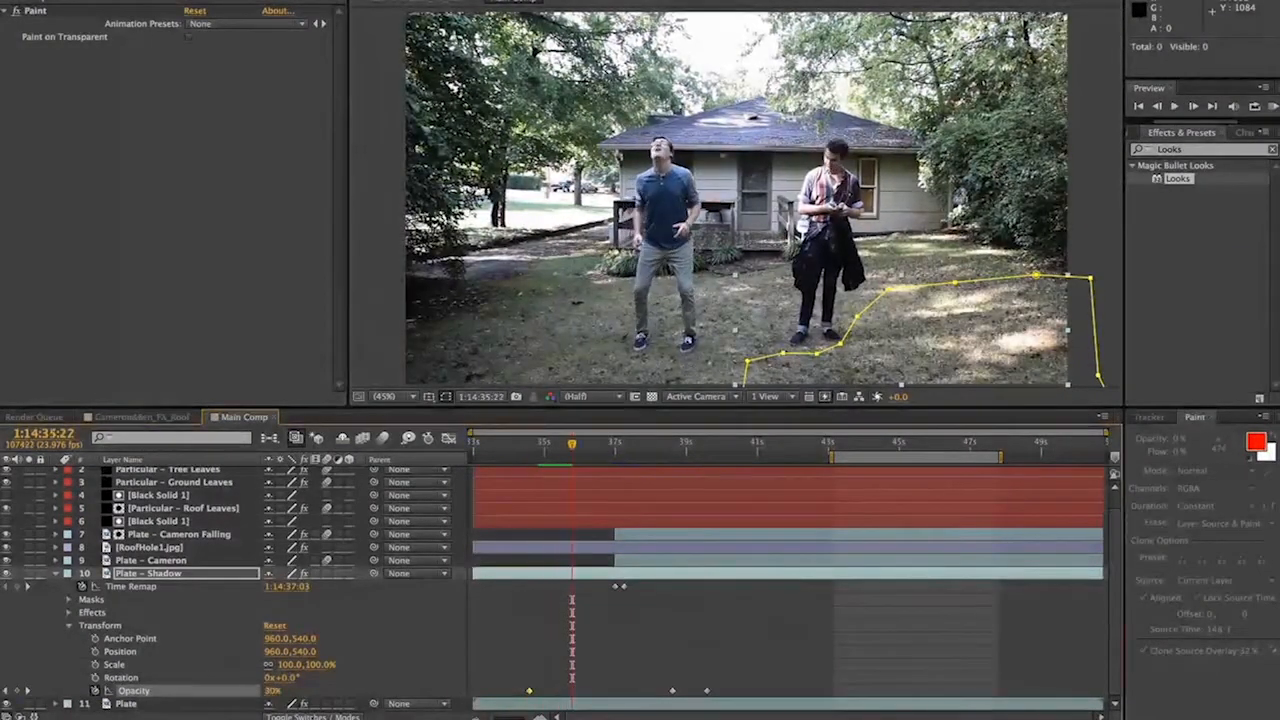
drag(532, 692, 573, 692)
Keyframe the Plate - Shadow layer's opacity at 100% at 1:14:36:17
key(space)
key(space)
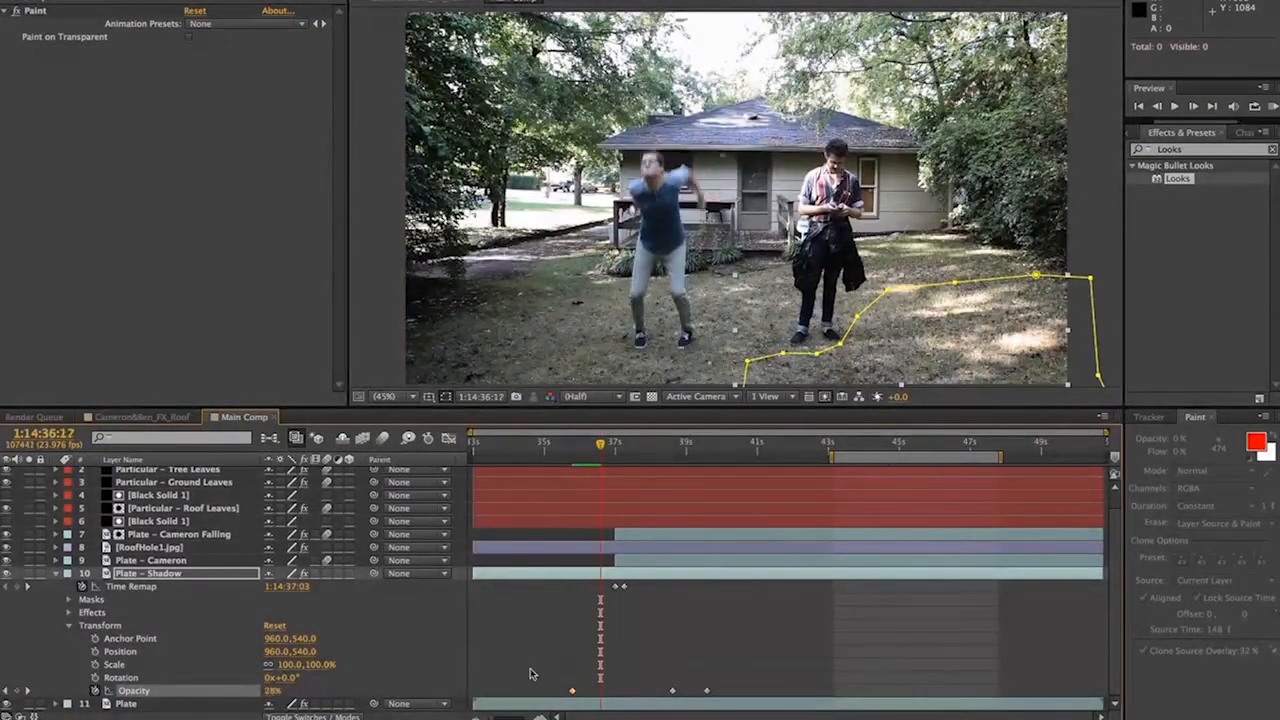
click(270, 690)
text(100)
key(Return)
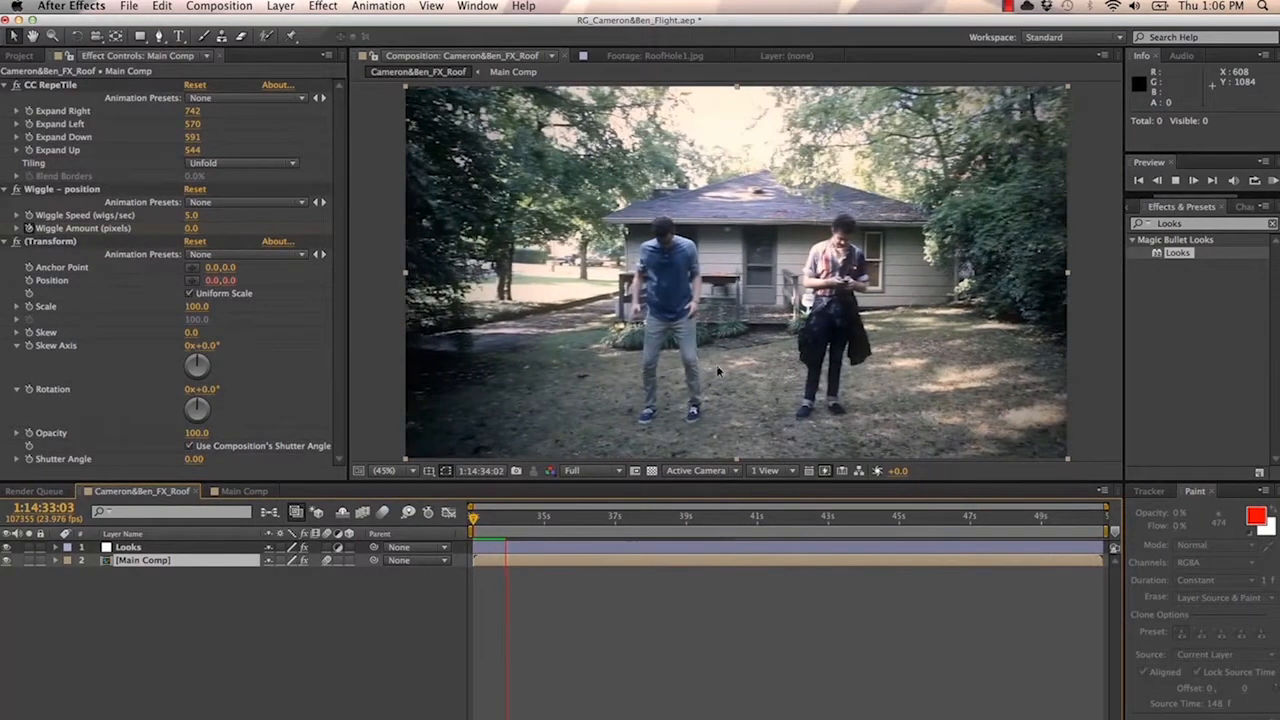
Preview the graded composition from its beginning
key(space)
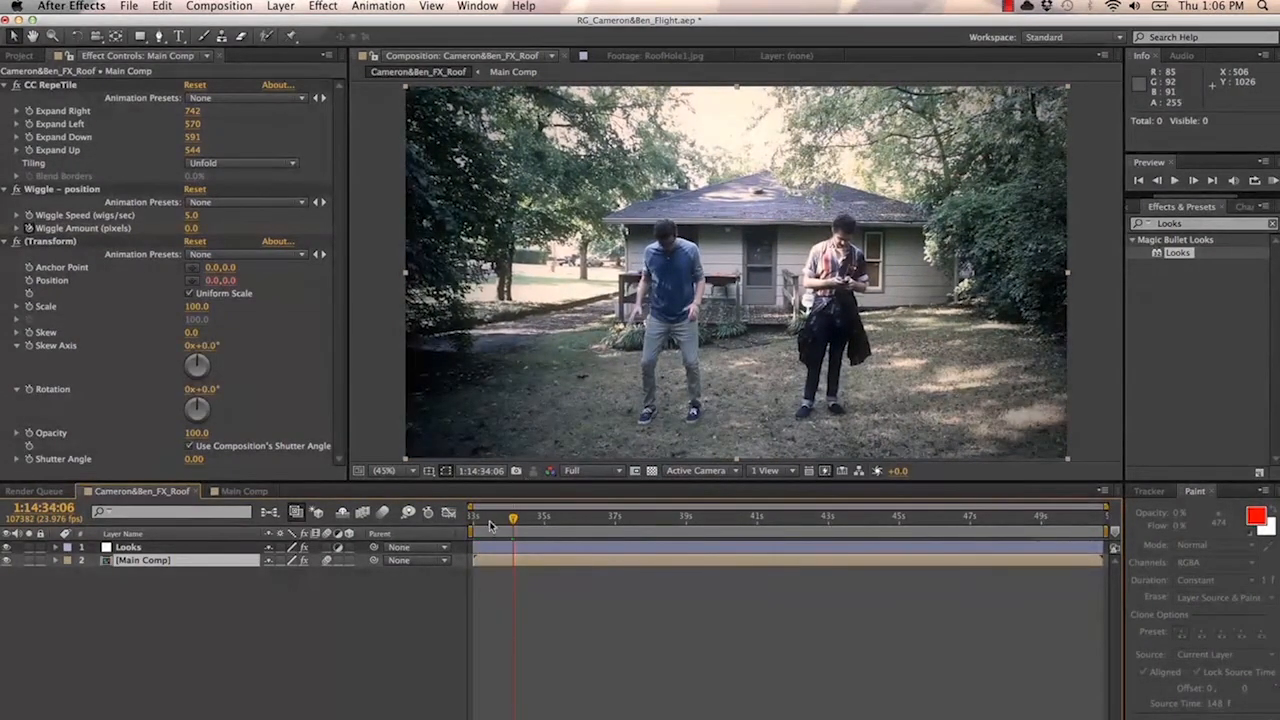
key(KP_0)
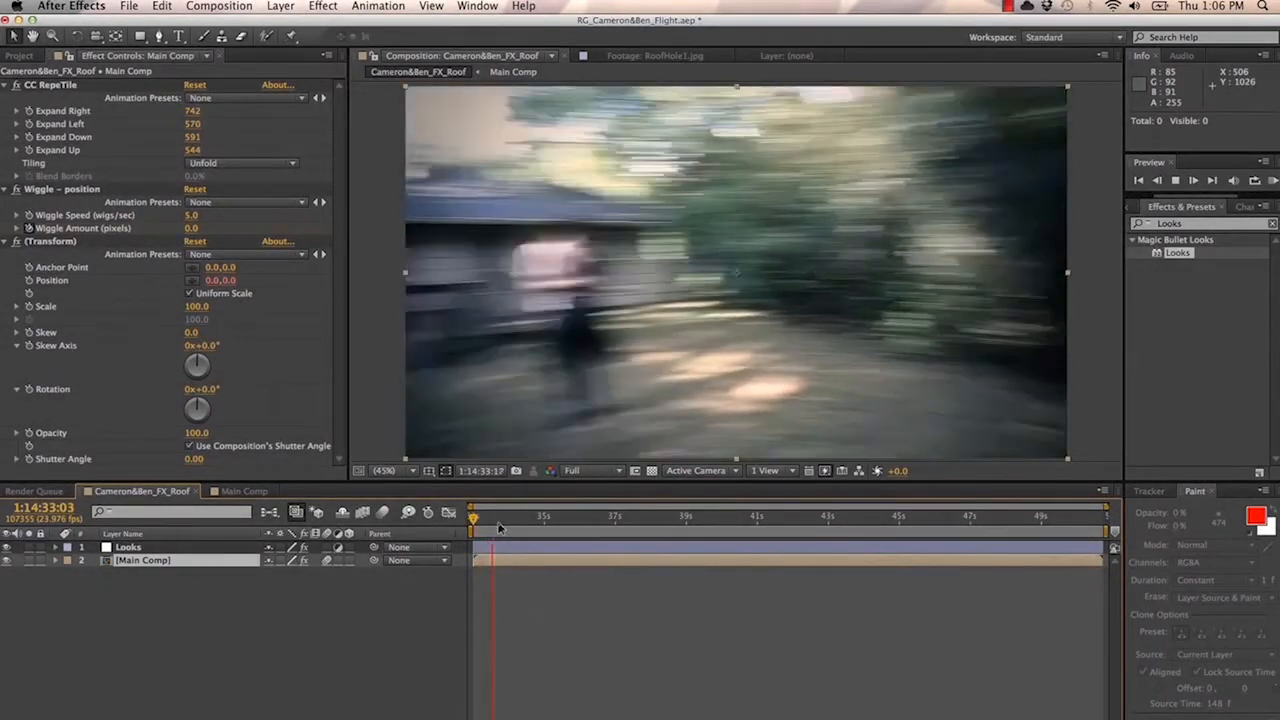
key(space)
Turn on keyframing for the Looks layer's Look property at 1:14:34:00
drag(498, 522, 503, 522)
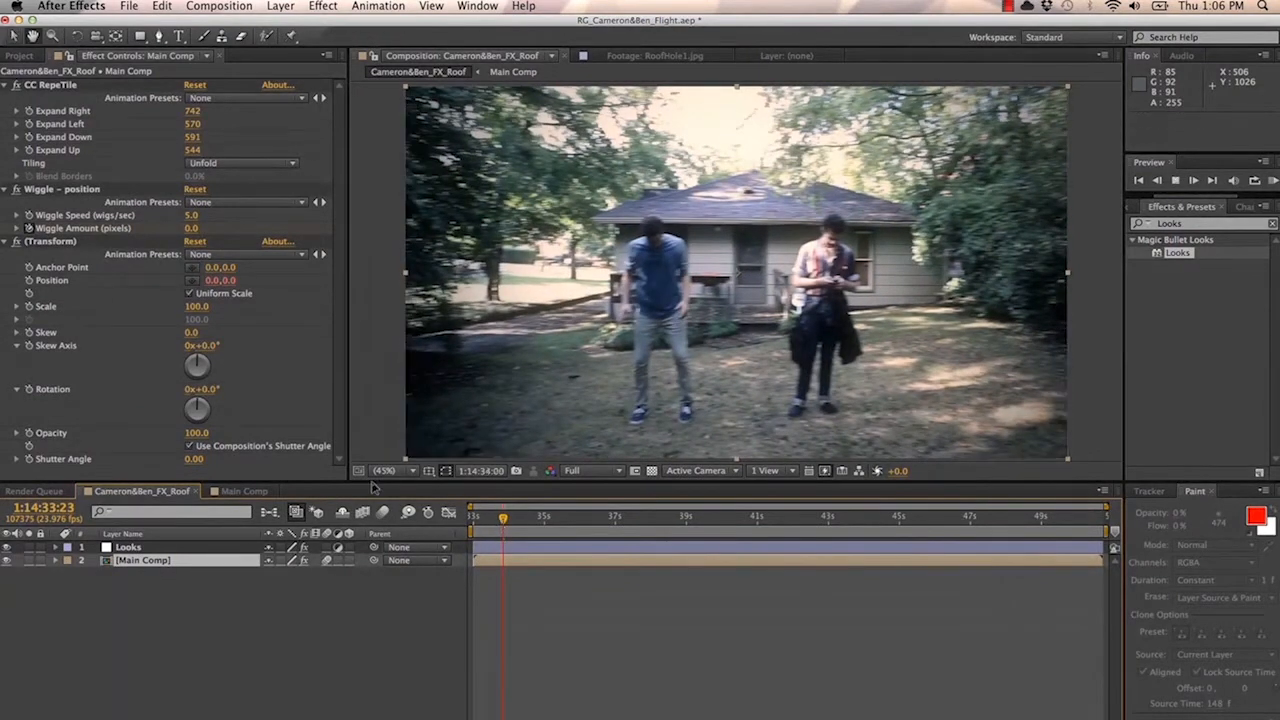
key(Page_Down)
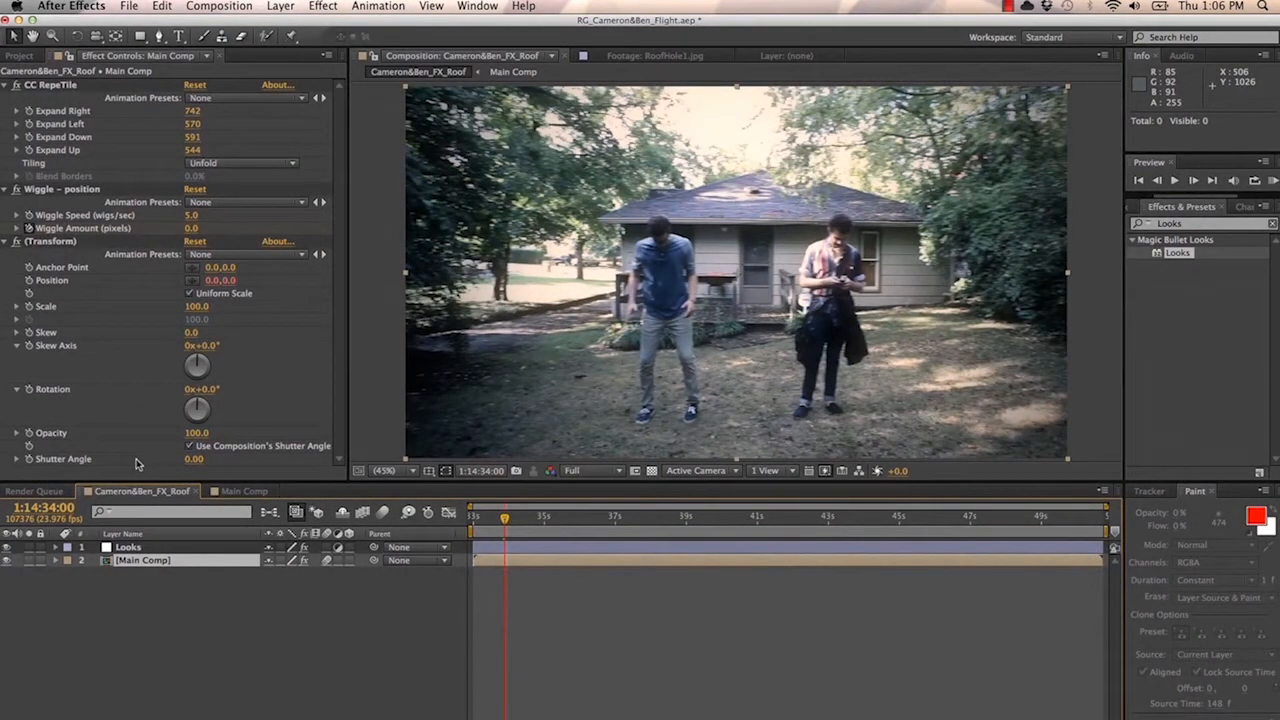
click(130, 547)
click(36, 84)
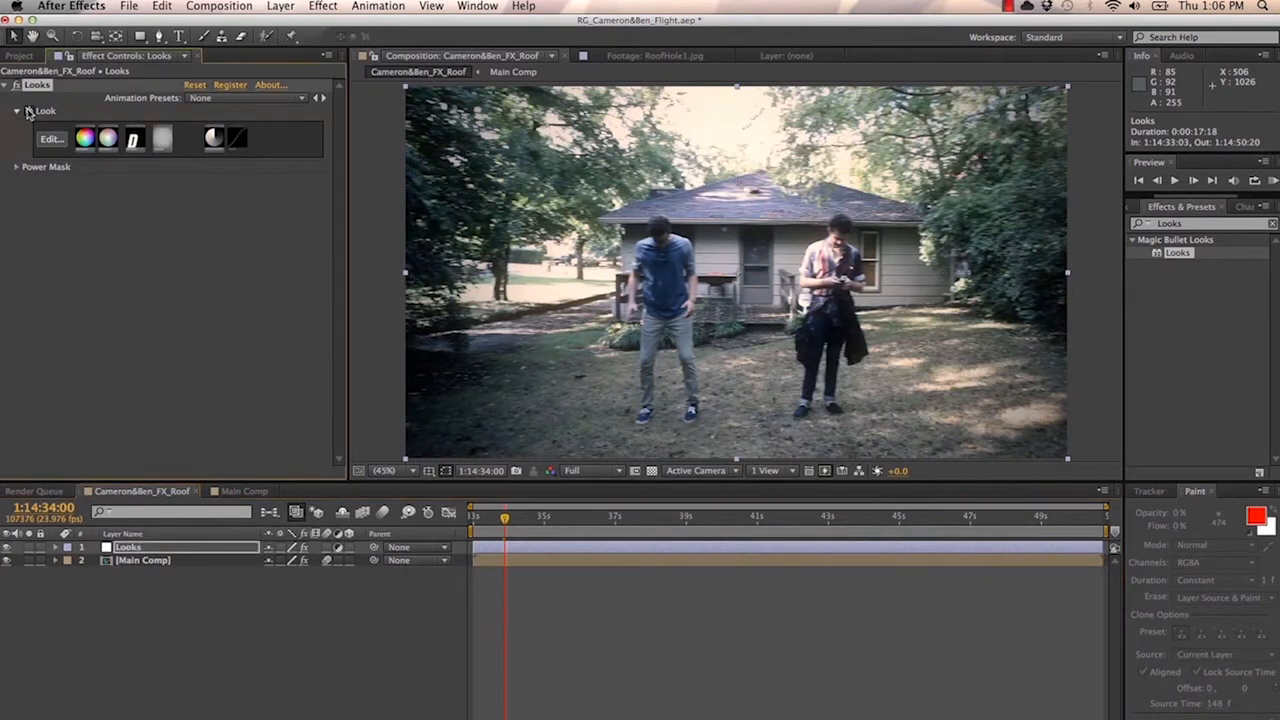
Keyframe the Look at 1:14:33:03 with the Vignette center moved to about X -100%, Y -6.2%, and preview the animated vignette
drag(497, 521, 474, 521)
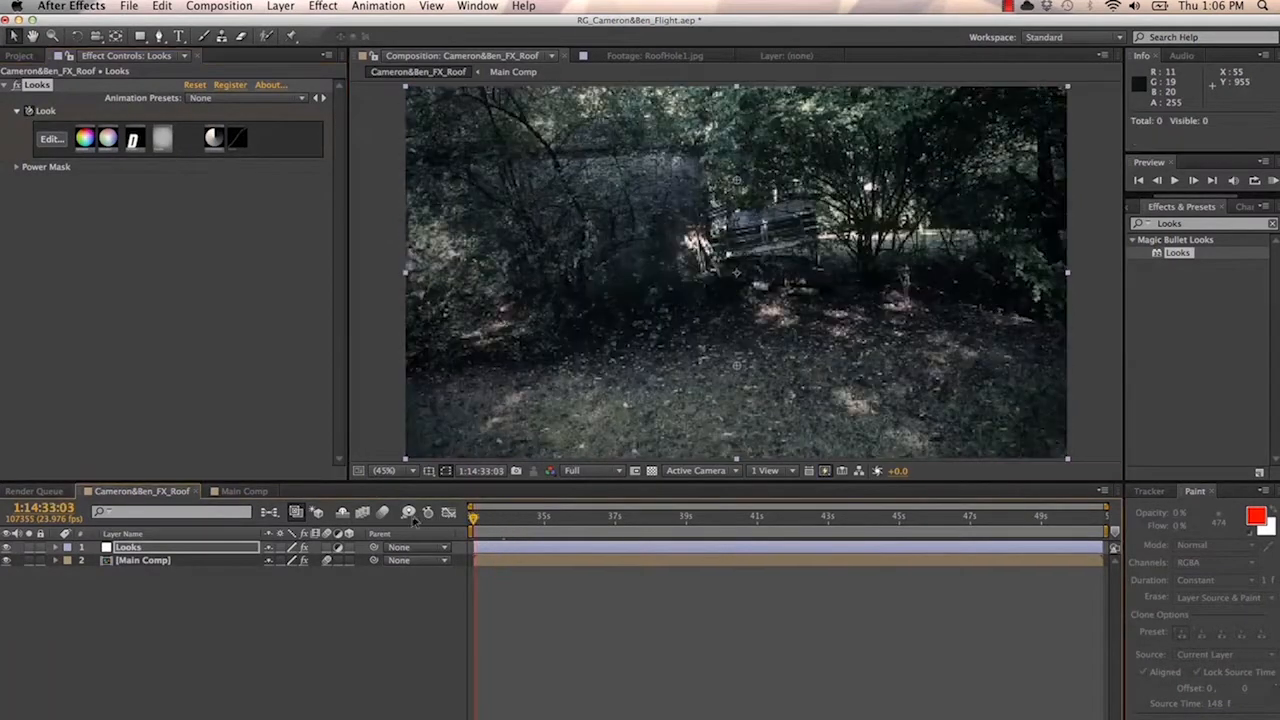
click(56, 547)
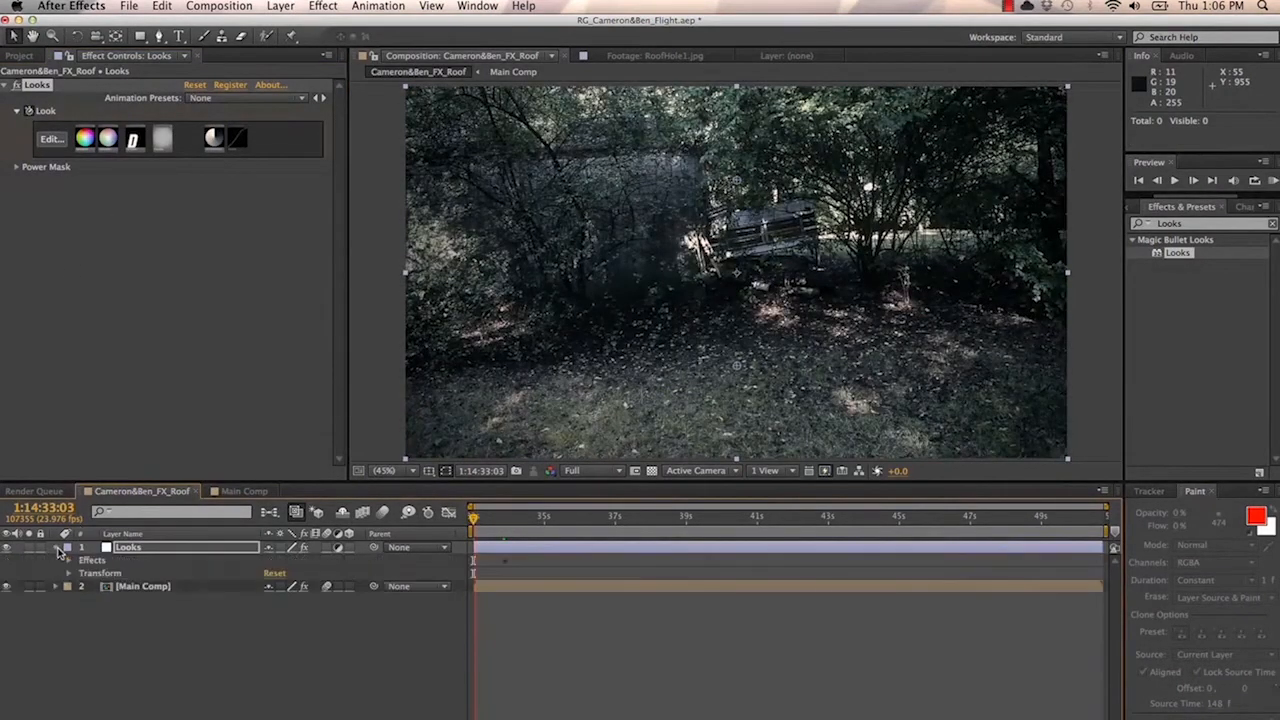
click(69, 560)
click(82, 574)
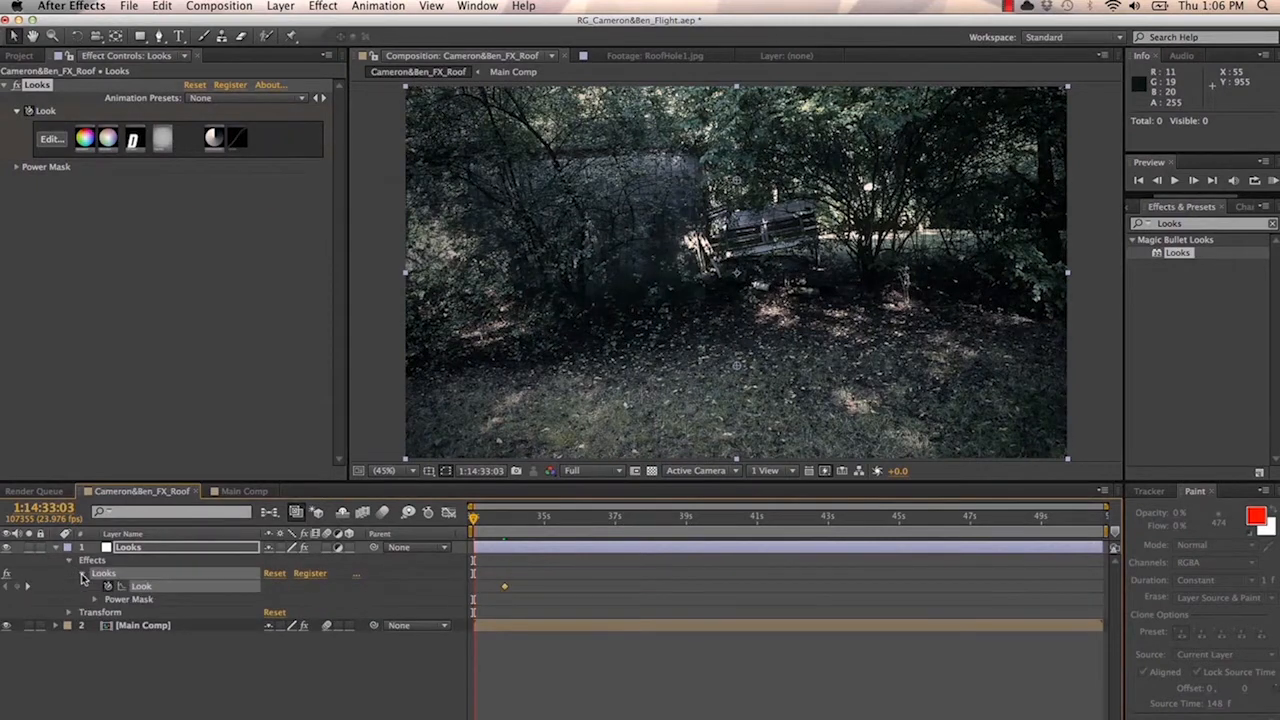
click(50, 139)
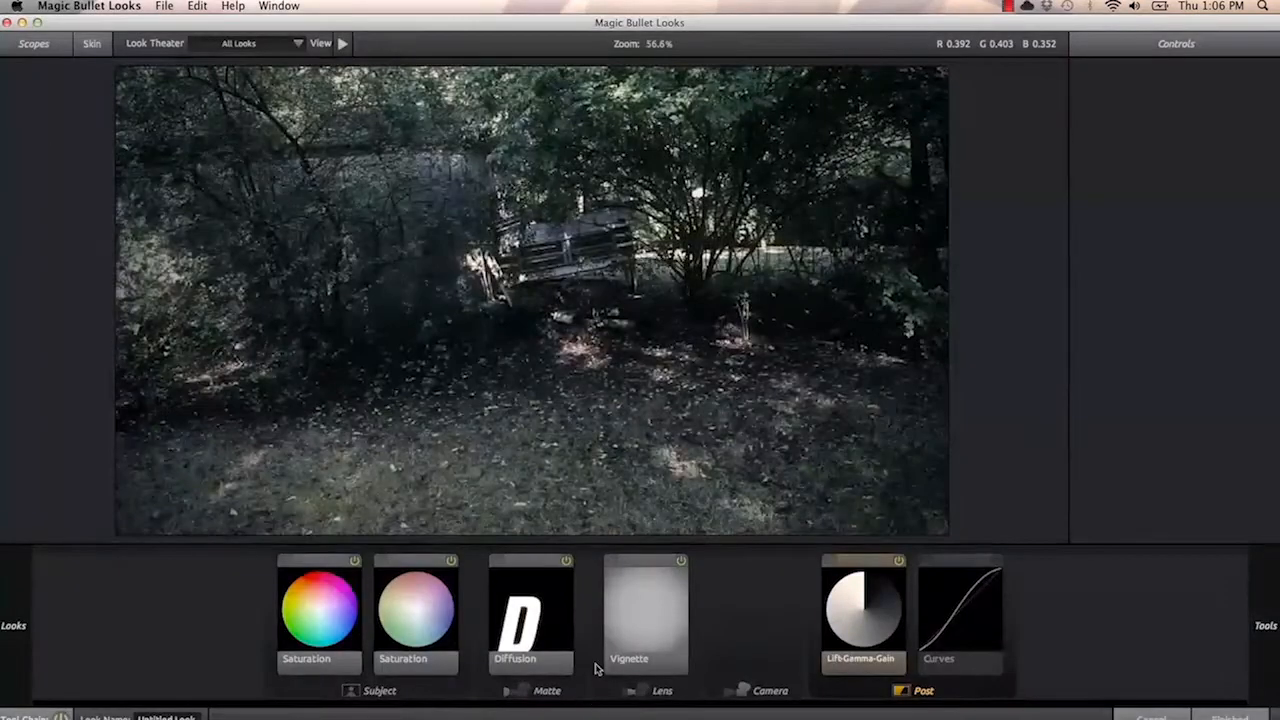
click(645, 635)
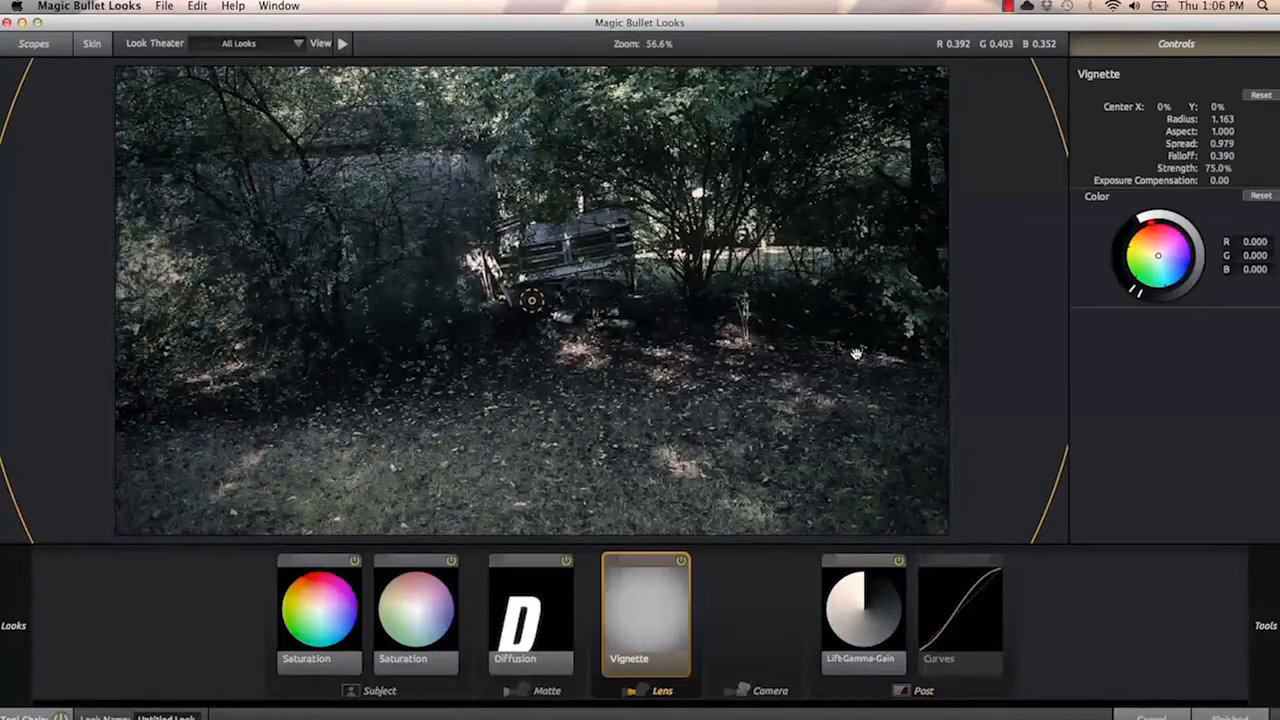
drag(856, 353, 9, 325)
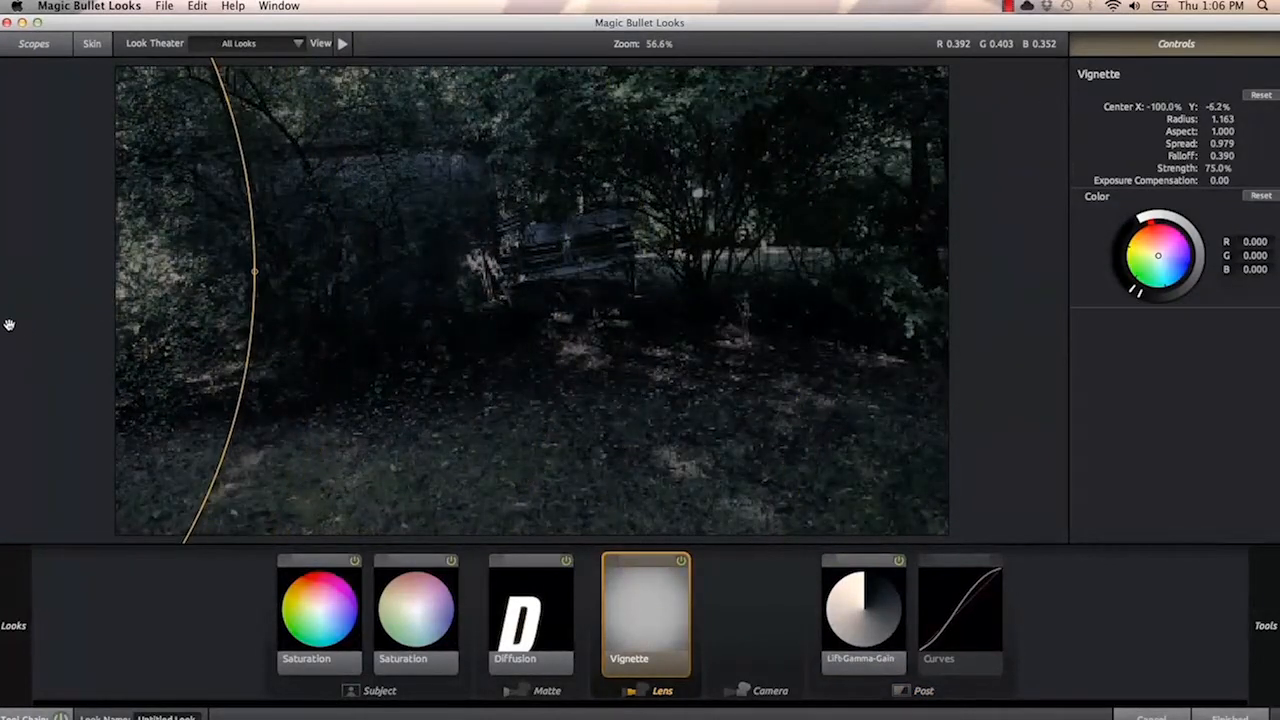
click(1230, 716)
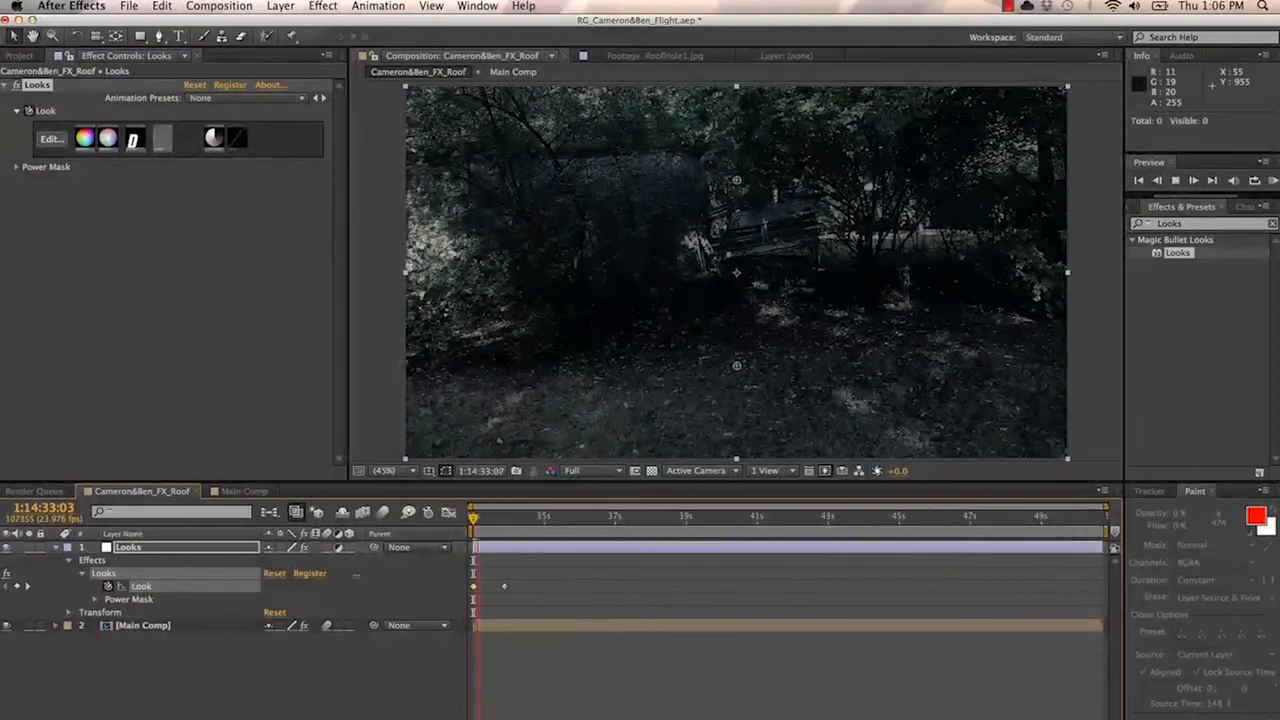
key(space)
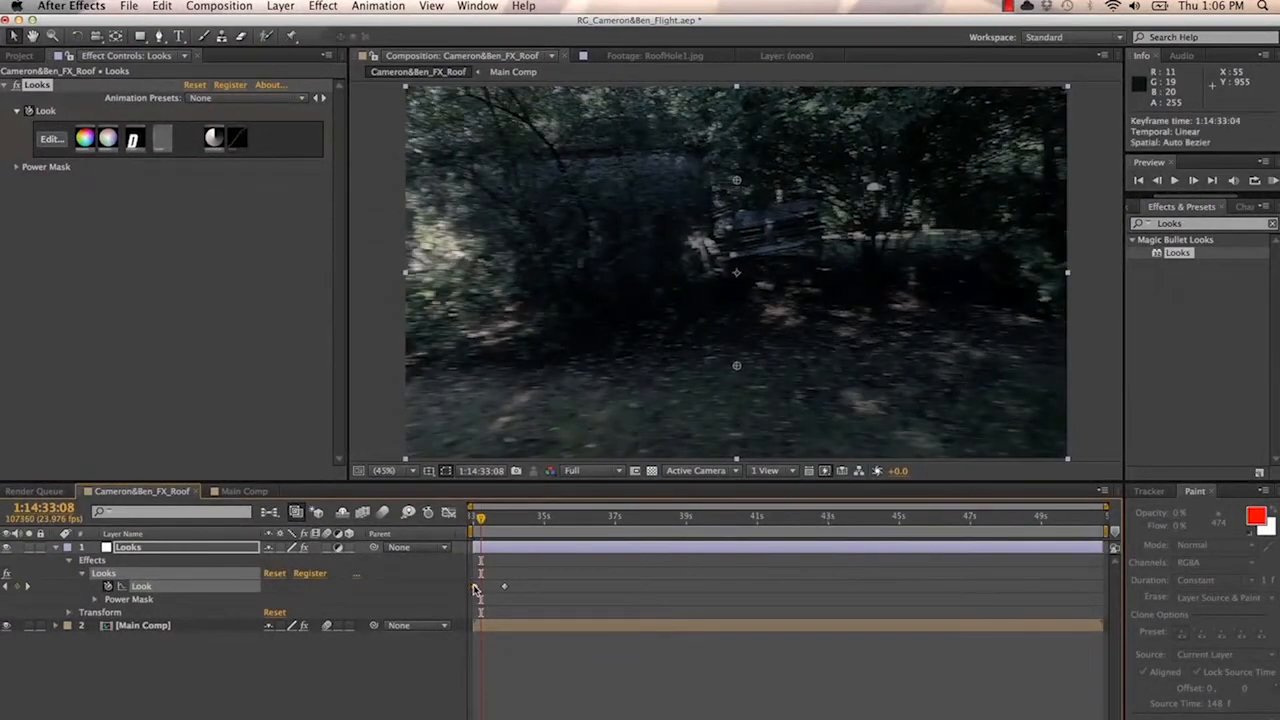
key(space)
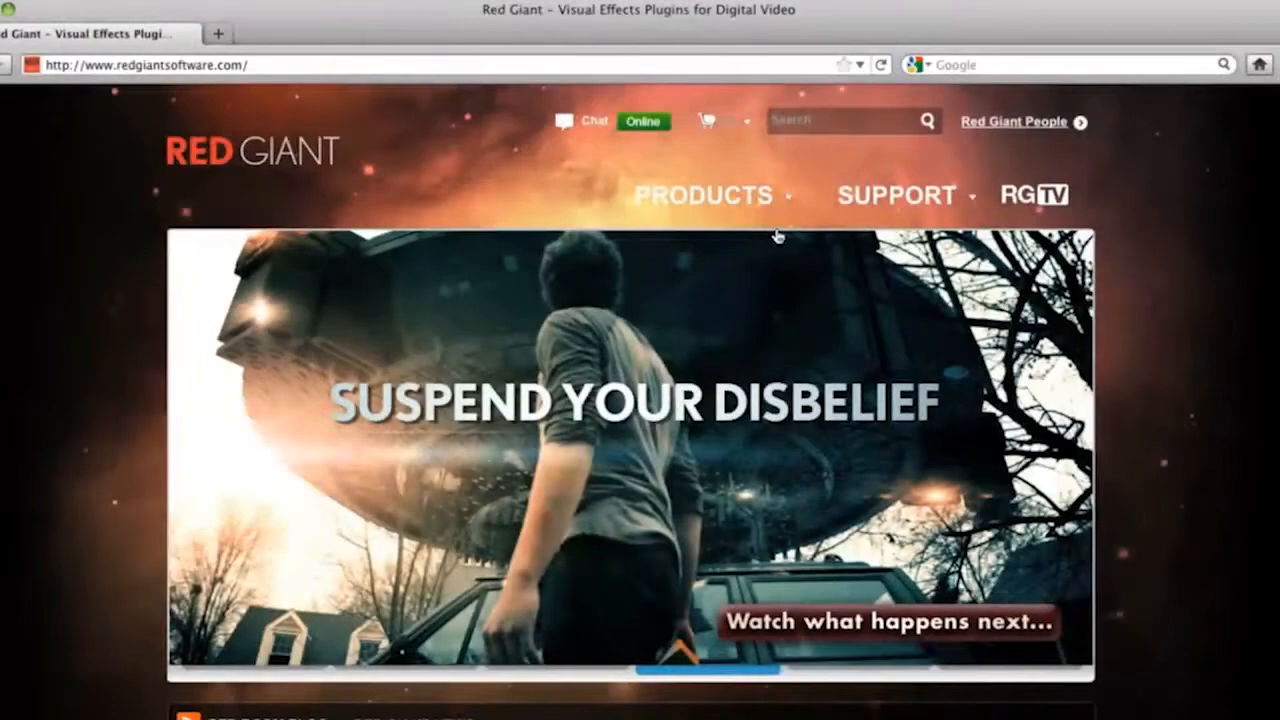
Switch to the browser and open the Trapcode Suite trial download form on the Red Giant website
mouse_move(772, 205)
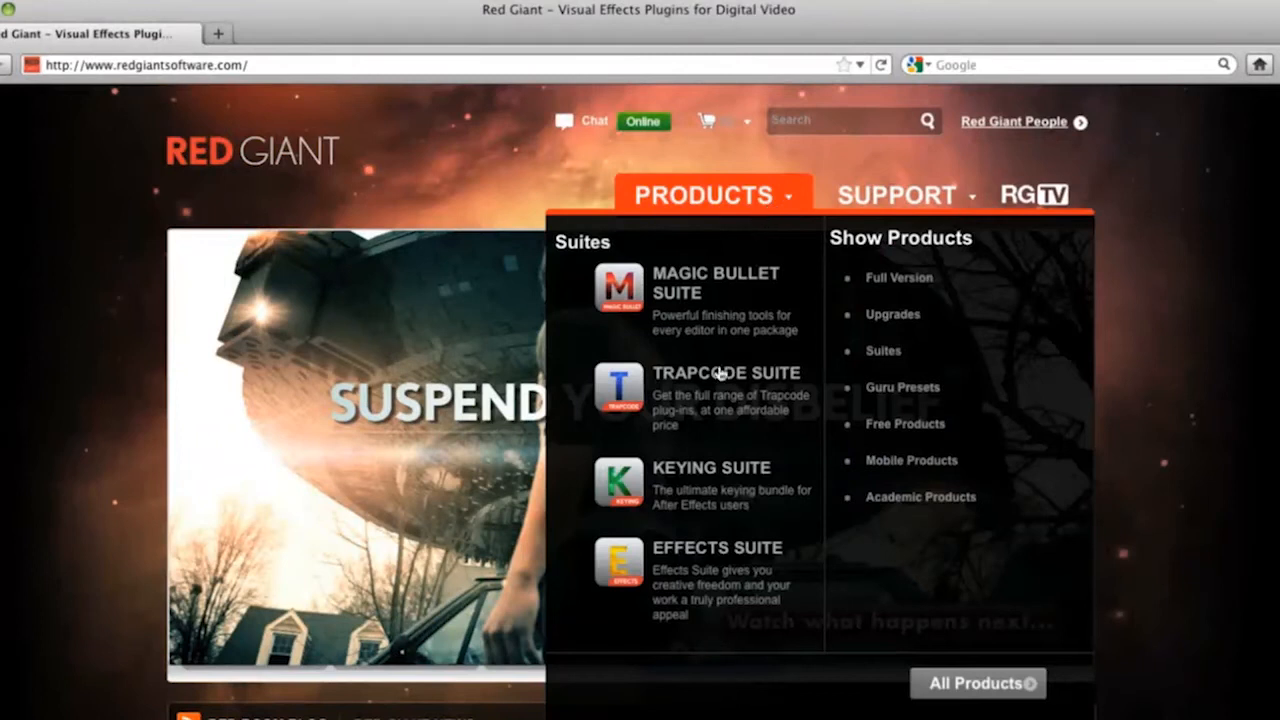
click(720, 373)
click(925, 612)
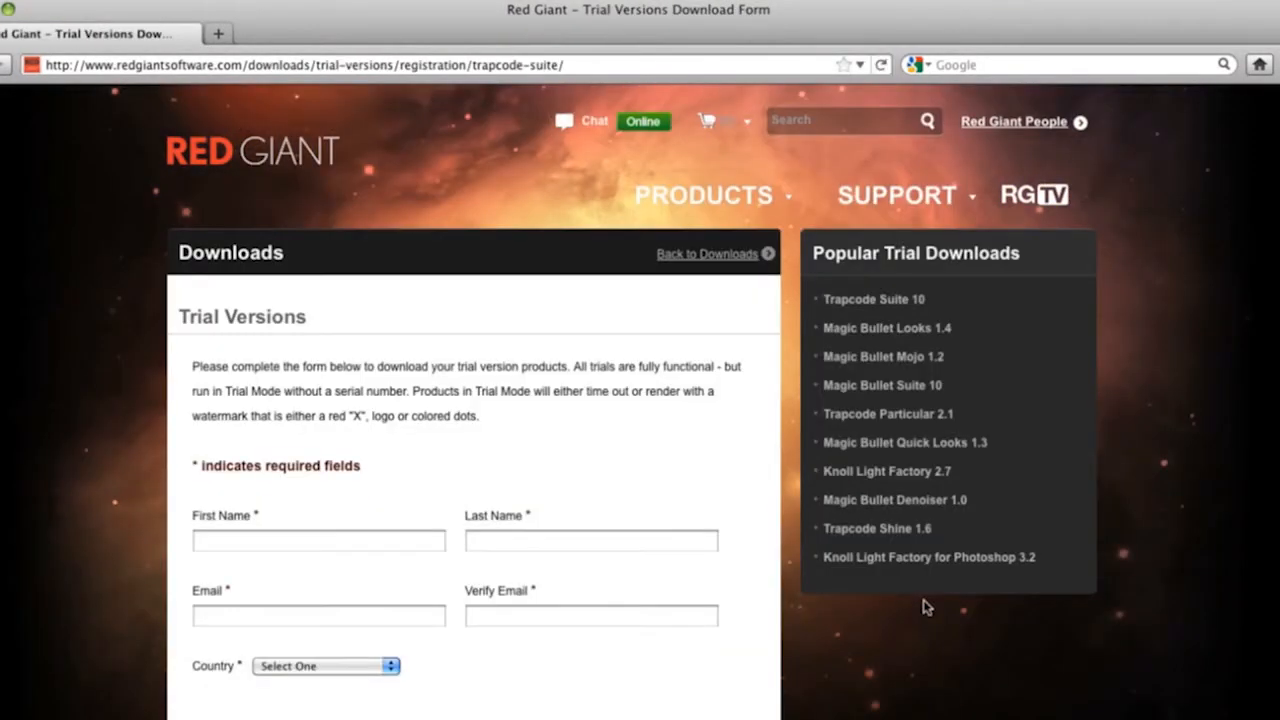